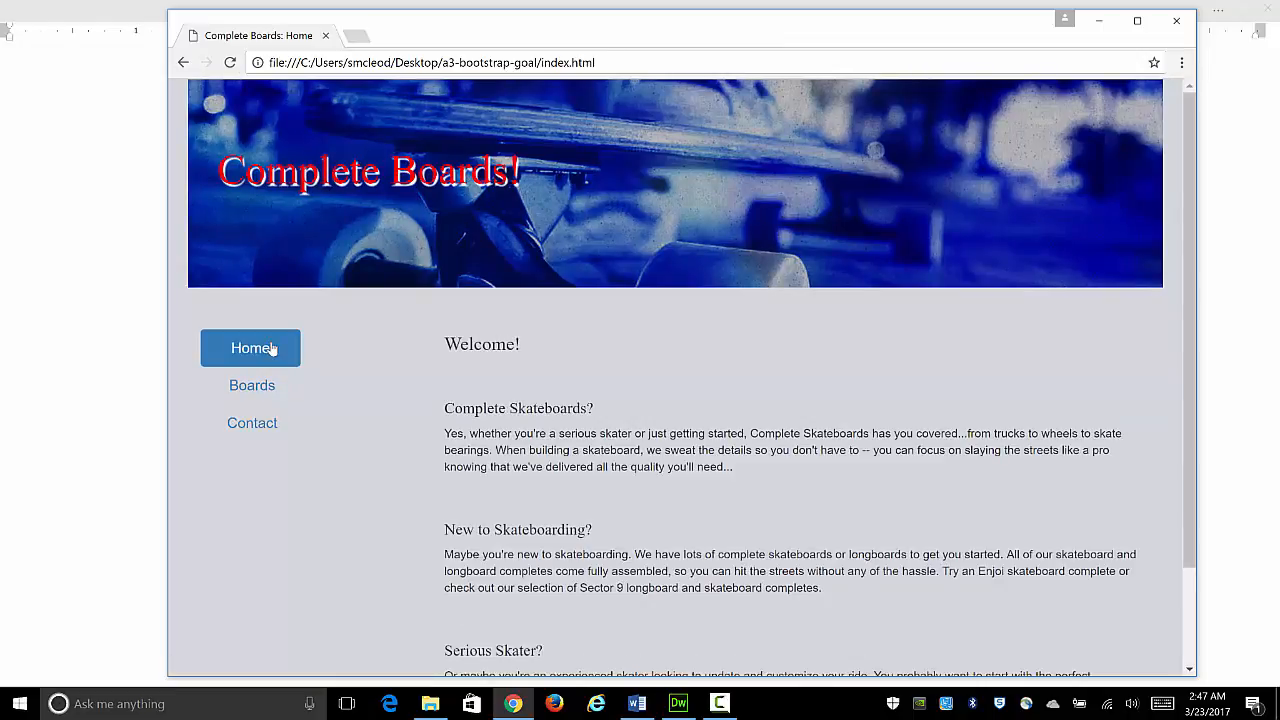
# Step: Browse the Boards and Contact pages of the finished Complete Boards site and return to its Home page
pyautogui.click(259, 389)
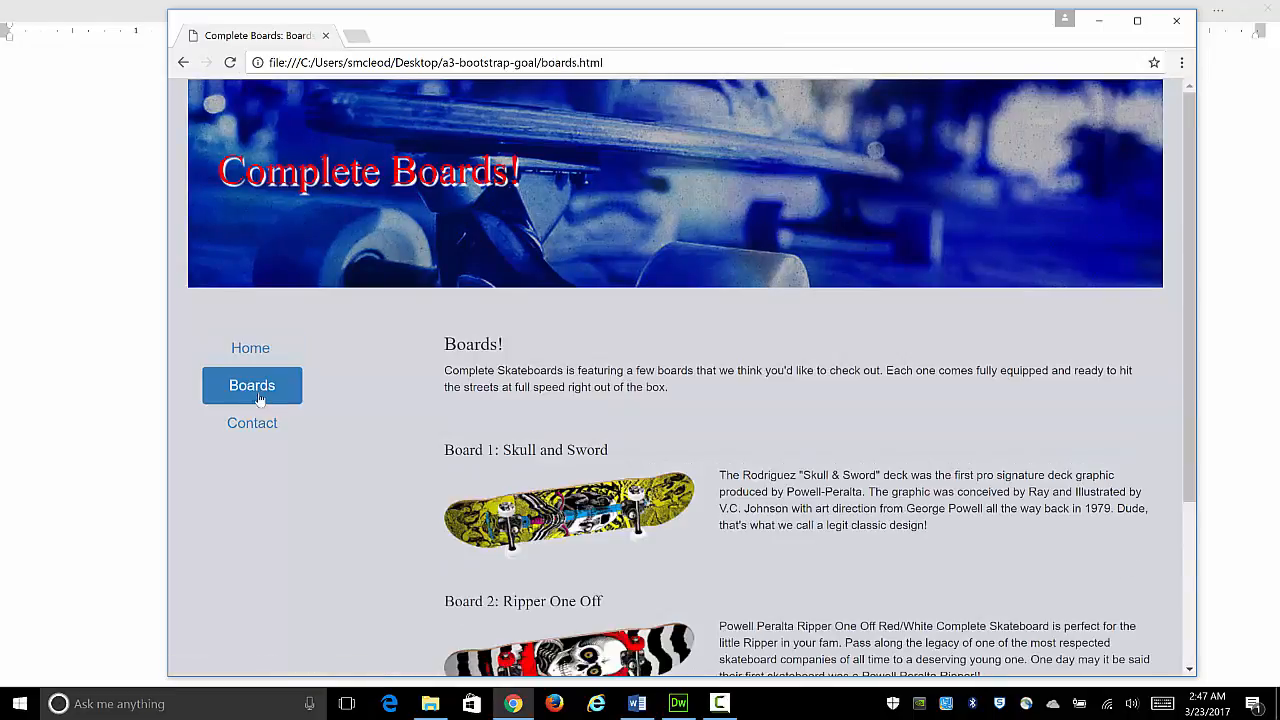
pyautogui.click(253, 426)
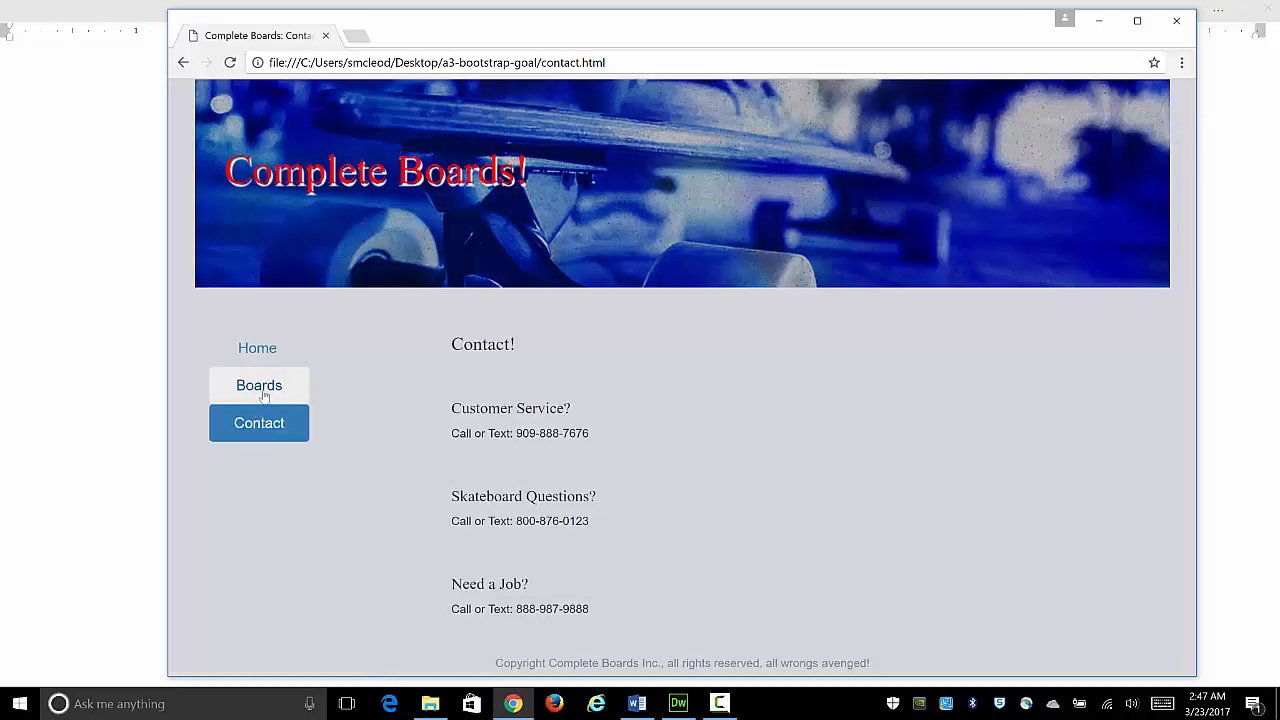
pyautogui.click(263, 395)
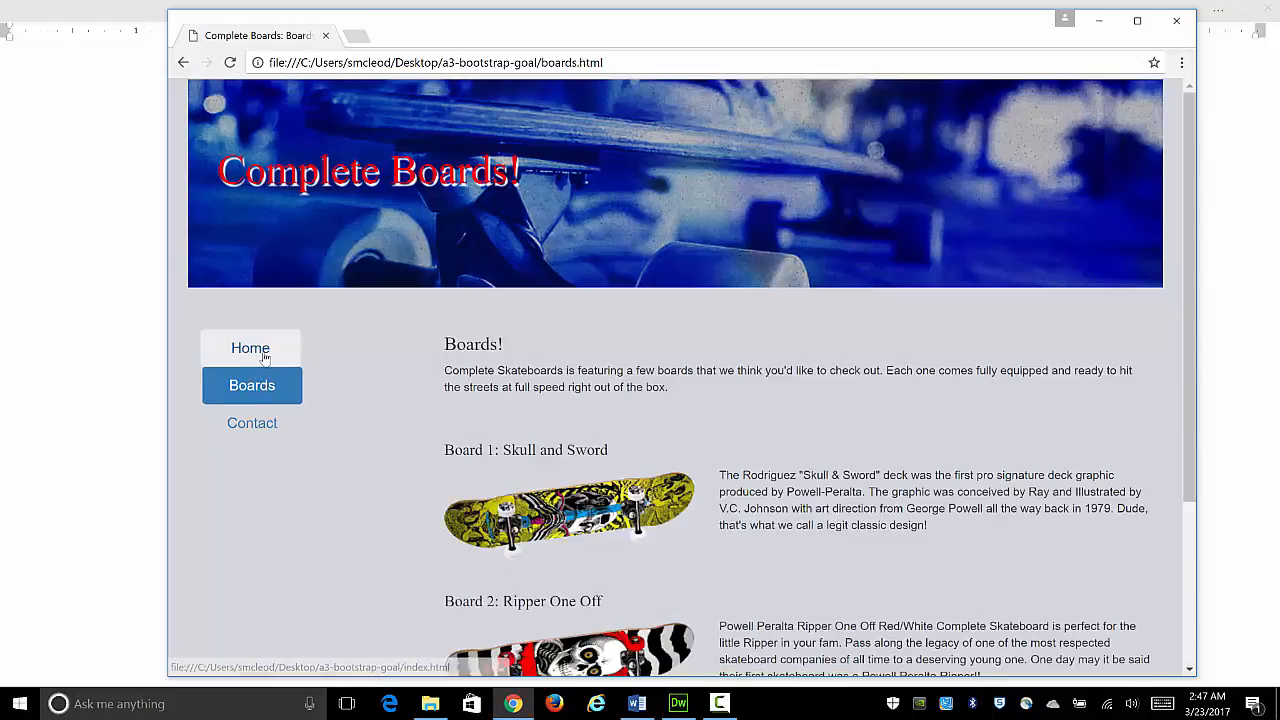
pyautogui.click(262, 355)
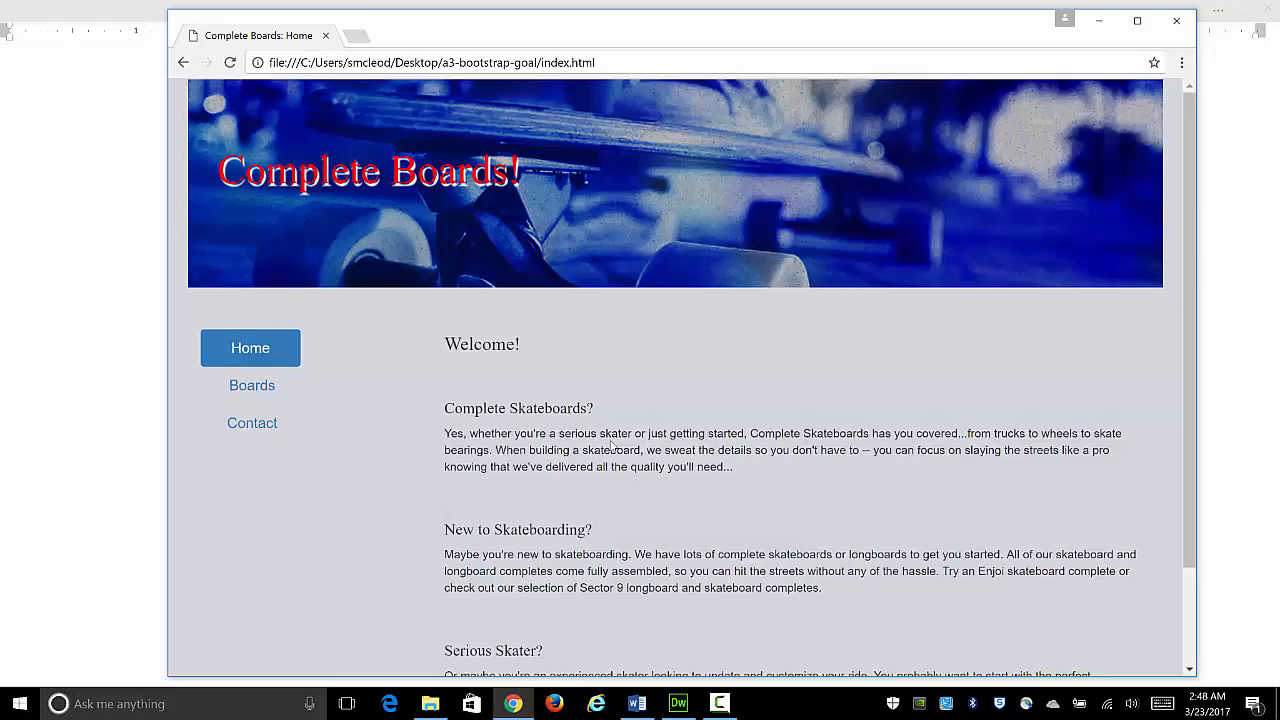
# Step: Examine the Home page's layout from the banner and navigation through the content sections to the footer
pyautogui.scroll(-1, 612, 446)
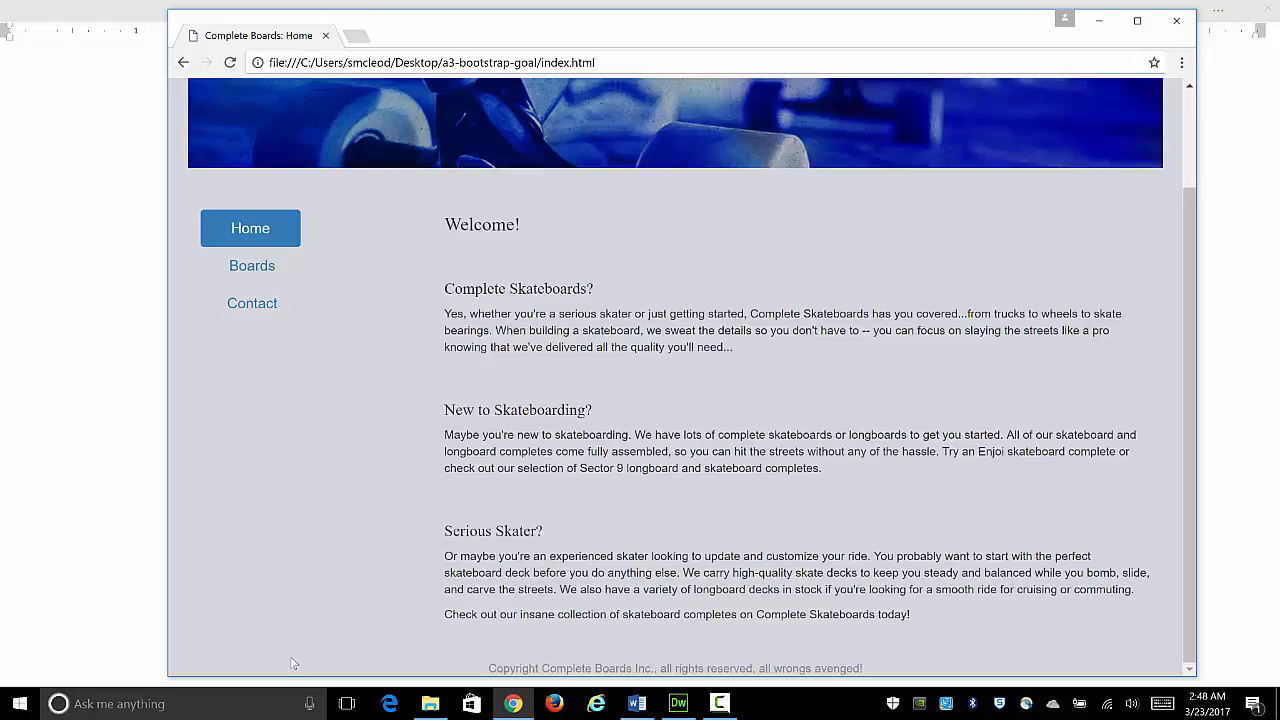
pyautogui.scroll(1, 290, 656)
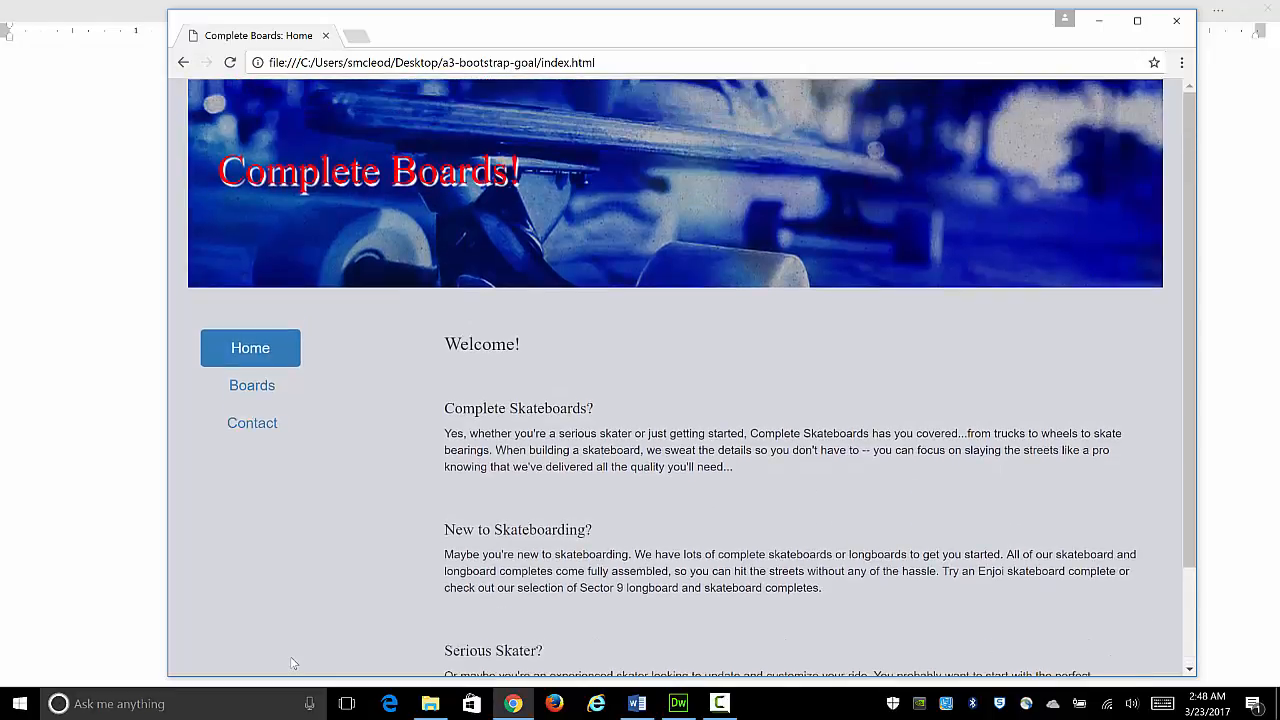
pyautogui.scroll(-1, 501, 463)
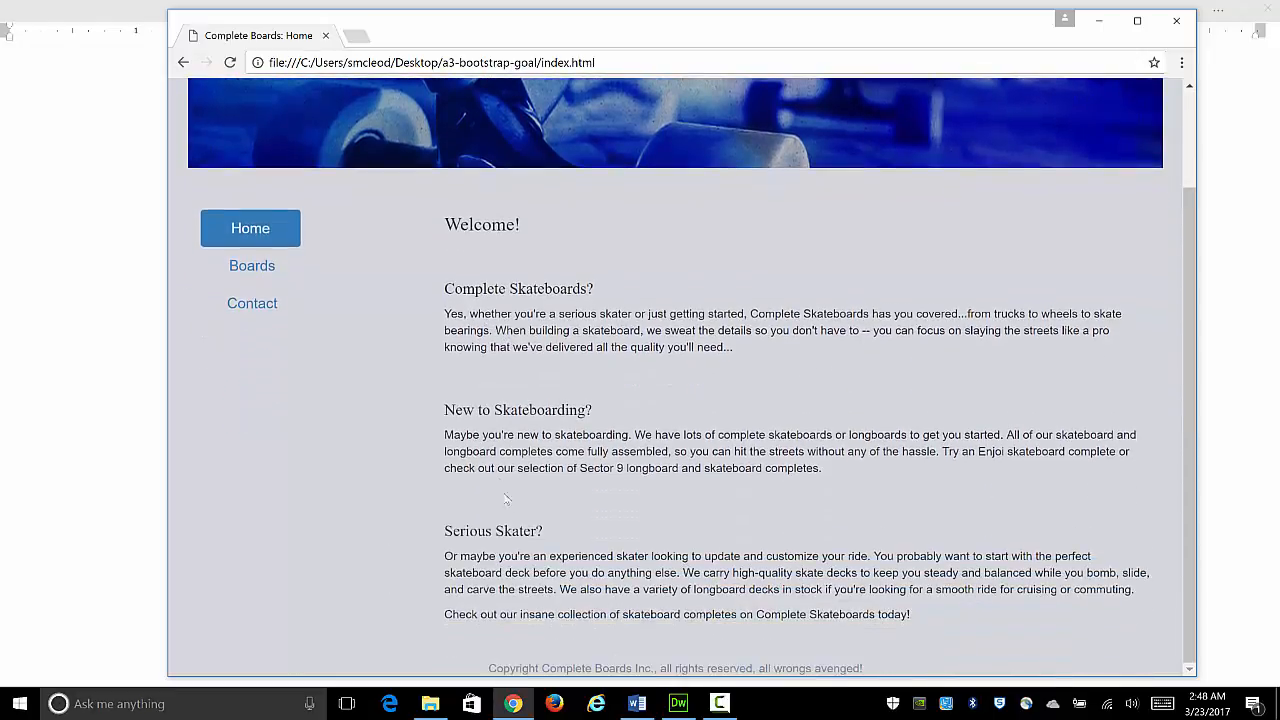
pyautogui.scroll(1, 506, 533)
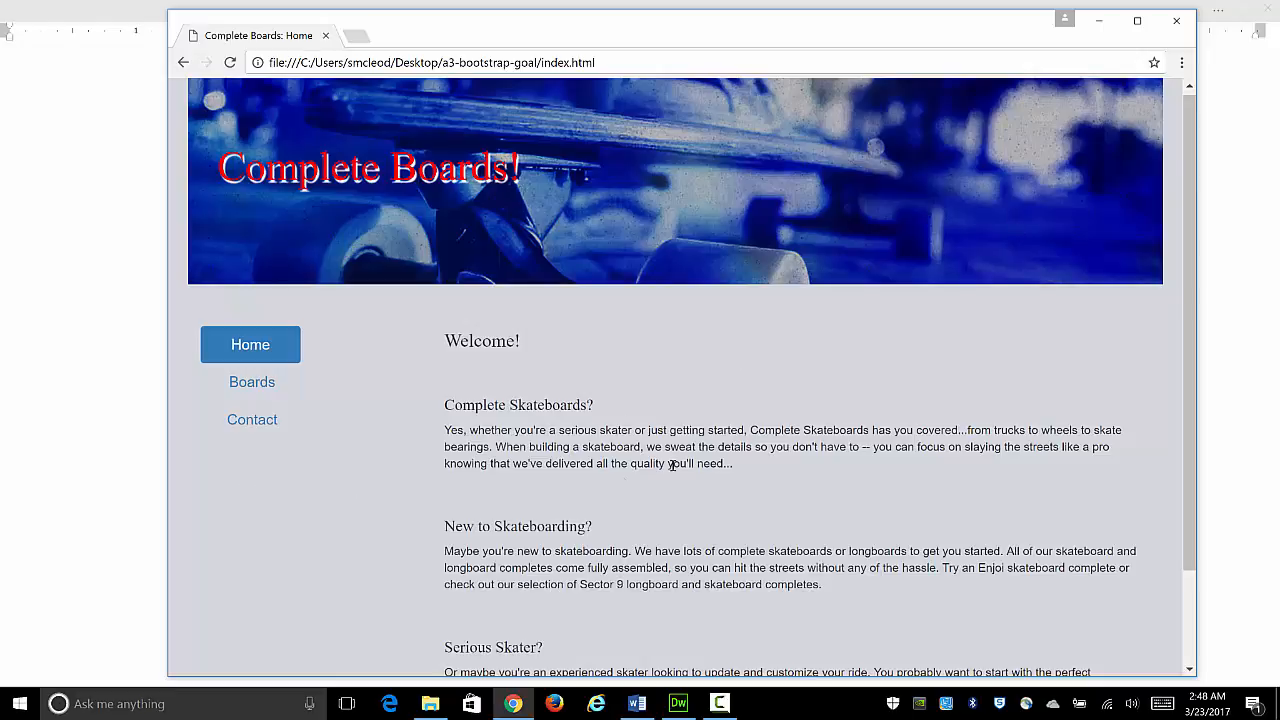
pyautogui.scroll(-2, 718, 459)
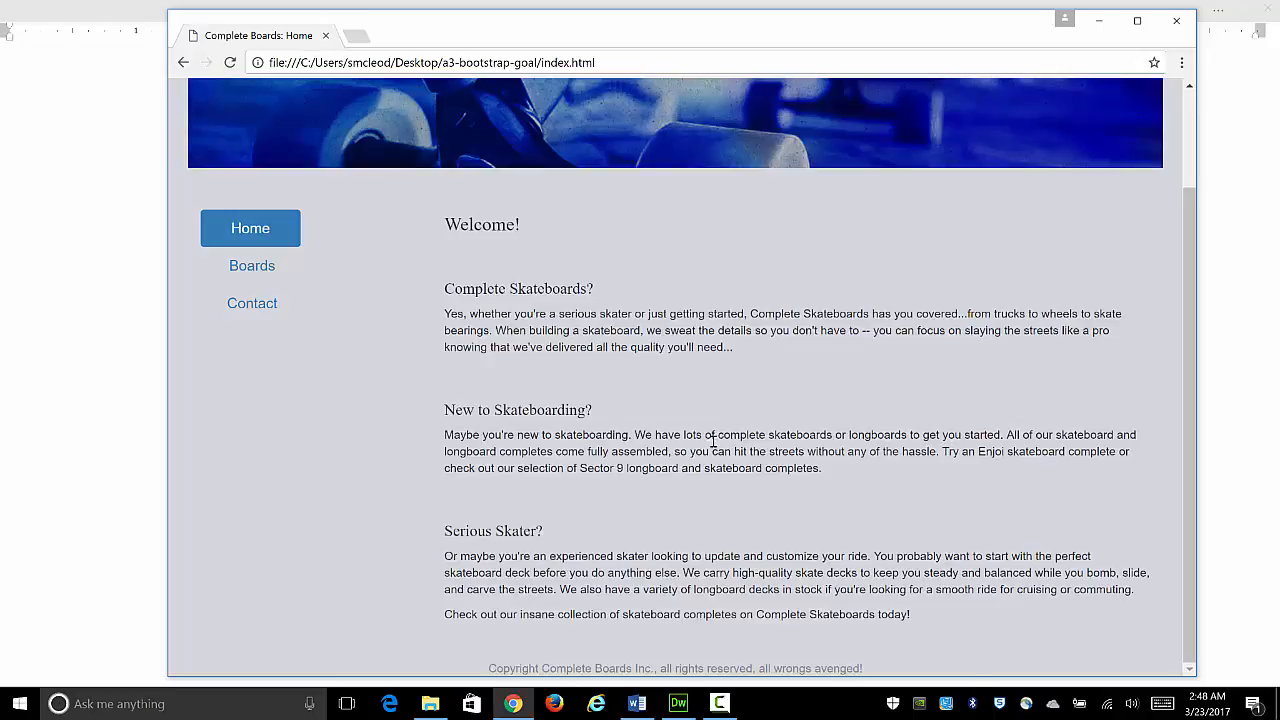
# Step: Switch to File Explorer and examine the assets and images subfolders and the mystyles file in the dwa3-boards-bootstrap folder
pyautogui.click(679, 704)
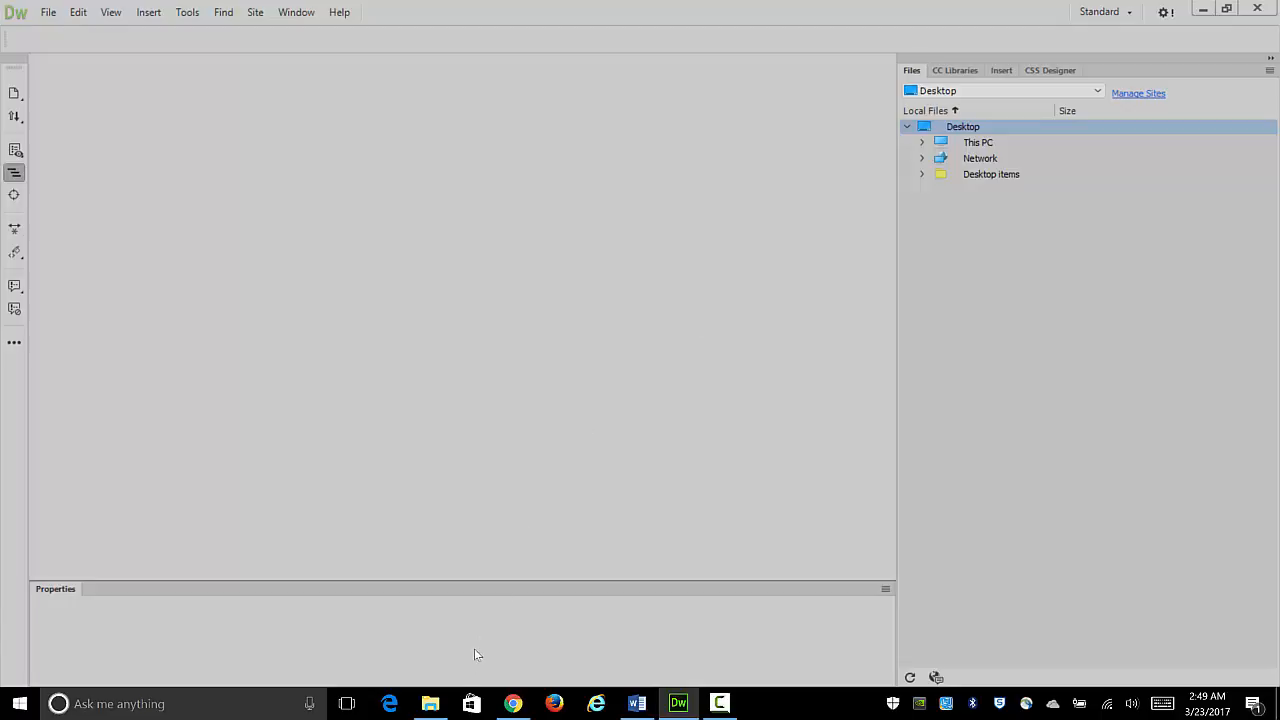
pyautogui.click(430, 703)
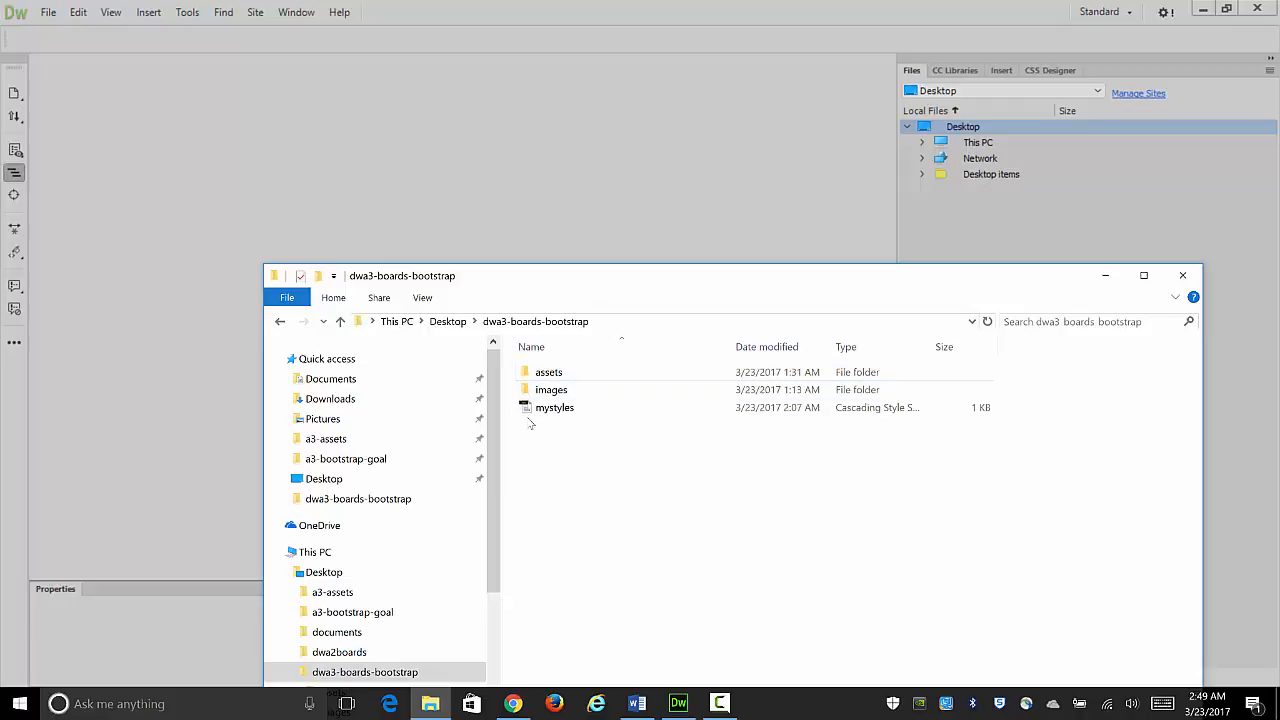
pyautogui.moveTo(491, 477); pyautogui.dragTo(488, 543)
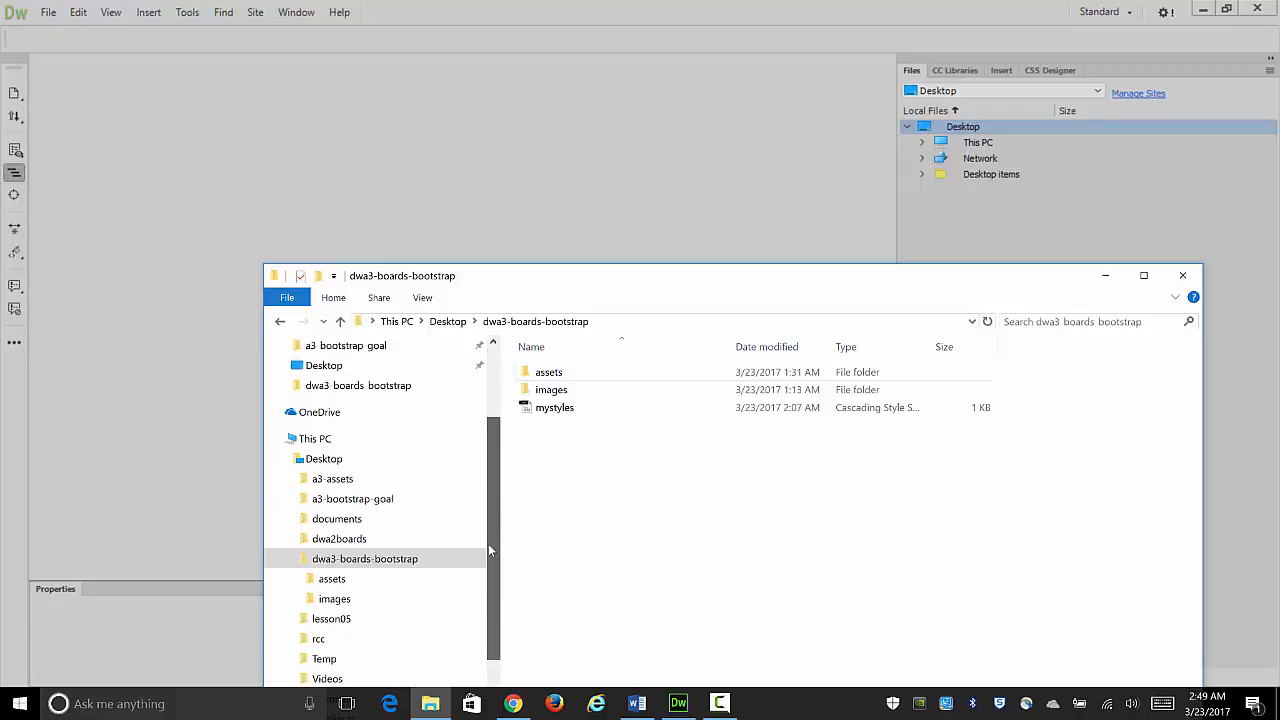
pyautogui.click(343, 583)
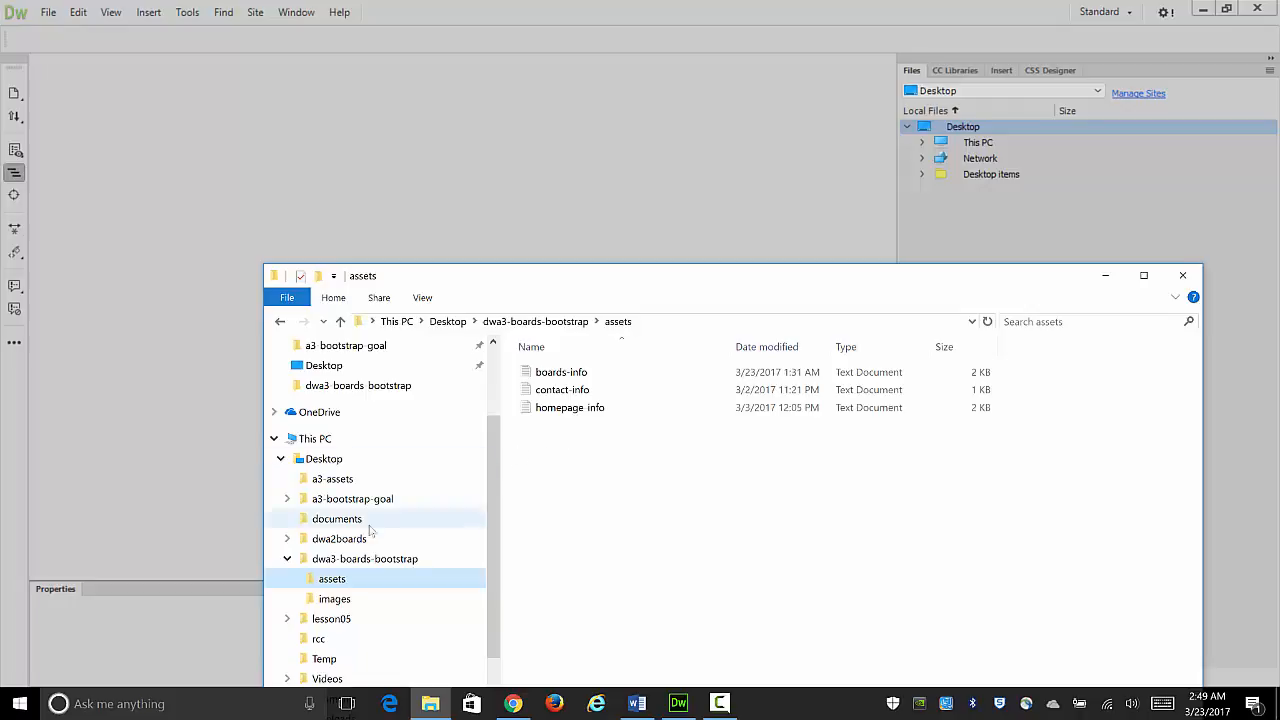
pyautogui.click(346, 600)
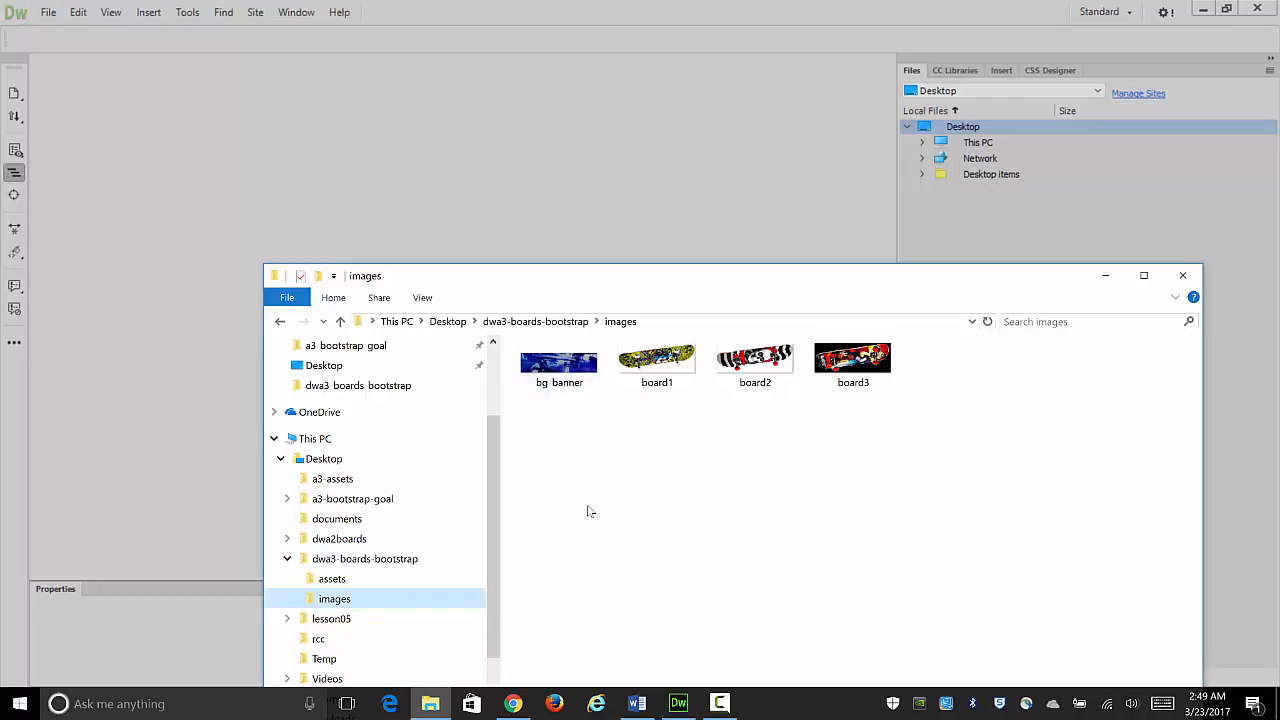
pyautogui.click(343, 561)
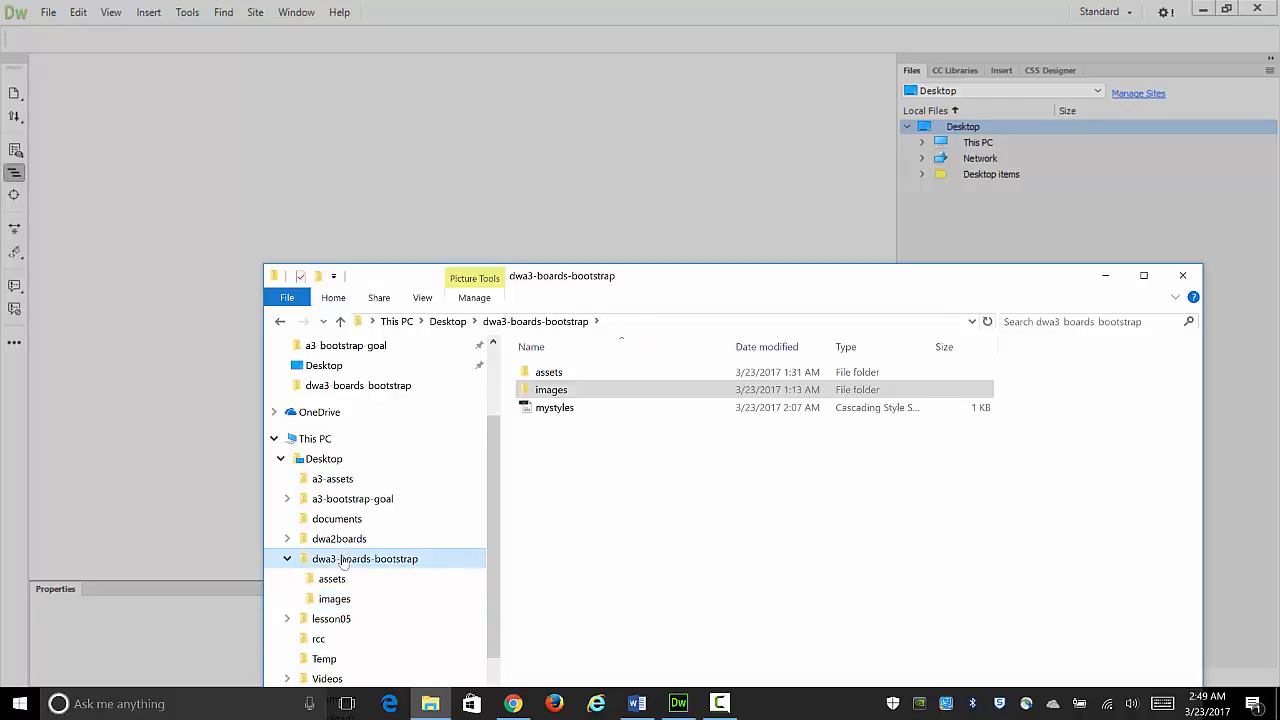
pyautogui.click(553, 410)
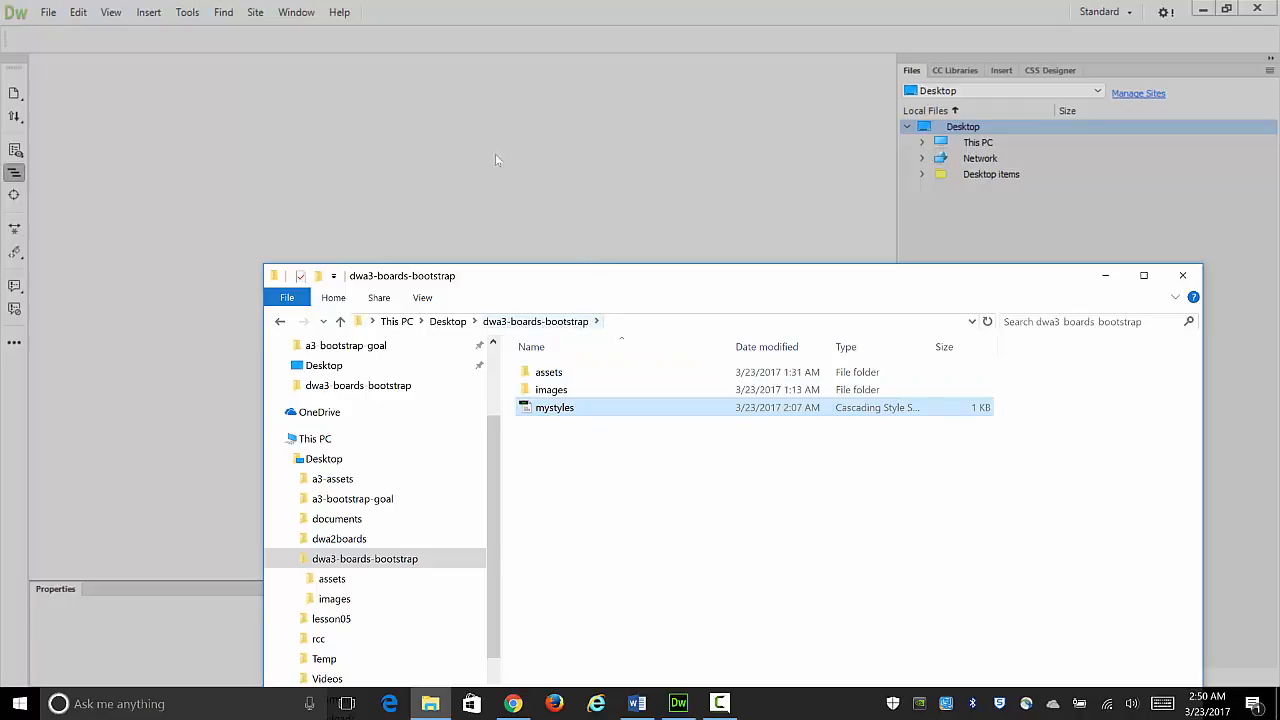
# Step: Switch to Dreamweaver and start a new site named dwa3-boards-bootstrap
pyautogui.click(125, 48)
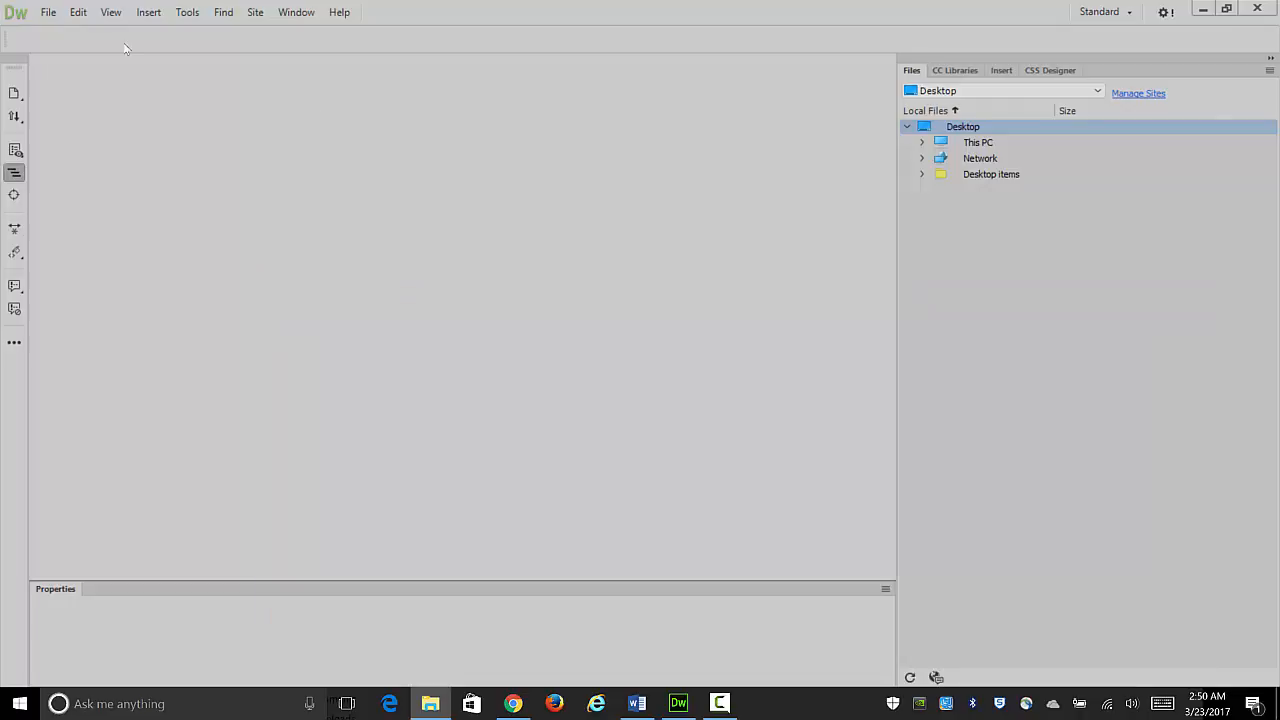
pyautogui.click(255, 15)
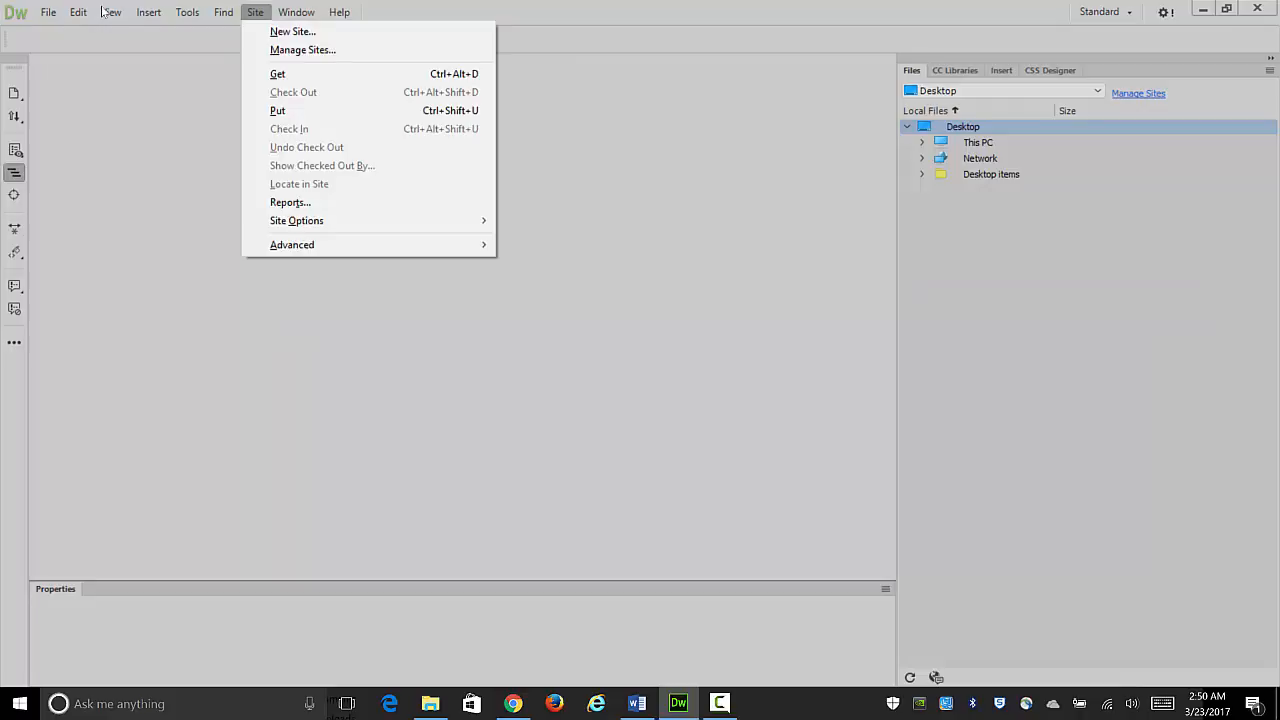
pyautogui.click(283, 36)
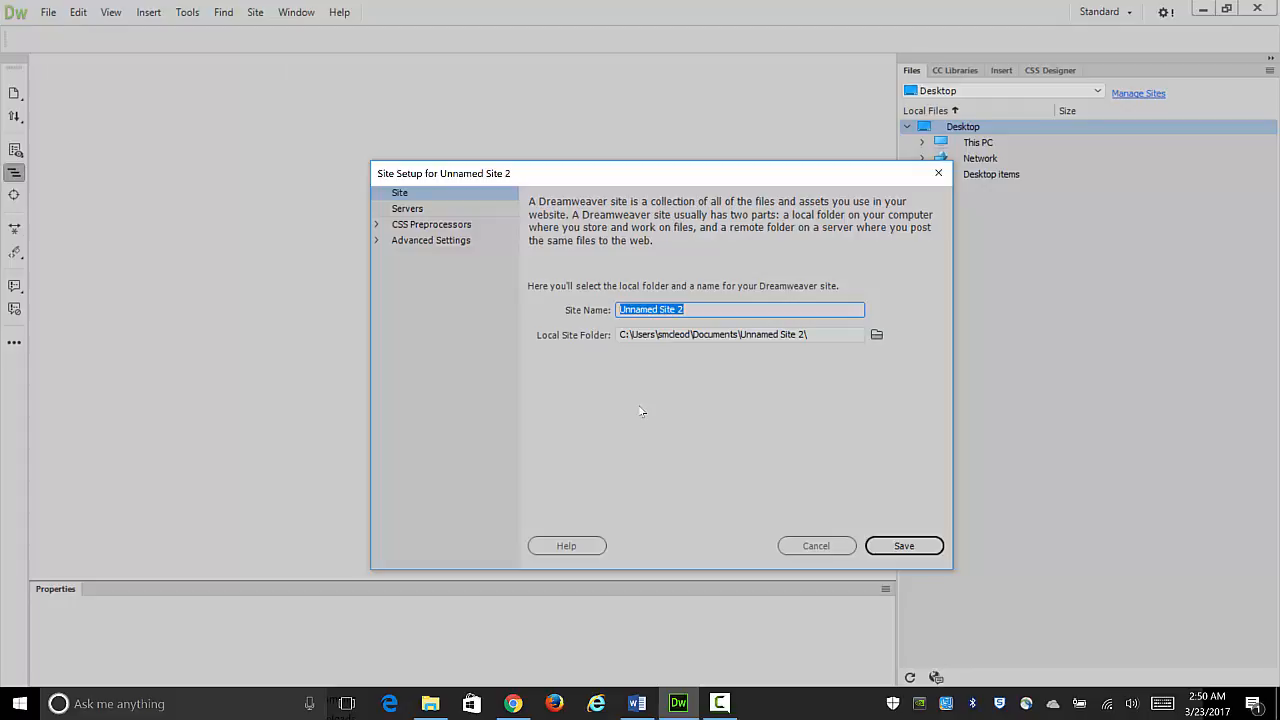
pyautogui.write('dw')
pyautogui.write('a3-boards-bootstrap')
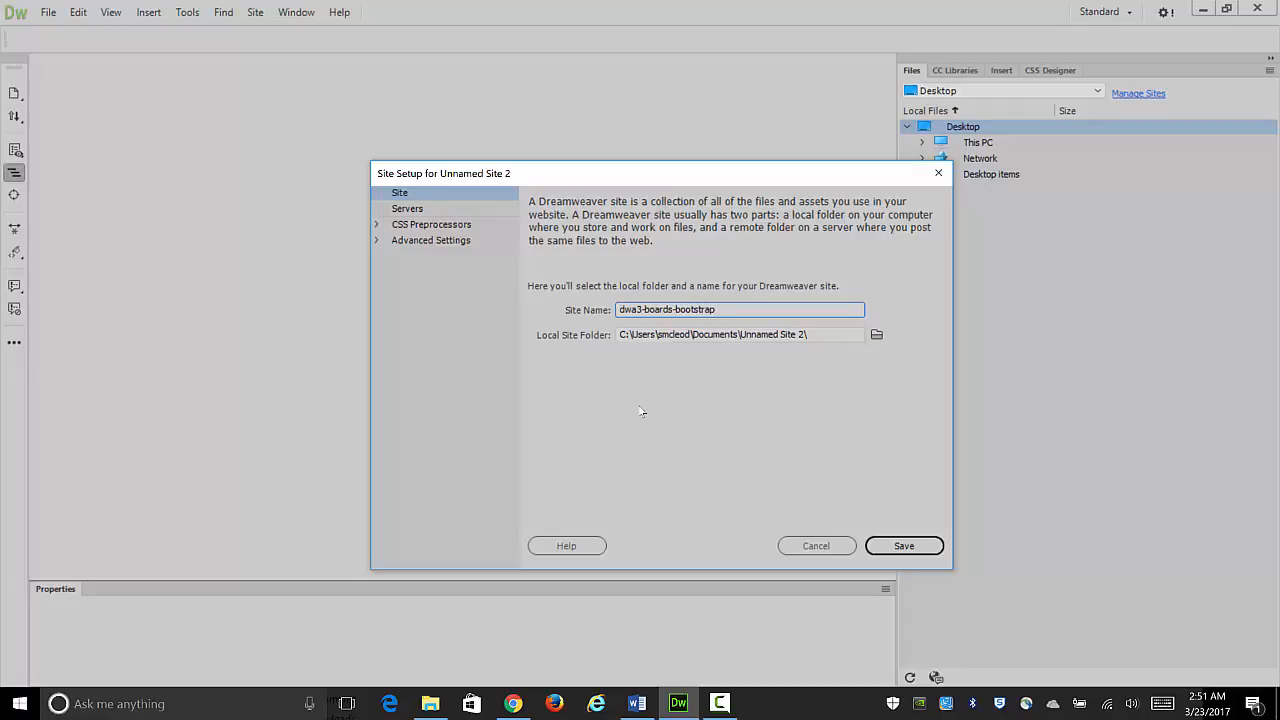
# Step: Set the local site folder to the dwa3-boards-bootstrap folder on the Desktop
pyautogui.click(877, 336)
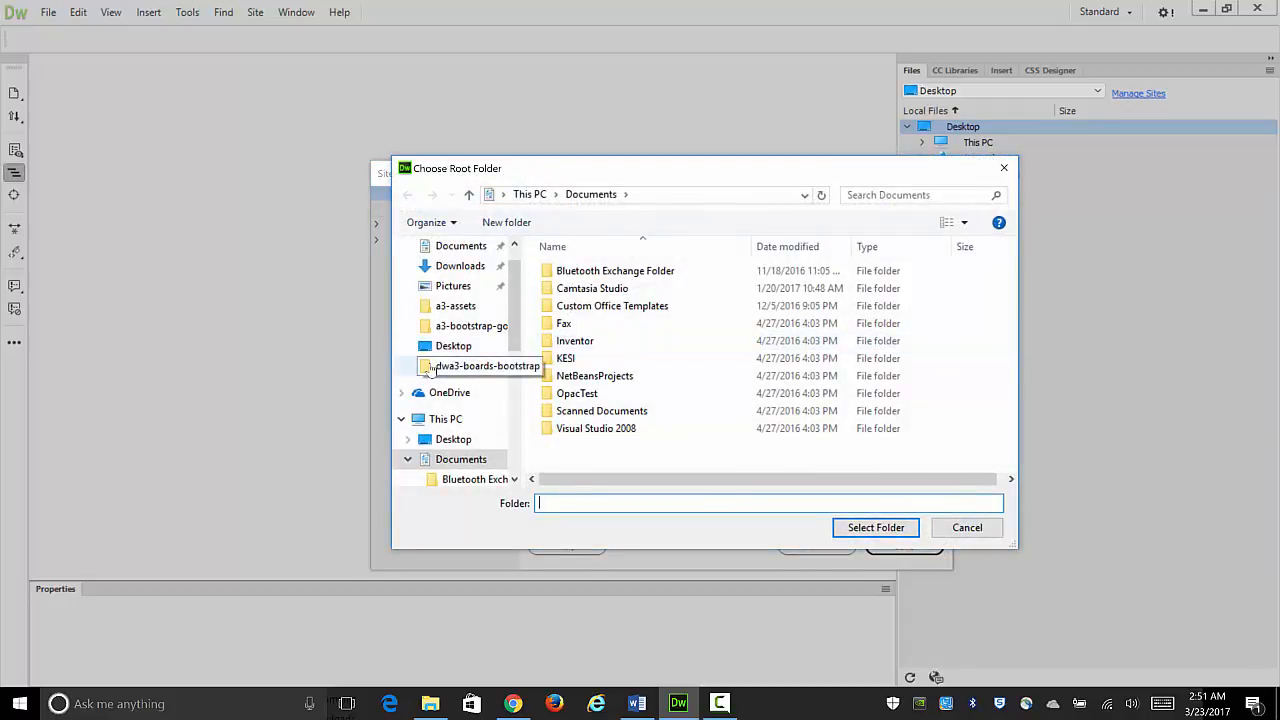
pyautogui.click(445, 346)
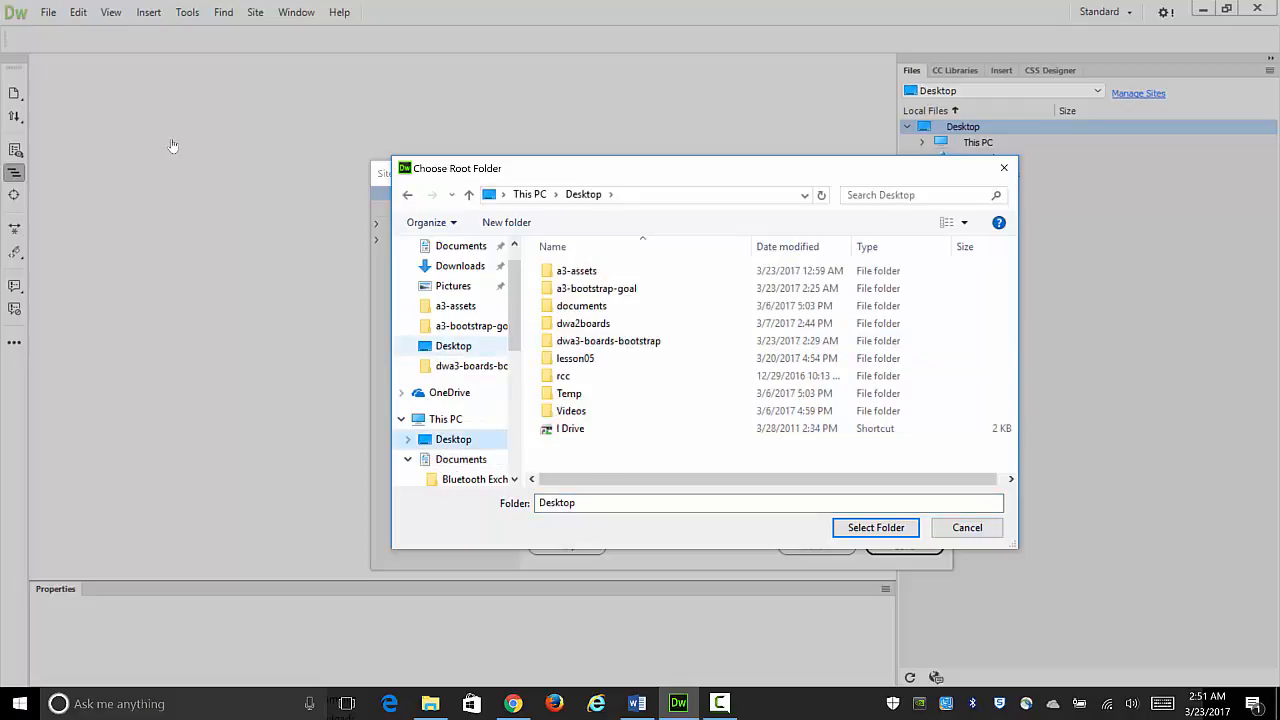
pyautogui.click(570, 344)
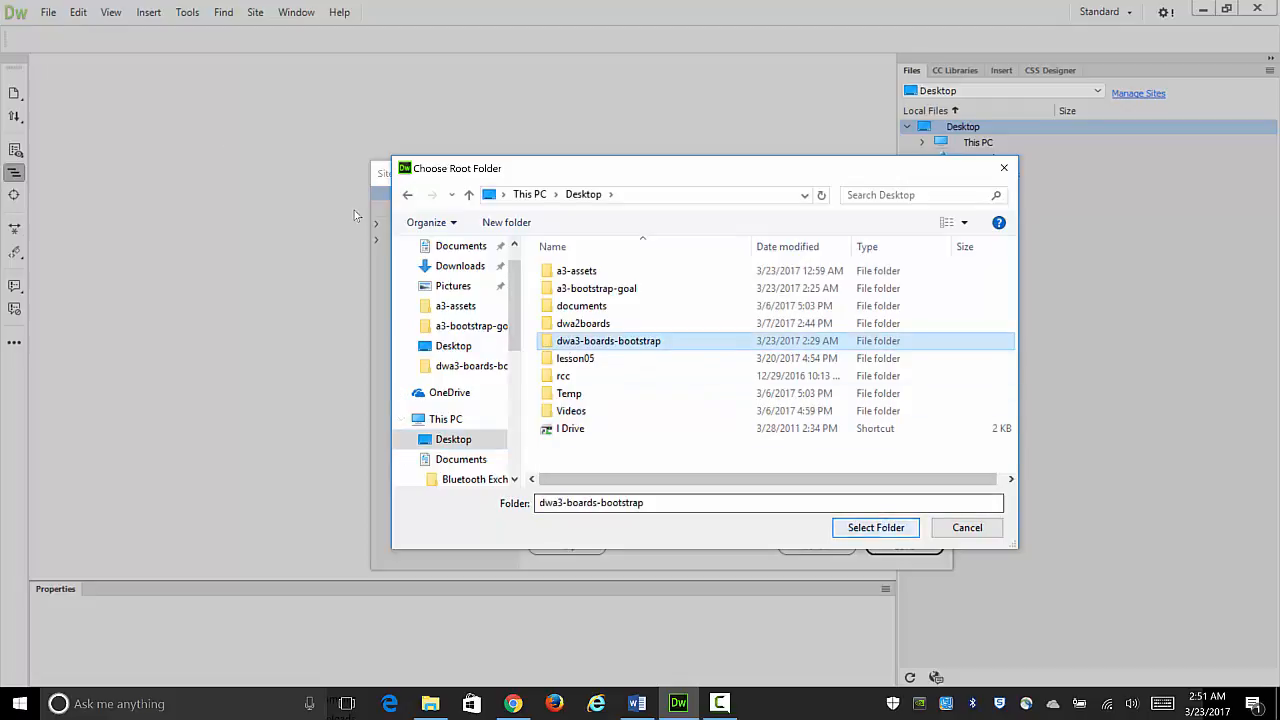
pyautogui.press('Return')
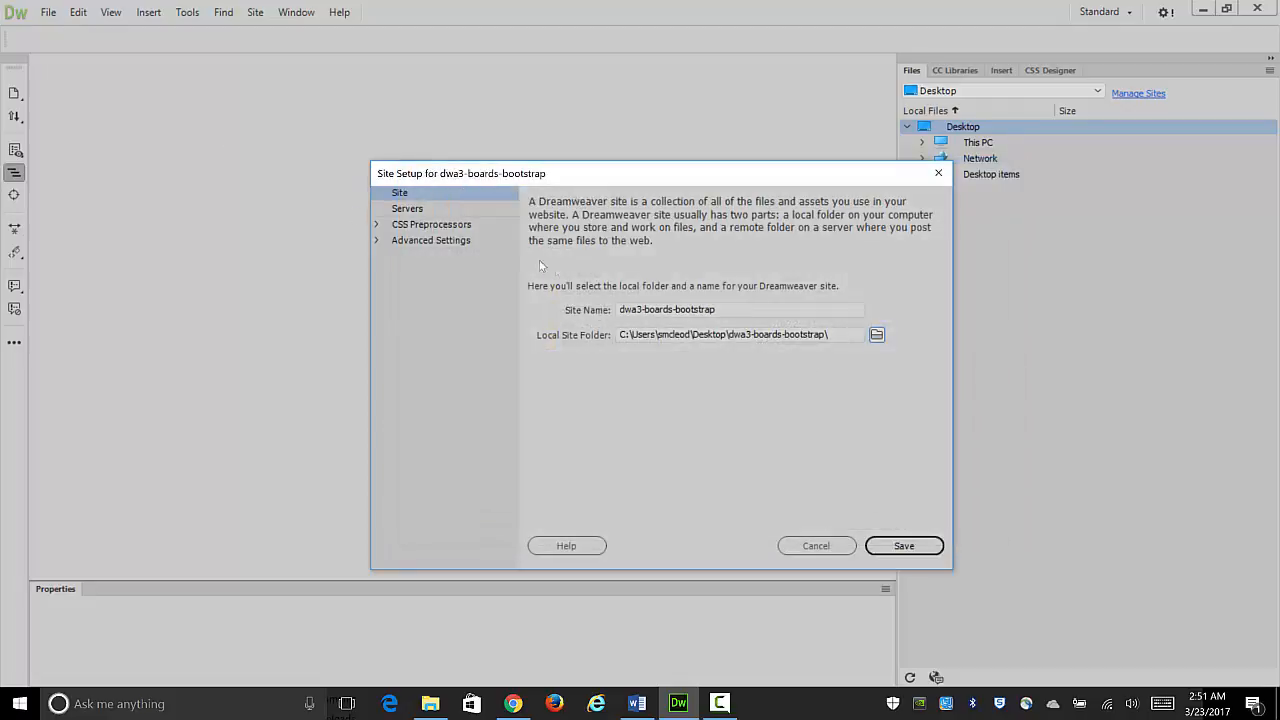
# Step: Set the site's default images folder to its images subfolder and save the site definition
pyautogui.click(430, 241)
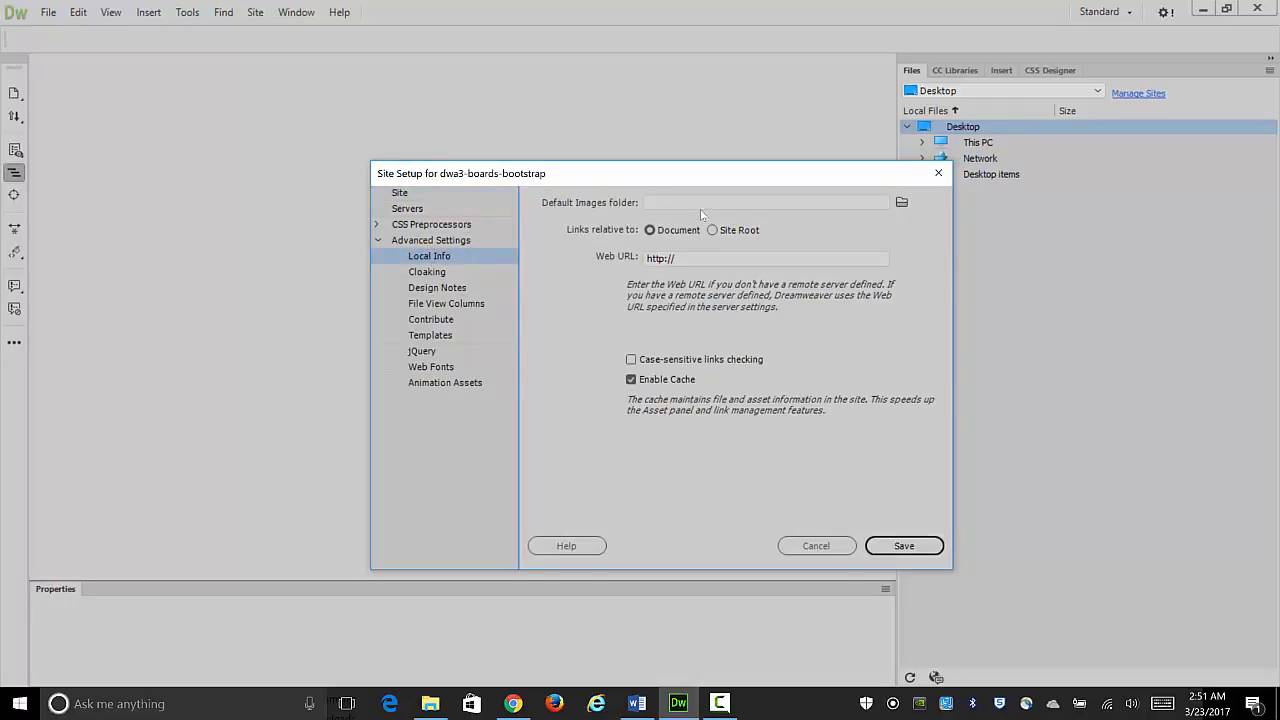
pyautogui.click(901, 202)
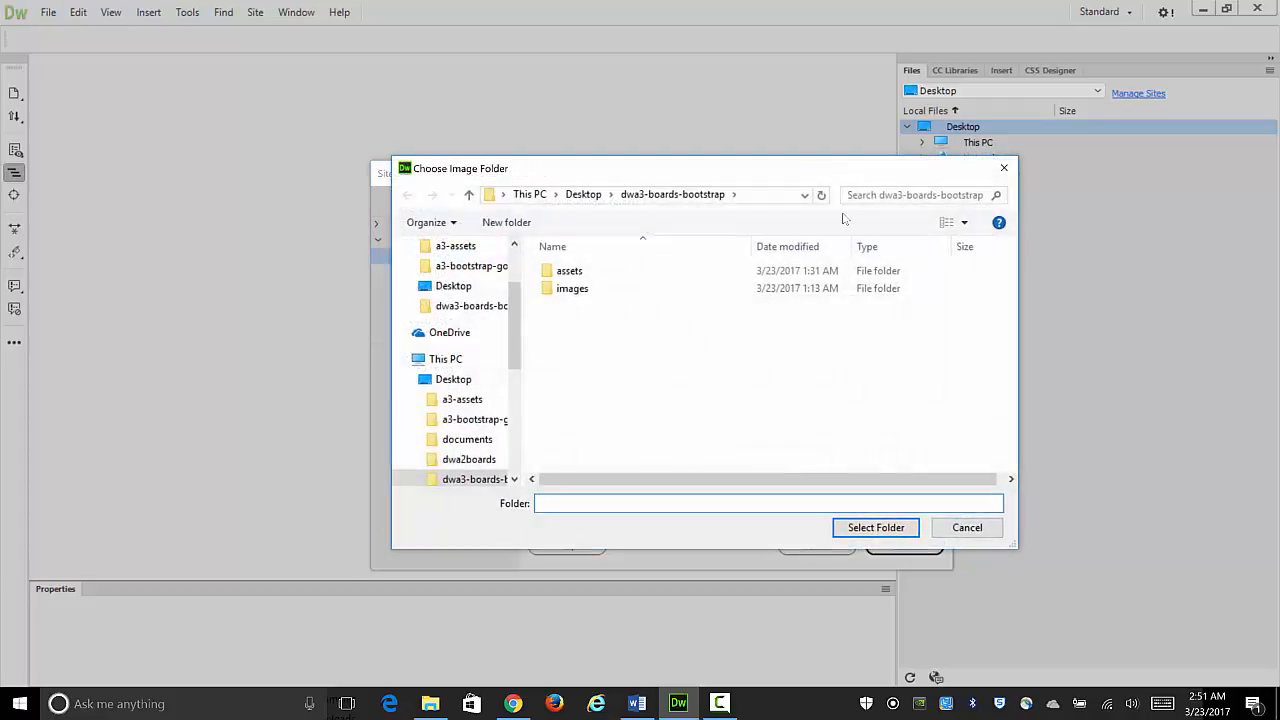
pyautogui.click(572, 288)
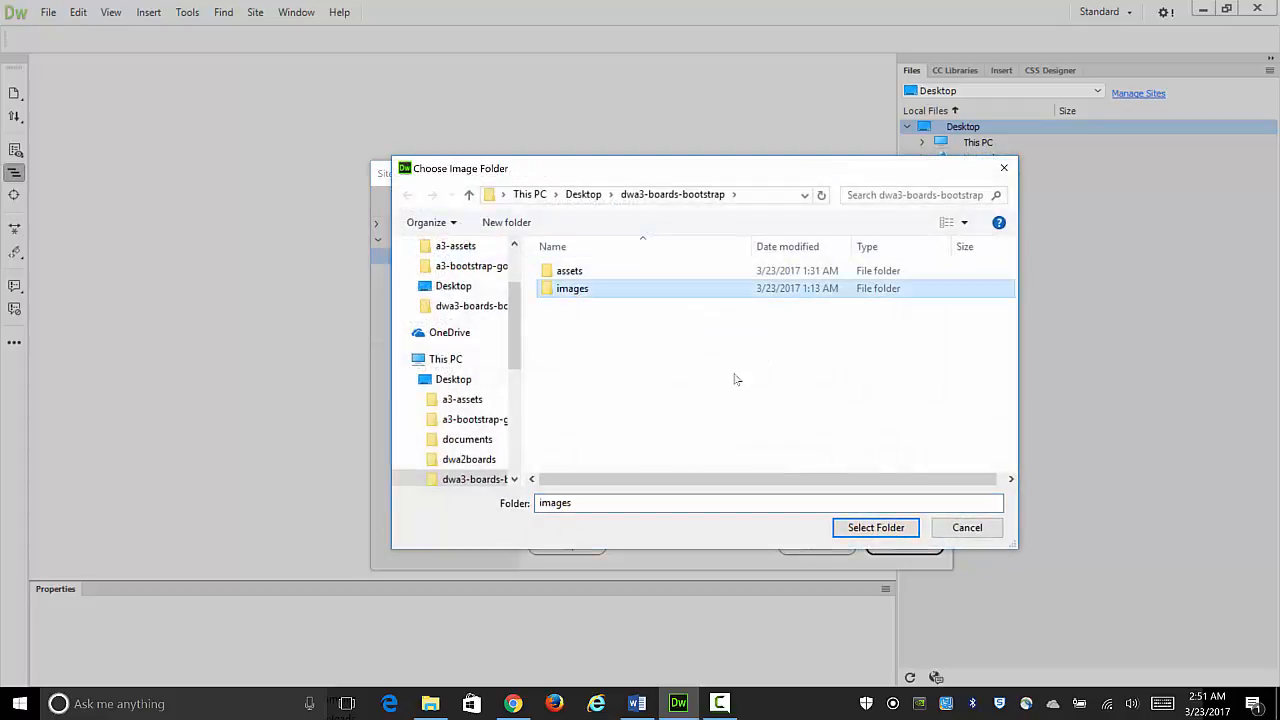
pyautogui.click(872, 528)
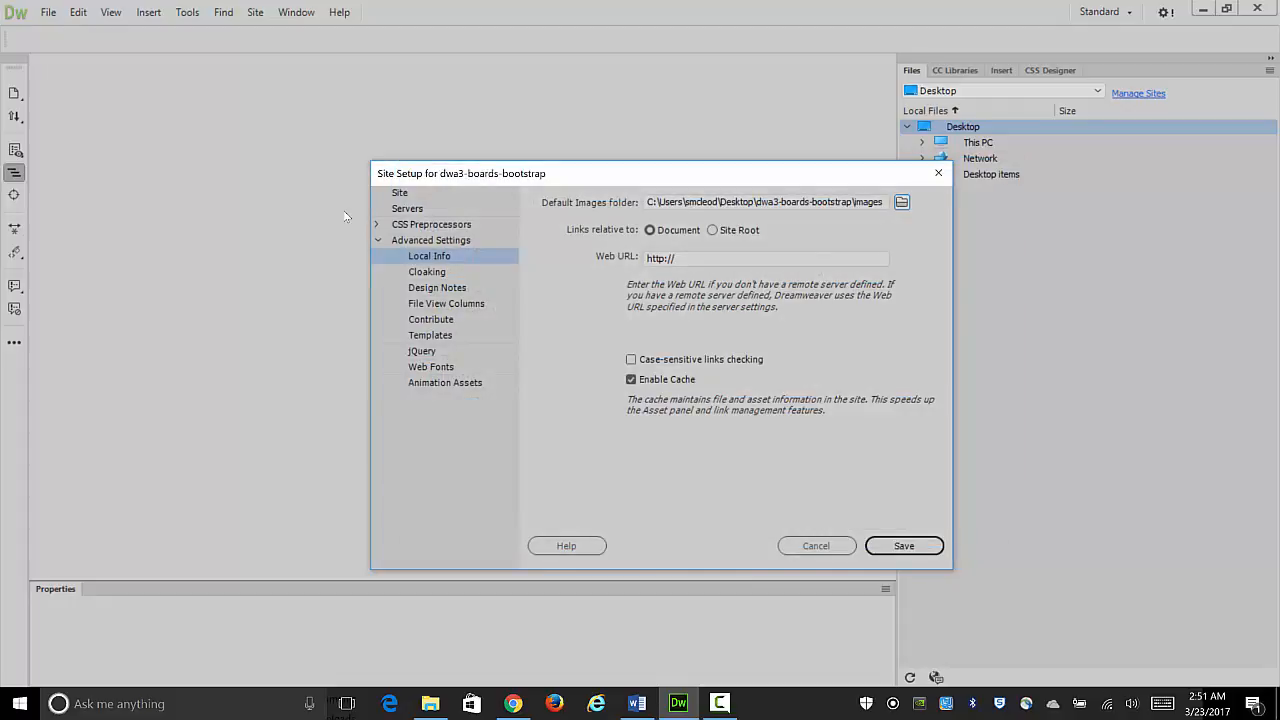
pyautogui.click(903, 545)
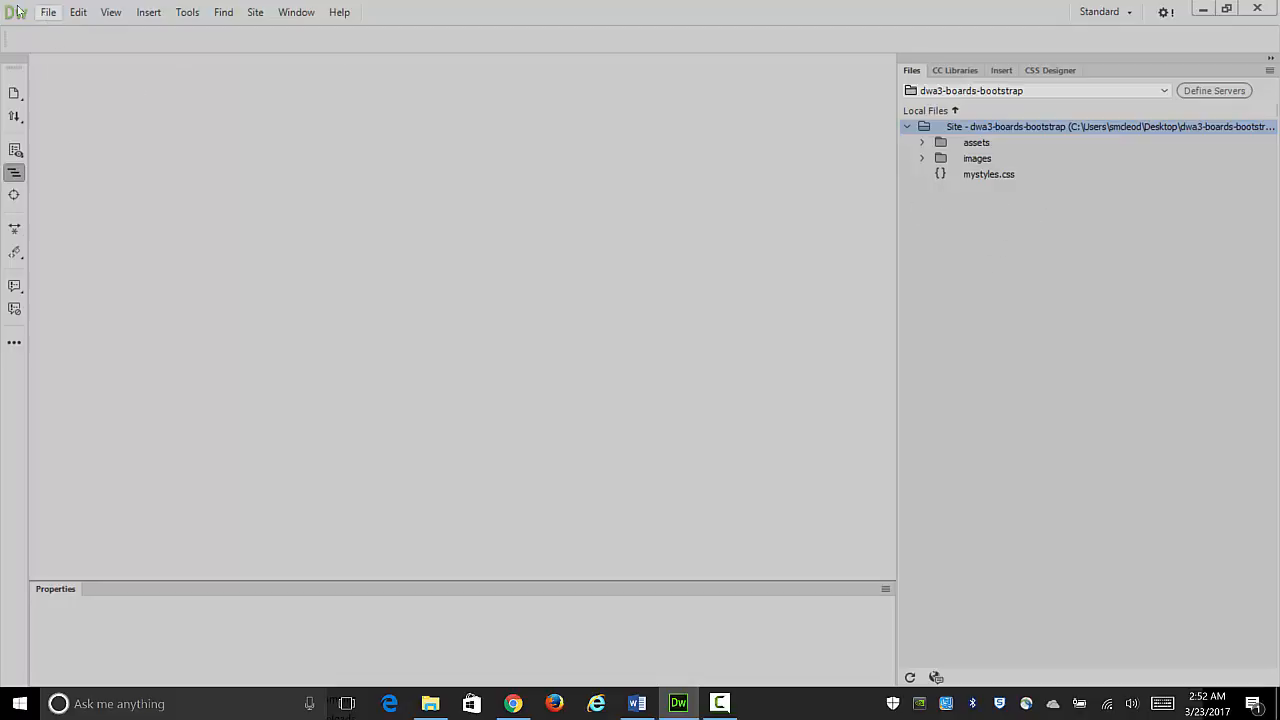
# Step: Start a new document and look through the starter template and site template categories before returning to the blank document types
pyautogui.click(46, 14)
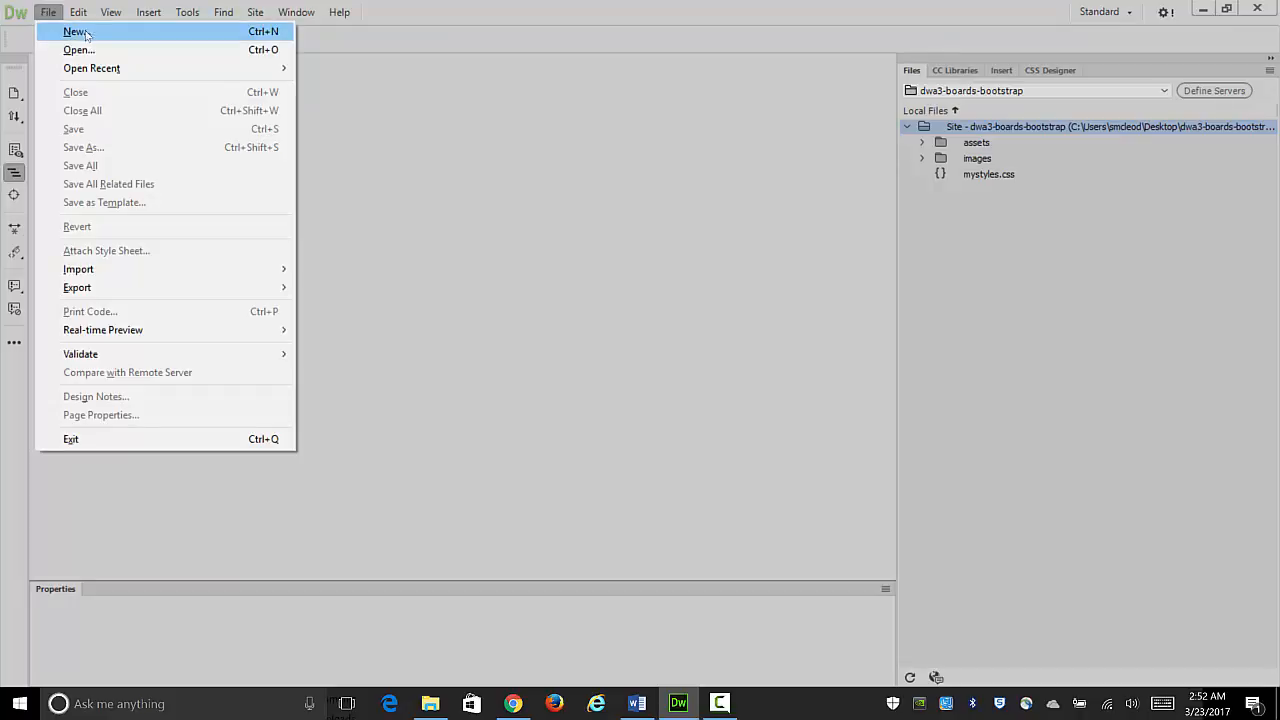
pyautogui.click(85, 32)
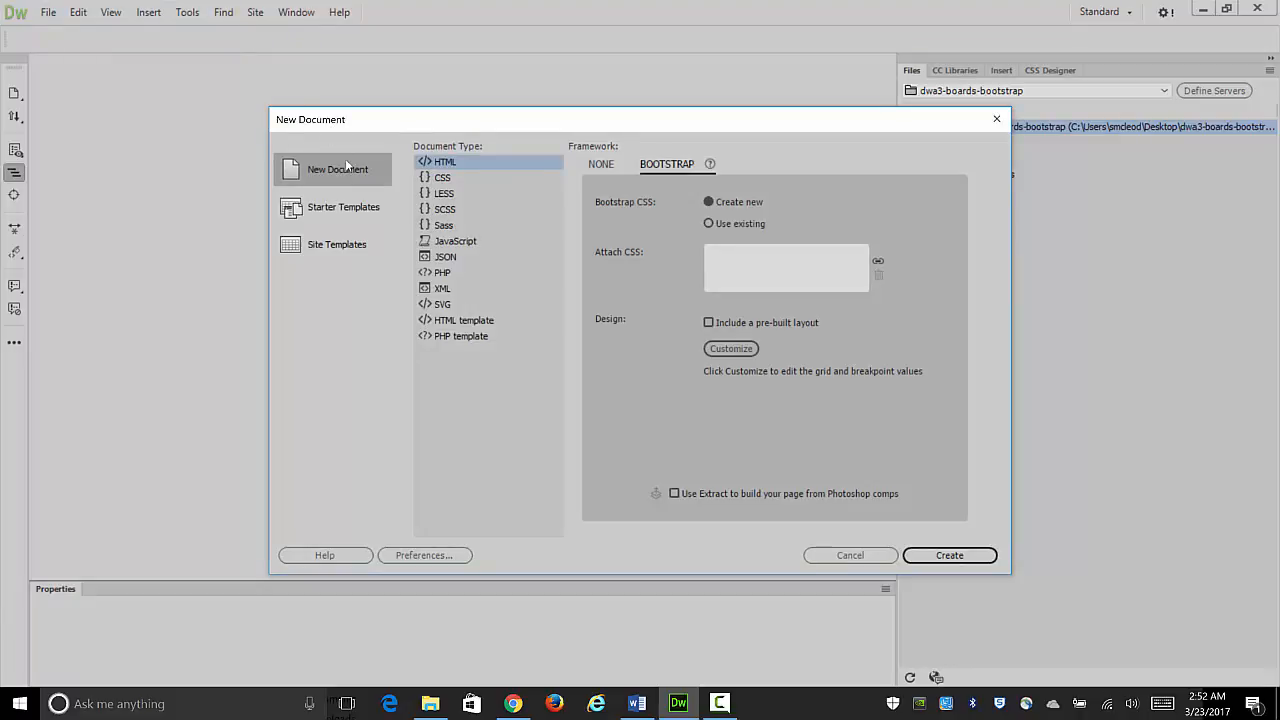
pyautogui.click(338, 216)
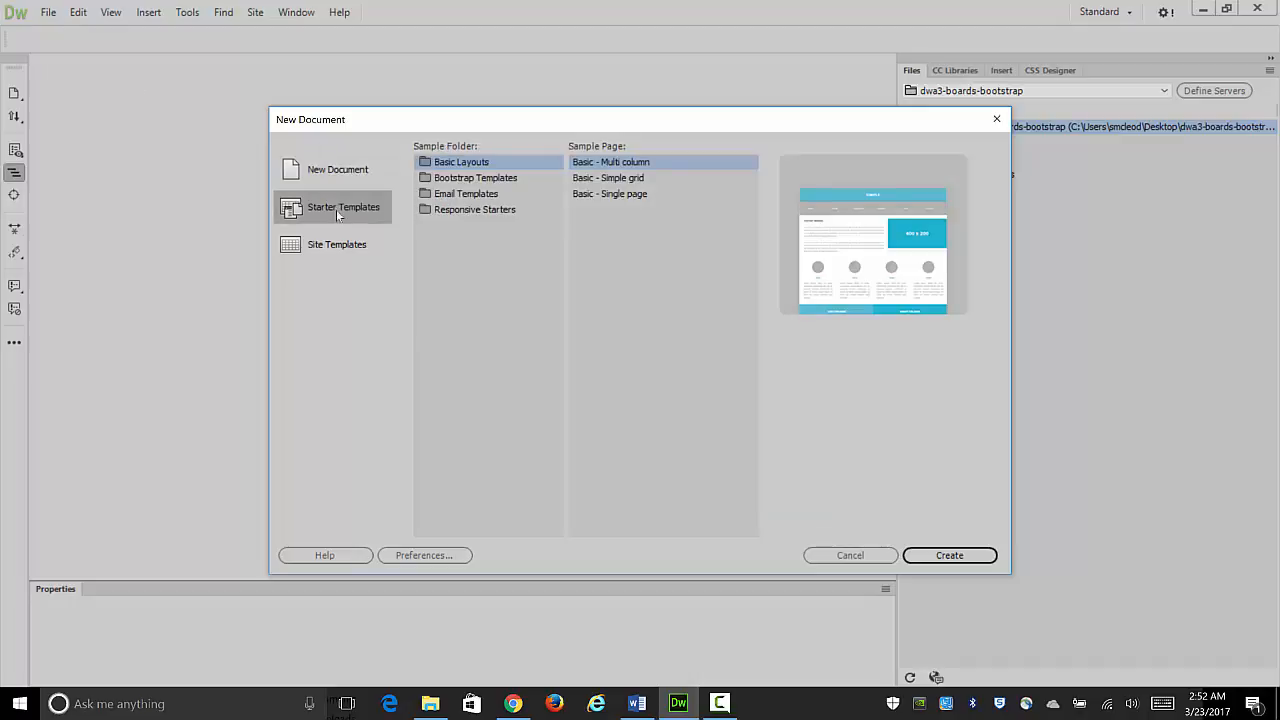
pyautogui.click(336, 244)
pyautogui.press('Up')
pyautogui.press('Up')
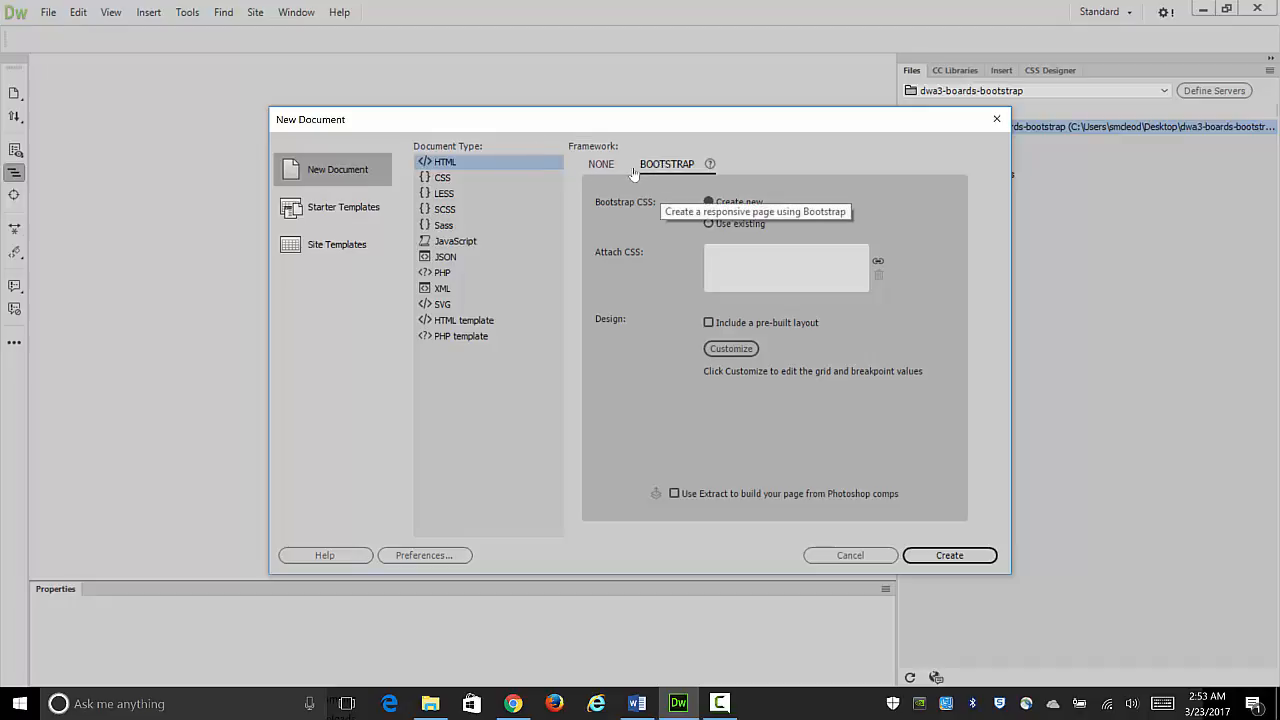
# Step: Create a new HTML Bootstrap document with new Bootstrap CSS, no pre-built layout, 12 columns, a 30 px gutter and 768, 992 and 1200 px breakpoints
pyautogui.click(601, 169)
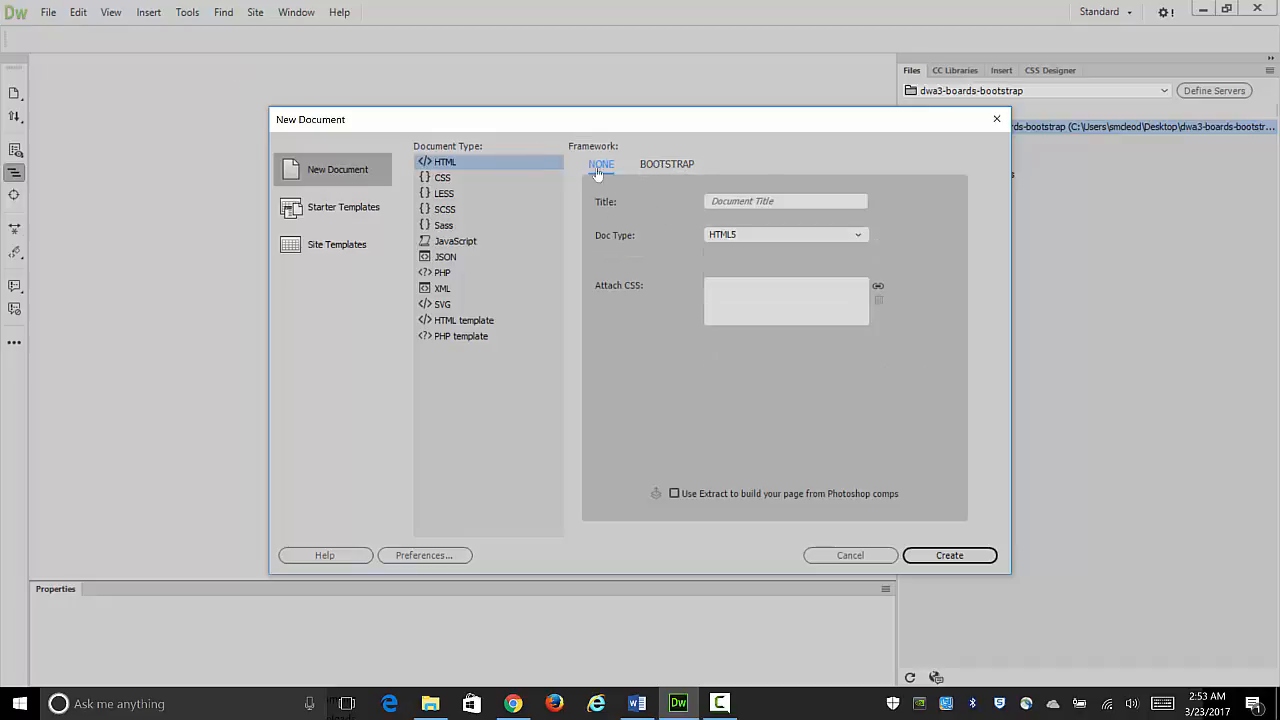
pyautogui.click(659, 166)
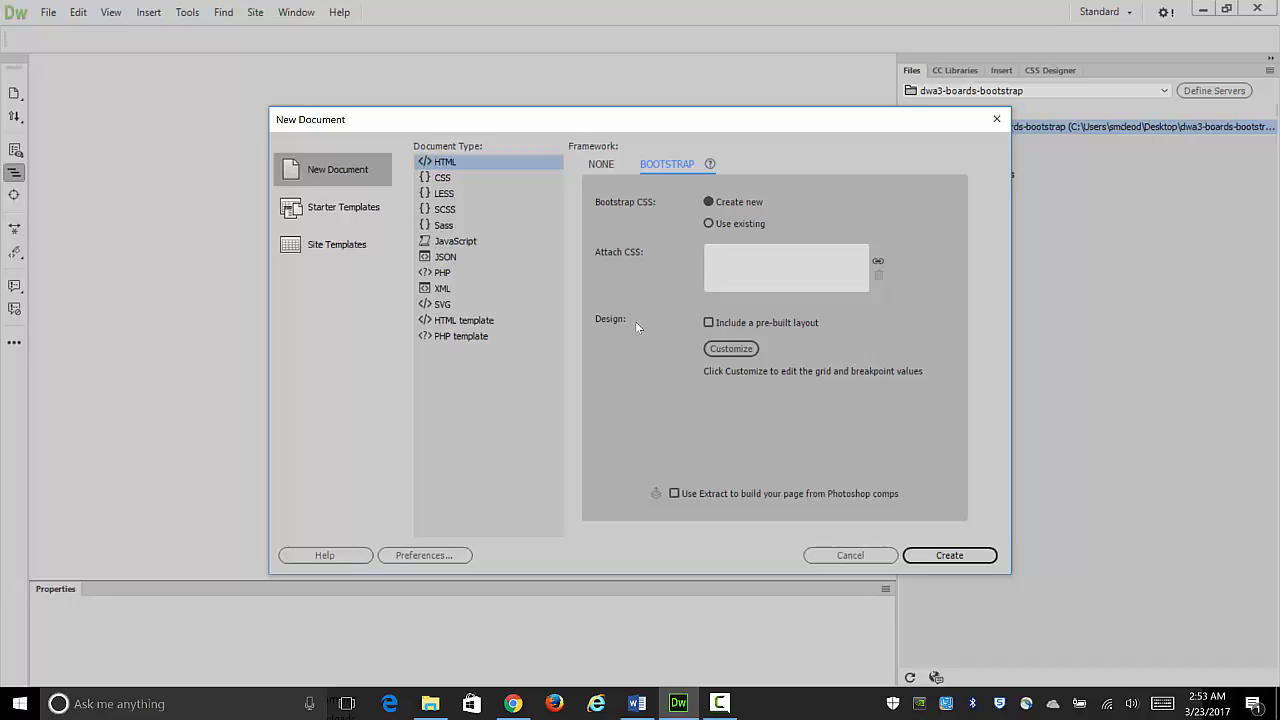
pyautogui.click(709, 323)
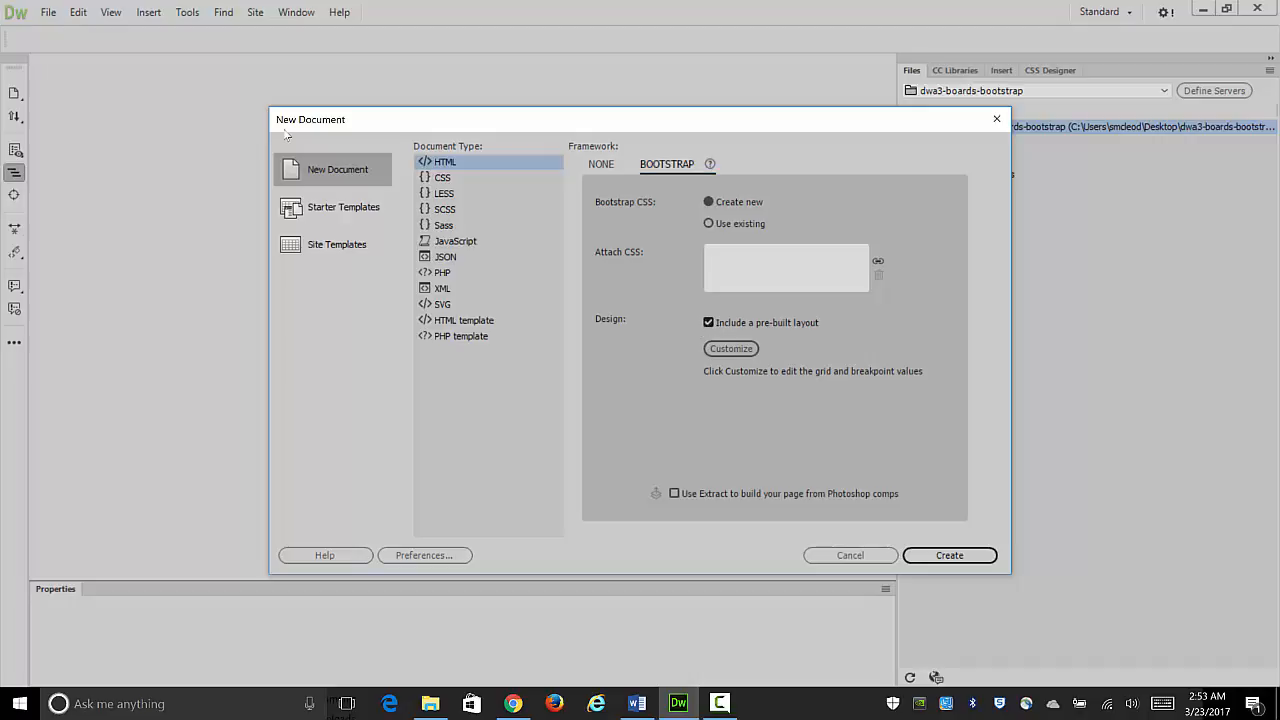
pyautogui.click(709, 323)
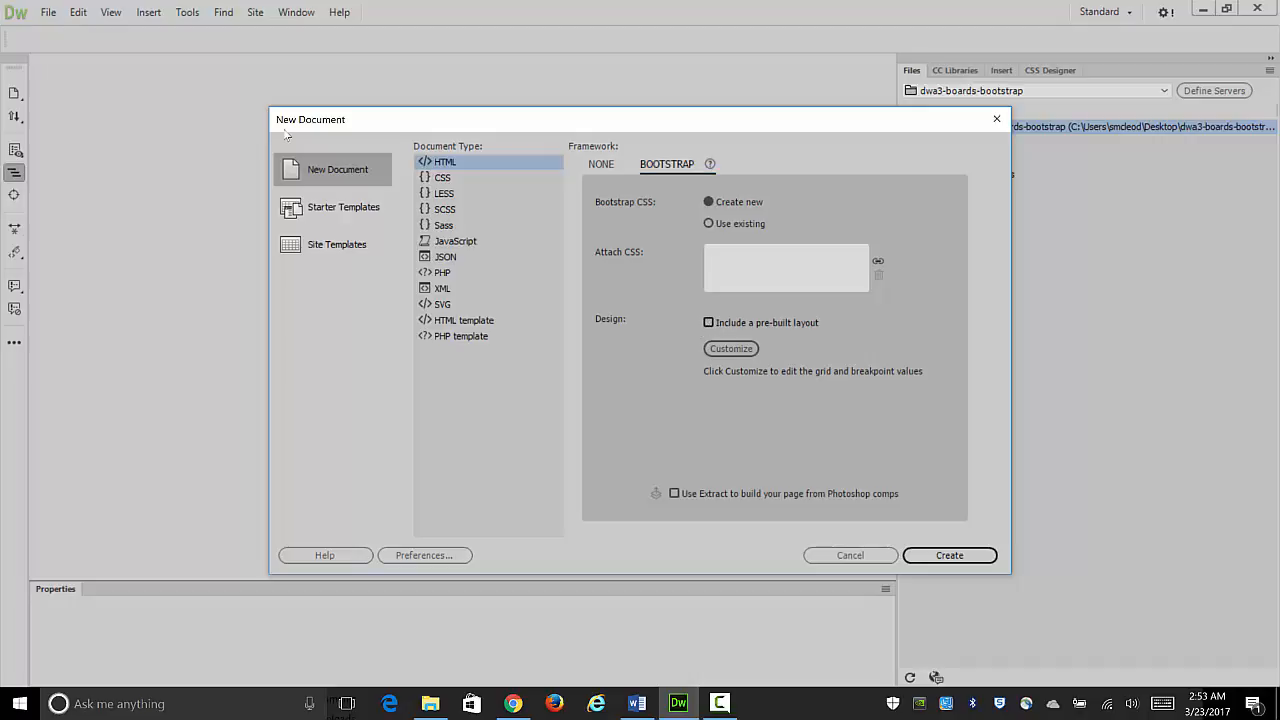
pyautogui.click(720, 349)
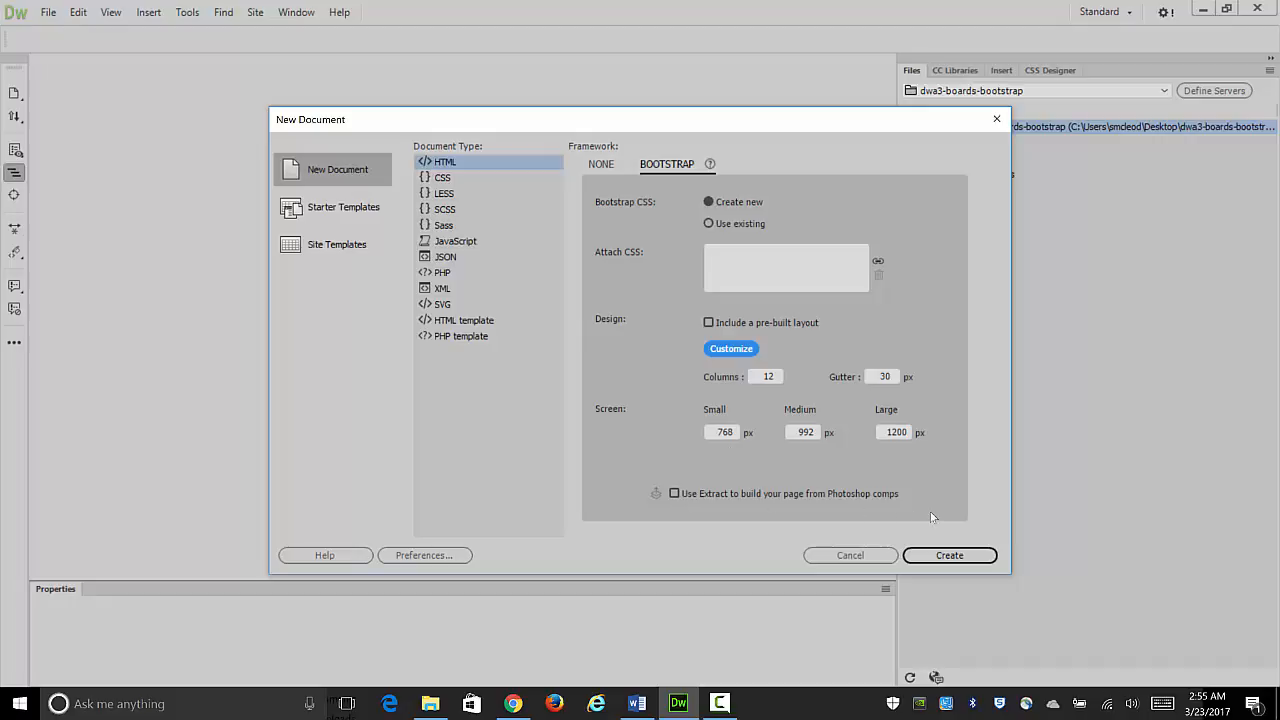
pyautogui.click(955, 558)
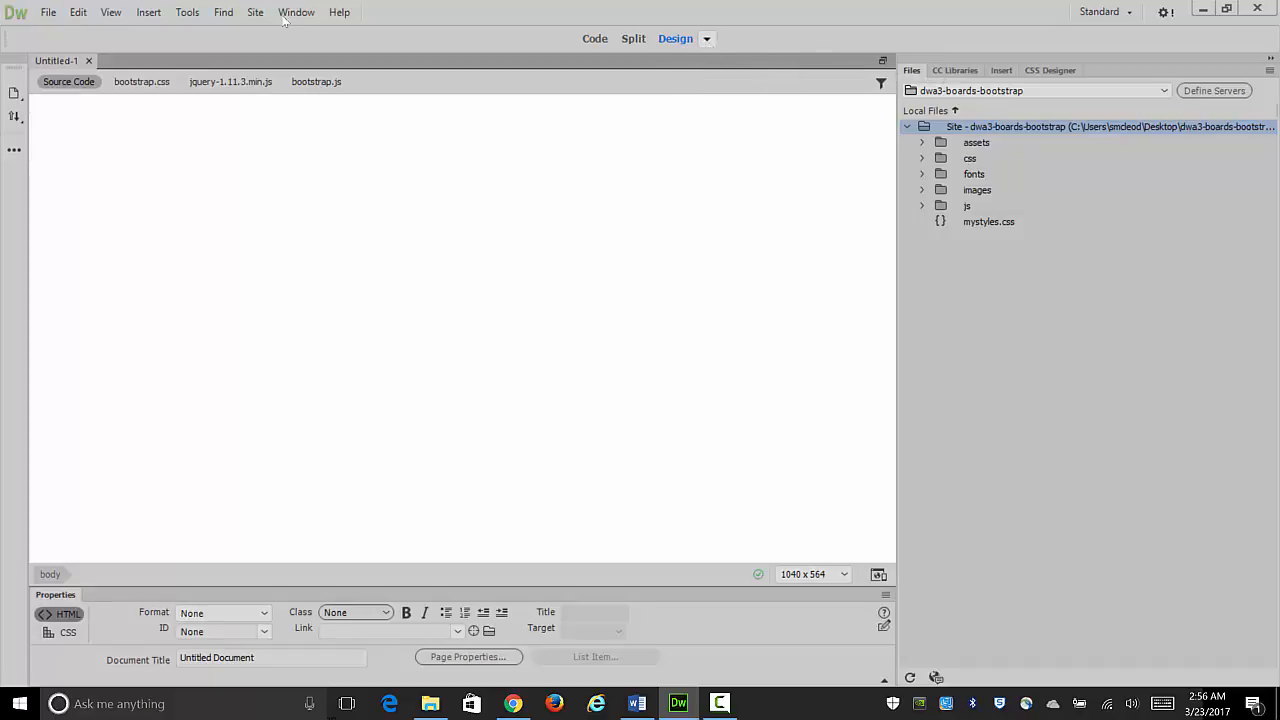
# Step: Switch the page to Live view and temporarily collapse the side panels to examine the media query breakpoints
pyautogui.click(706, 39)
pyautogui.click(735, 61)
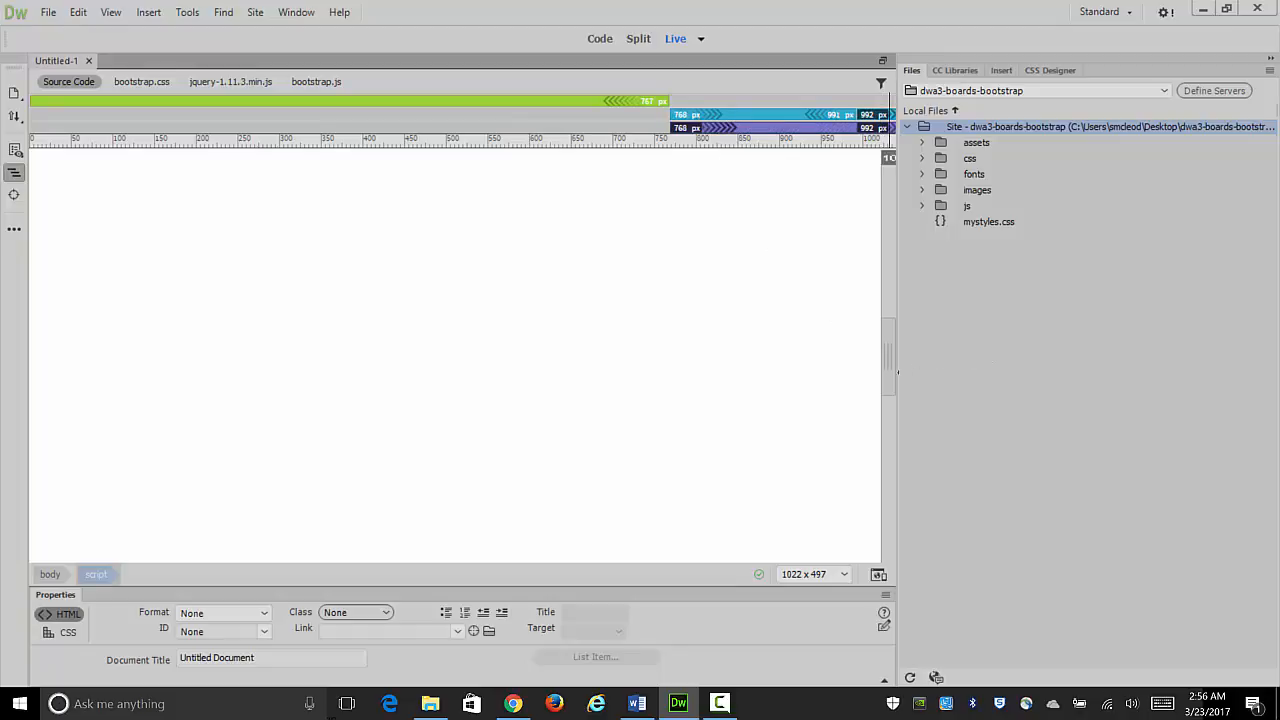
pyautogui.moveTo(897, 372); pyautogui.dragTo(931, 348)
pyautogui.click(1269, 60)
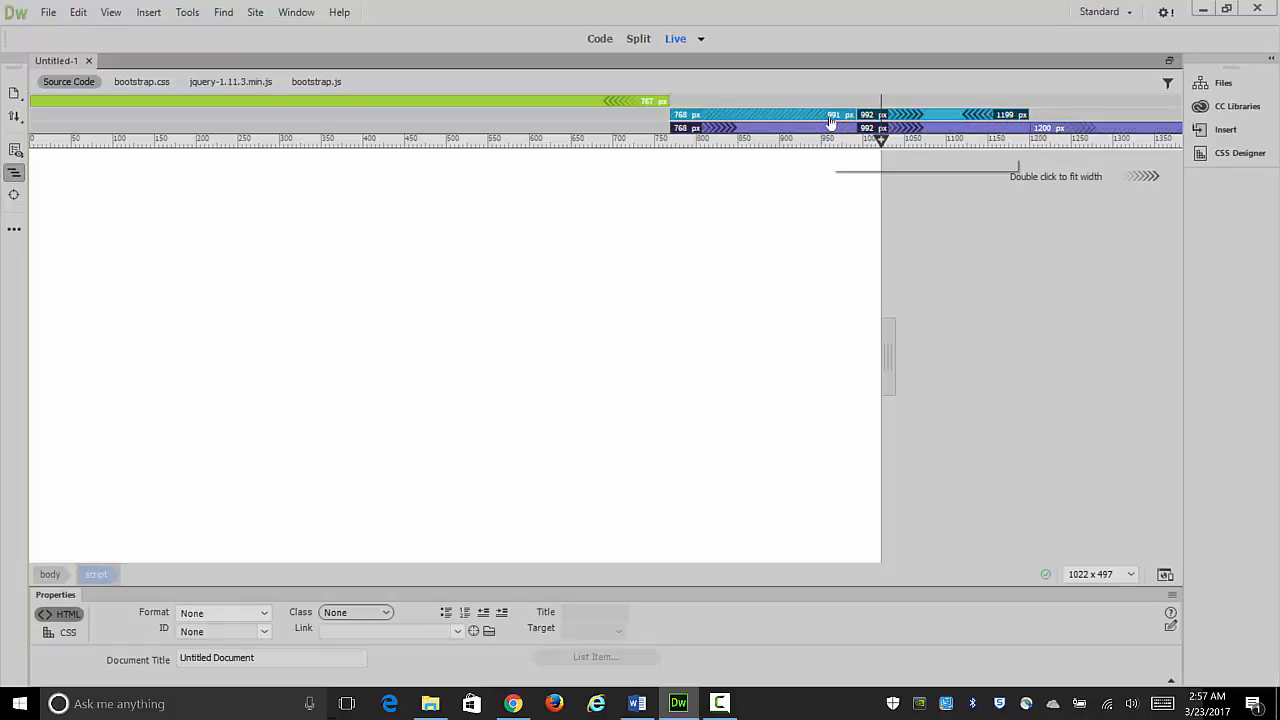
pyautogui.click(1273, 62)
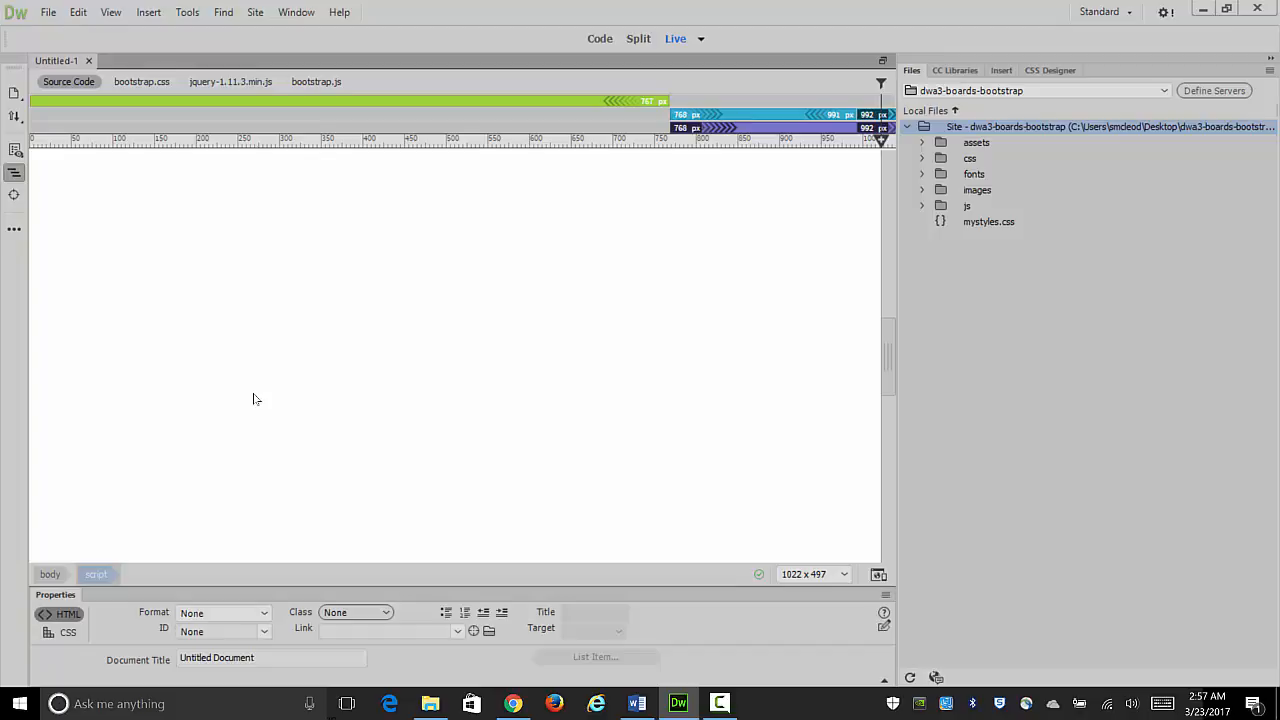
# Step: Select the page body and insert a fixed-width Bootstrap Container into it
pyautogui.click(146, 201)
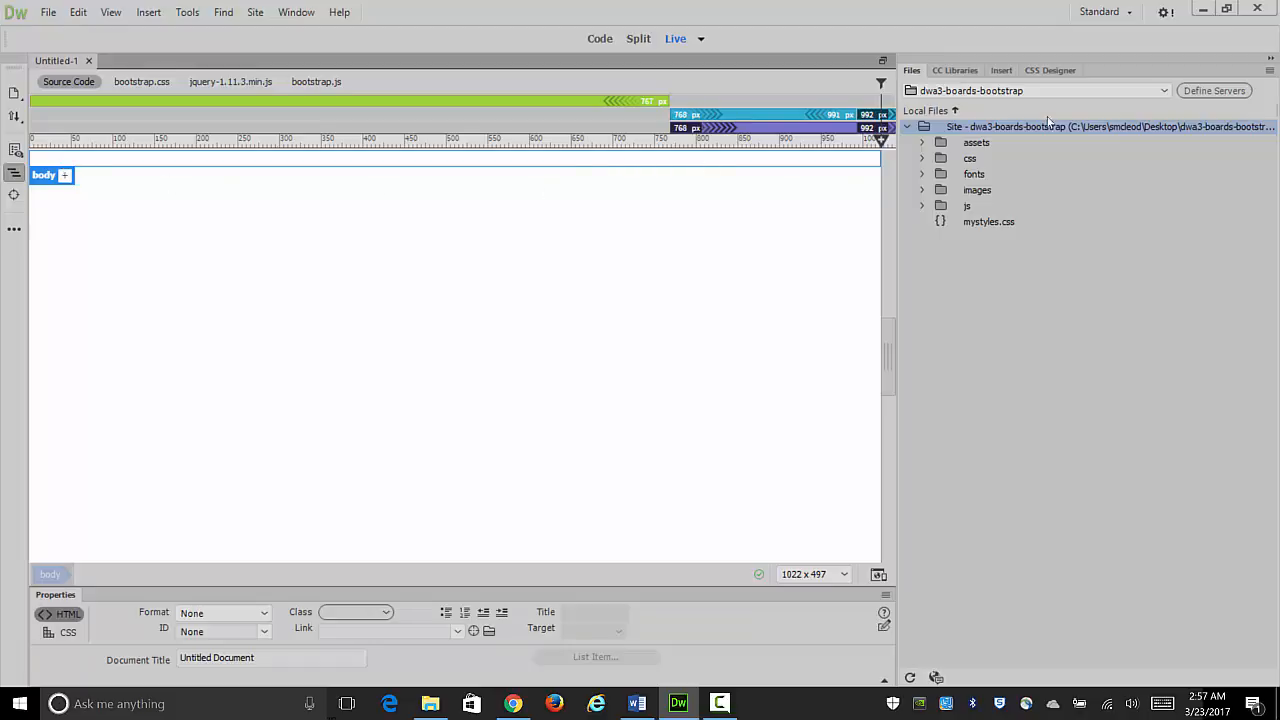
pyautogui.click(1003, 71)
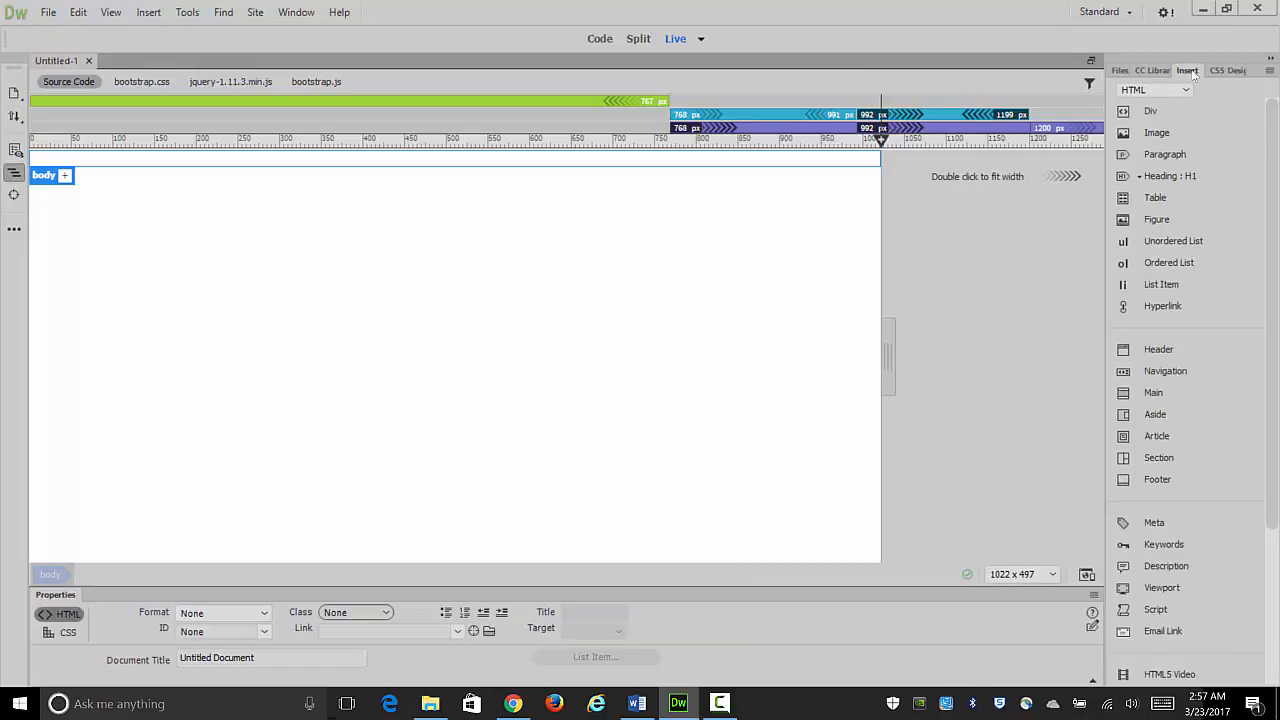
pyautogui.click(1186, 91)
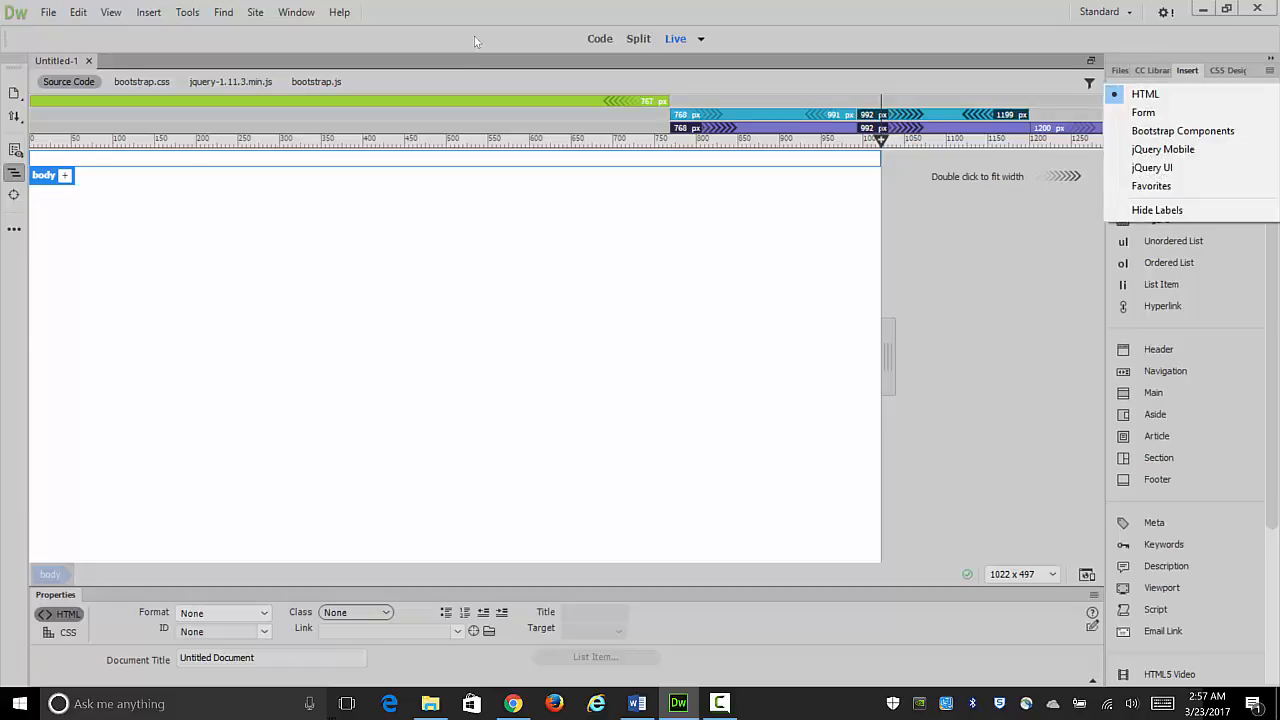
pyautogui.click(1165, 129)
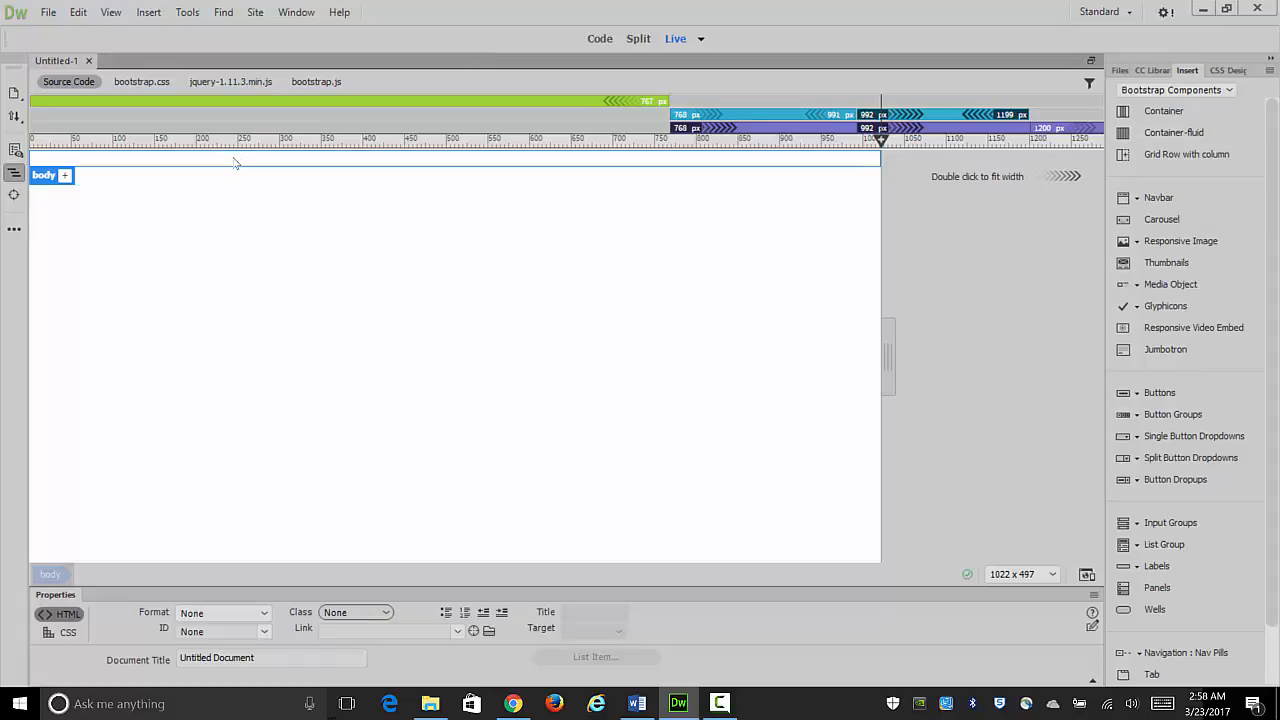
pyautogui.click(1170, 112)
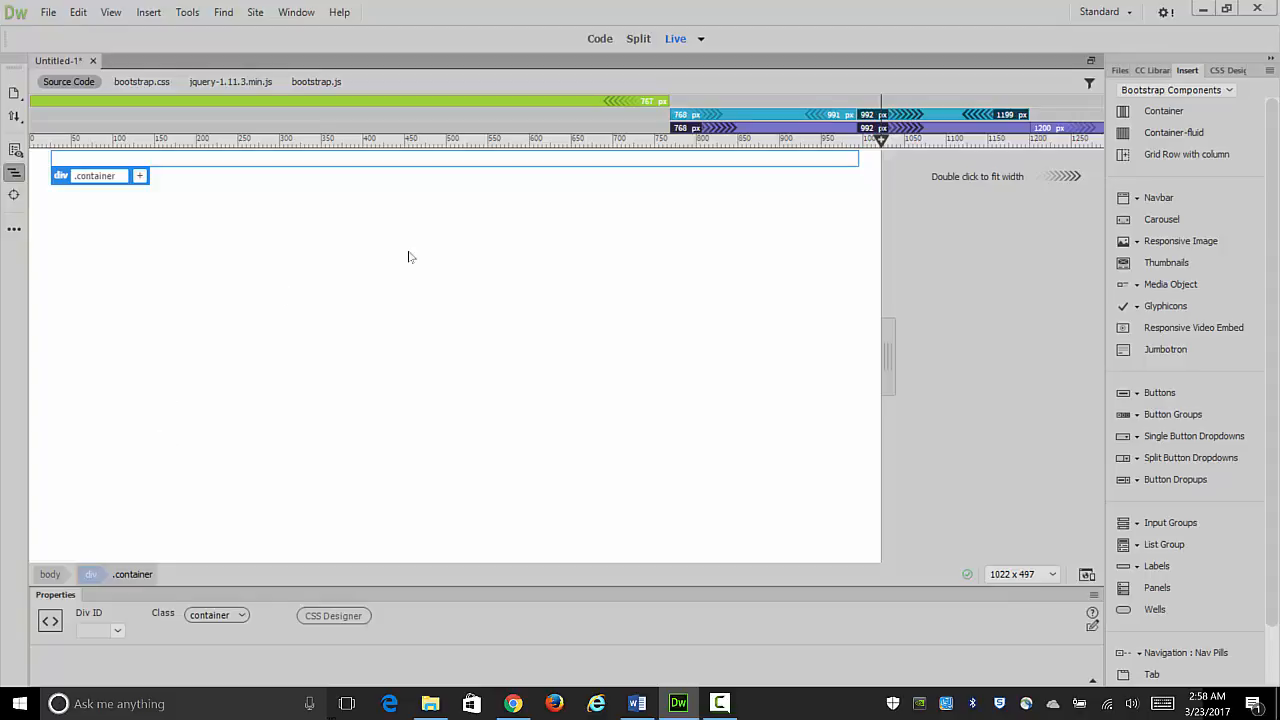
# Step: Size the live page to the 768 px breakpoint and nest a one-column grid row inside the container
pyautogui.click(758, 131)
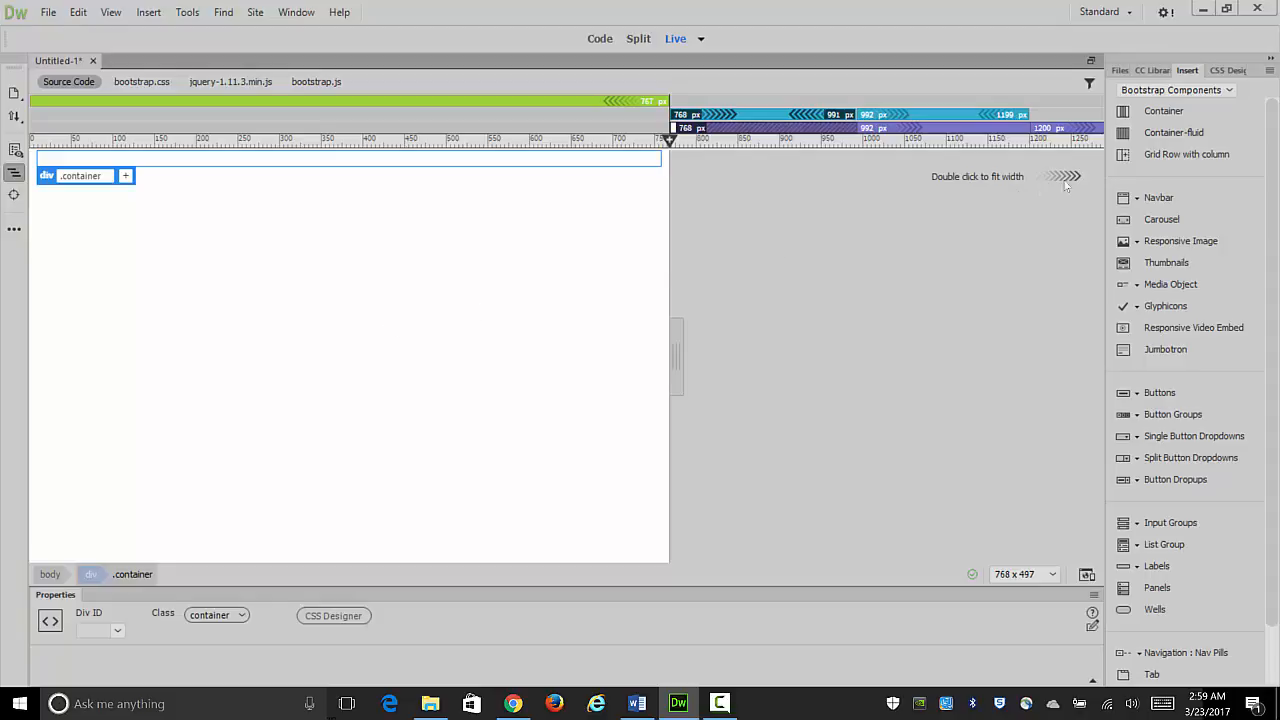
pyautogui.click(1166, 156)
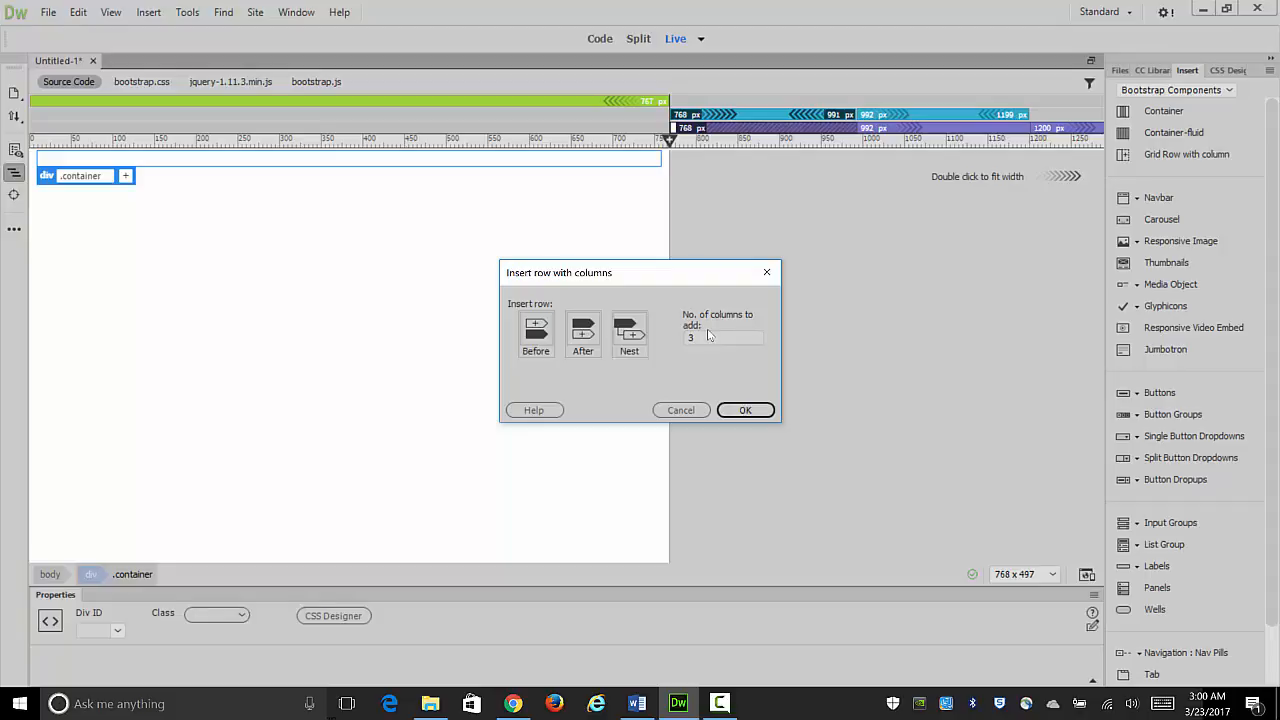
pyautogui.moveTo(700, 337); pyautogui.dragTo(682, 337)
pyautogui.write('1')
pyautogui.click(630, 333)
pyautogui.click(749, 411)
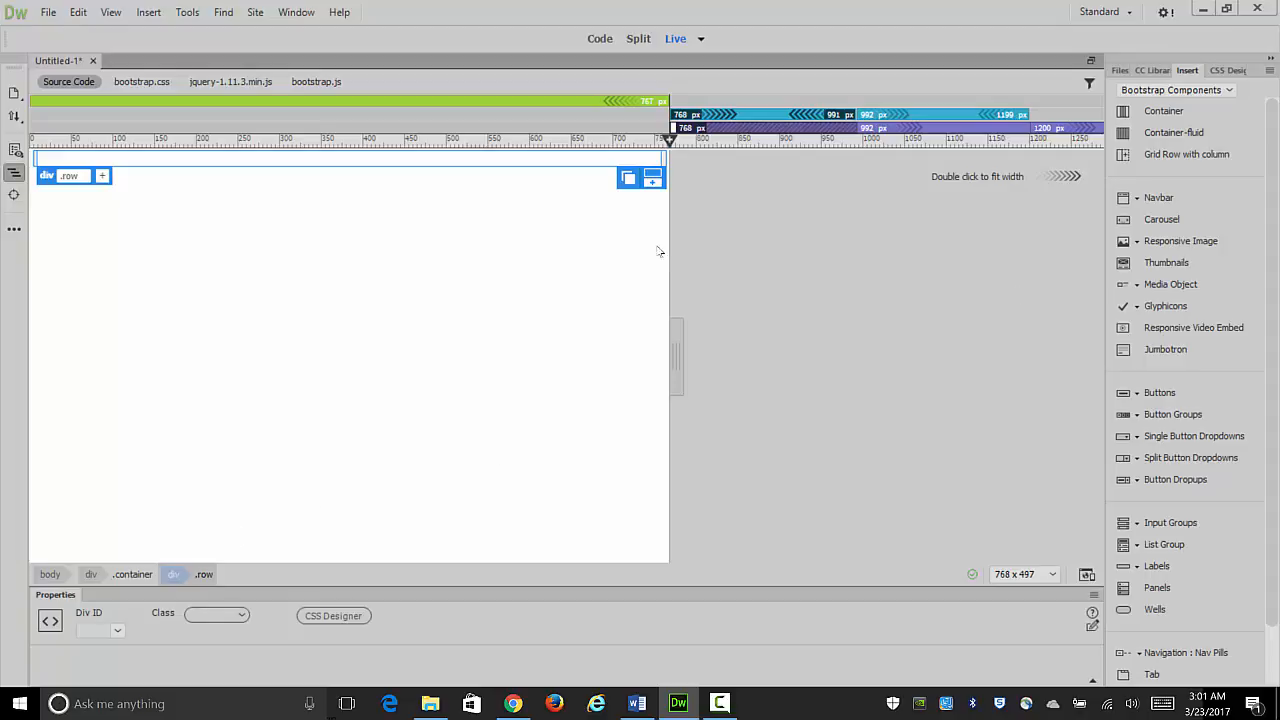
# Step: Insert a grid row with 2 columns after the first row
pyautogui.click(1201, 160)
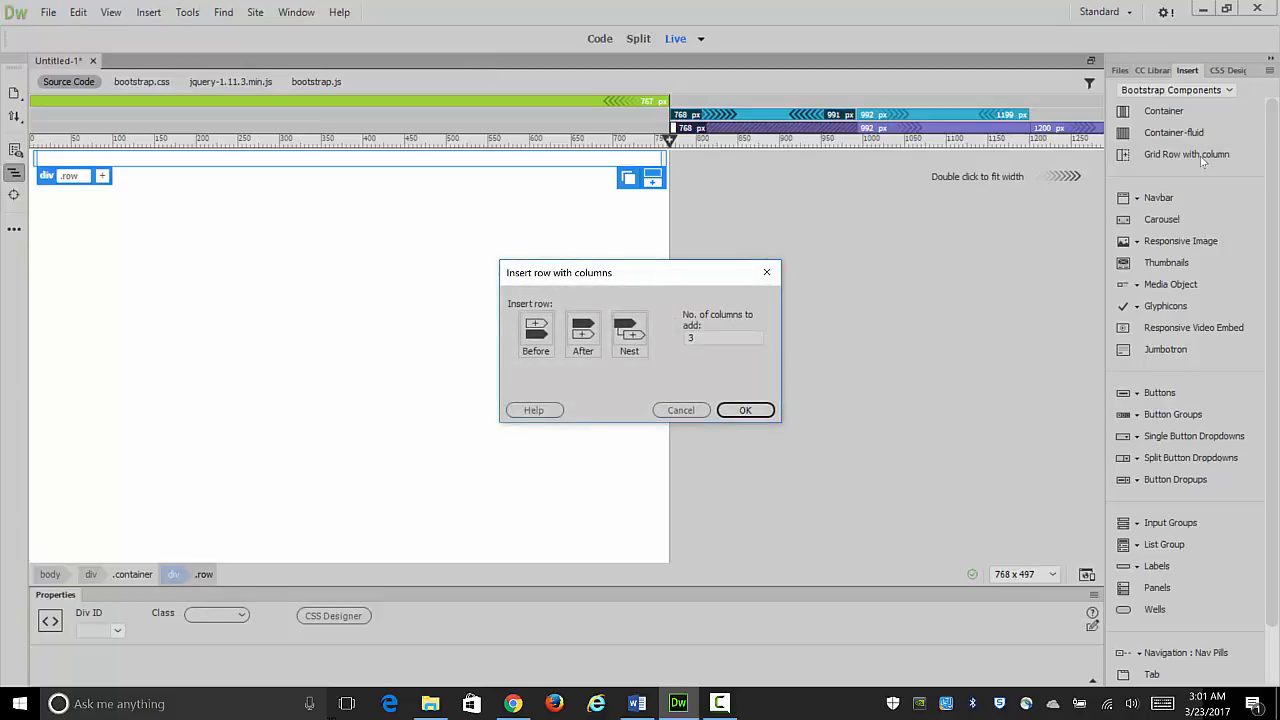
pyautogui.click(589, 343)
pyautogui.doubleClick(684, 338)
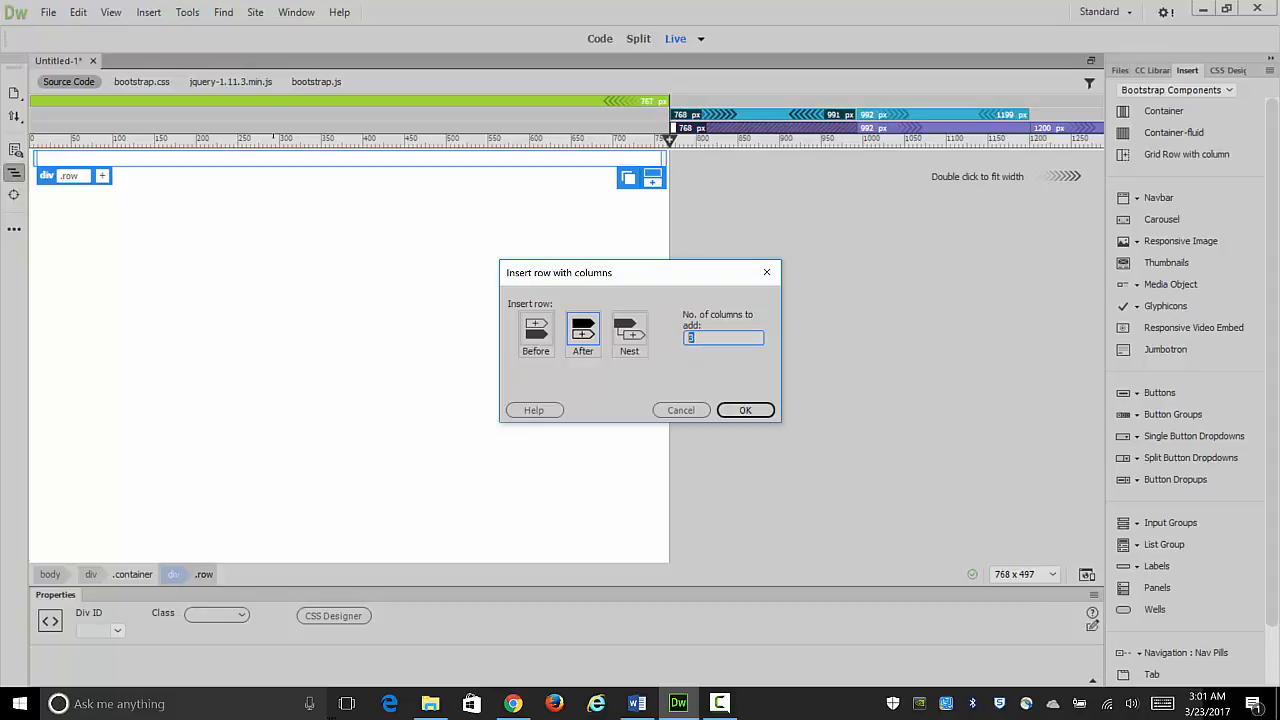
pyautogui.write('2')
pyautogui.click(745, 410)
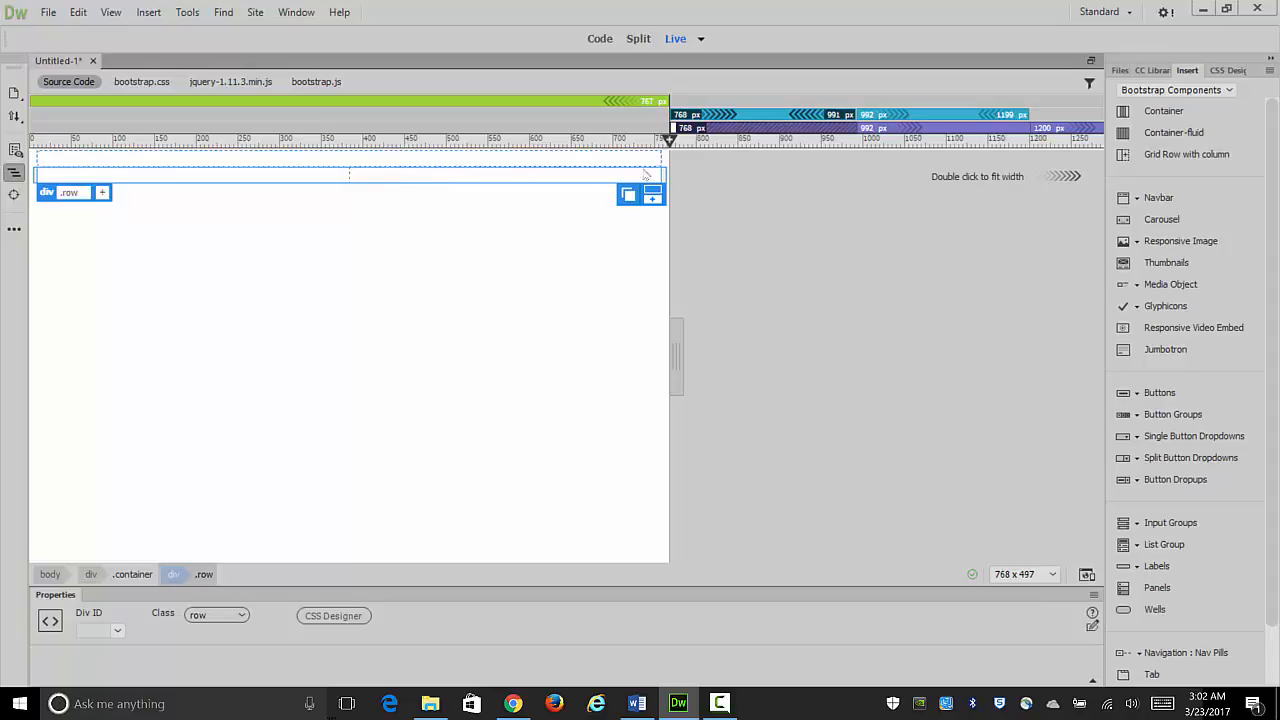
# Step: Insert a grid row with 1 column after the two-column row
pyautogui.click(1152, 158)
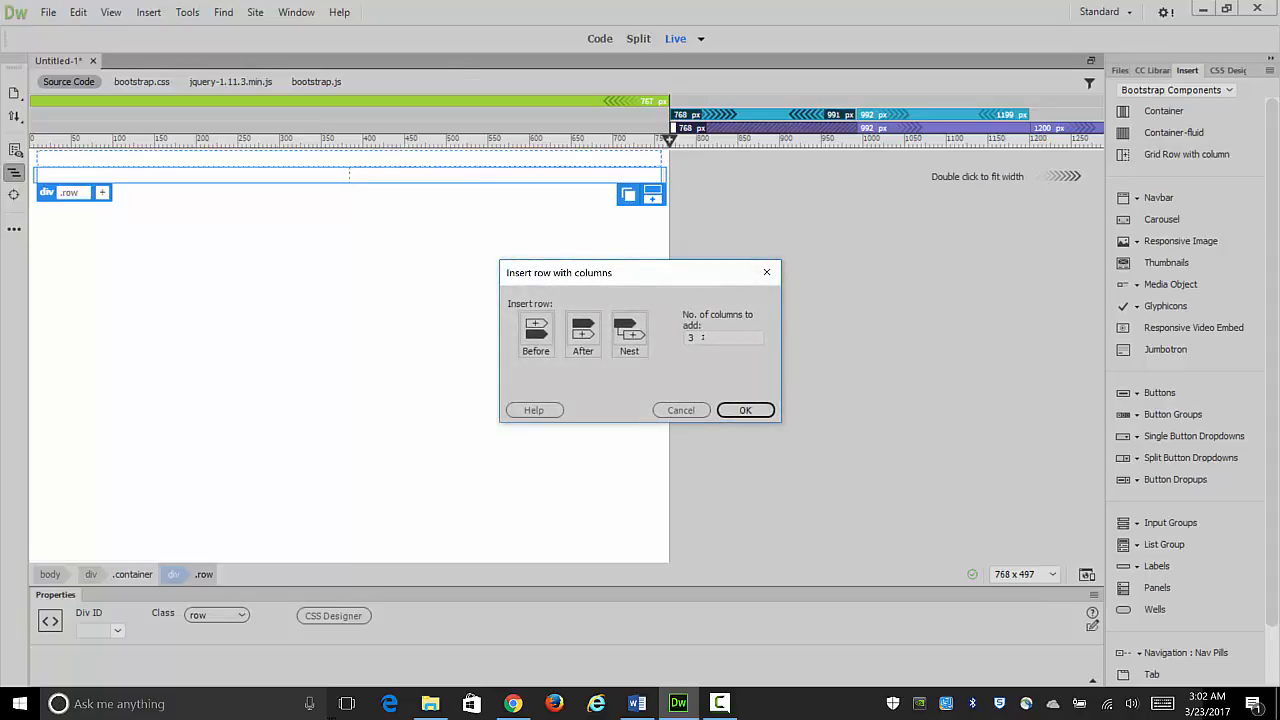
pyautogui.doubleClick(712, 337)
pyautogui.write('1')
pyautogui.click(583, 330)
pyautogui.click(746, 411)
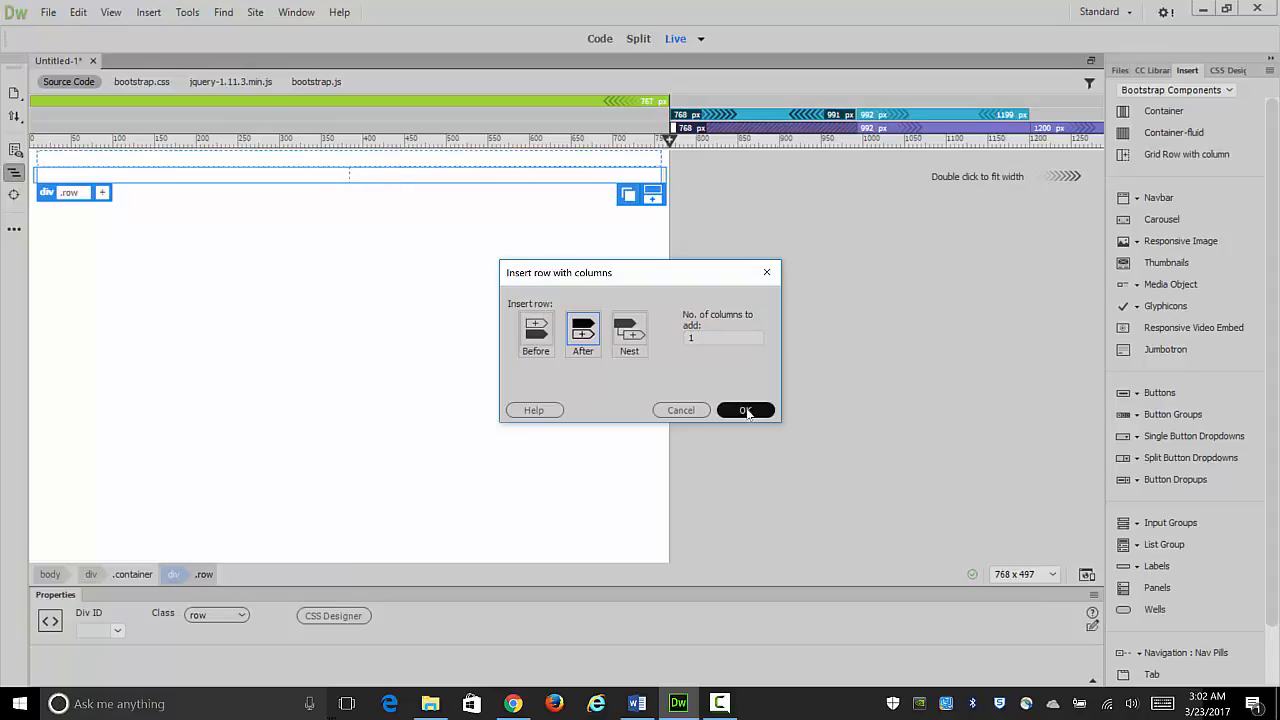
pyautogui.click(746, 411)
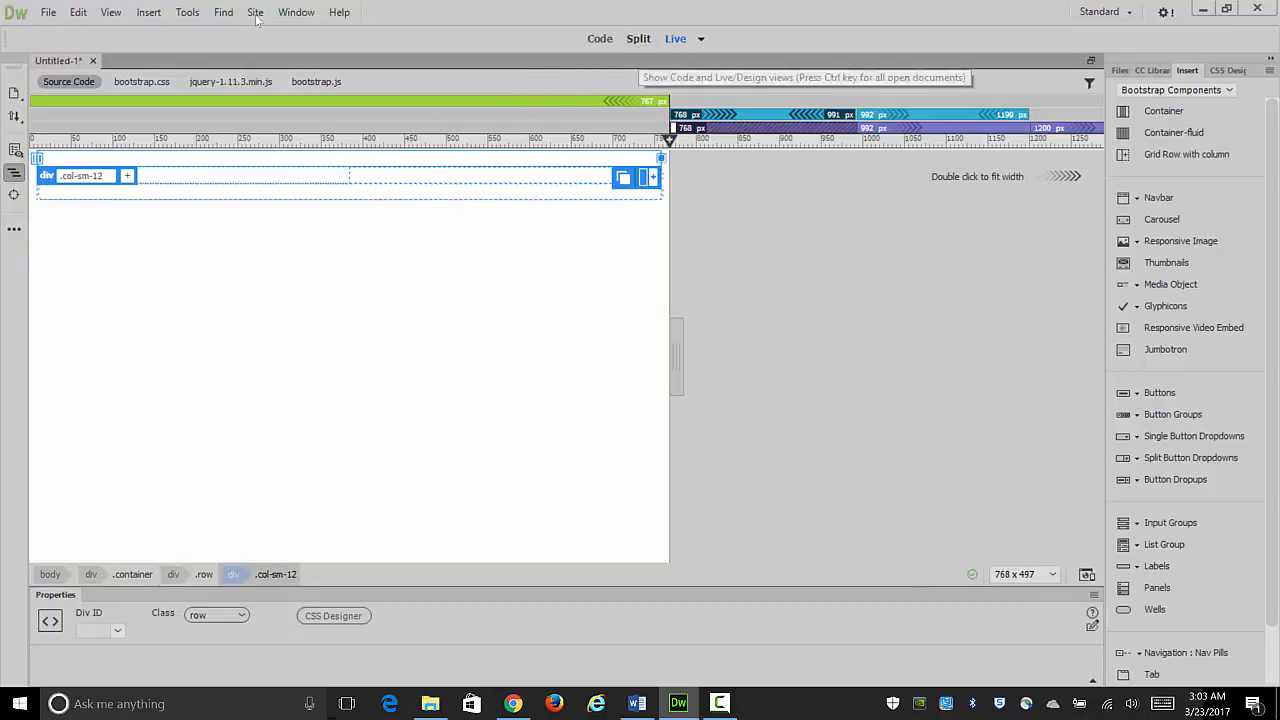
# Step: Show the code alongside the live page, enlarge the code area and examine the container div and its rows, highlighting the container's opening tag
pyautogui.click(638, 38)
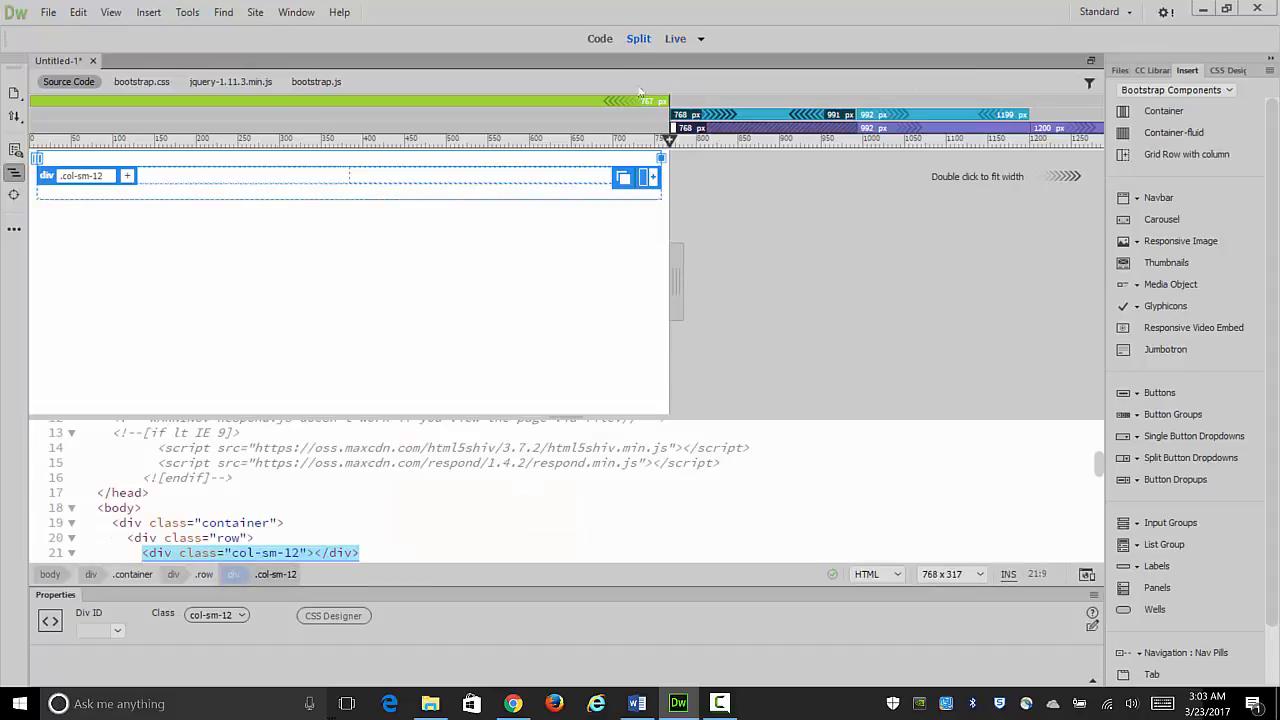
pyautogui.scroll(-2, 1097, 481)
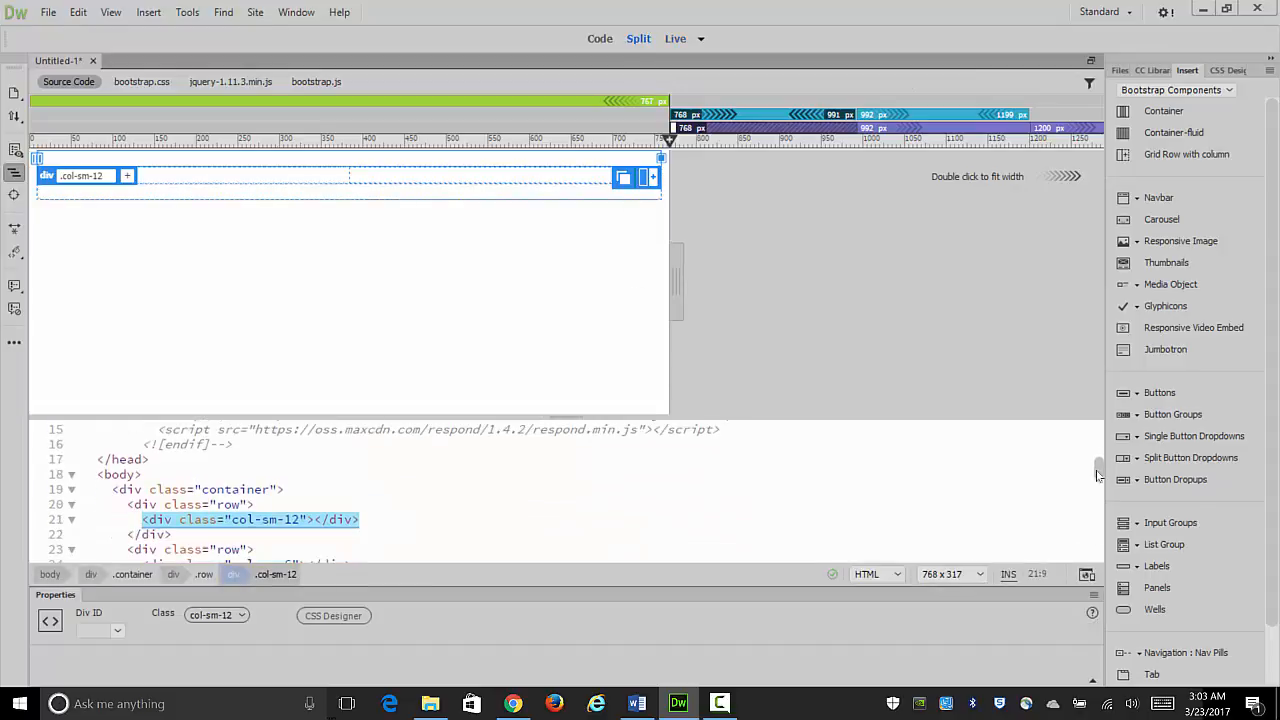
pyautogui.moveTo(1097, 481); pyautogui.dragTo(1097, 484)
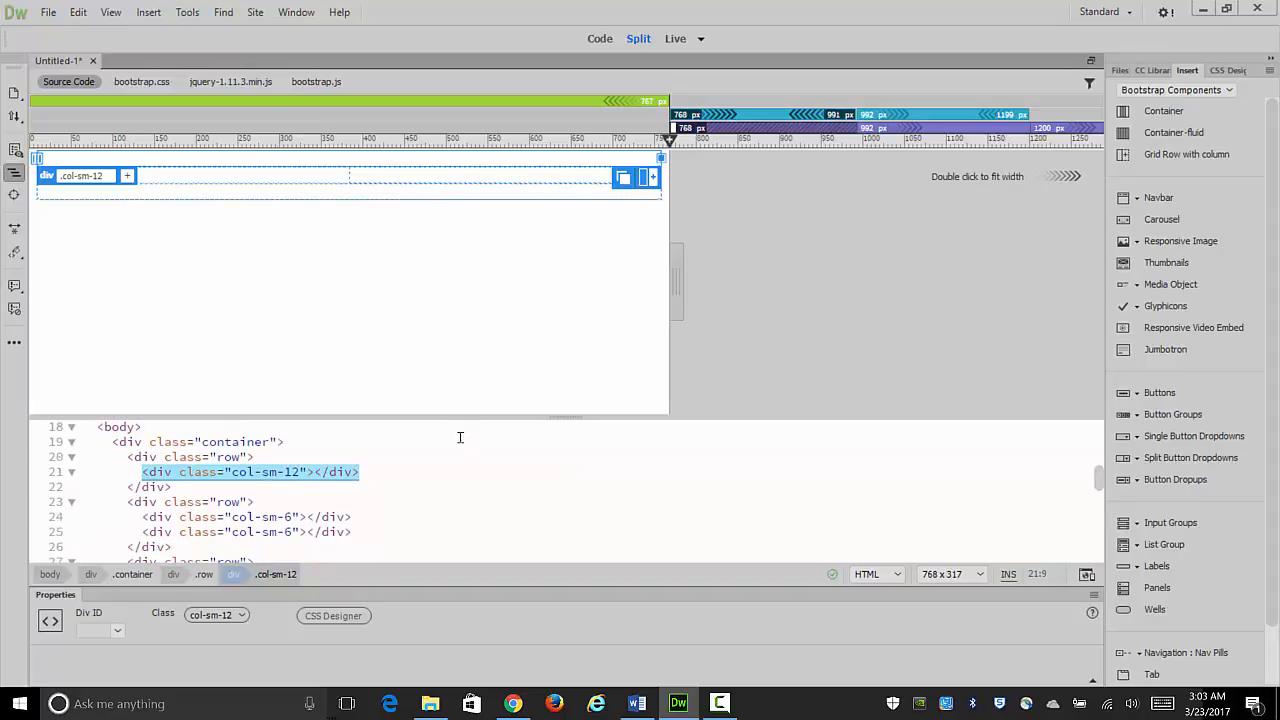
pyautogui.moveTo(565, 416); pyautogui.dragTo(565, 359)
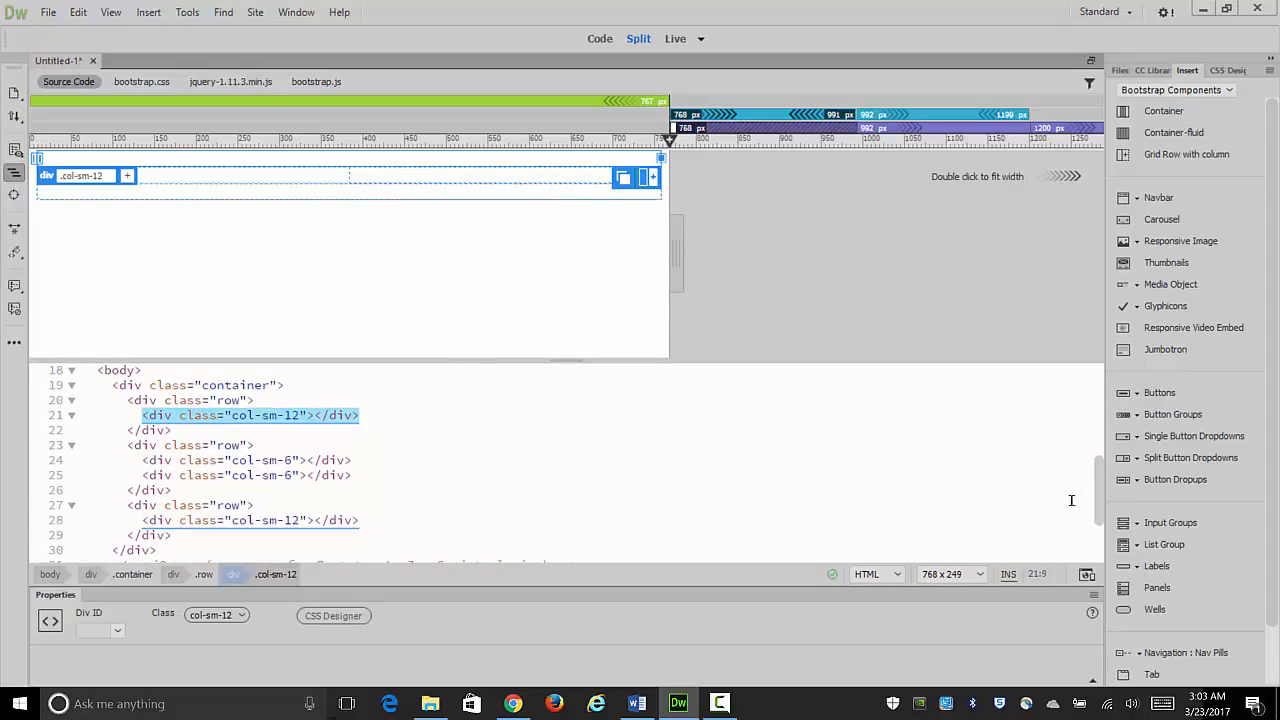
pyautogui.scroll(-1, 1097, 491)
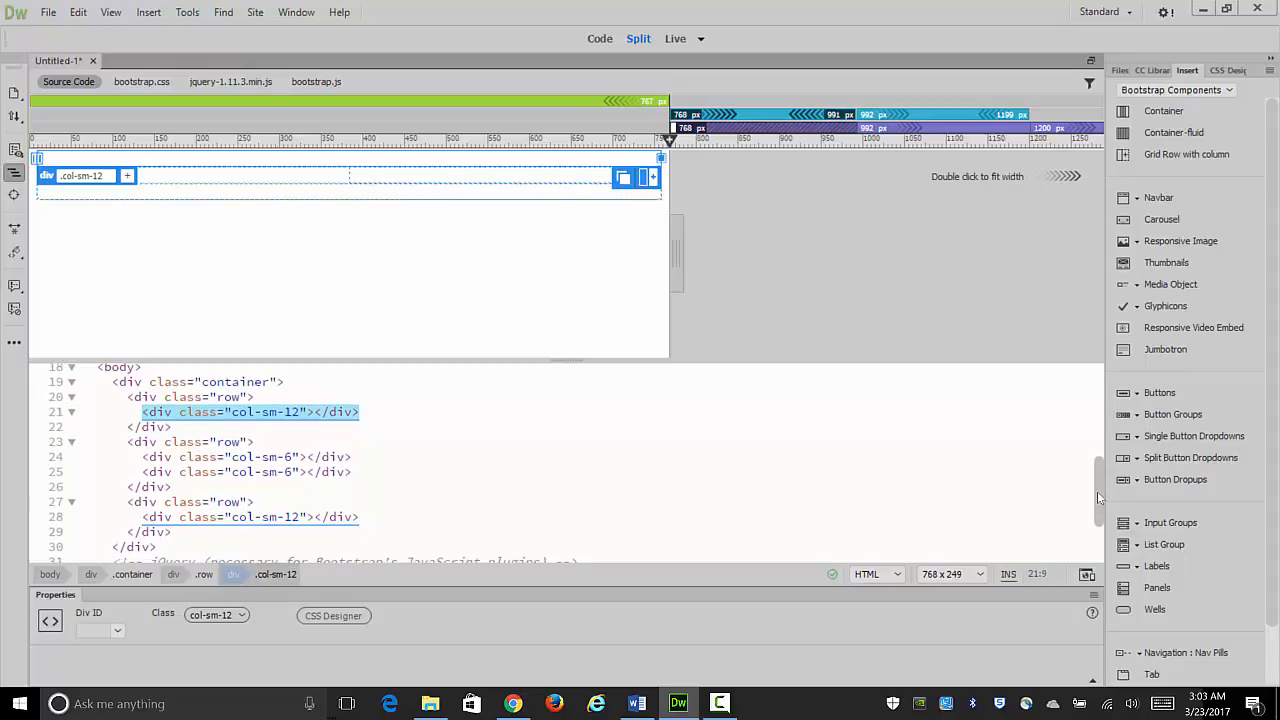
pyautogui.scroll(-1, 1097, 491)
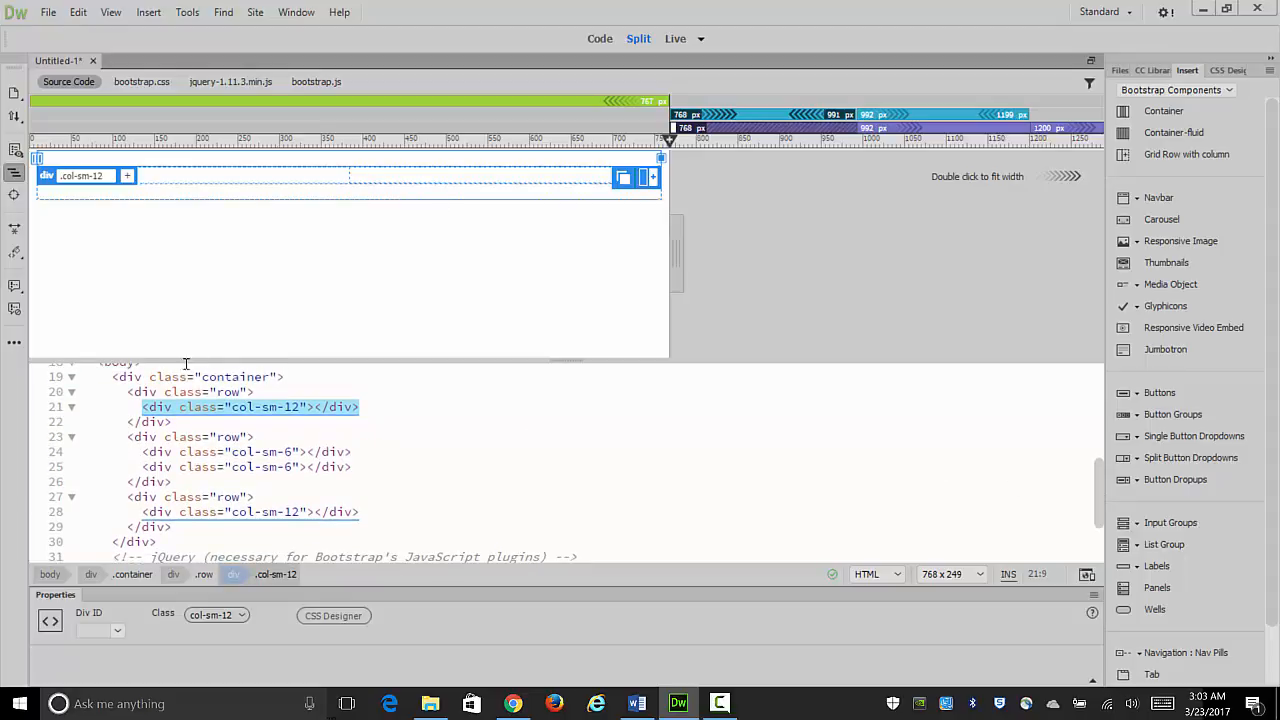
pyautogui.click(145, 377)
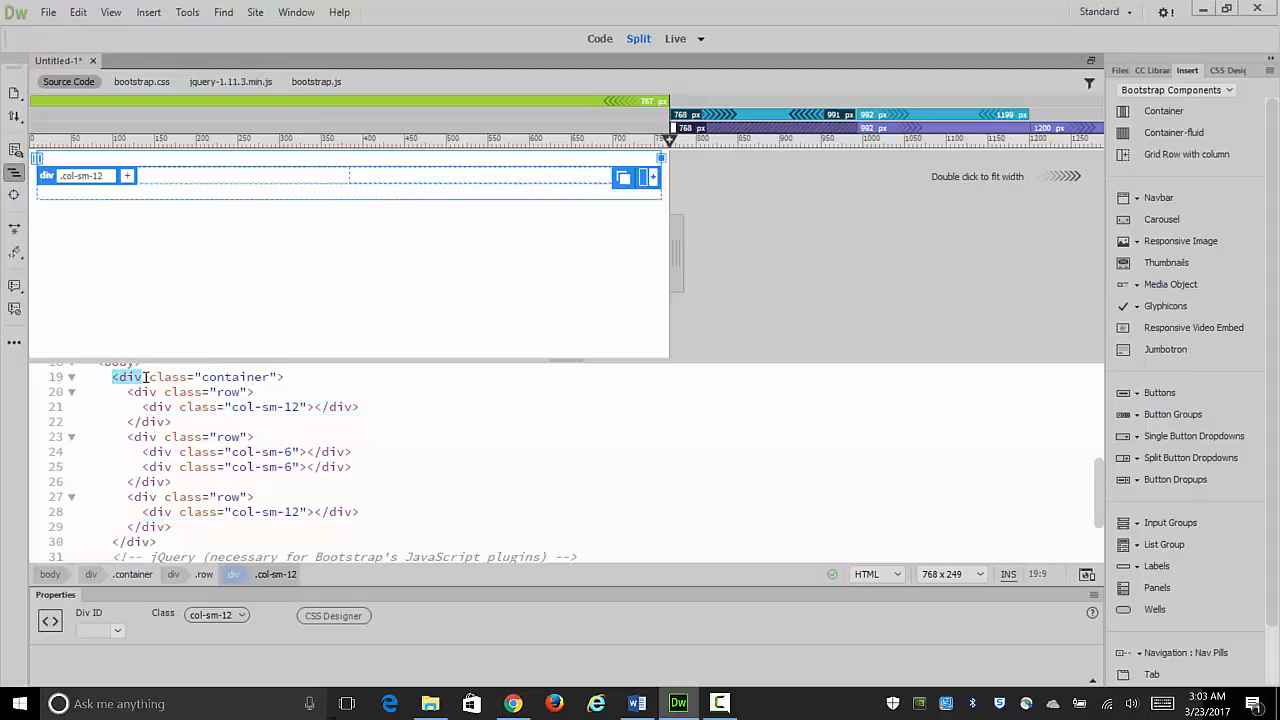
pyautogui.moveTo(145, 377); pyautogui.dragTo(287, 377)
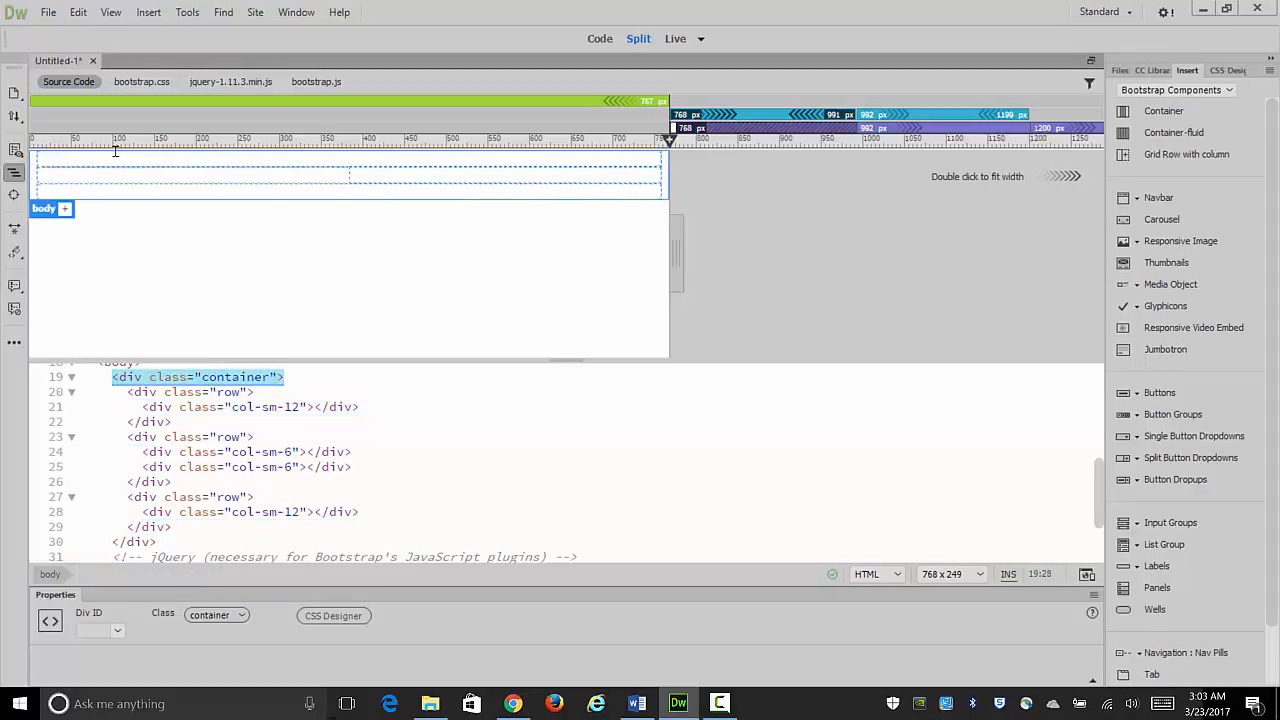
# Step: Examine how the container div wraps the three grid rows by comparing each row's code with the live page
pyautogui.click(120, 541)
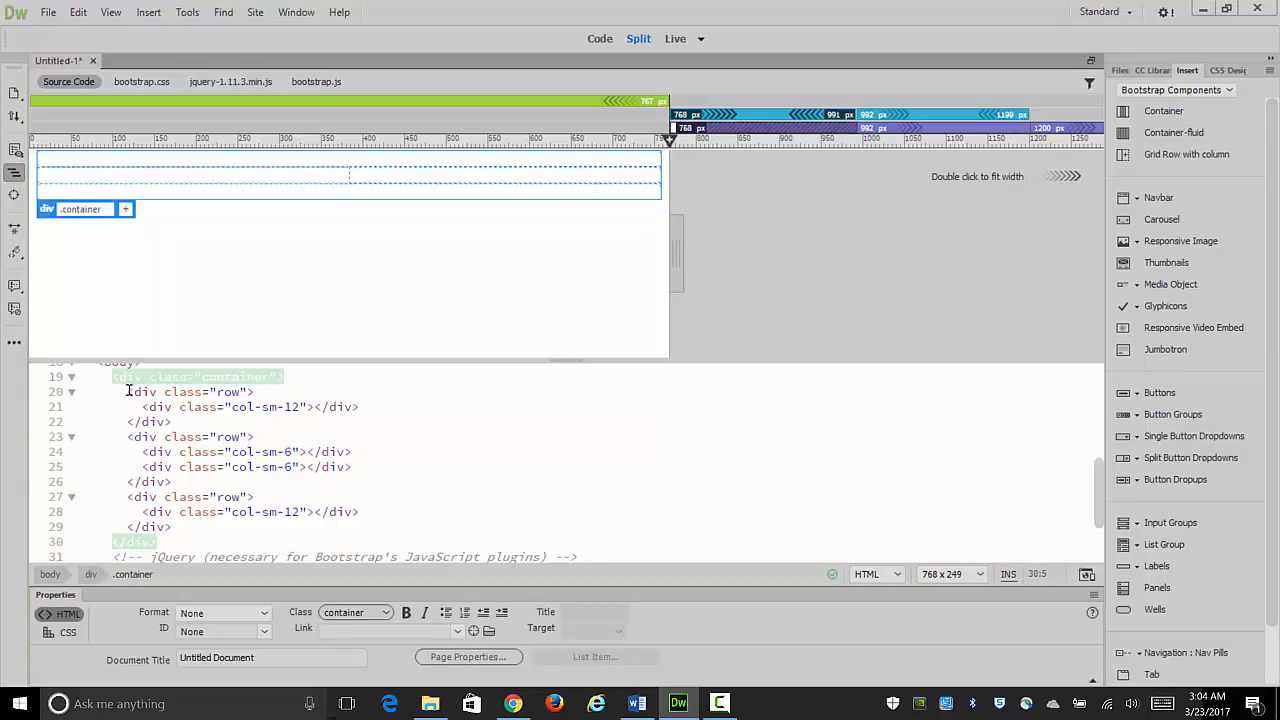
pyautogui.click(52, 156)
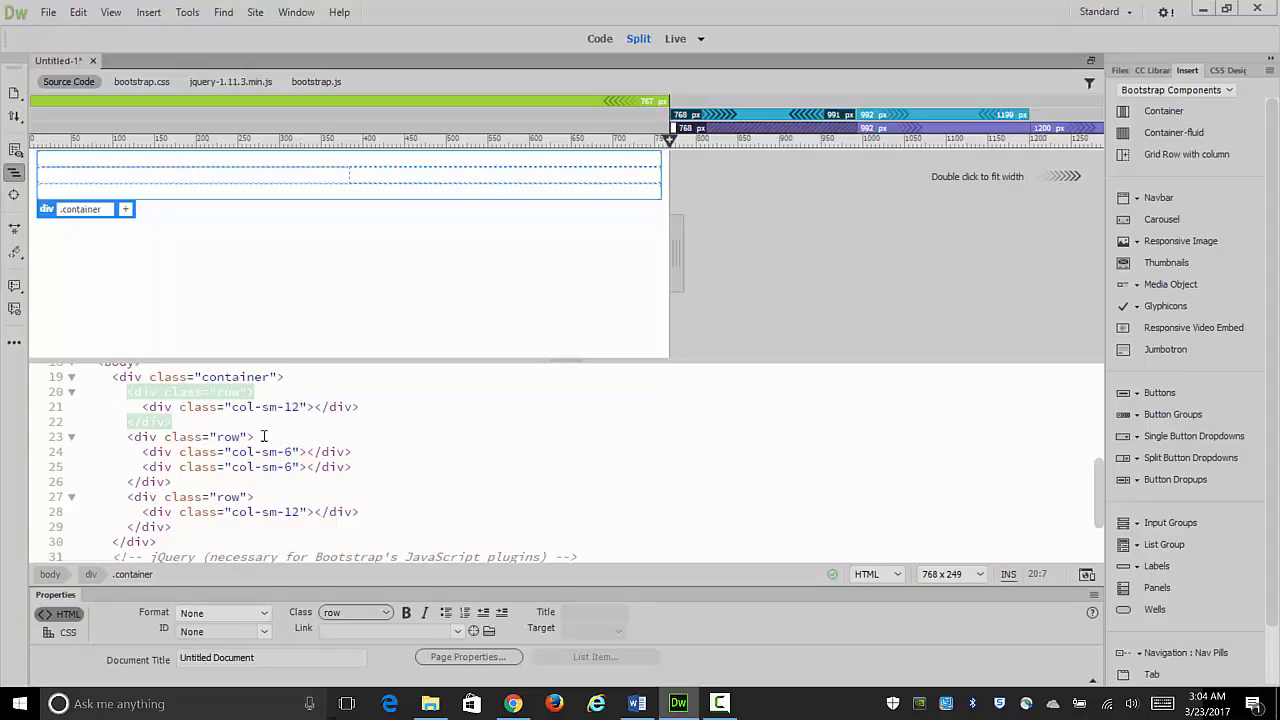
pyautogui.moveTo(129, 432)
pyautogui.mouseDown()
pyautogui.moveTo(153, 440)
pyautogui.moveTo(130, 435)
pyautogui.mouseUp()
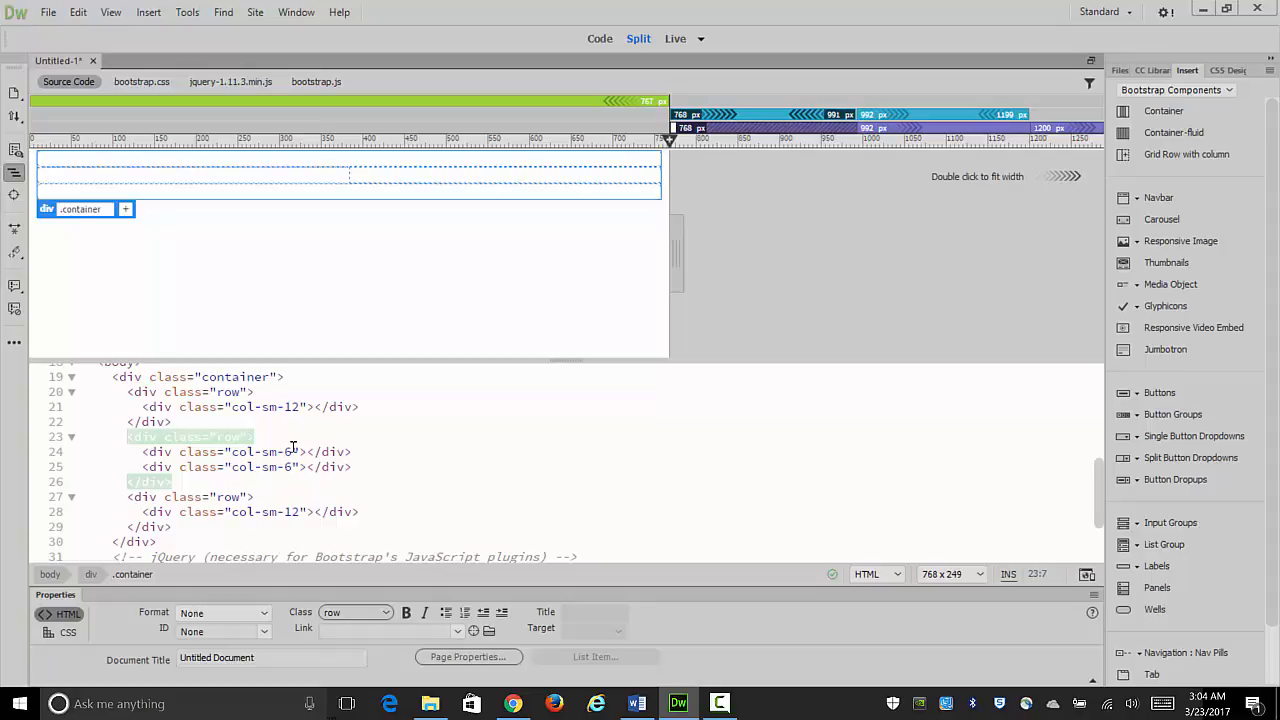
pyautogui.click(55, 197)
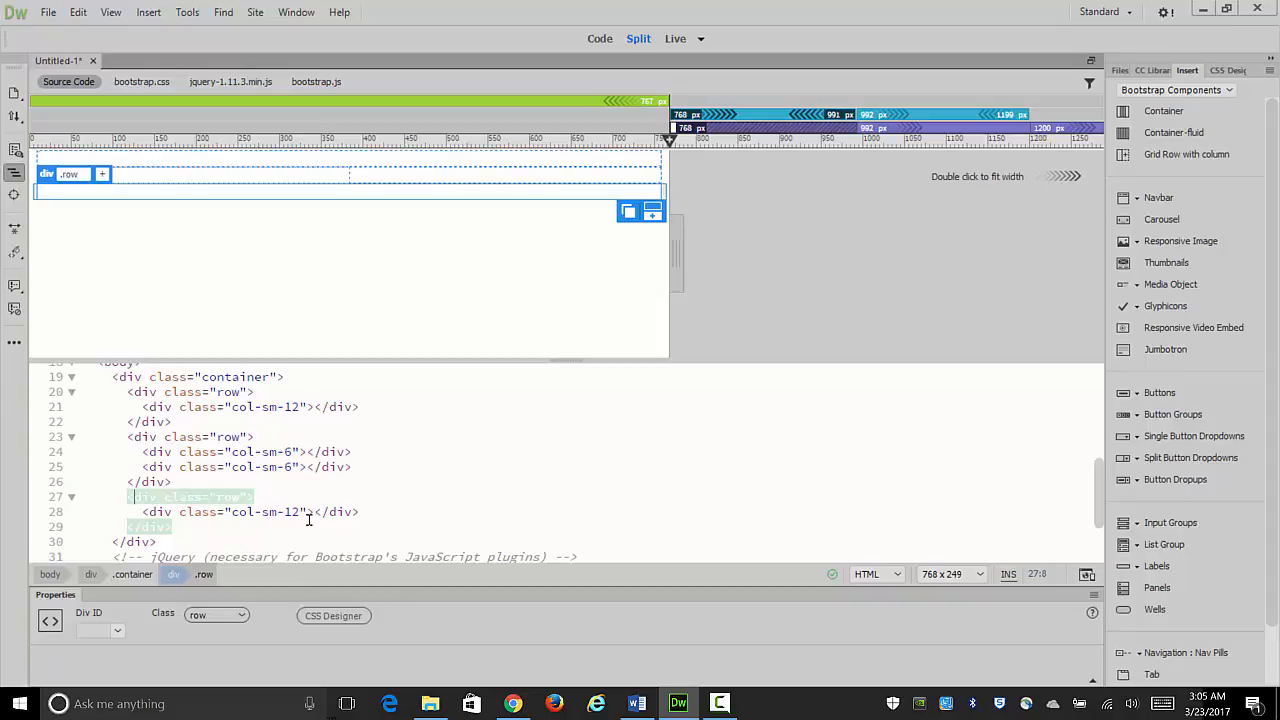
pyautogui.click(142, 392)
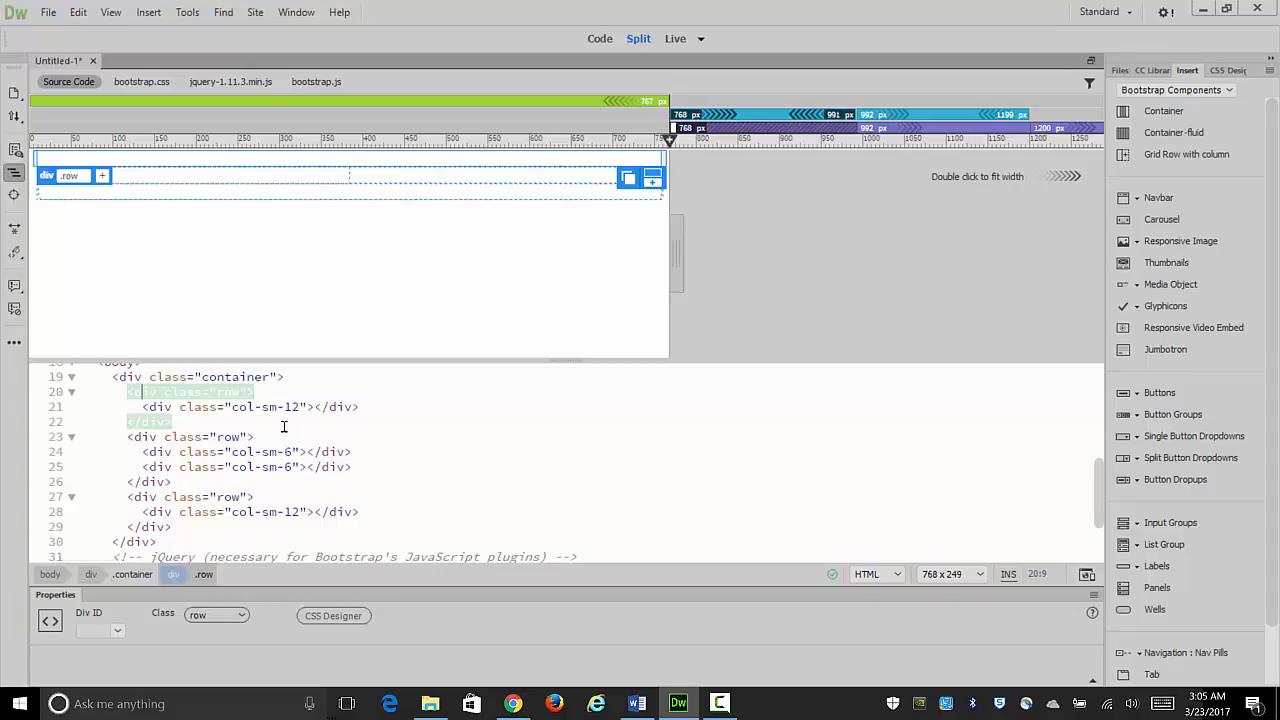
pyautogui.click(153, 390)
pyautogui.click(180, 393)
# Step: Change the tag of the first grid row to header, keeping its row class
pyautogui.click(203, 159)
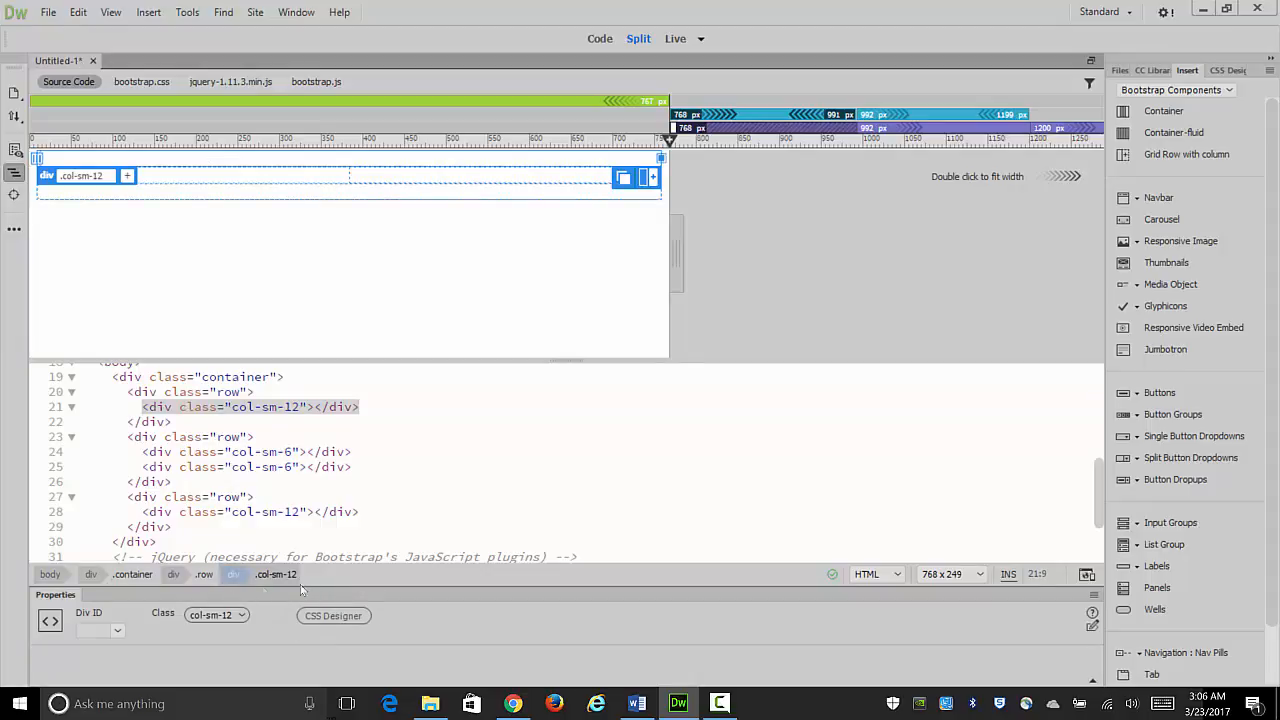
pyautogui.click(173, 574)
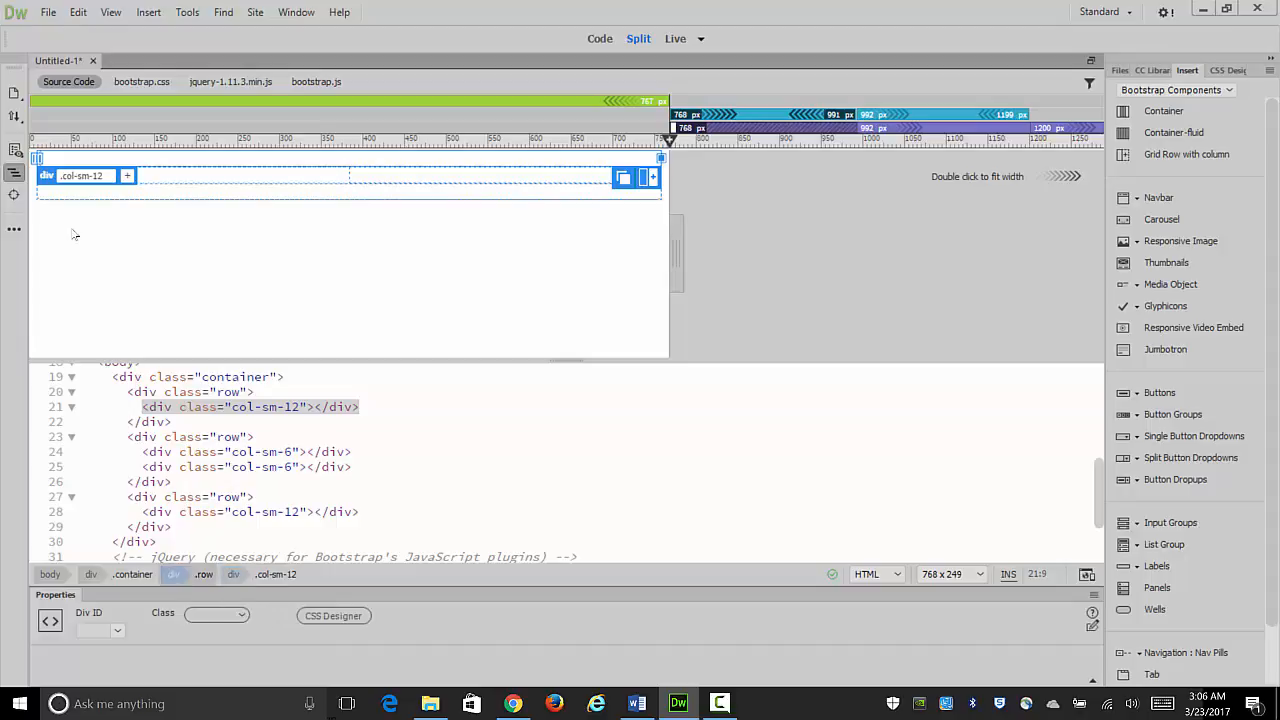
pyautogui.click(233, 574)
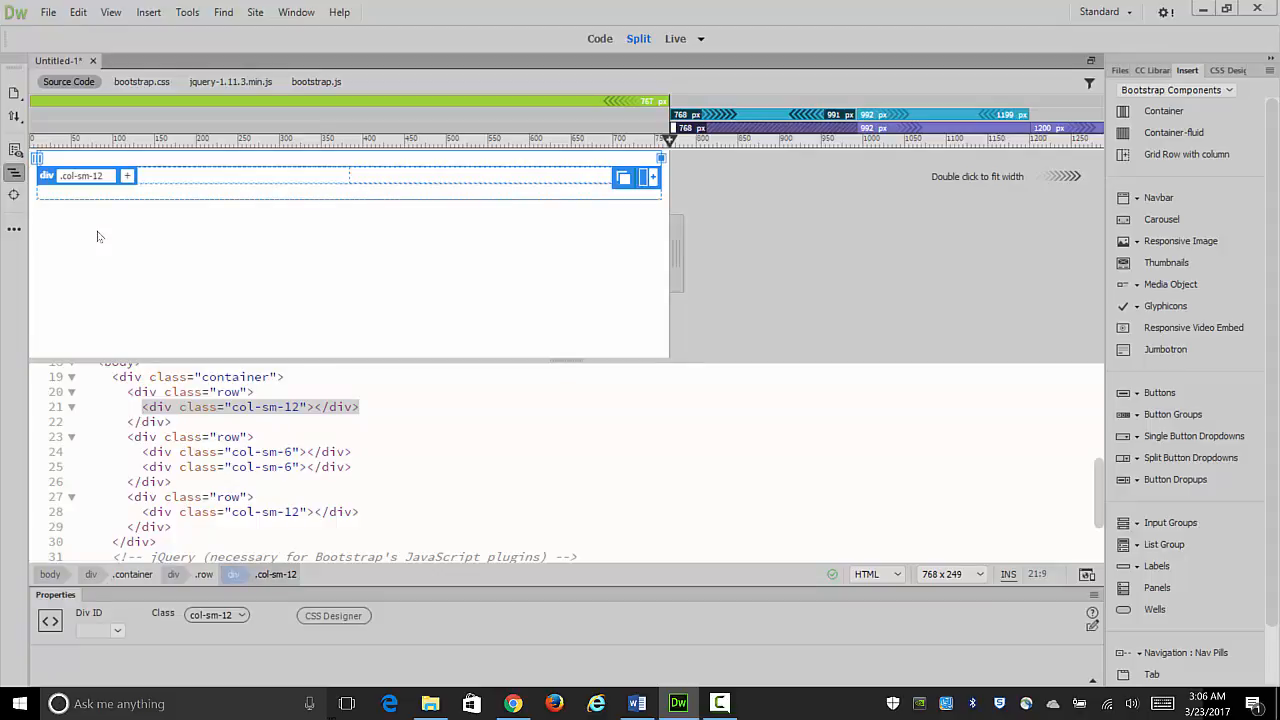
pyautogui.click(174, 576)
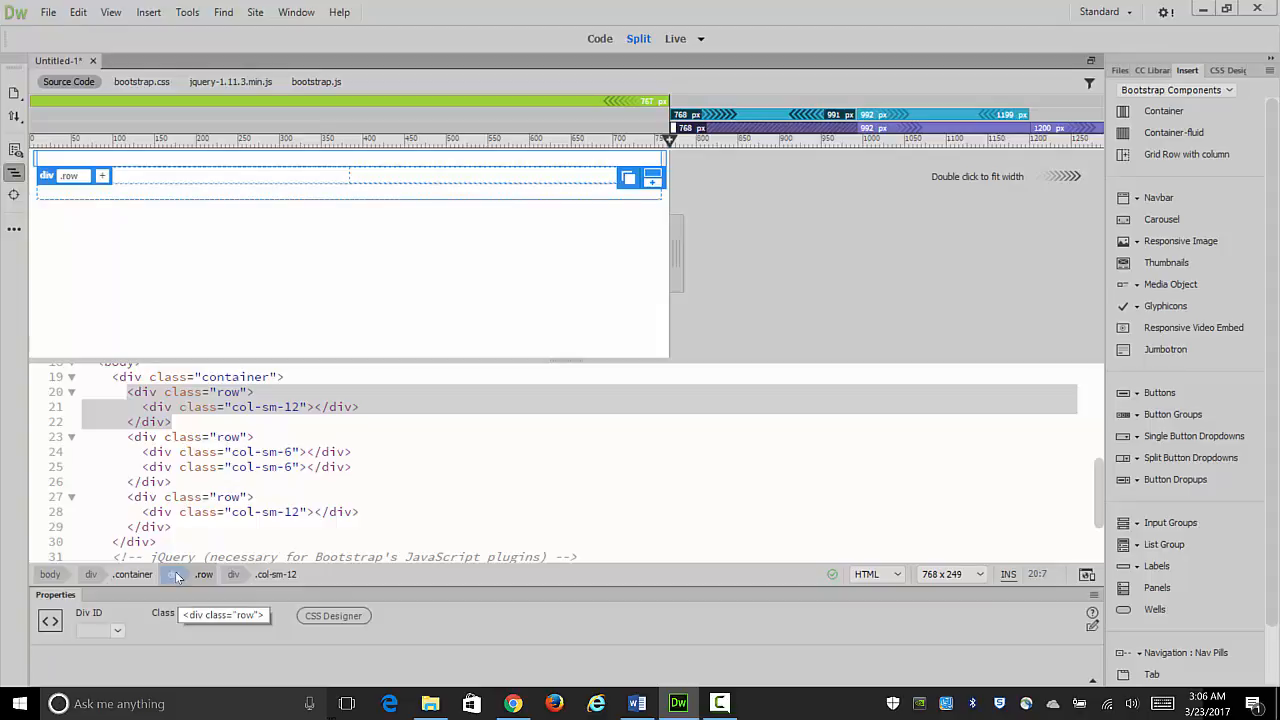
pyautogui.hotkey('ctrl', 't')
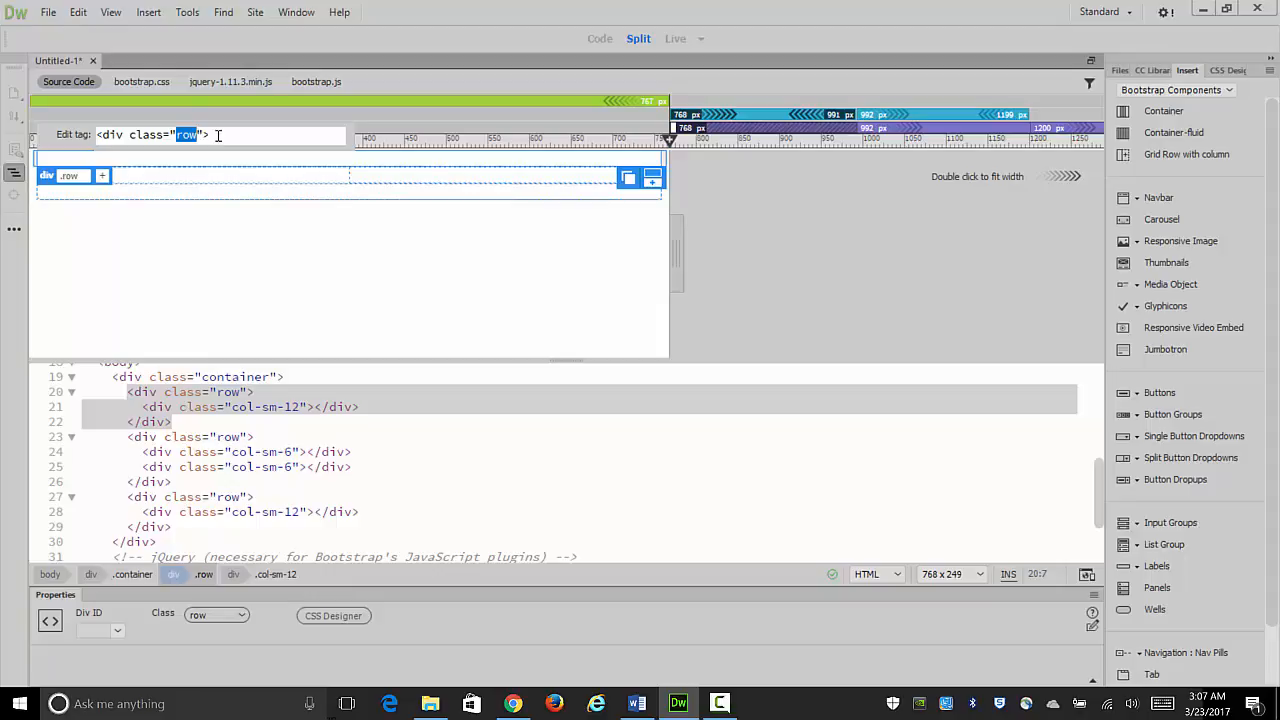
pyautogui.press('Escape')
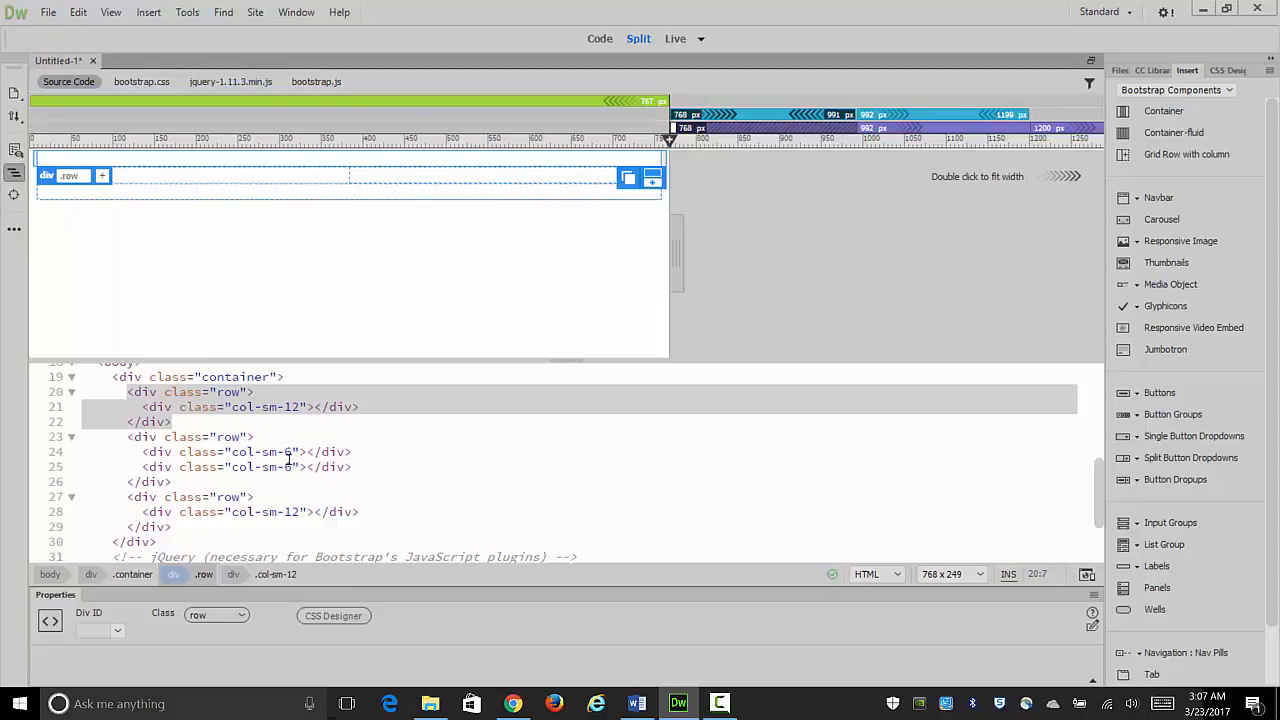
pyautogui.rightClick(178, 578)
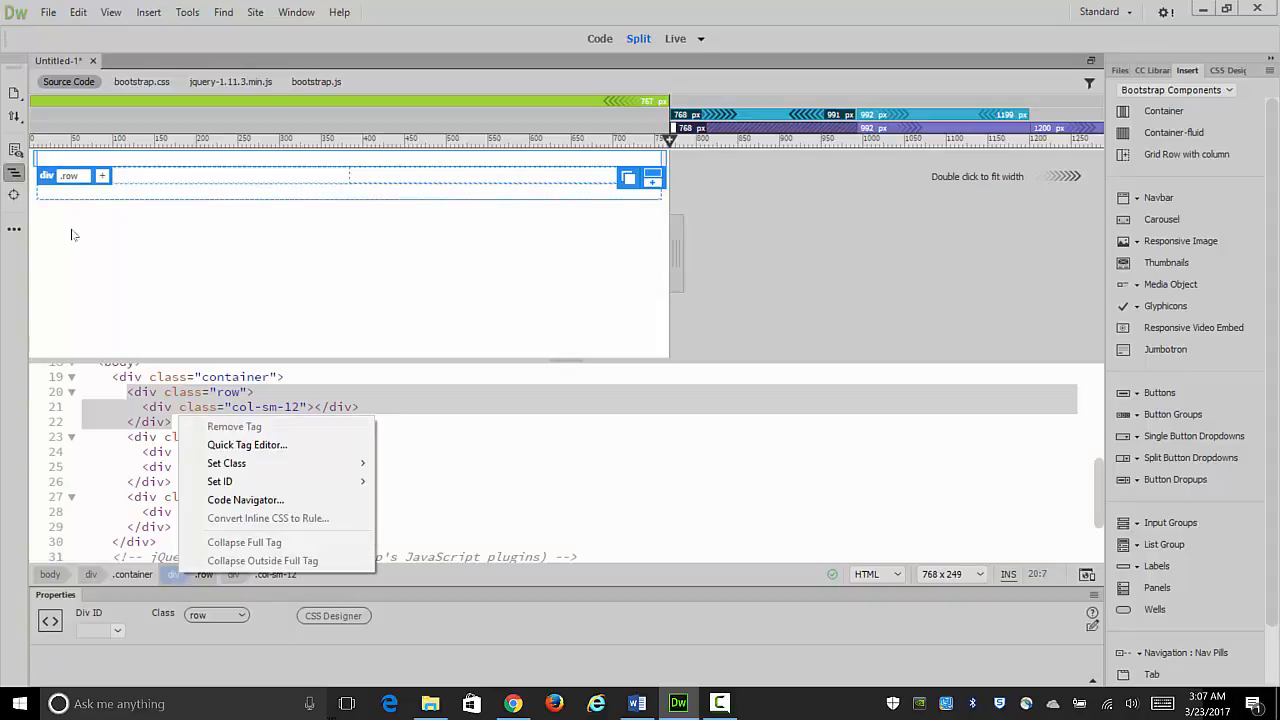
pyautogui.click(247, 445)
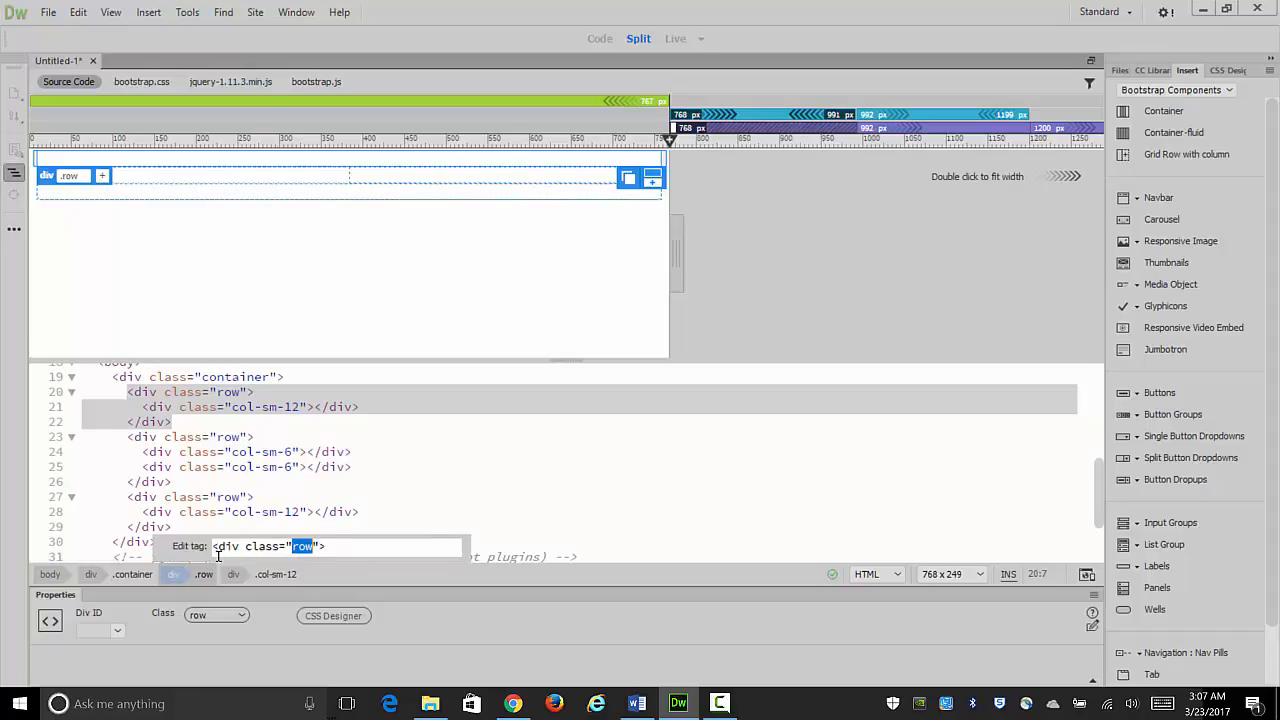
pyautogui.moveTo(218, 546); pyautogui.dragTo(240, 546)
pyautogui.write('header')
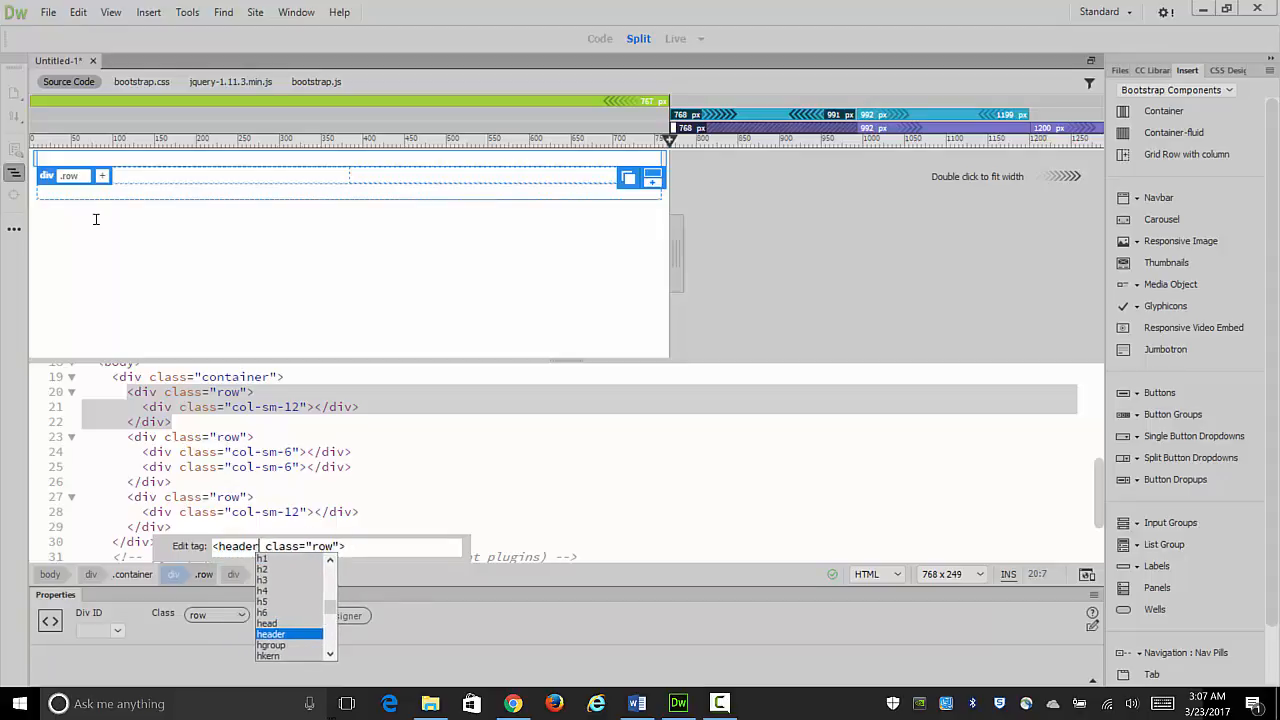
pyautogui.press('Return')
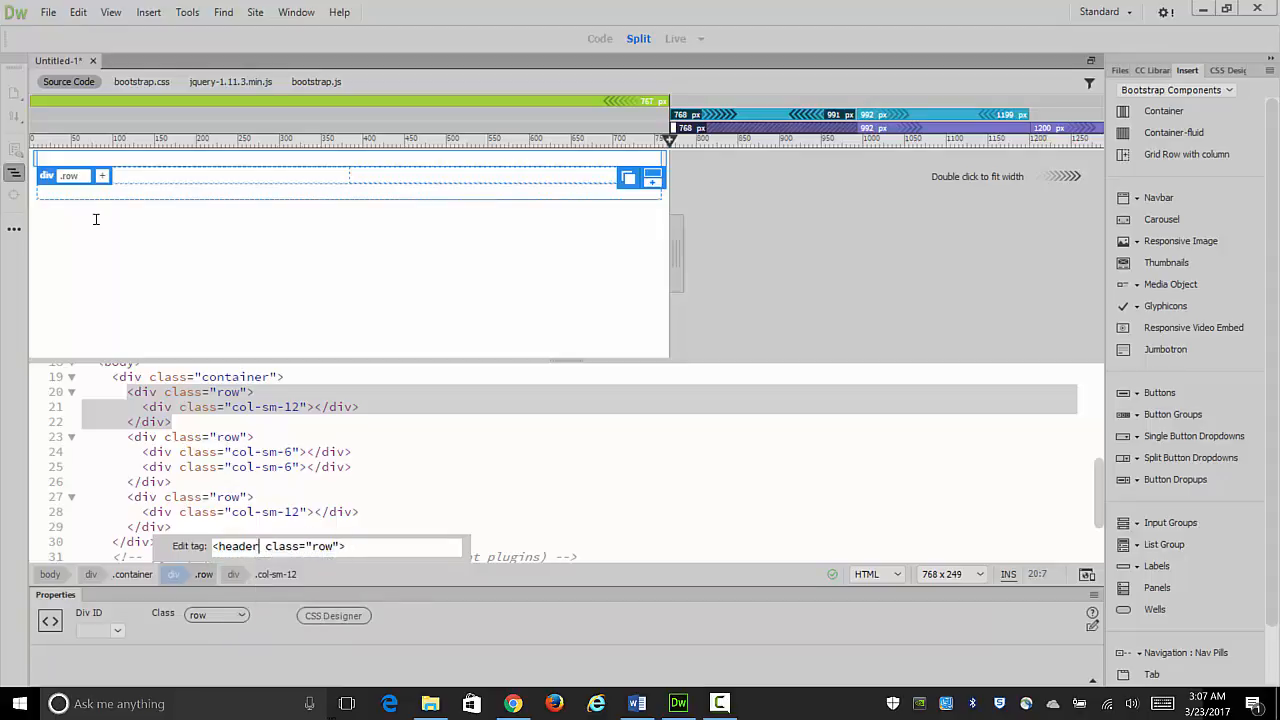
pyautogui.press('Return')
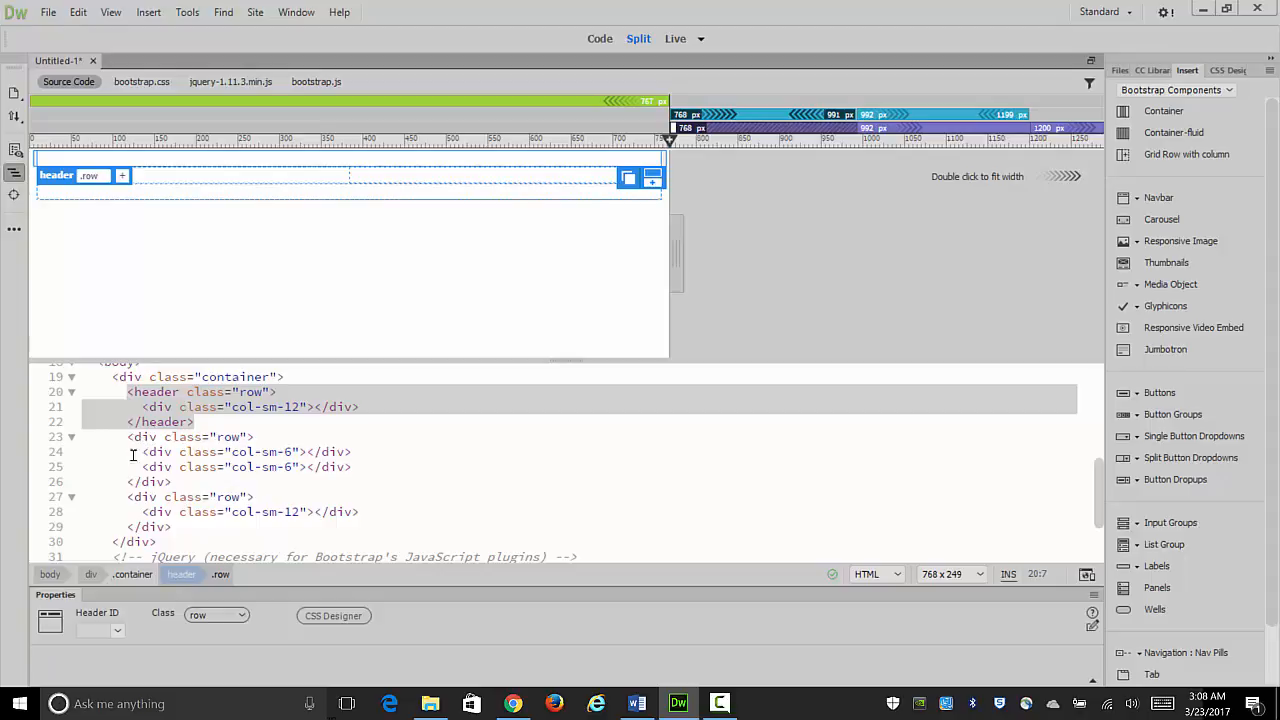
# Step: Change the tag of the first column in the two-column row to nav
pyautogui.click(164, 451)
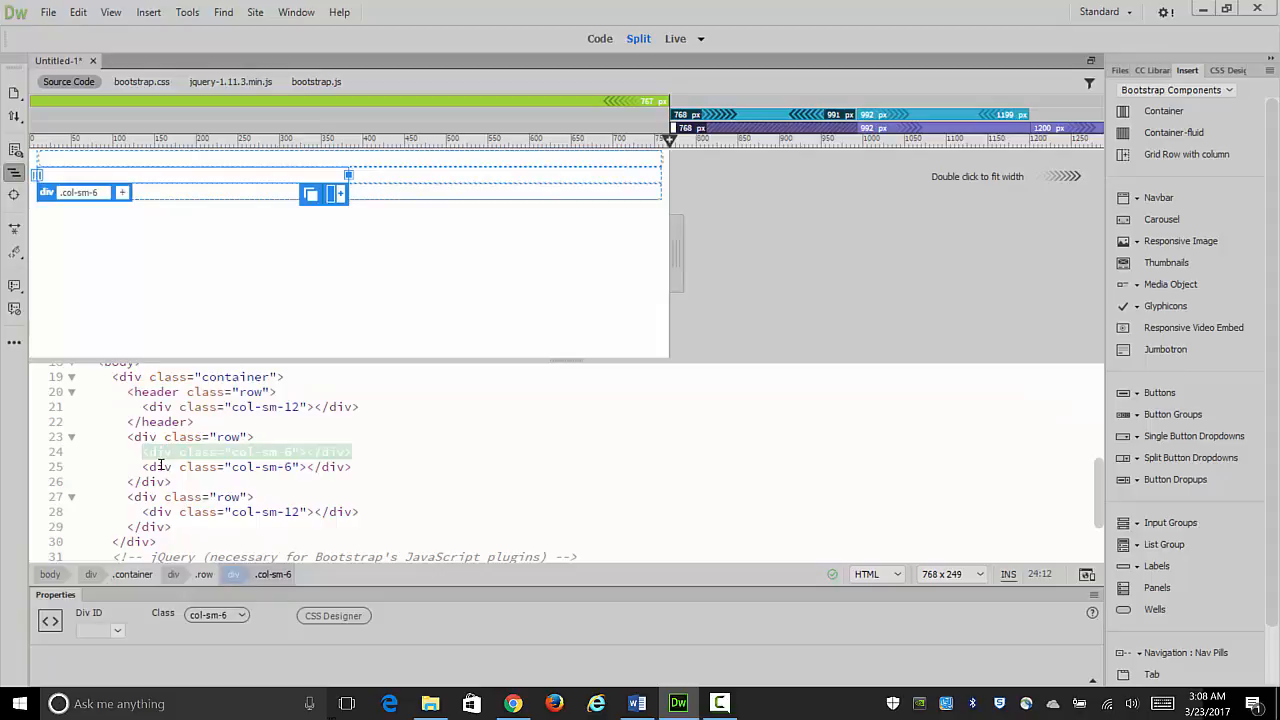
pyautogui.click(160, 466)
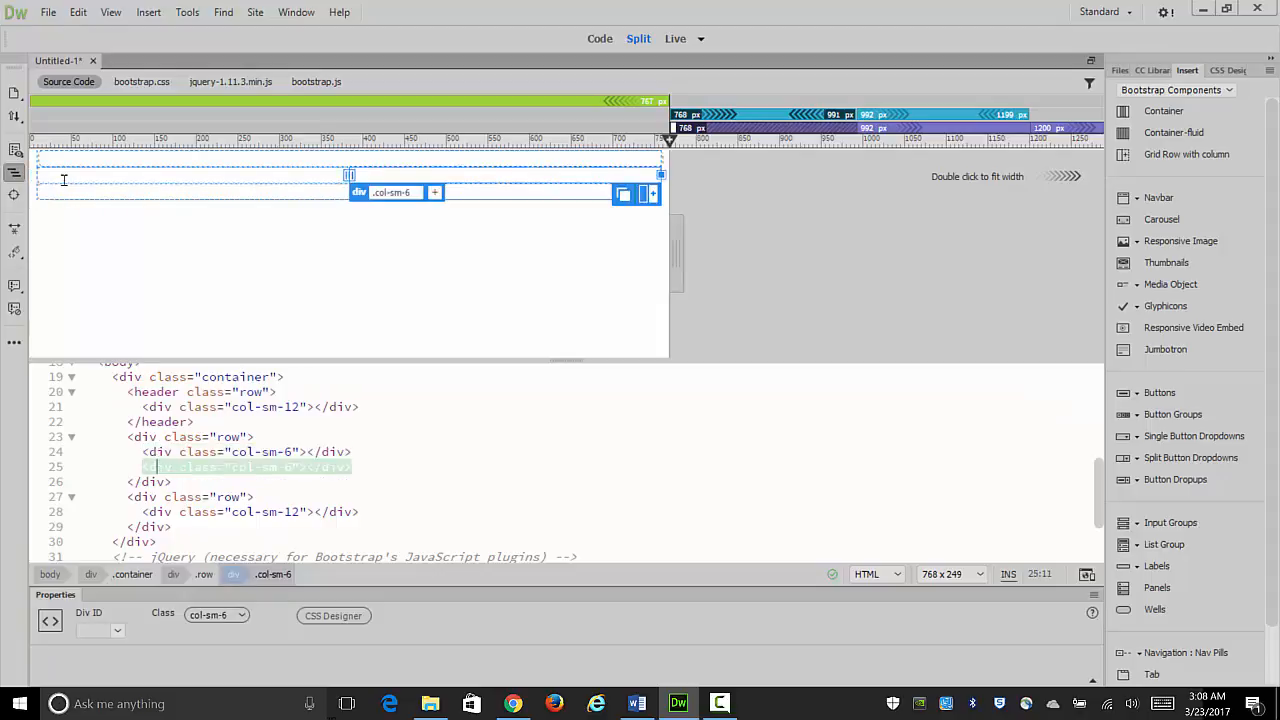
pyautogui.click(63, 180)
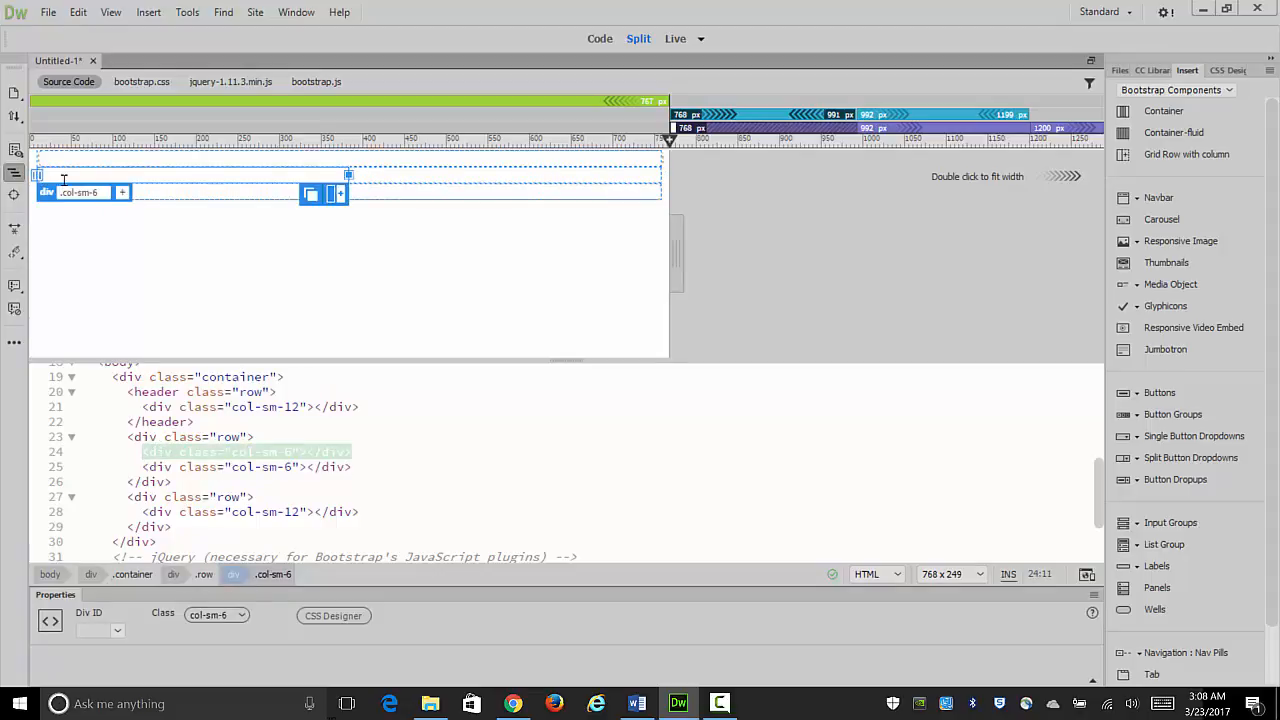
pyautogui.click(206, 176)
pyautogui.click(158, 450)
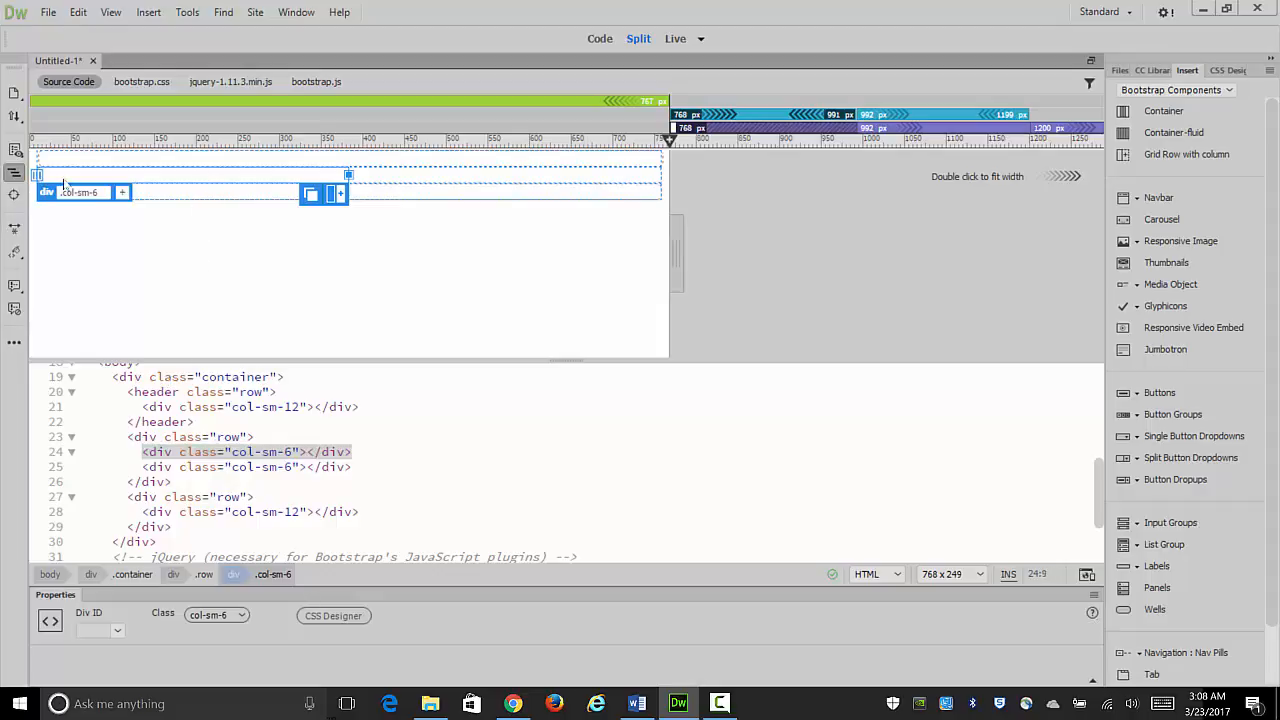
pyautogui.click(237, 578)
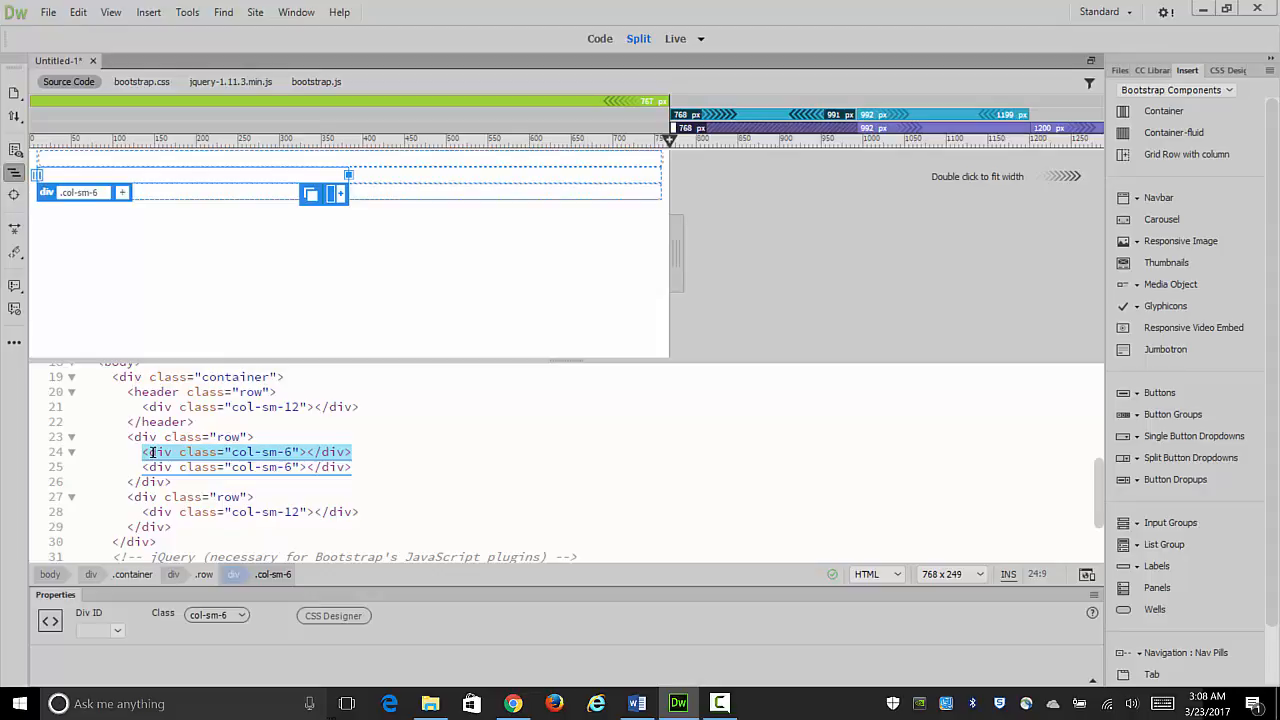
pyautogui.rightClick(236, 578)
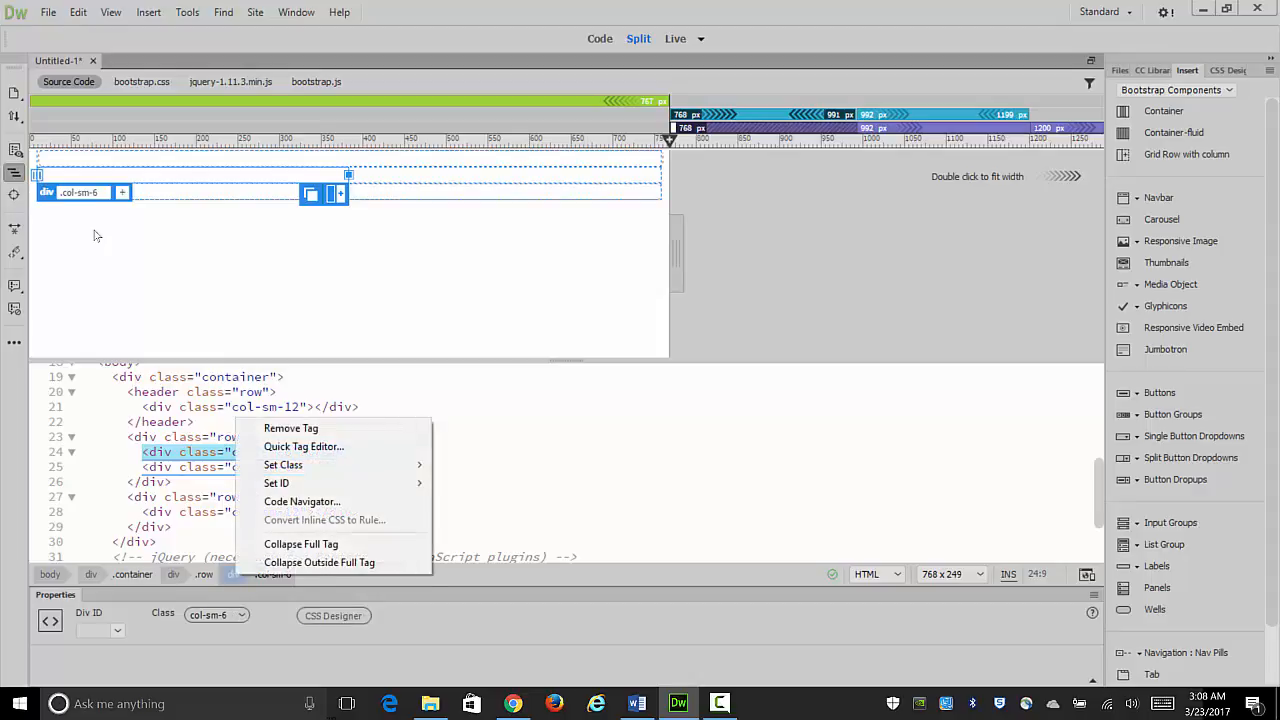
pyautogui.click(310, 447)
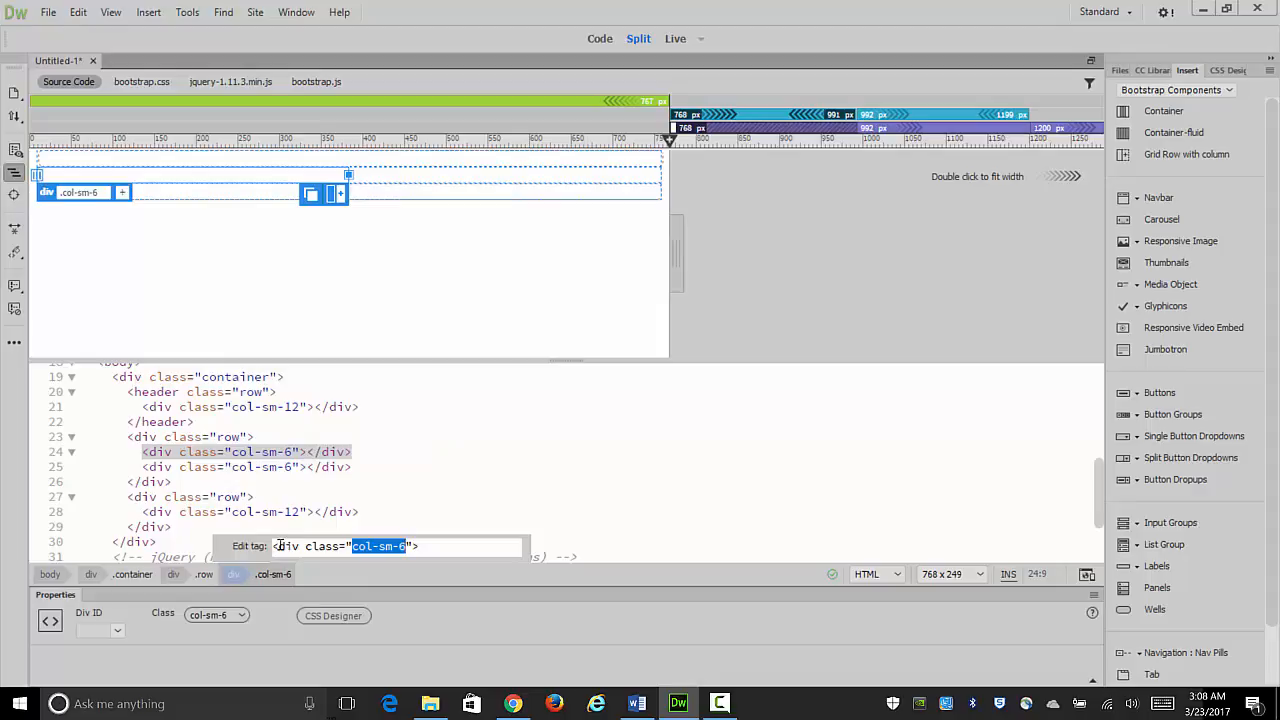
pyautogui.moveTo(280, 546); pyautogui.dragTo(298, 546)
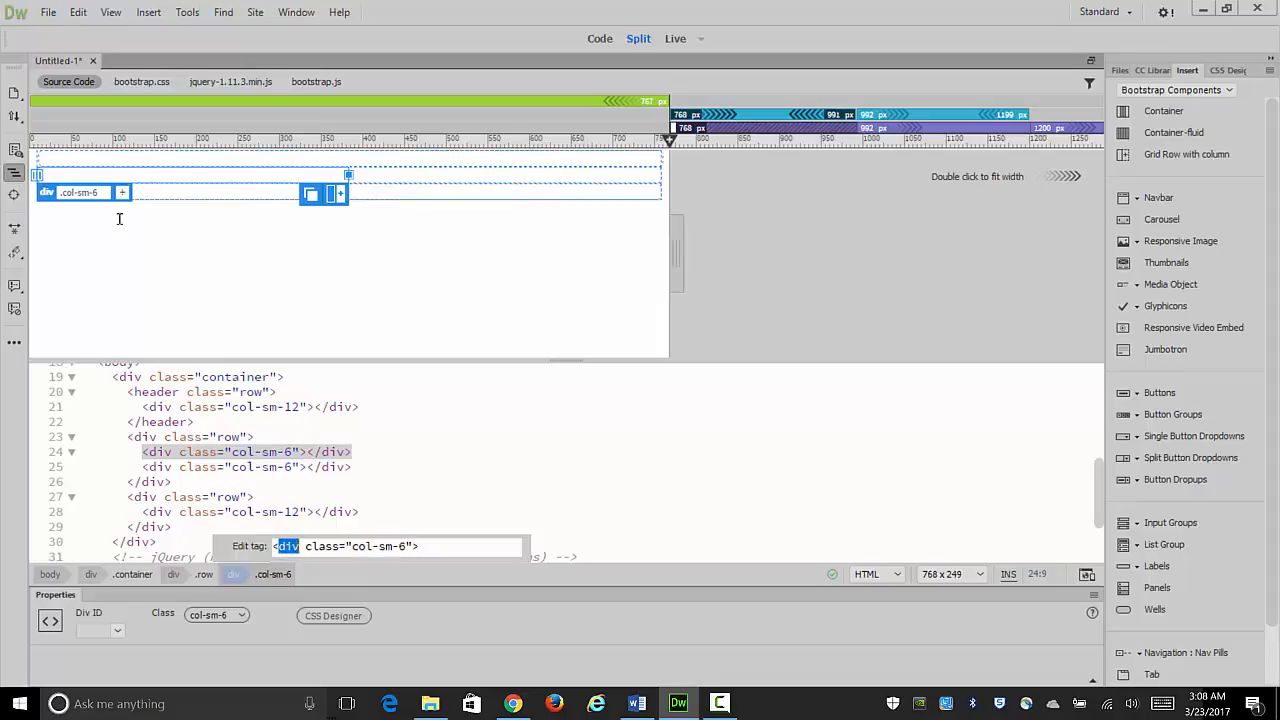
pyautogui.write('nav')
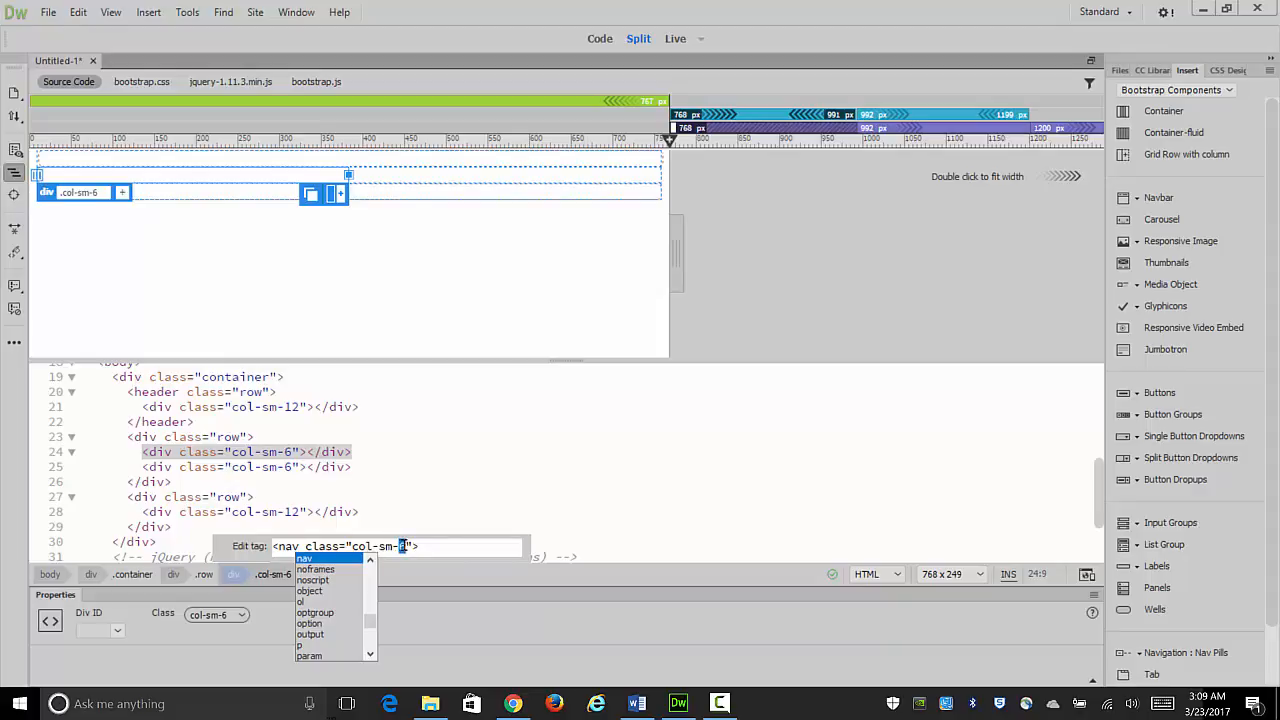
# Step: Set the nav element's class to col-sm-3 and check the narrower column in the code and live page
pyautogui.click(399, 545)
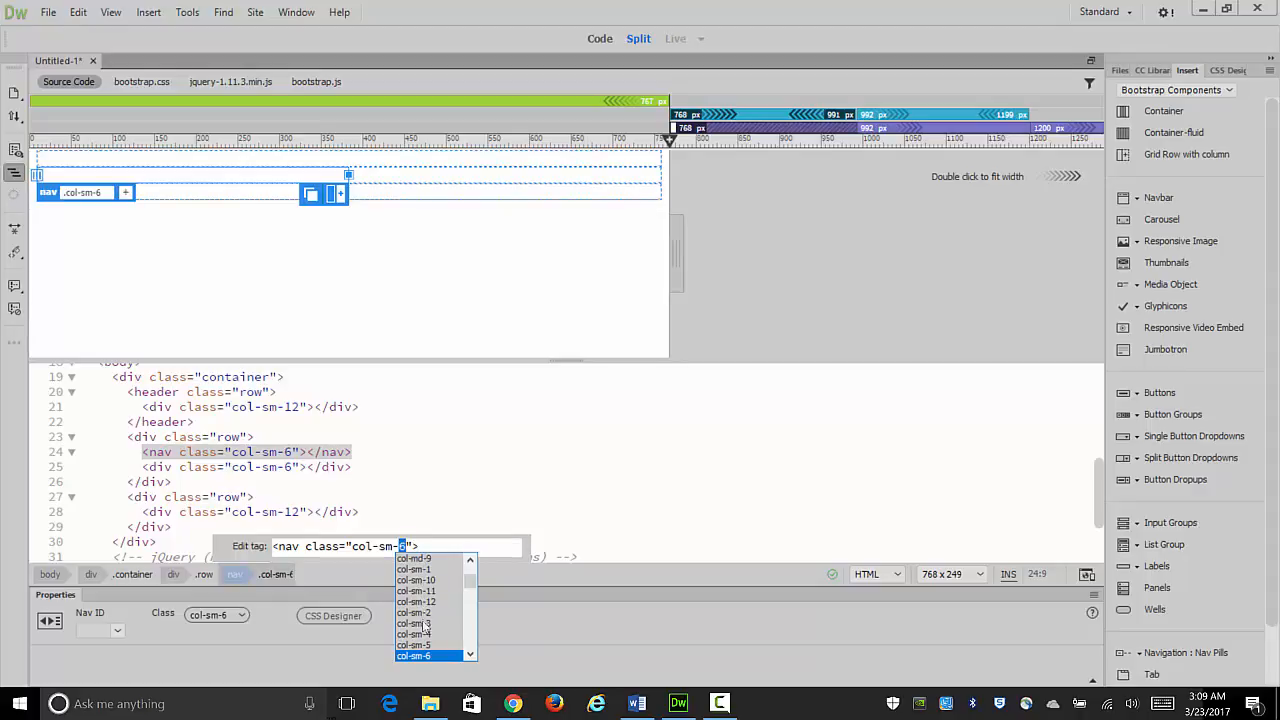
pyautogui.click(425, 624)
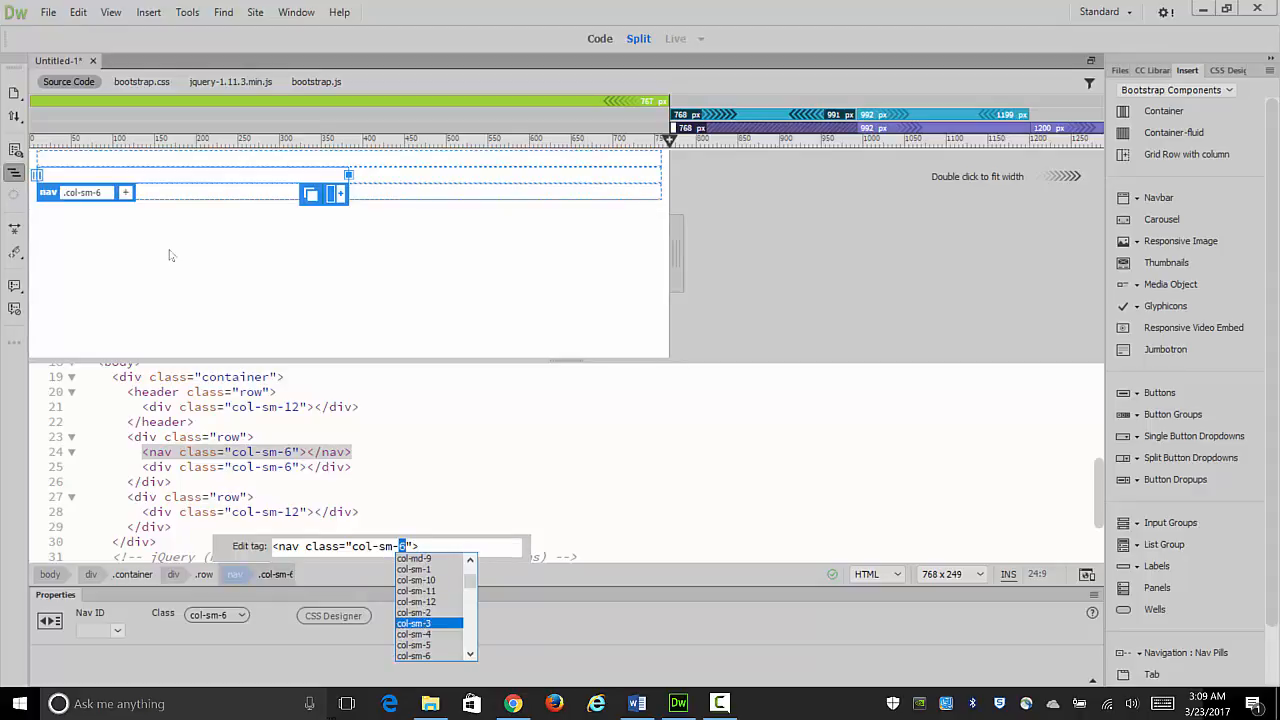
pyautogui.press('Return')
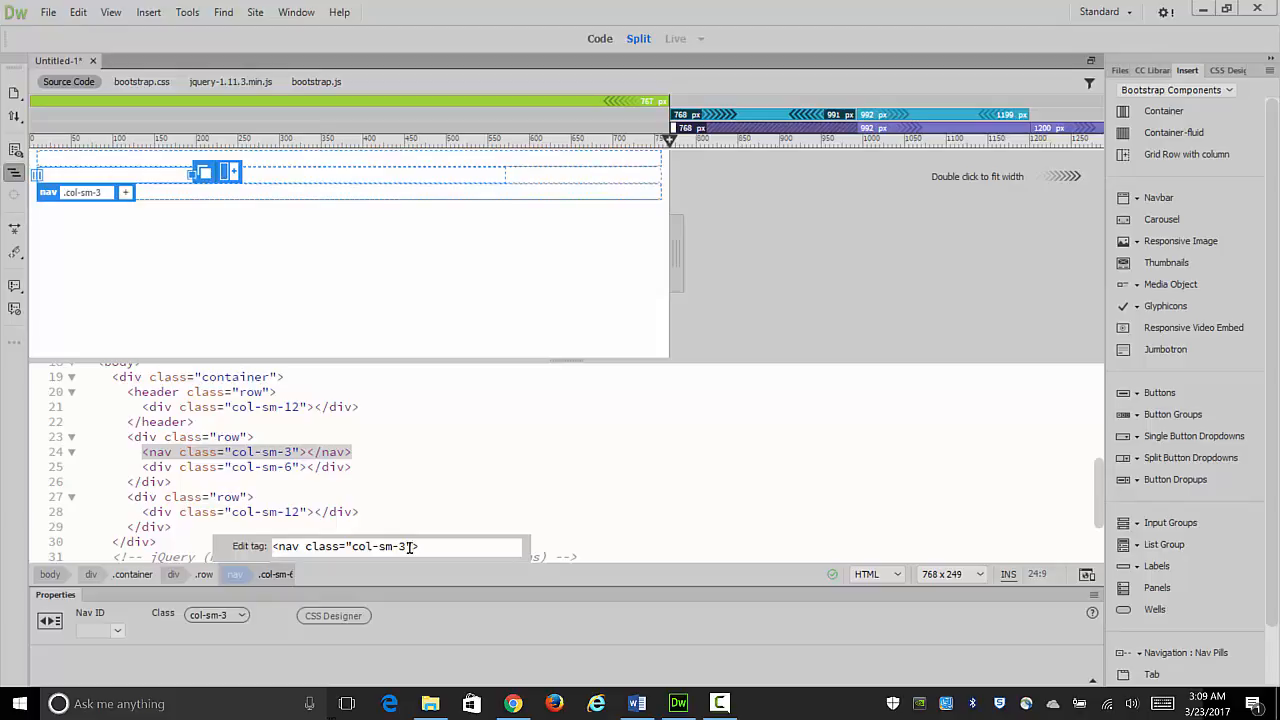
pyautogui.press('Escape')
pyautogui.click(303, 442)
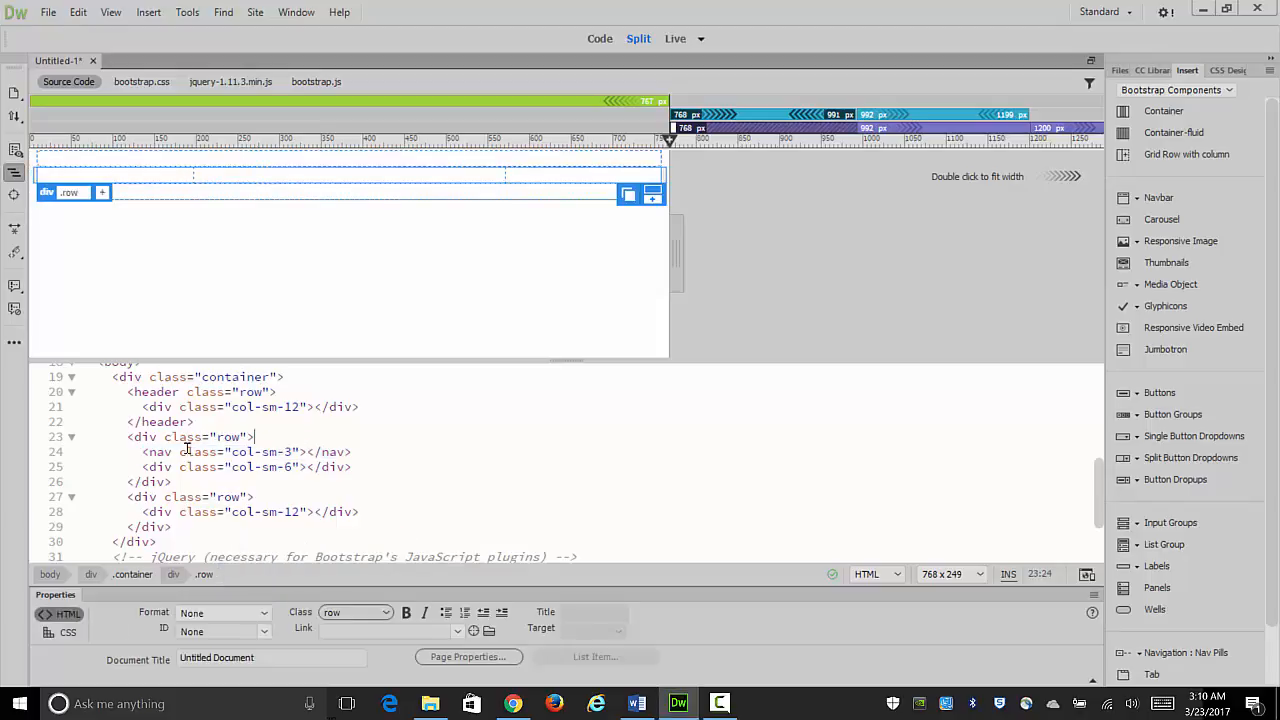
pyautogui.moveTo(142, 452); pyautogui.dragTo(353, 452)
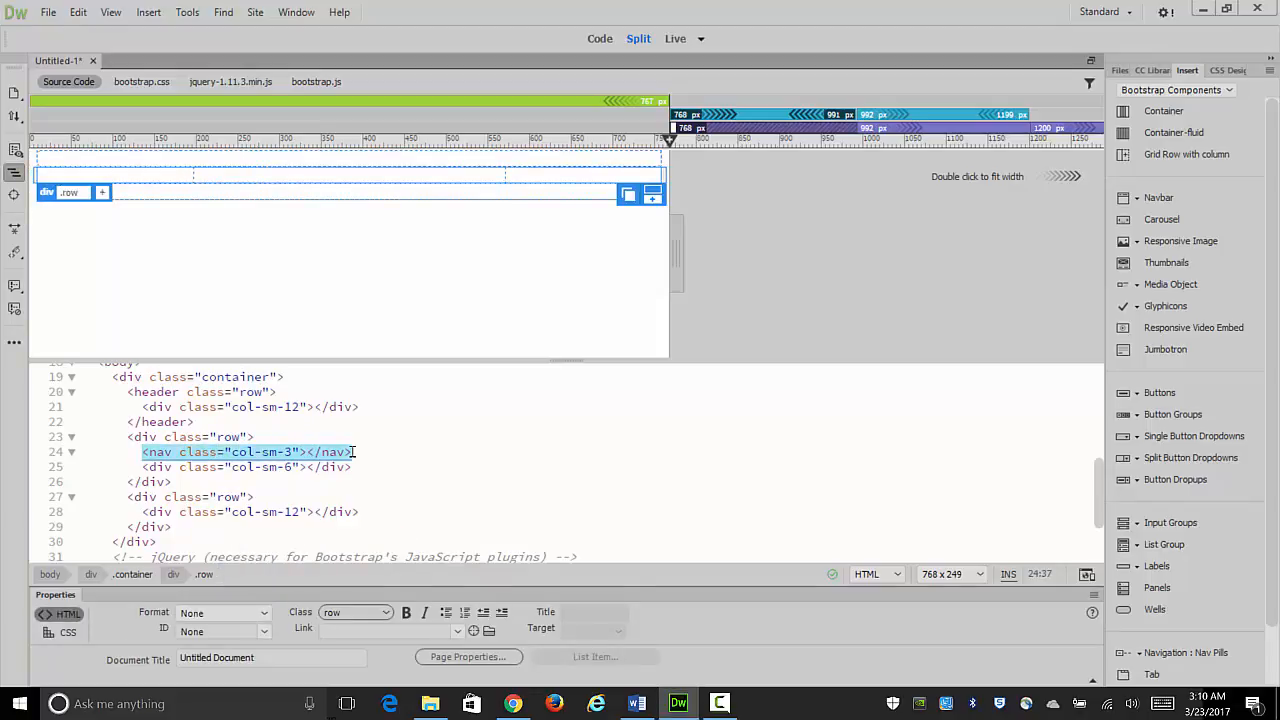
pyautogui.click(141, 180)
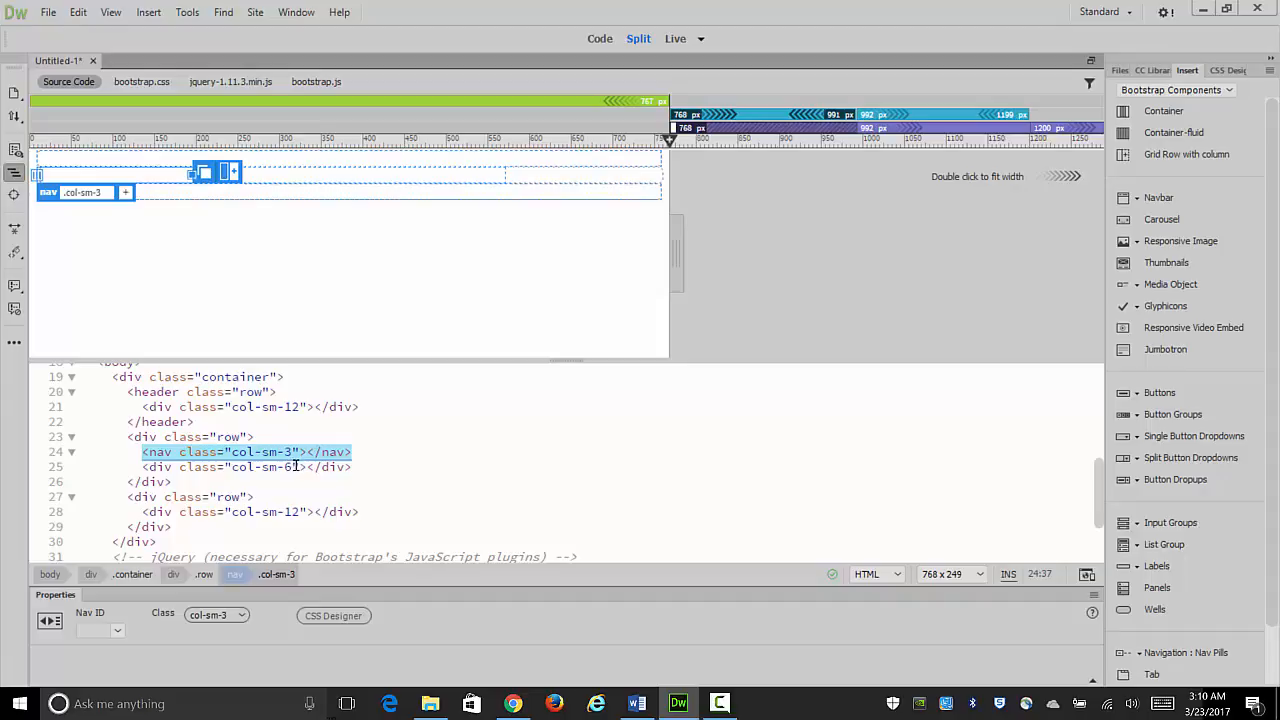
# Step: Change the tag of the second column in the two-column row to main
pyautogui.click(157, 467)
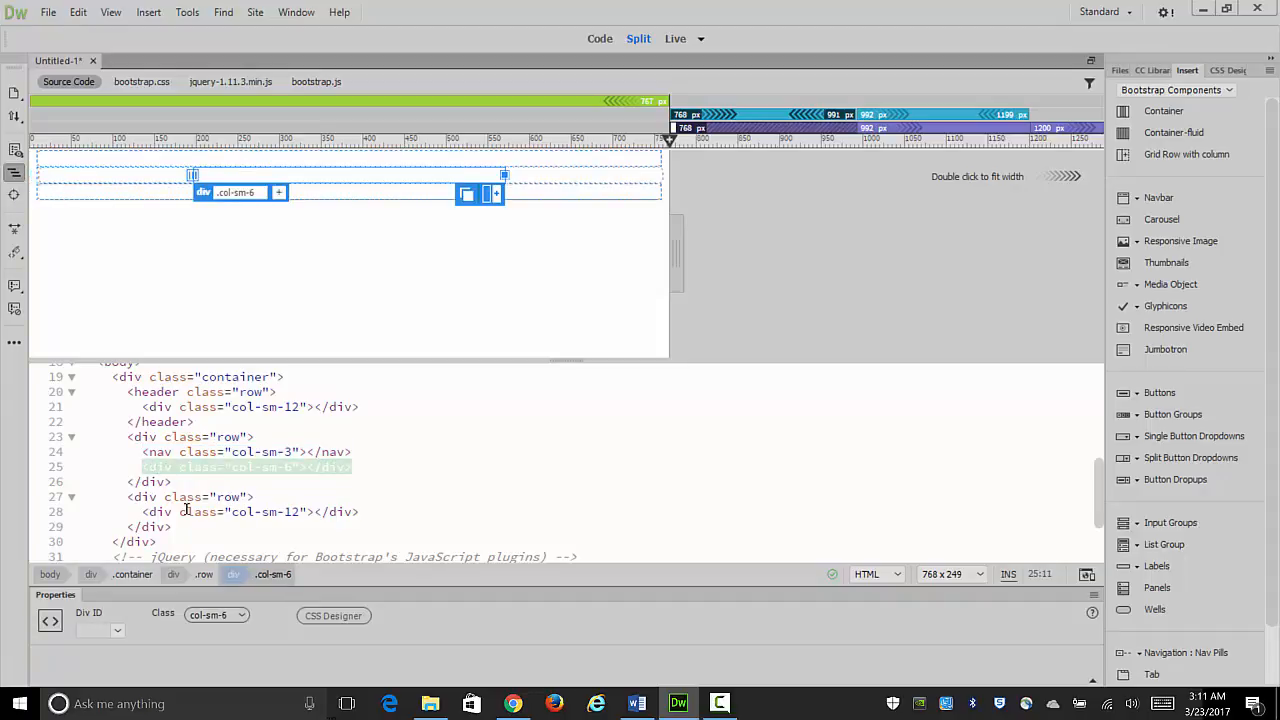
pyautogui.click(231, 576)
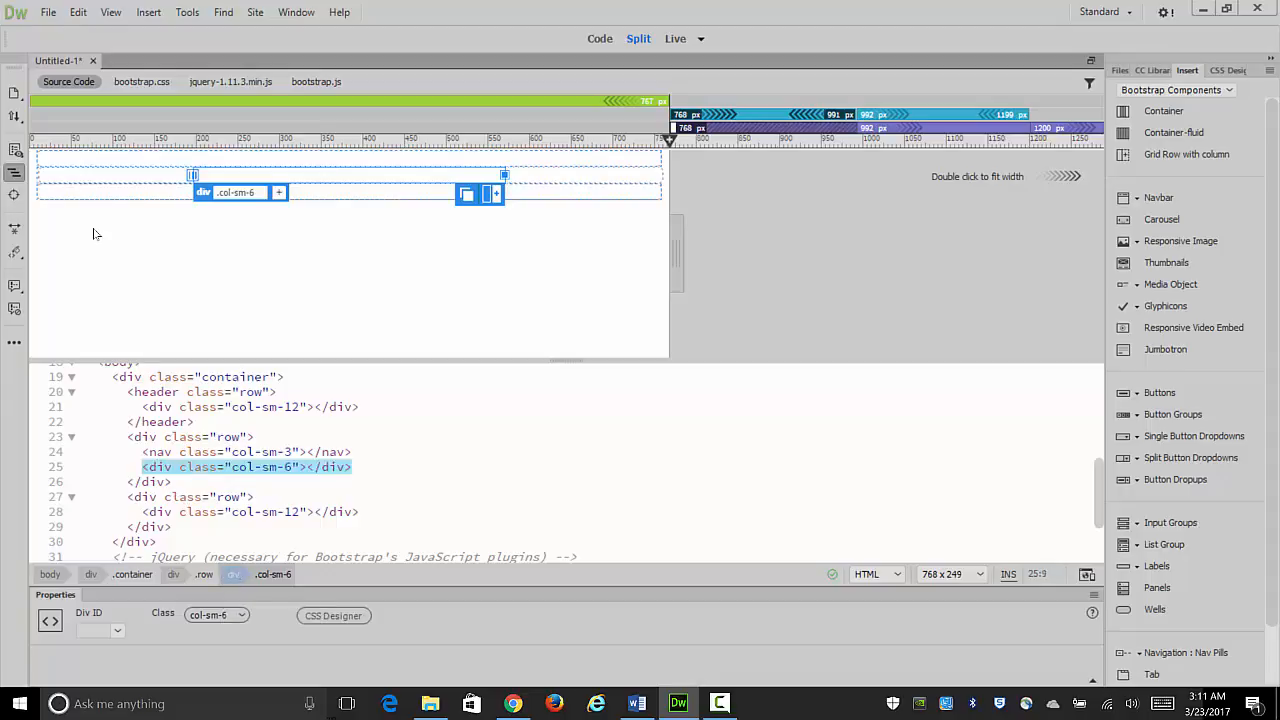
pyautogui.rightClick(234, 576)
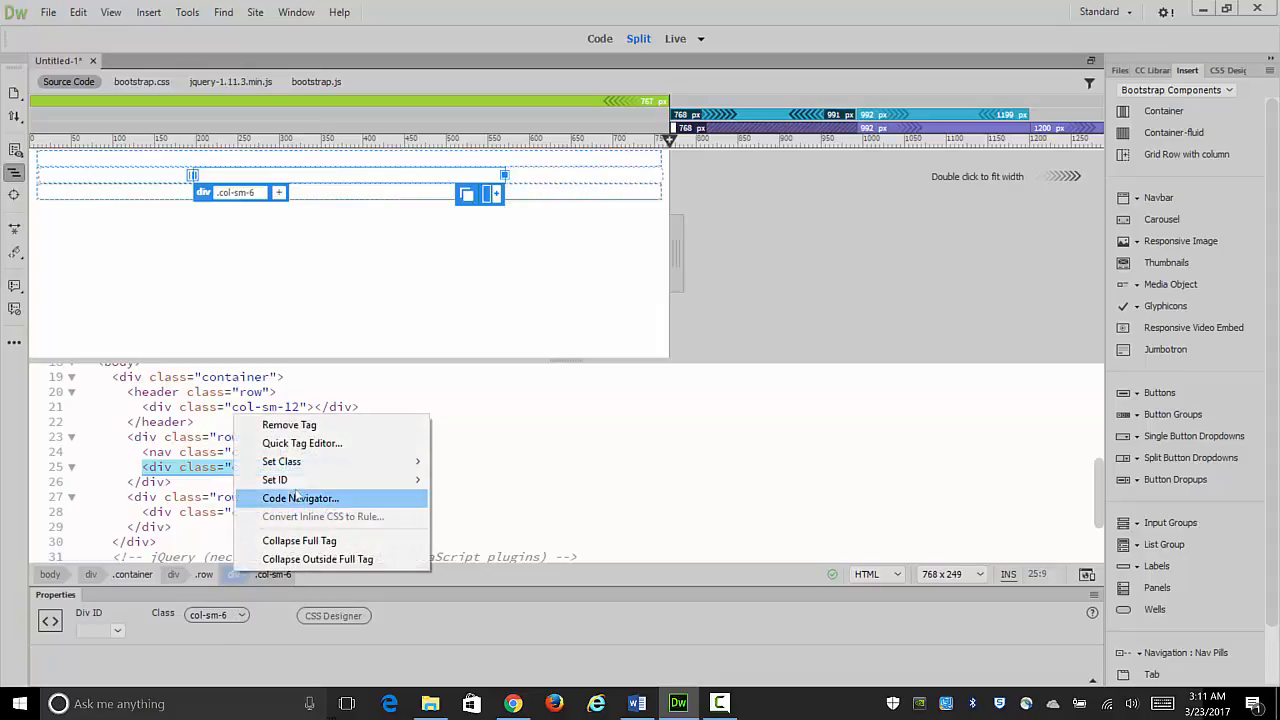
pyautogui.click(300, 444)
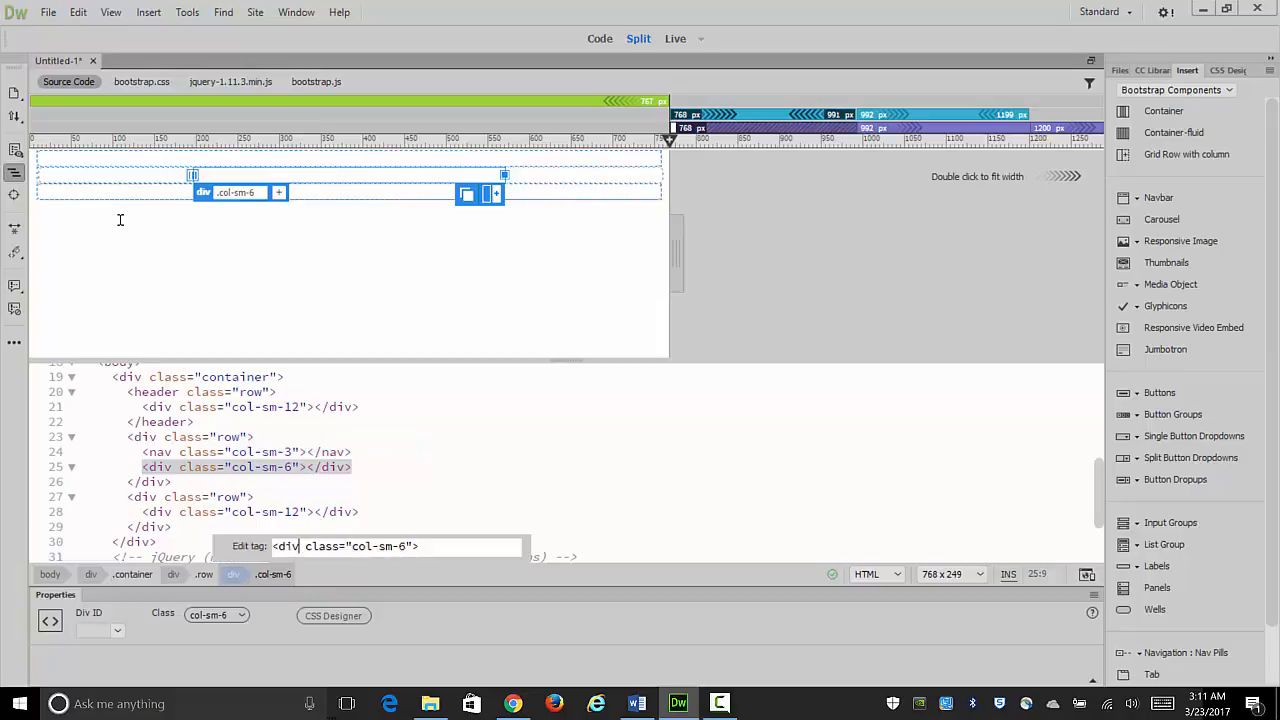
pyautogui.doubleClick(290, 547)
pyautogui.write('main')
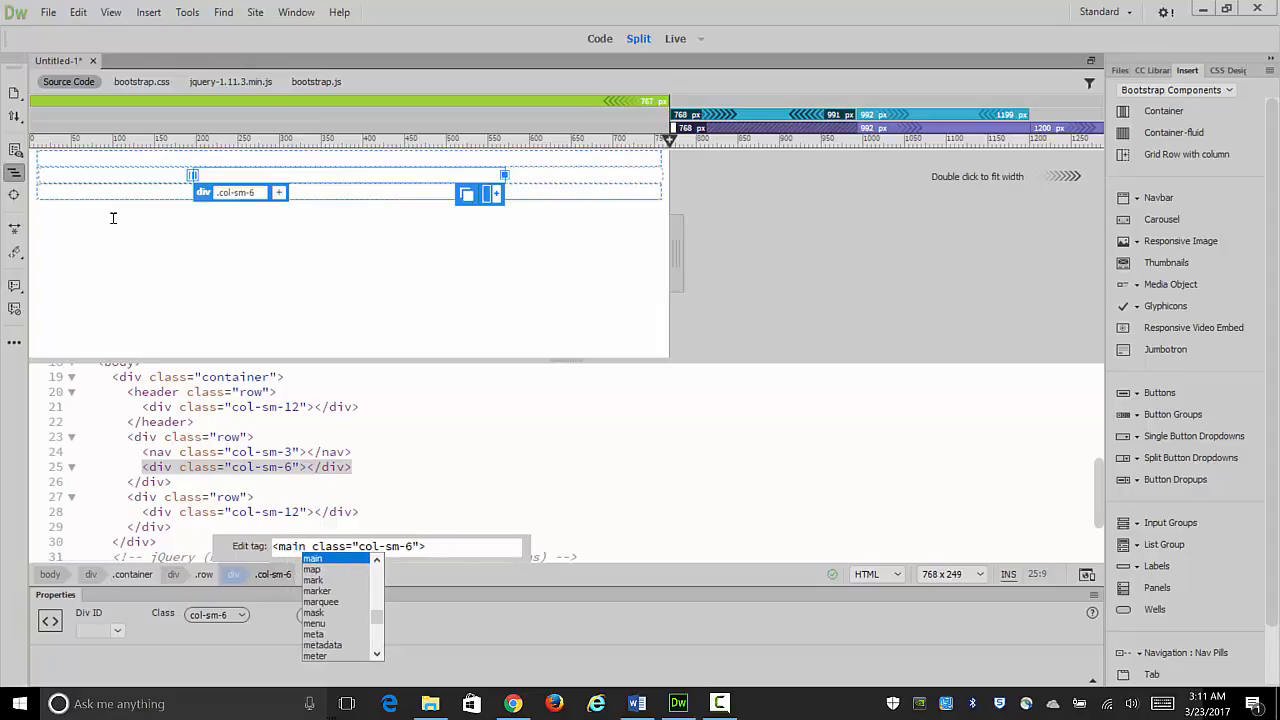
# Step: Set the main element's class to col-sm-9 so it fills the rest of the row beside the nav
pyautogui.press('Right')
pyautogui.press('Right')
pyautogui.press('Right')
pyautogui.press('Right')
pyautogui.press('Right')
pyautogui.press('Right')
pyautogui.press('Right')
pyautogui.press('Right')
pyautogui.press('Right')
pyautogui.press('Right')
pyautogui.press('Right')
pyautogui.press('Right')
pyautogui.press('Right')
pyautogui.press('Right')
pyautogui.press('Right')
pyautogui.hotkey('shift', 'Right')
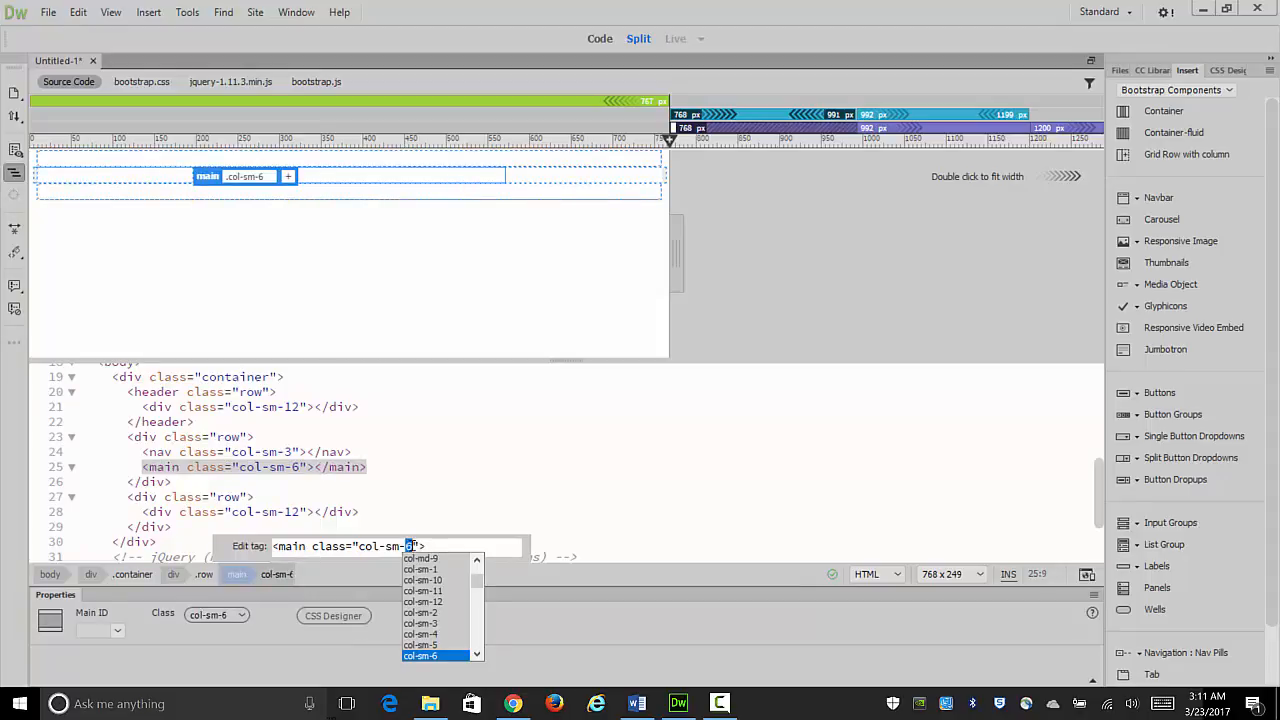
pyautogui.write('9')
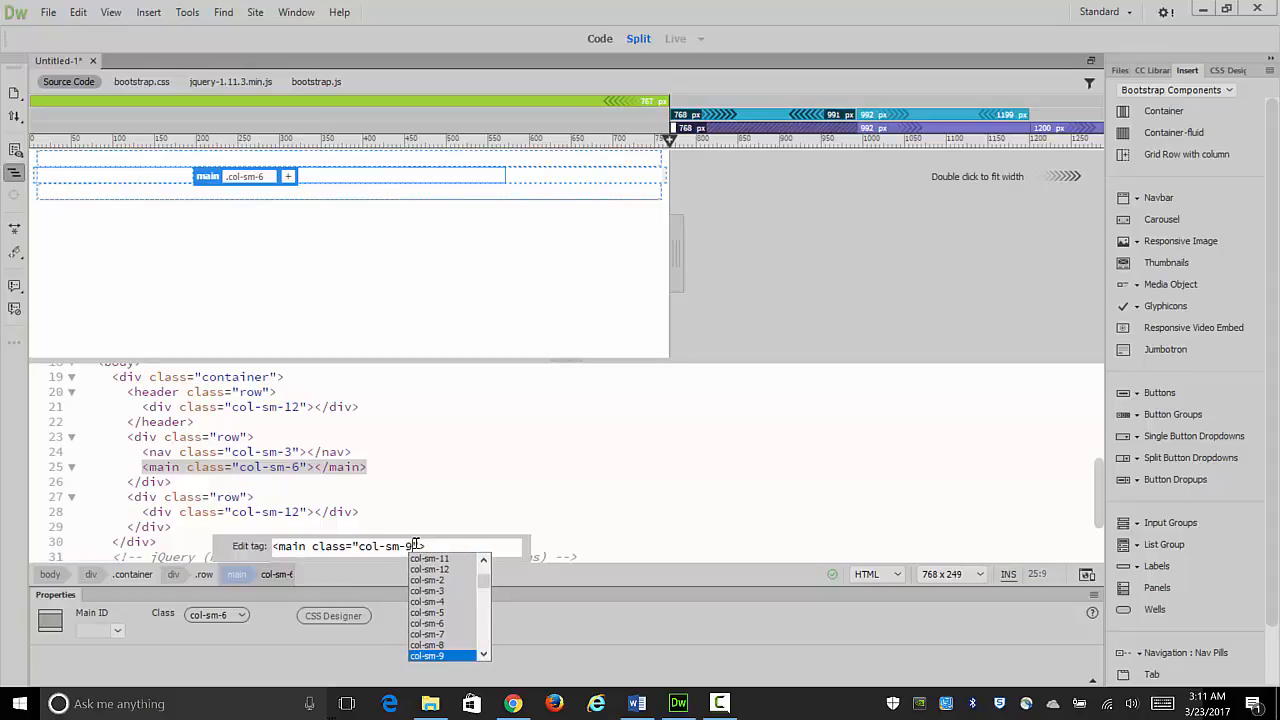
pyautogui.press('Return')
pyautogui.press('Return')
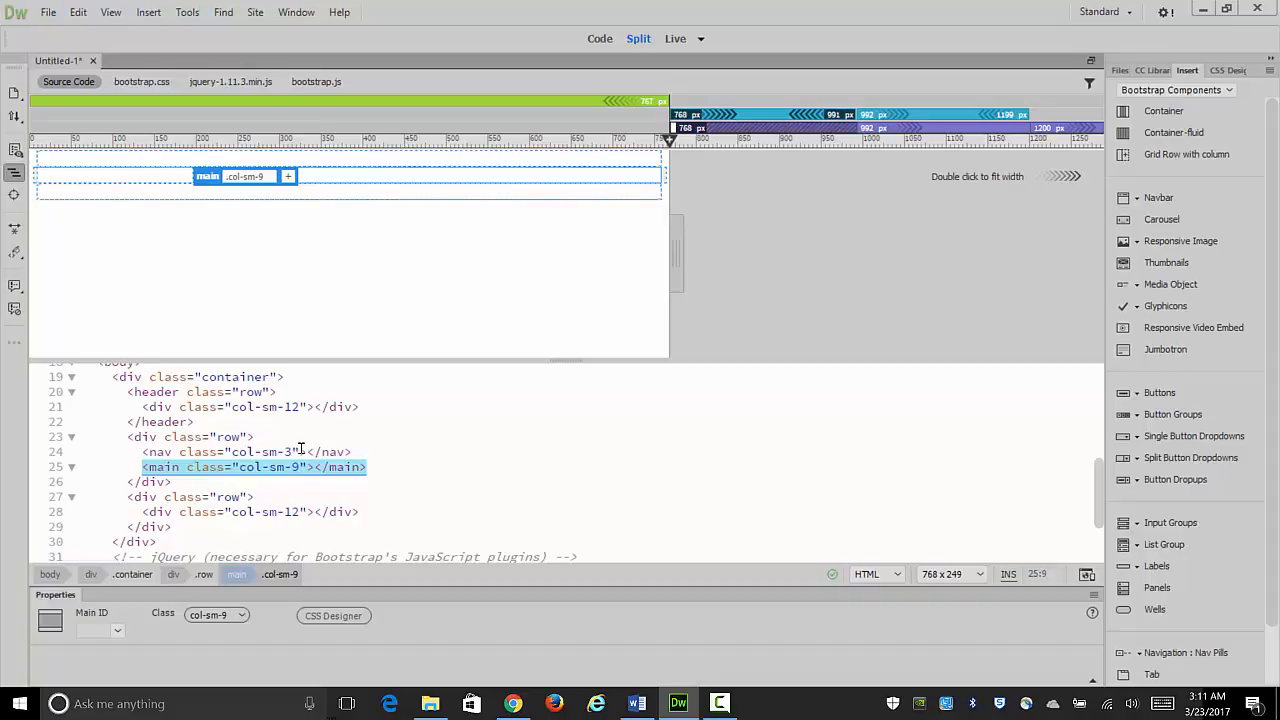
# Step: Change the tag of the last grid row to footer, keeping its row class
pyautogui.click(143, 497)
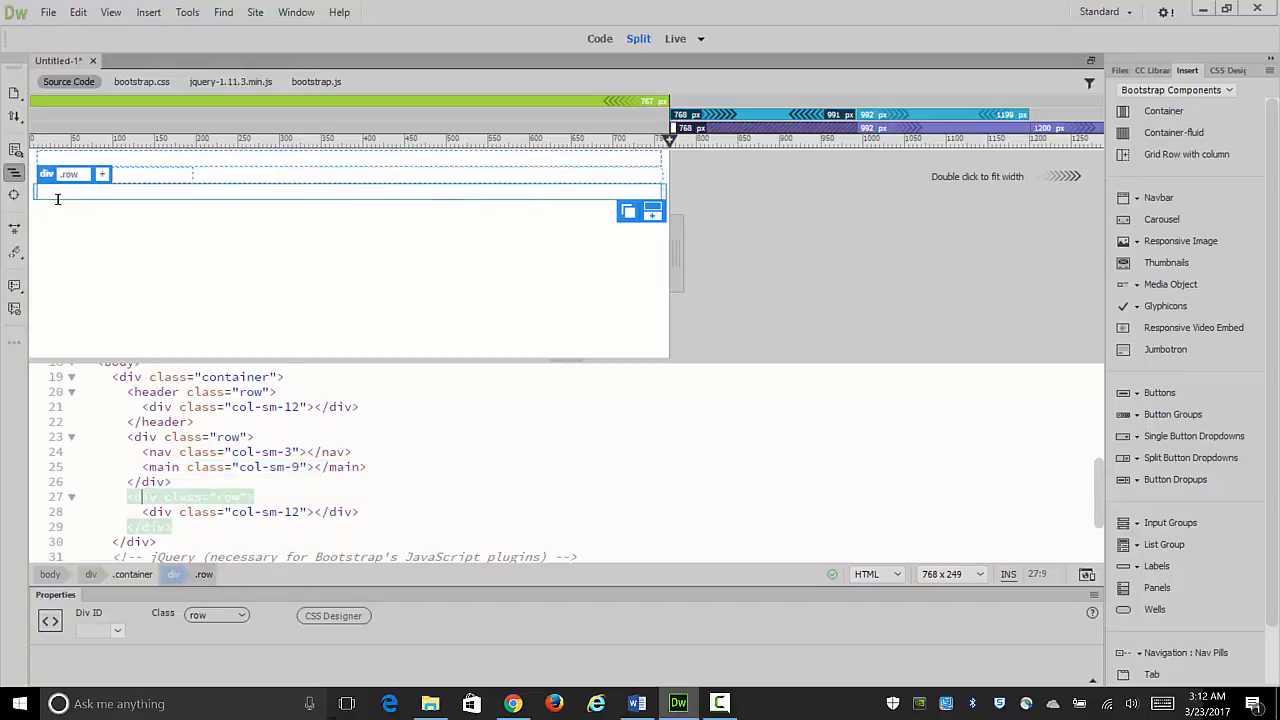
pyautogui.click(172, 575)
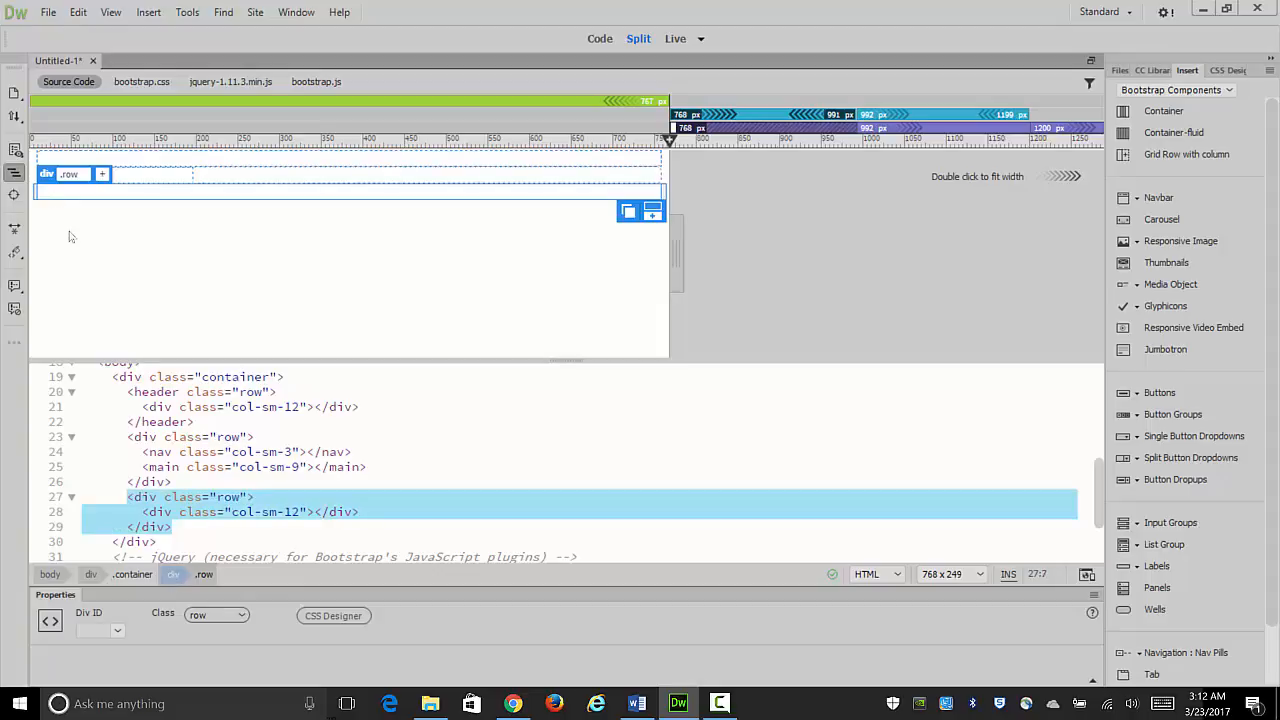
pyautogui.rightClick(173, 575)
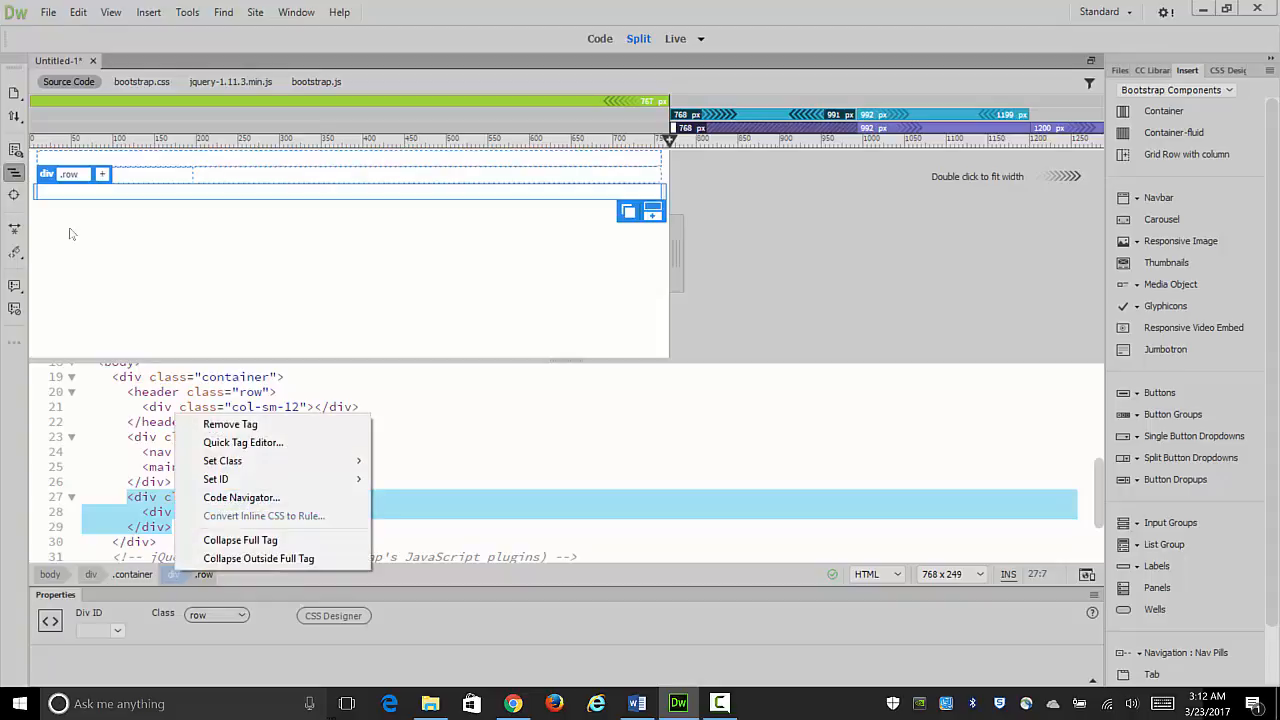
pyautogui.click(243, 442)
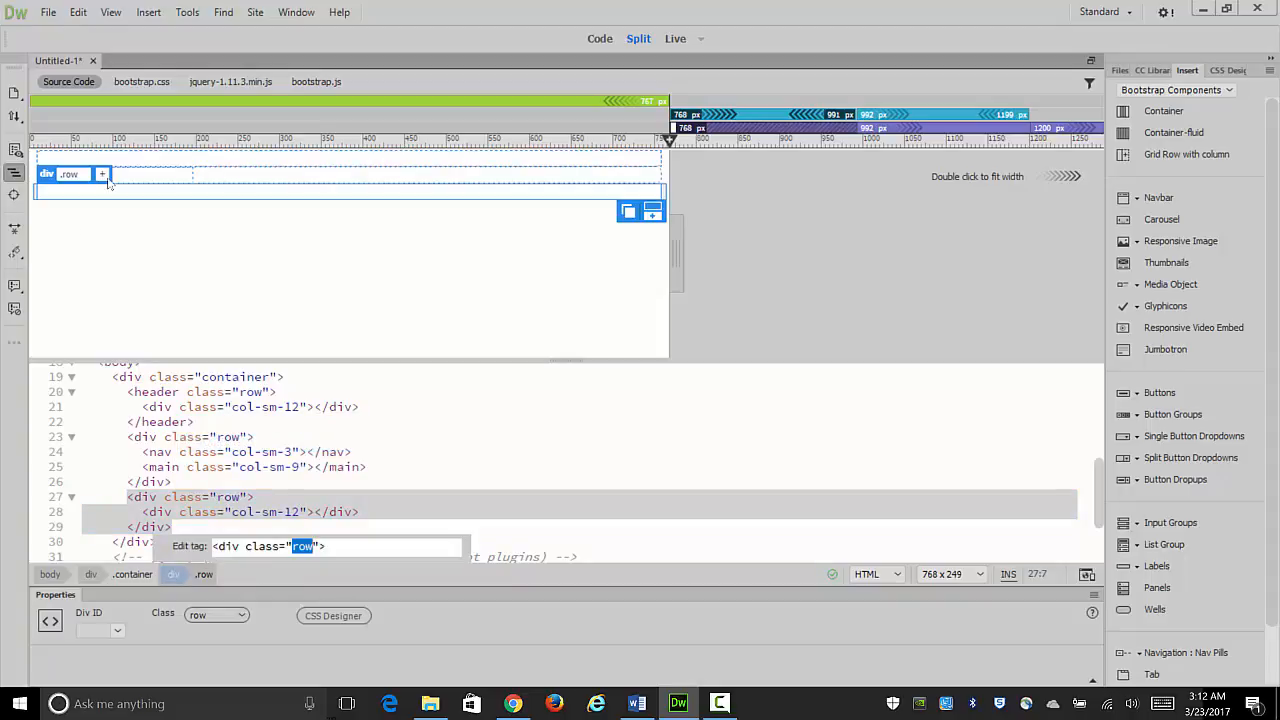
pyautogui.click(223, 546)
pyautogui.doubleClick(223, 546)
pyautogui.write('footer')
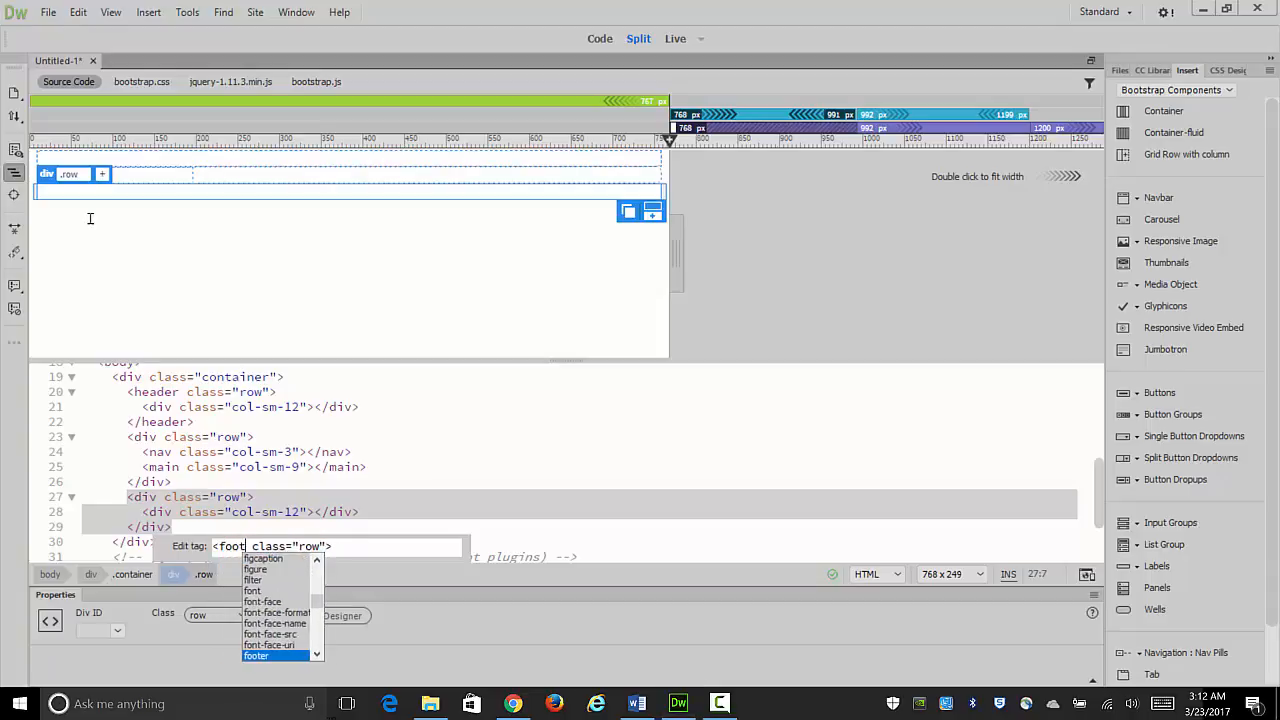
pyautogui.press('Return')
pyautogui.press('Return')
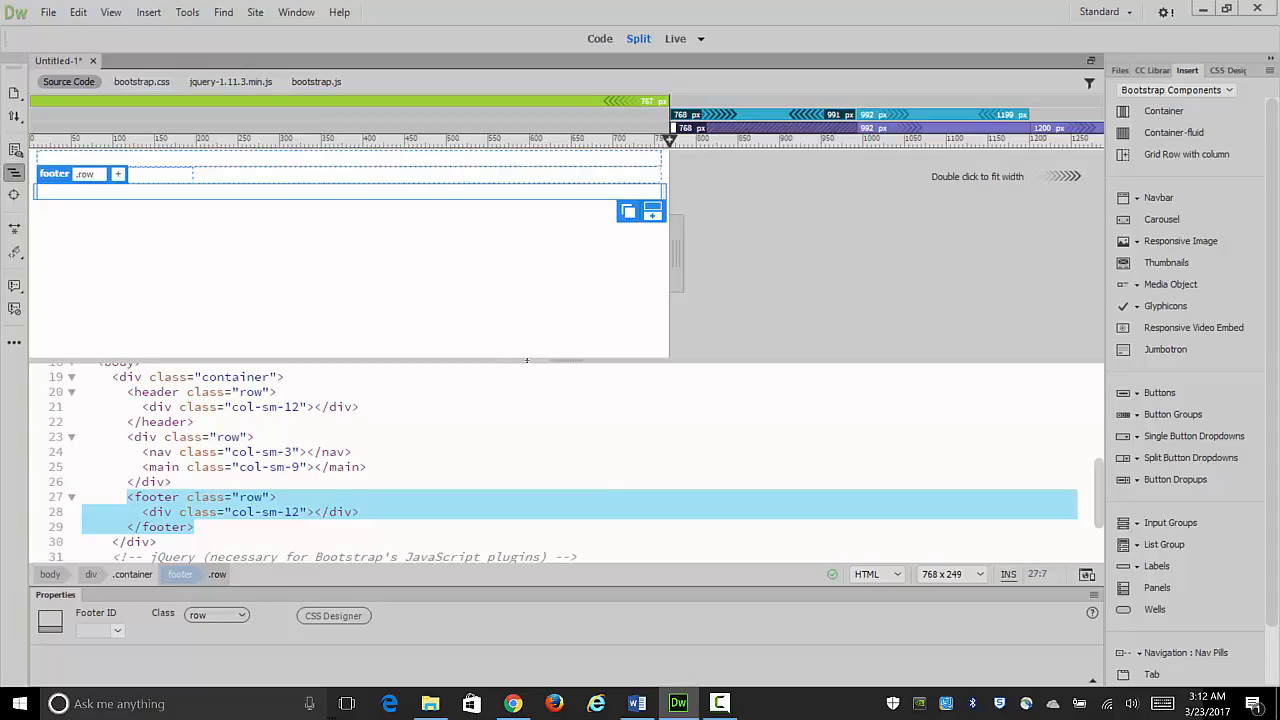
# Step: Review the container's full code, highlighting the nav and main row and the footer row in turn
pyautogui.click(600, 39)
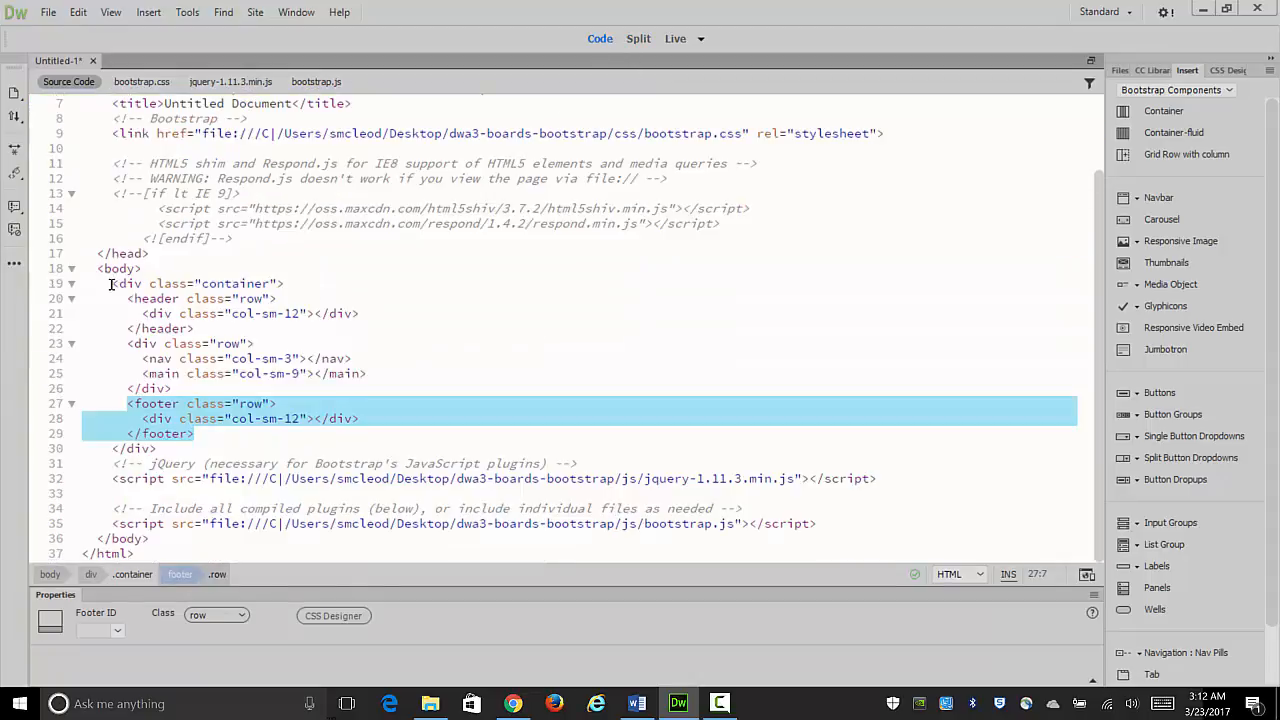
pyautogui.moveTo(112, 284); pyautogui.dragTo(208, 445)
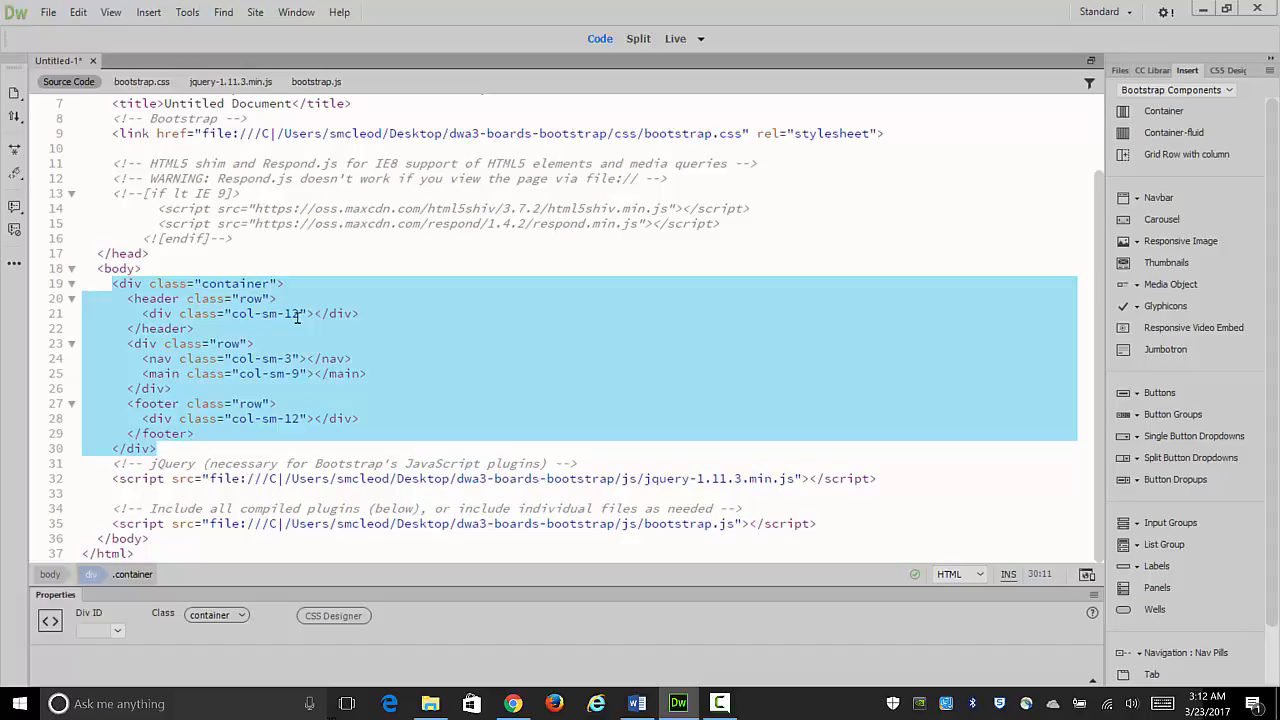
pyautogui.click(124, 343)
pyautogui.moveTo(172, 388); pyautogui.dragTo(116, 346)
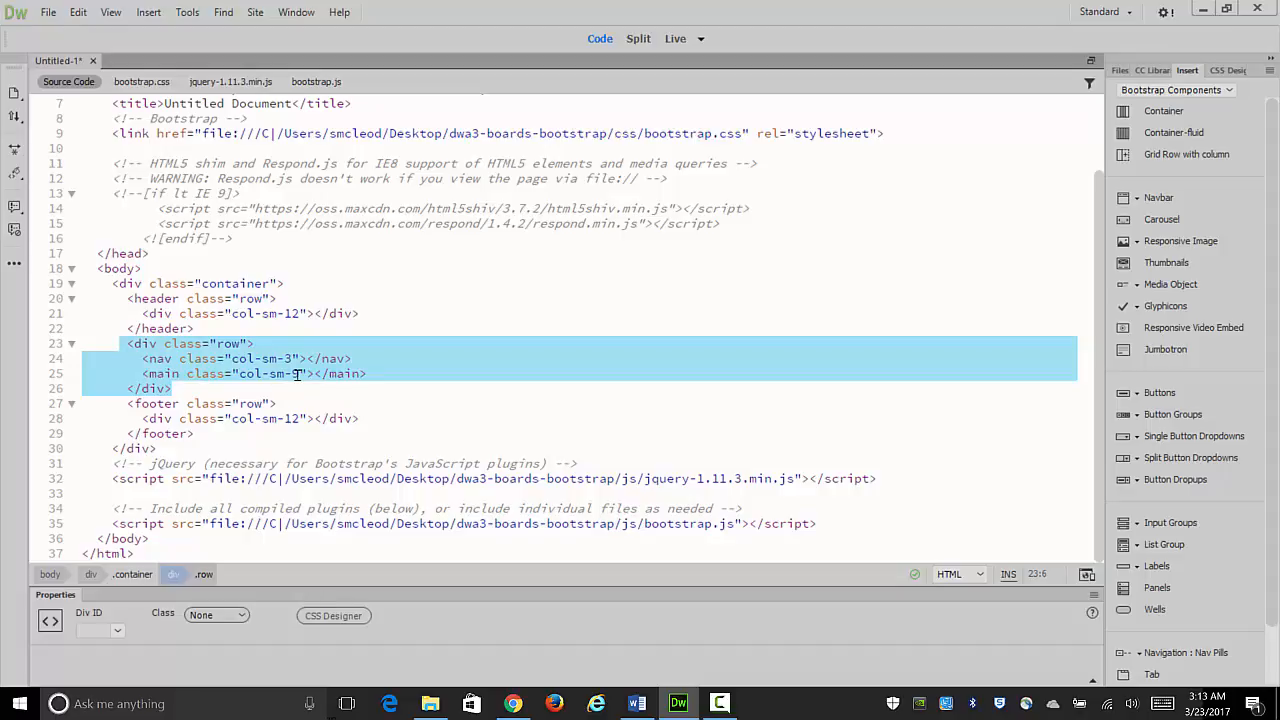
pyautogui.click(128, 405)
pyautogui.moveTo(145, 416); pyautogui.dragTo(197, 434)
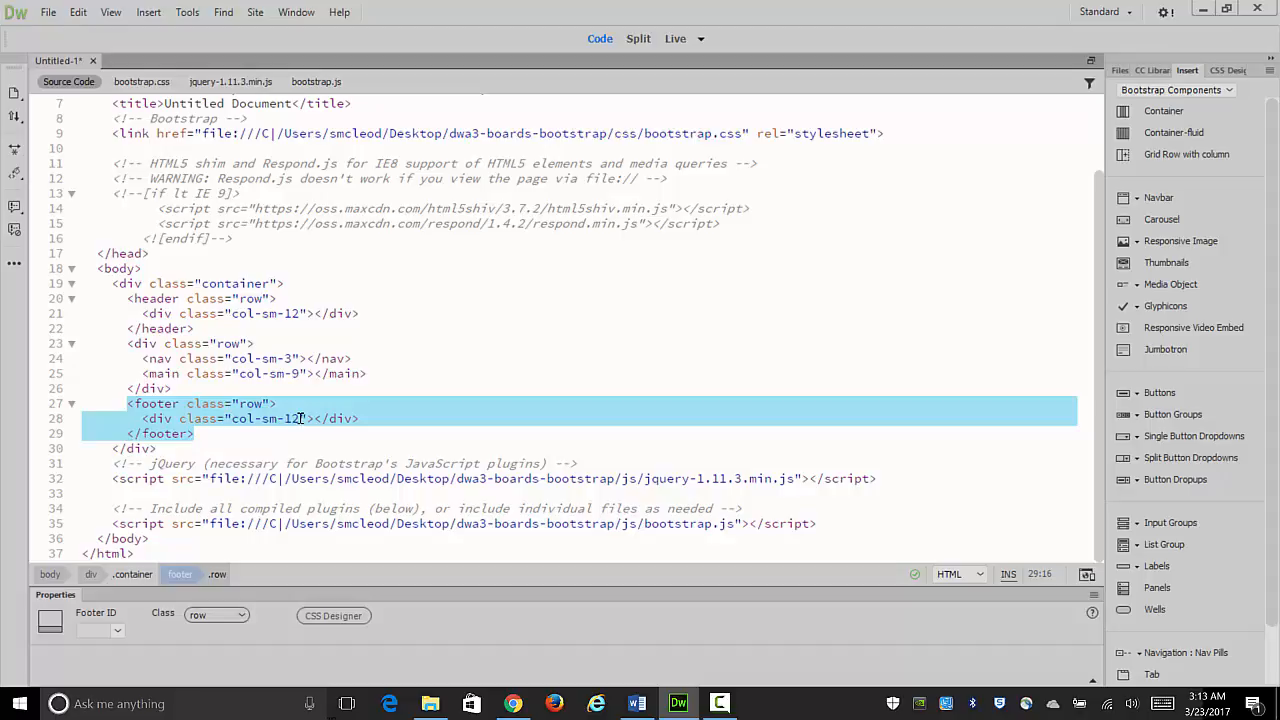
pyautogui.click(181, 457)
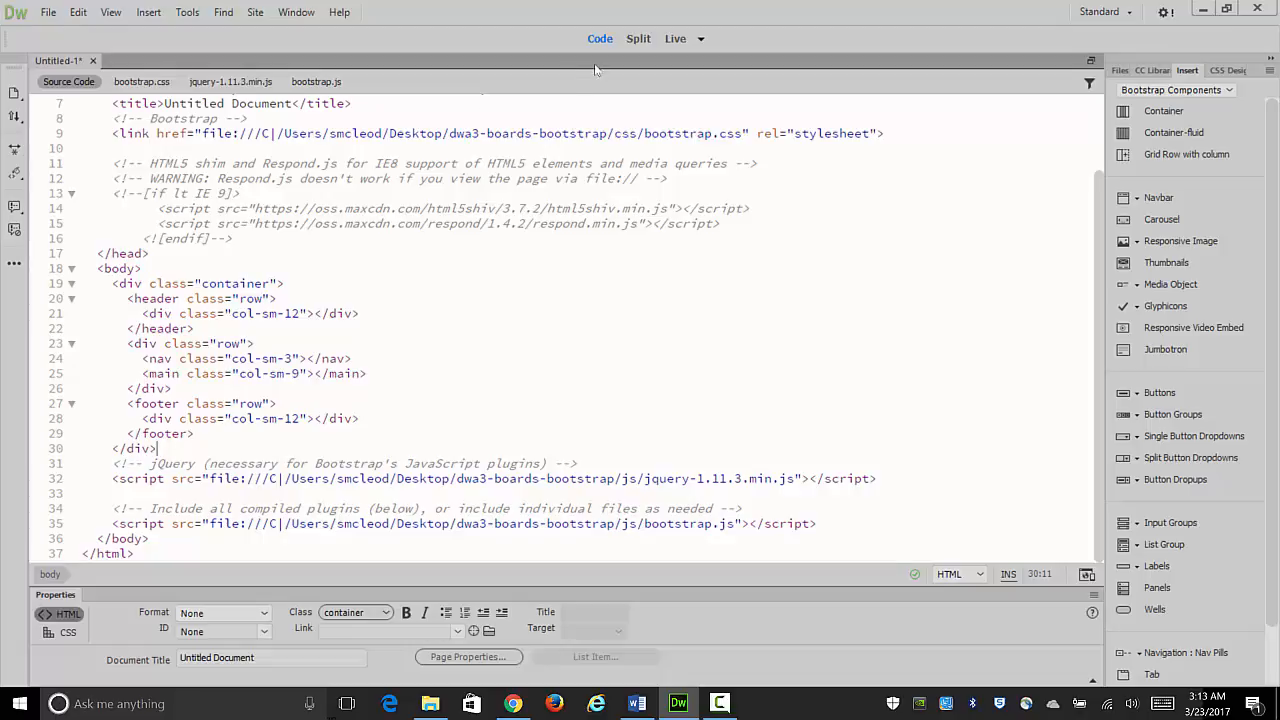
# Step: Return to the live page and save it as mylayout in the dwa3-boards-bootstrap folder
pyautogui.click(669, 39)
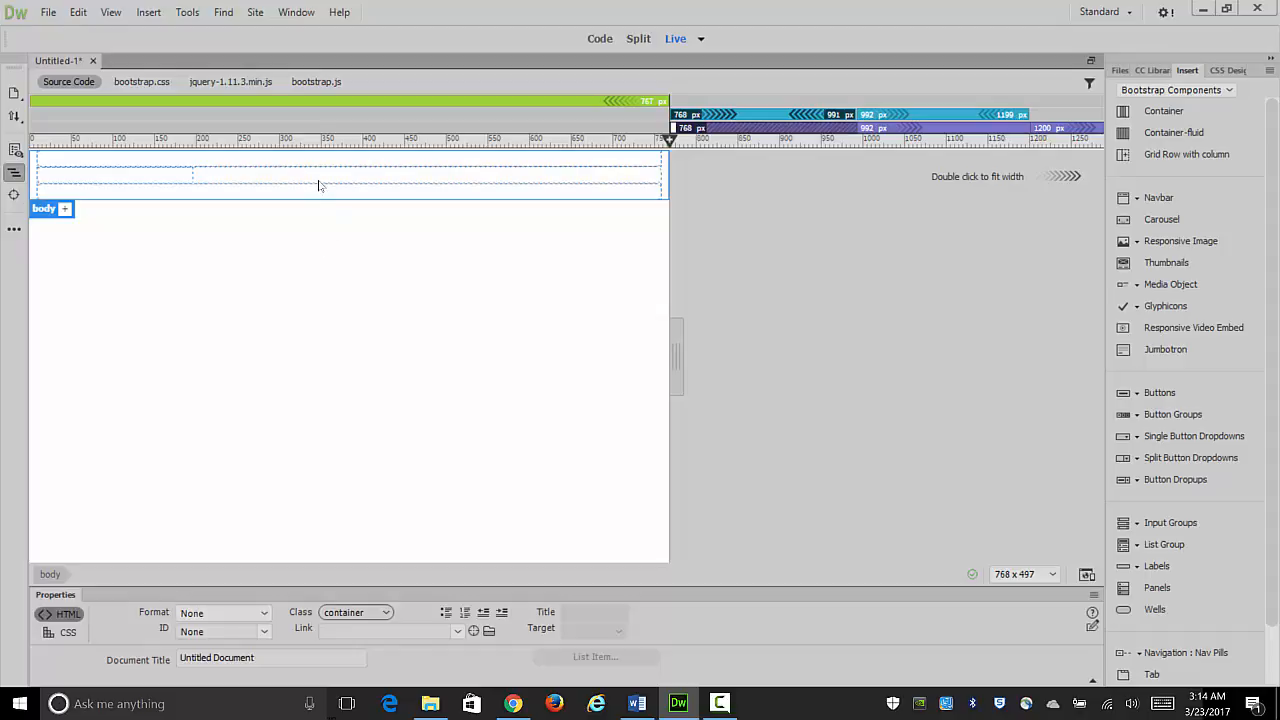
pyautogui.click(49, 14)
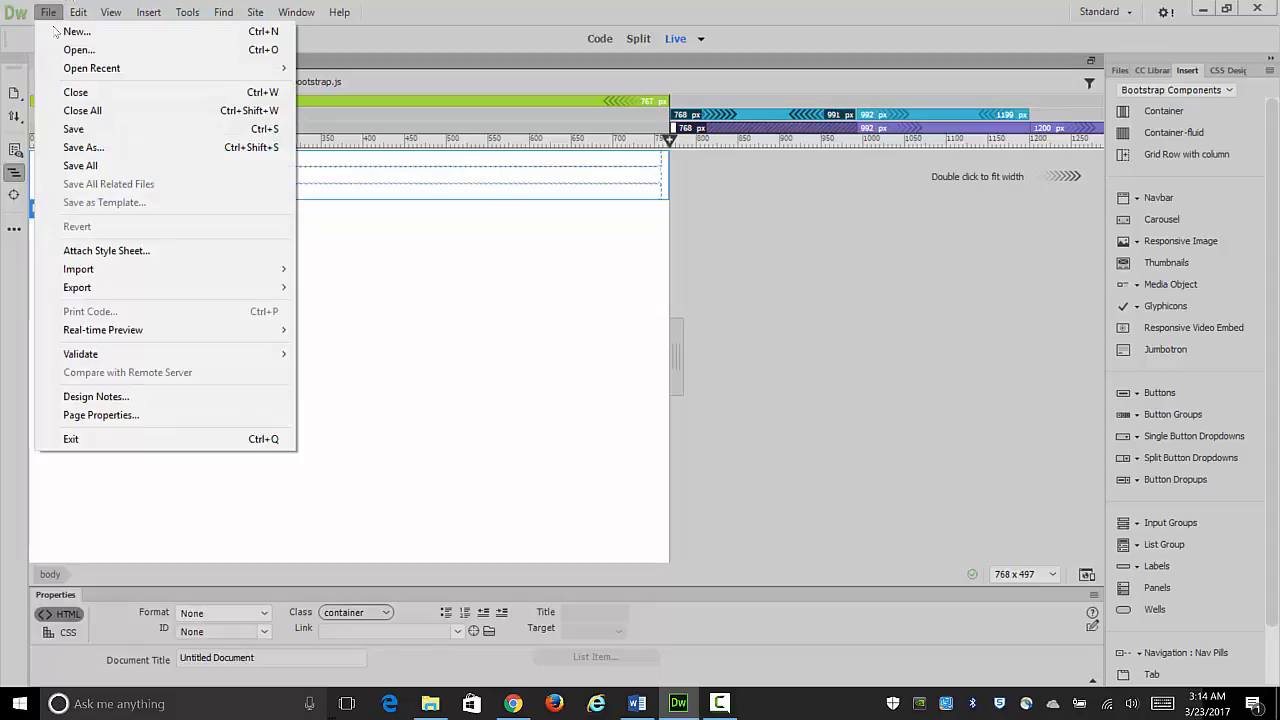
pyautogui.click(75, 130)
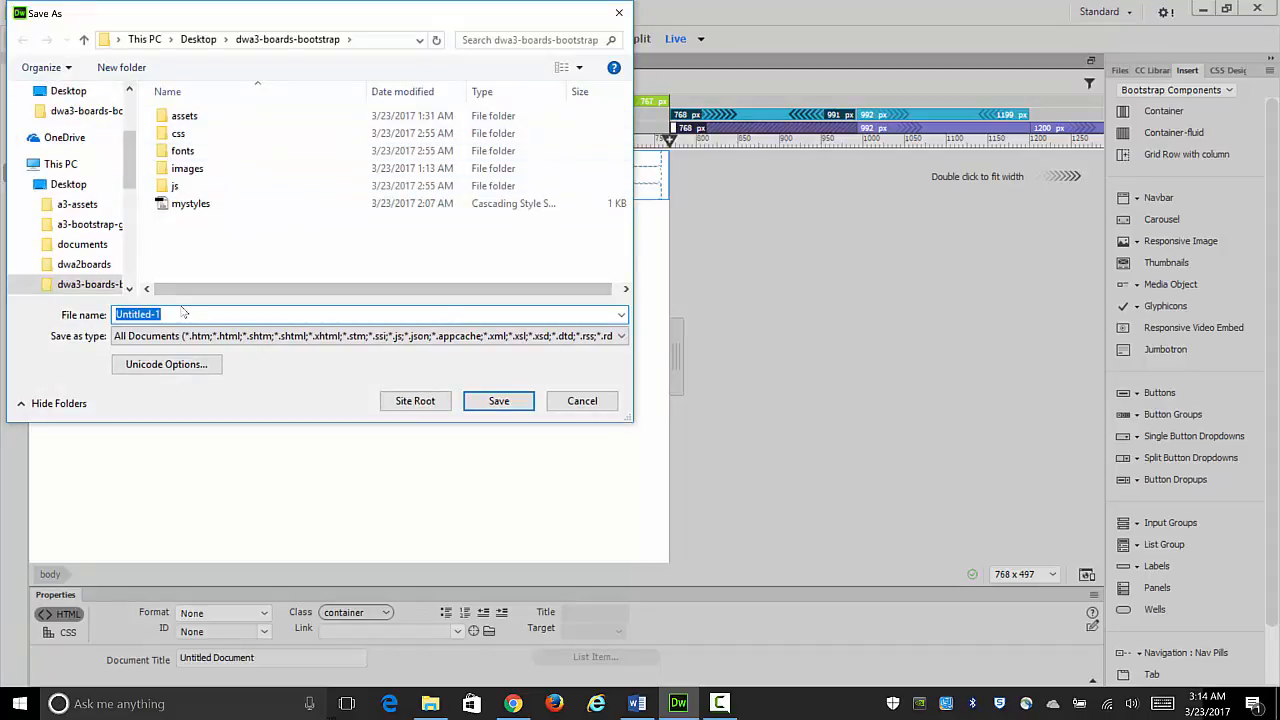
pyautogui.write('mylayout')
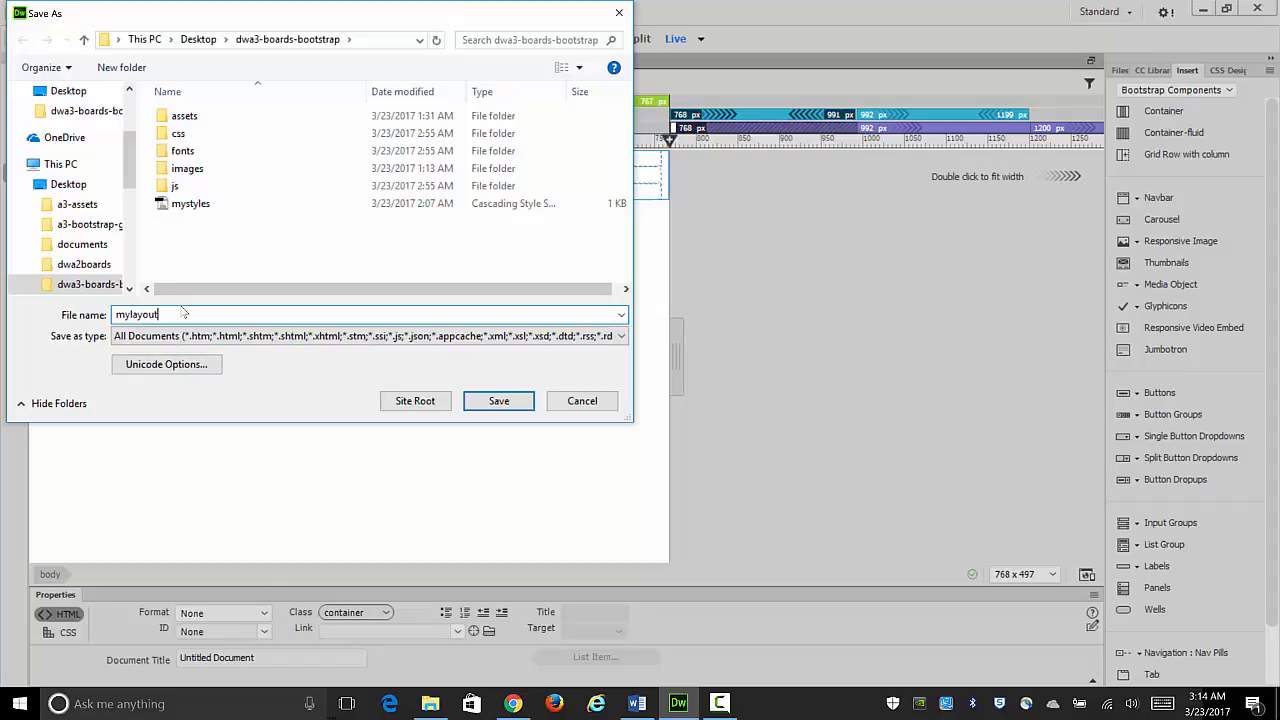
pyautogui.click(498, 400)
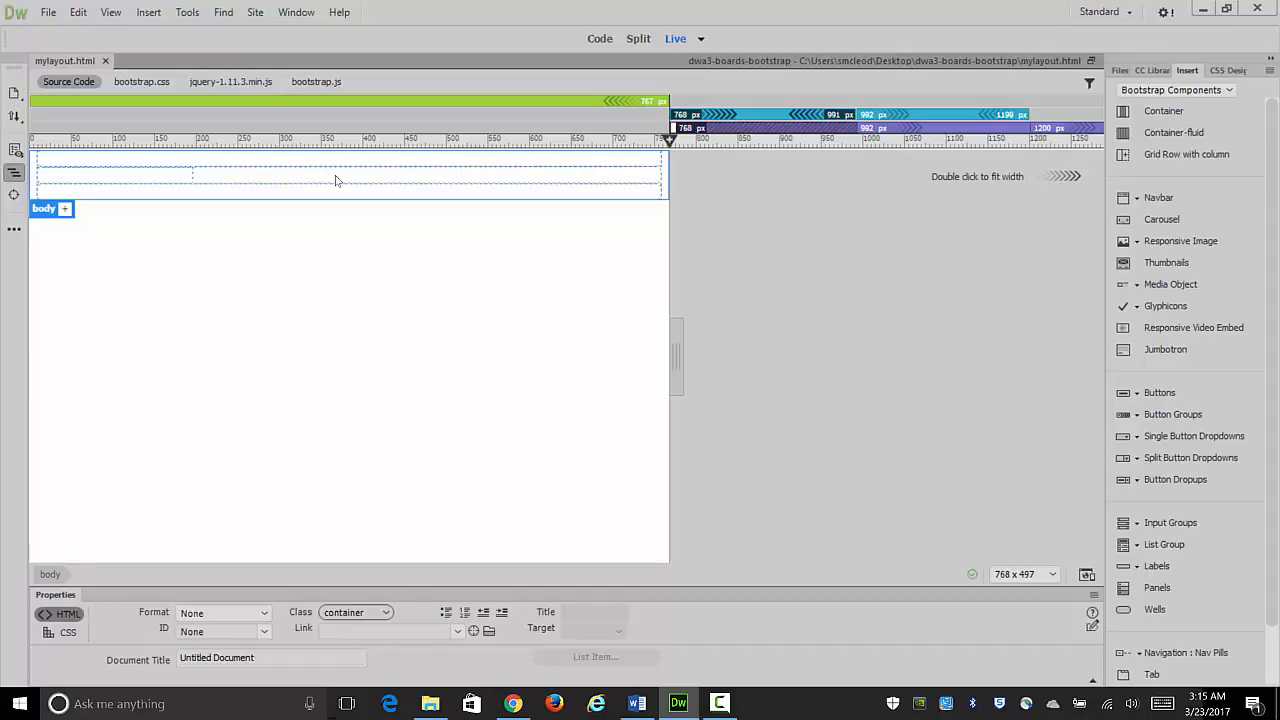
# Step: Show the page in Design view and place the cursor in the header's col-sm-12 column
pyautogui.click(218, 159)
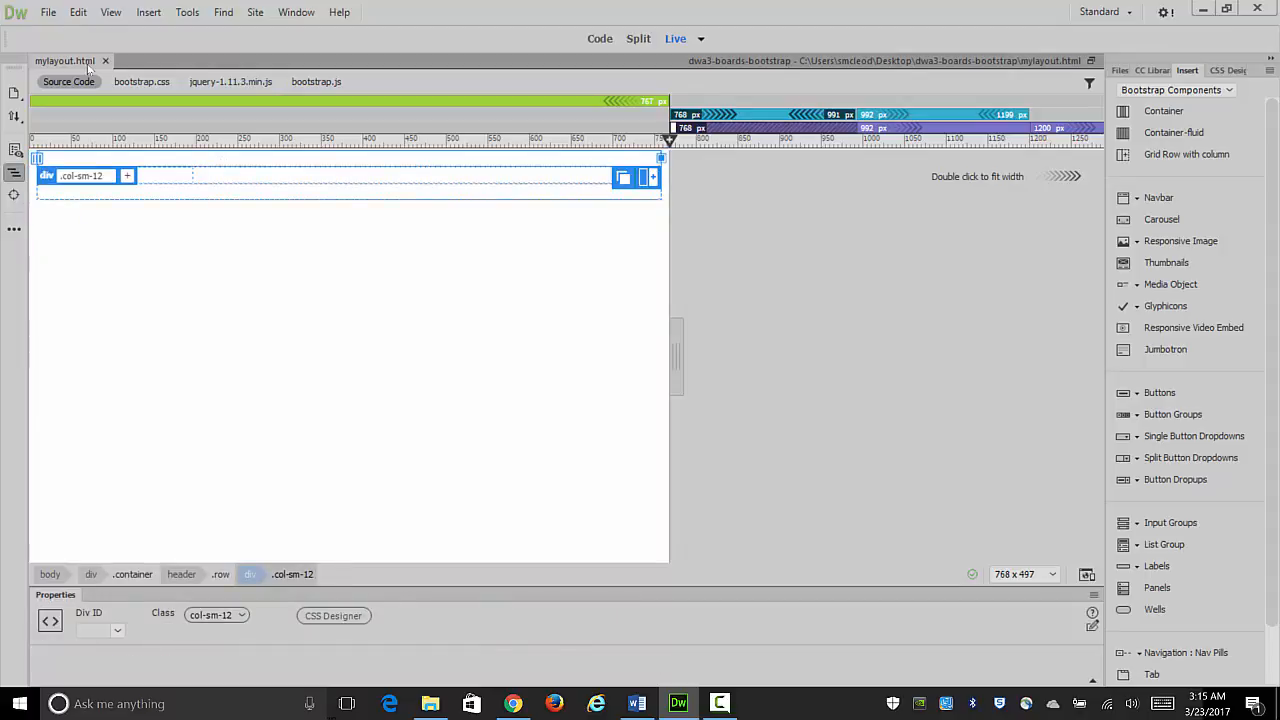
pyautogui.click(701, 38)
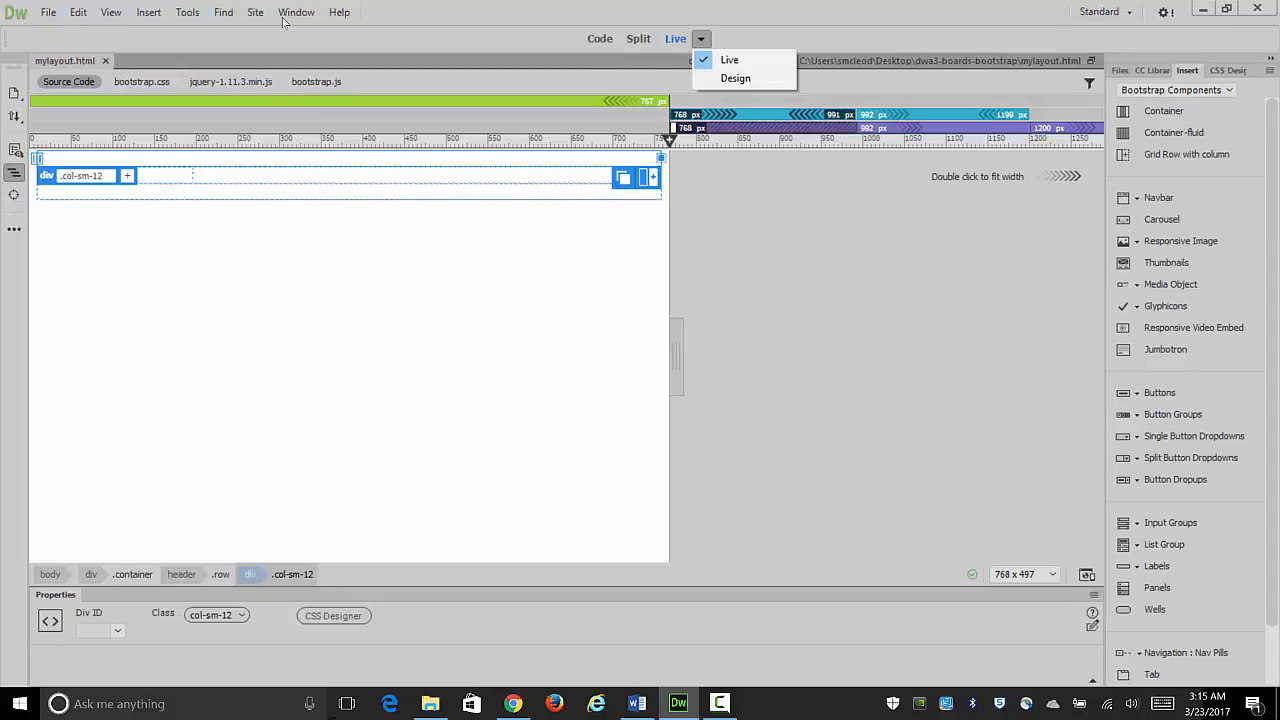
pyautogui.click(710, 80)
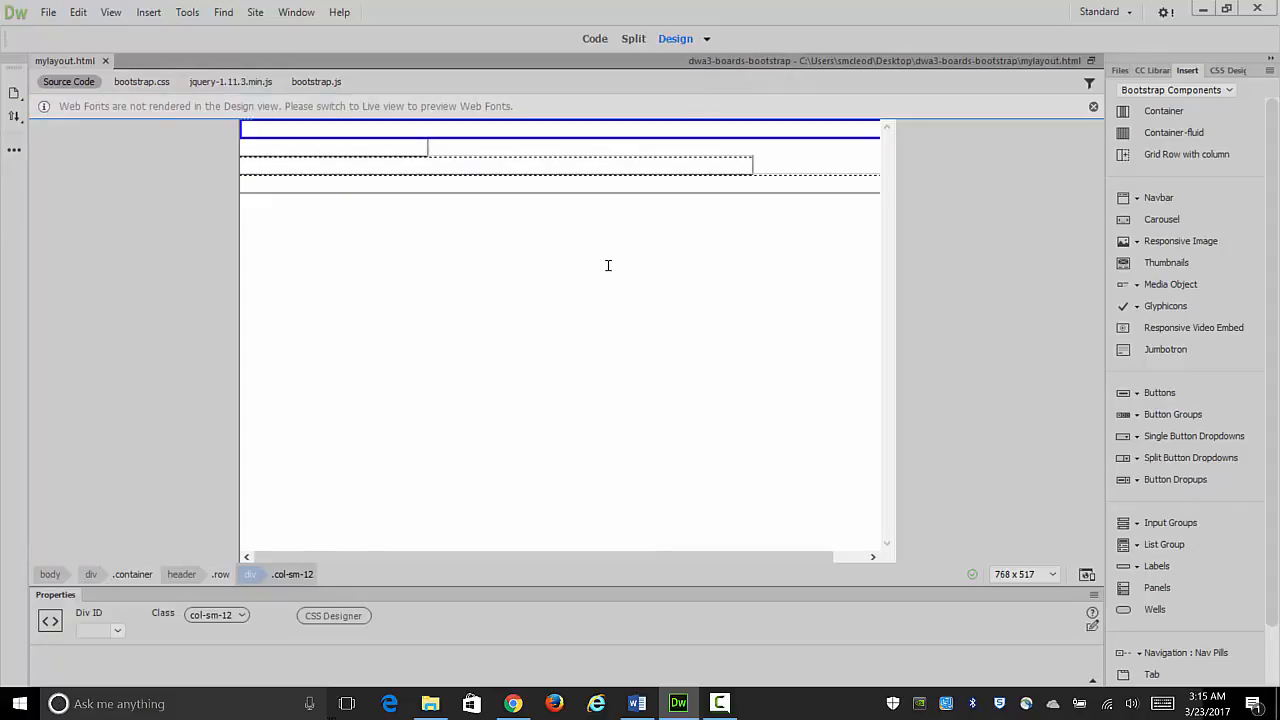
pyautogui.click(409, 129)
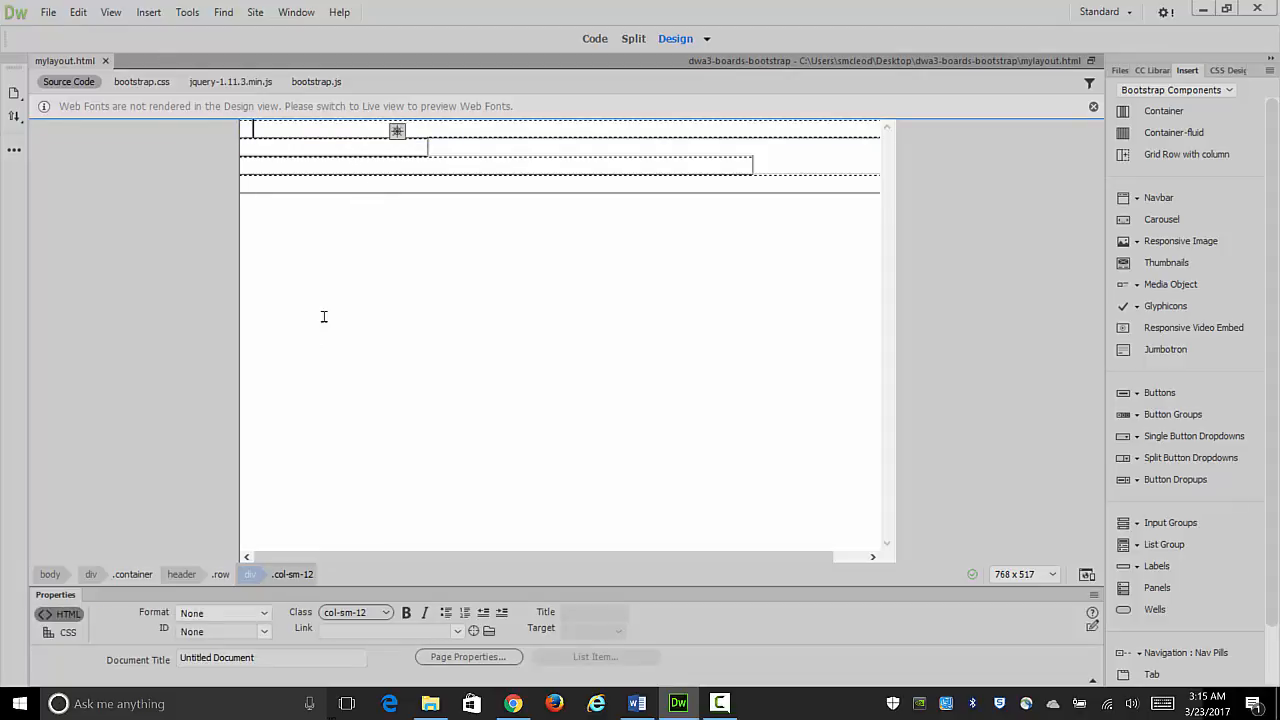
# Step: Insert an H1 heading from the HTML elements into the header's col-sm-12 div
pyautogui.click(250, 576)
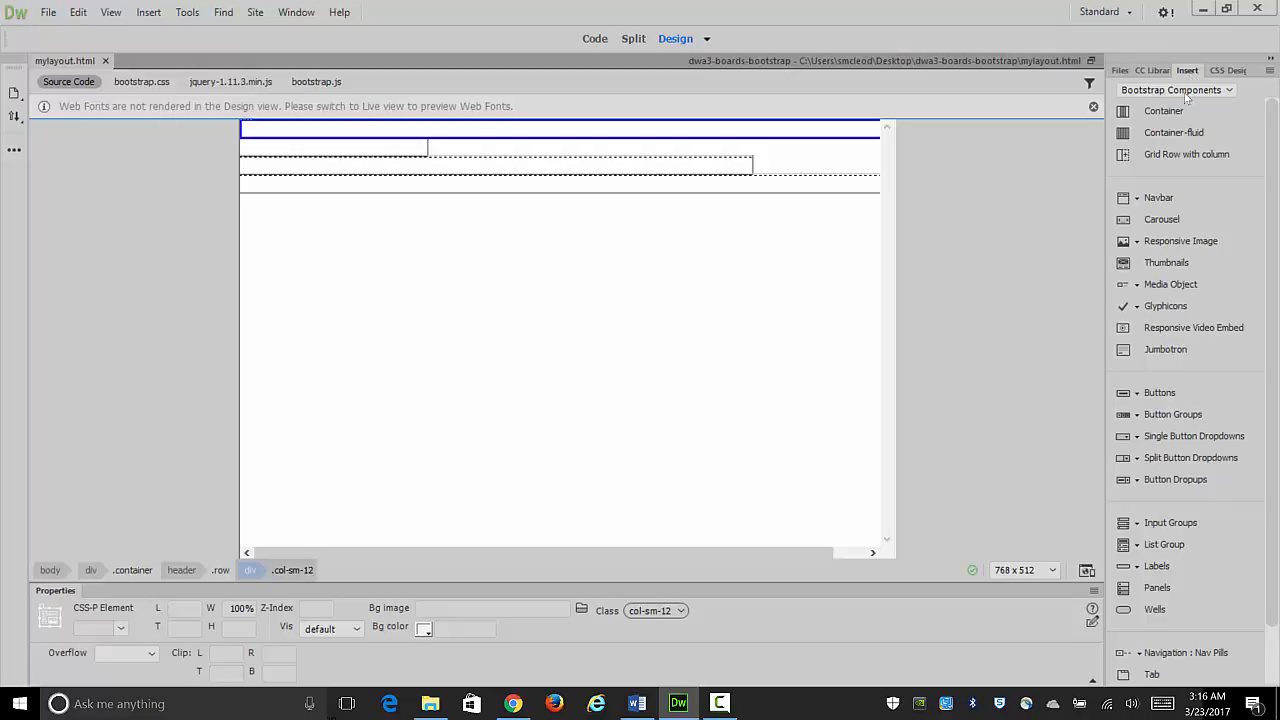
pyautogui.click(1186, 91)
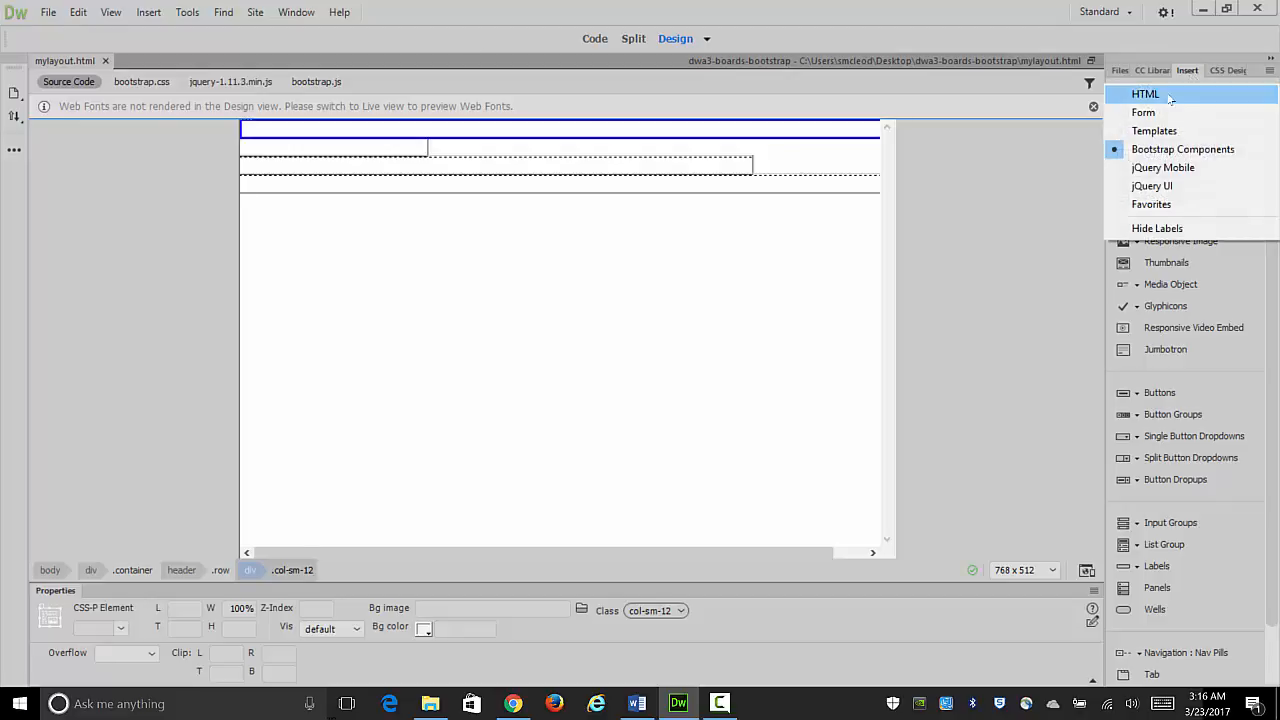
pyautogui.click(1163, 94)
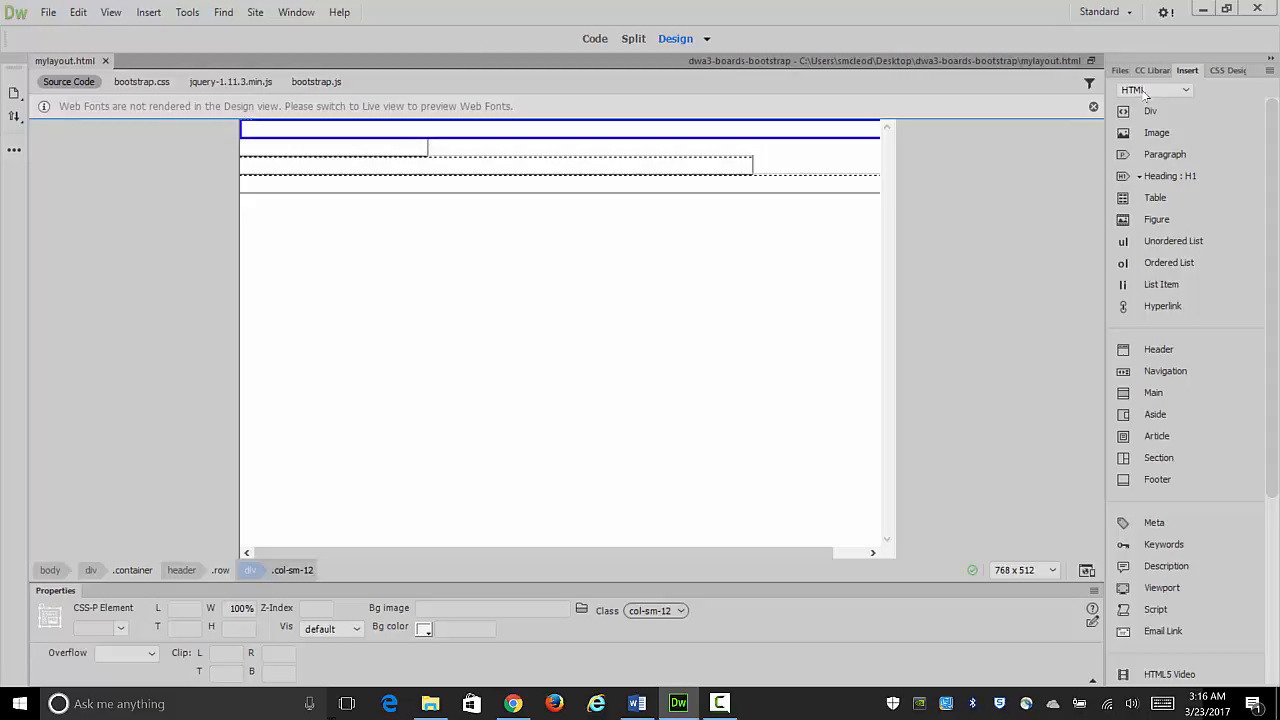
pyautogui.click(1200, 178)
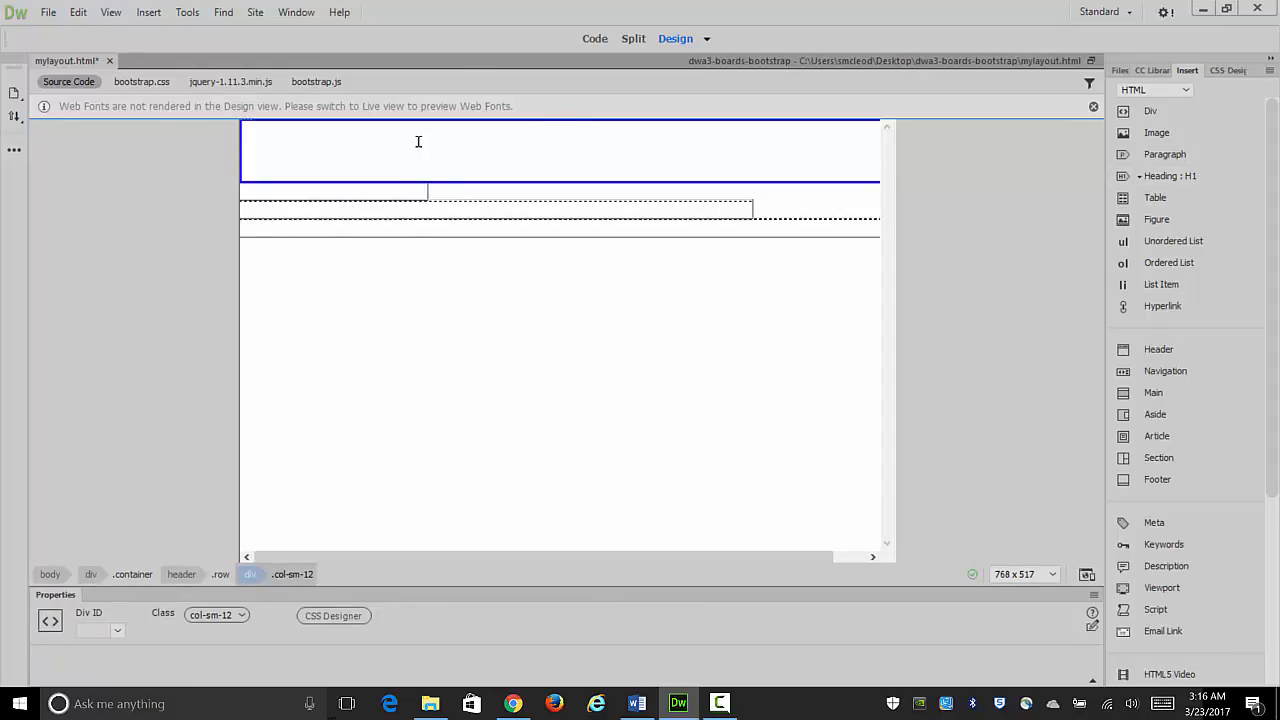
# Step: Enter "Complete Boards" as the text of the header's H1 heading
pyautogui.click(395, 176)
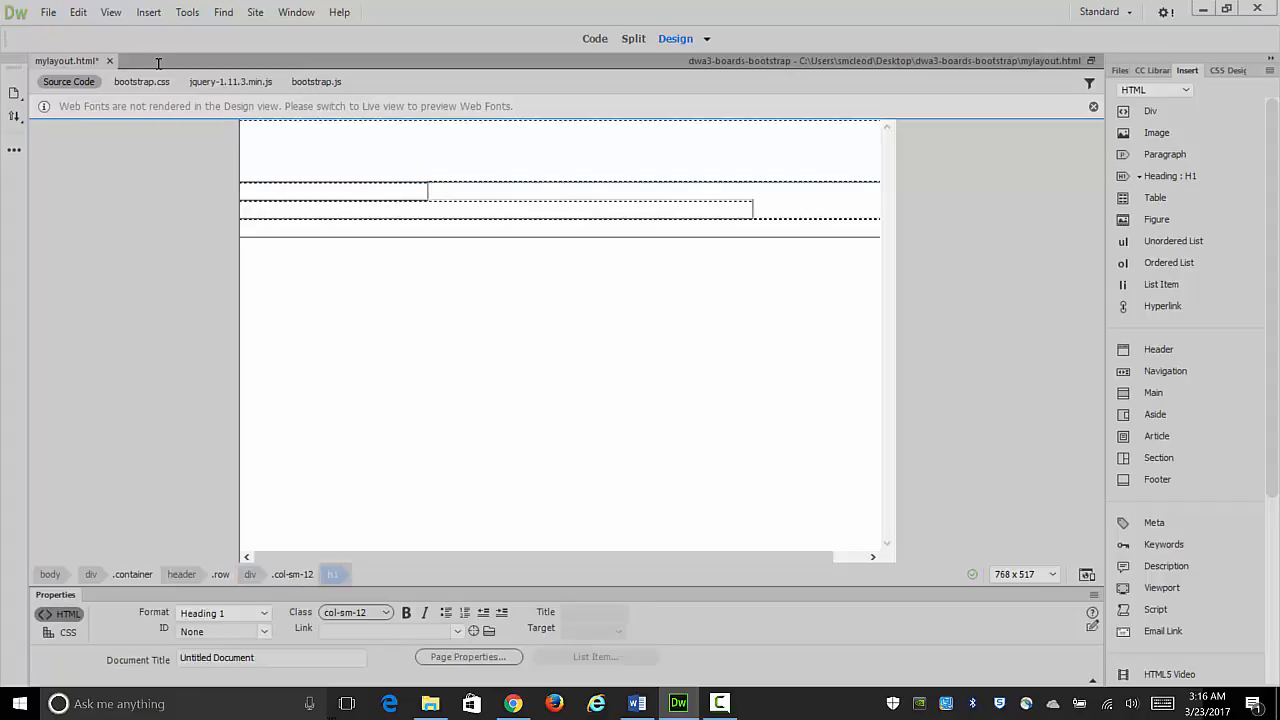
pyautogui.click(132, 232)
pyautogui.click(362, 155)
pyautogui.write('Complete ')
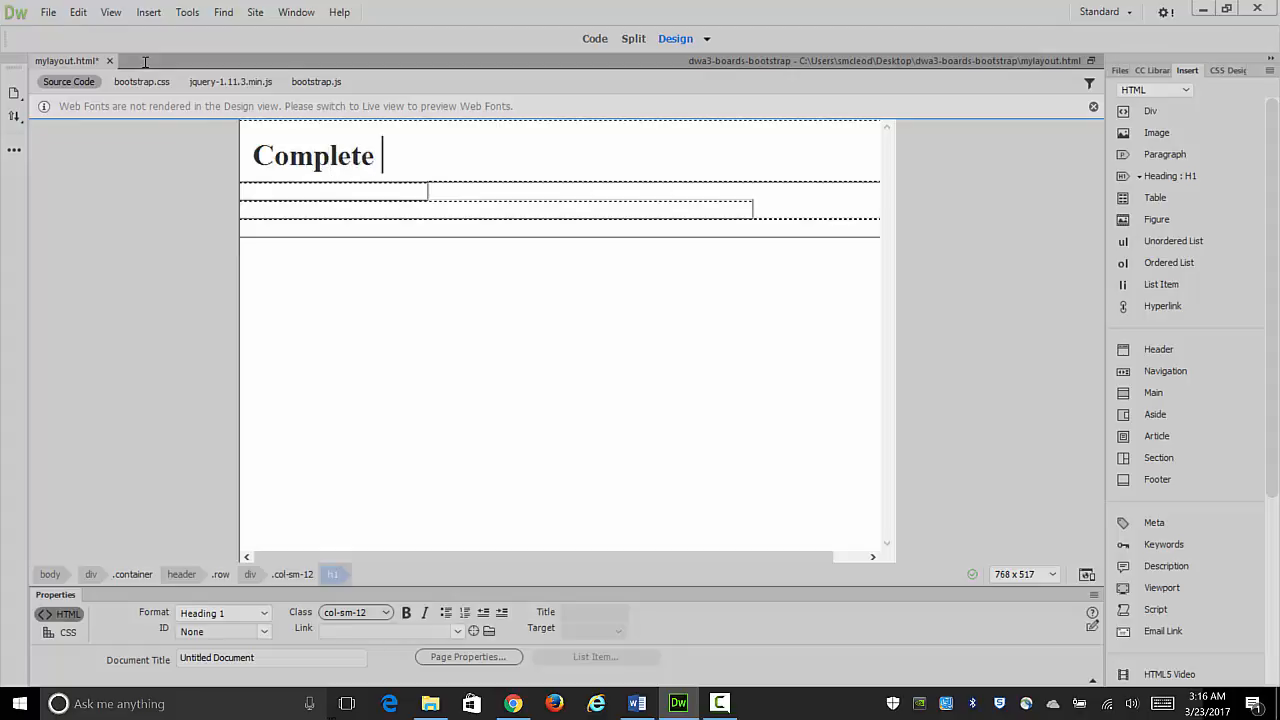
pyautogui.write('Boards')
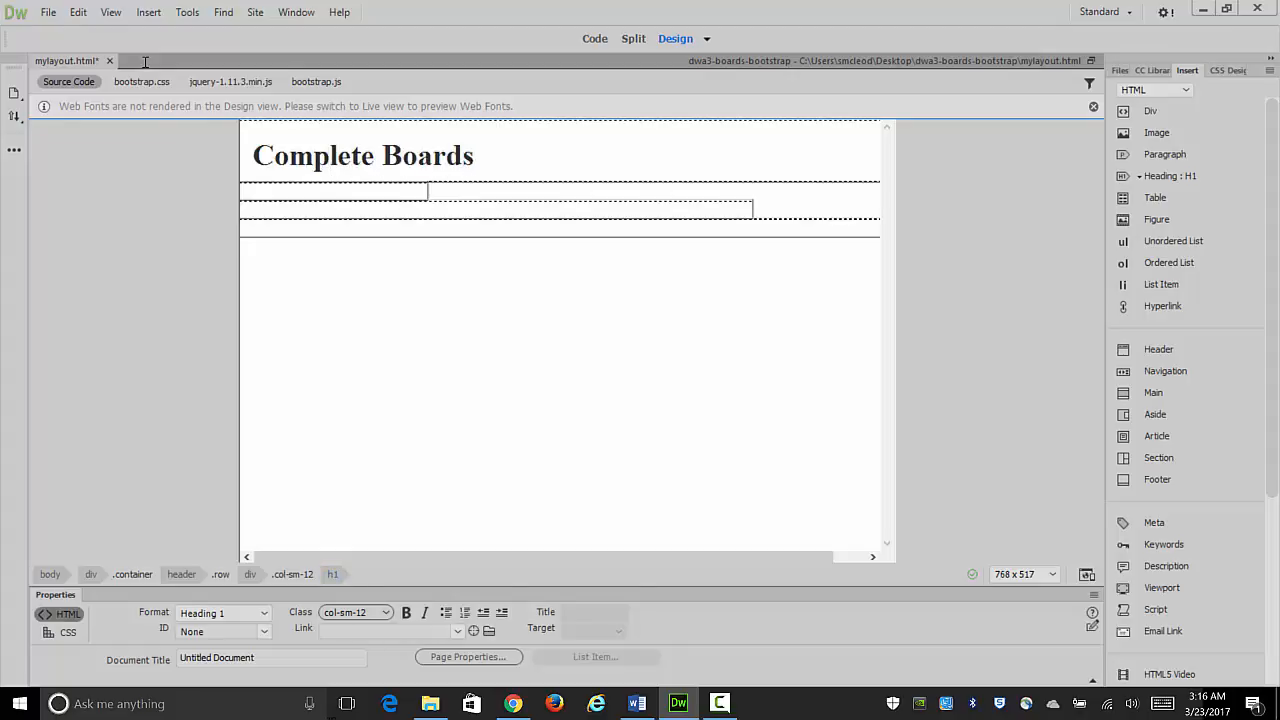
# Step: Add an exclamation mark to the end of the header's H1 heading
pyautogui.write('!')
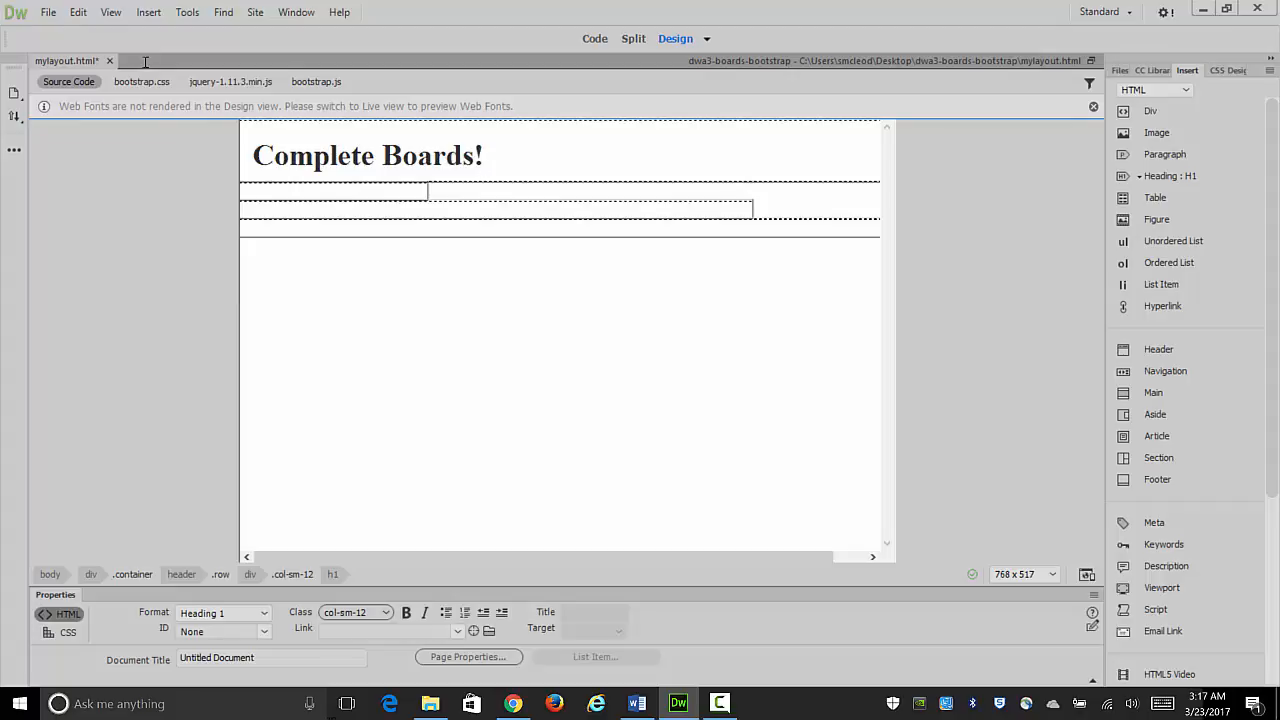
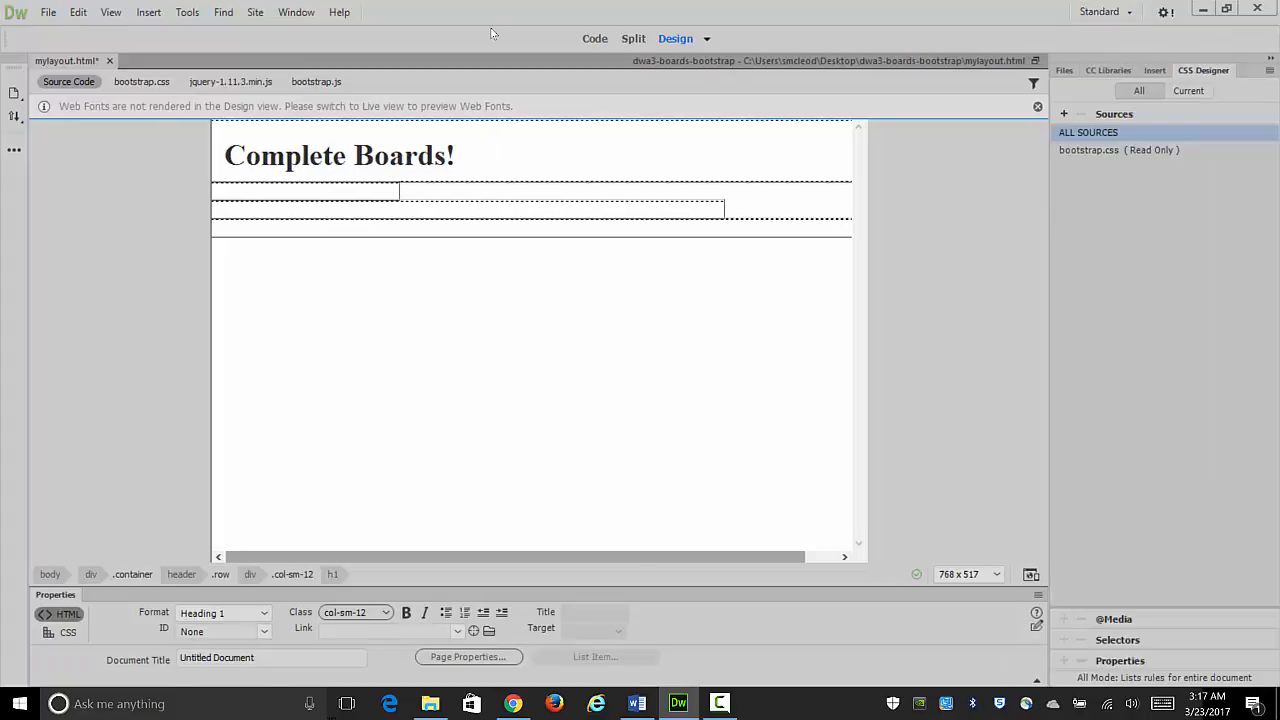
# Step: Attach the existing style sheet mystyles.css from the dwa3-boards-bootstrap folder to the page as a link
pyautogui.click(1064, 114)
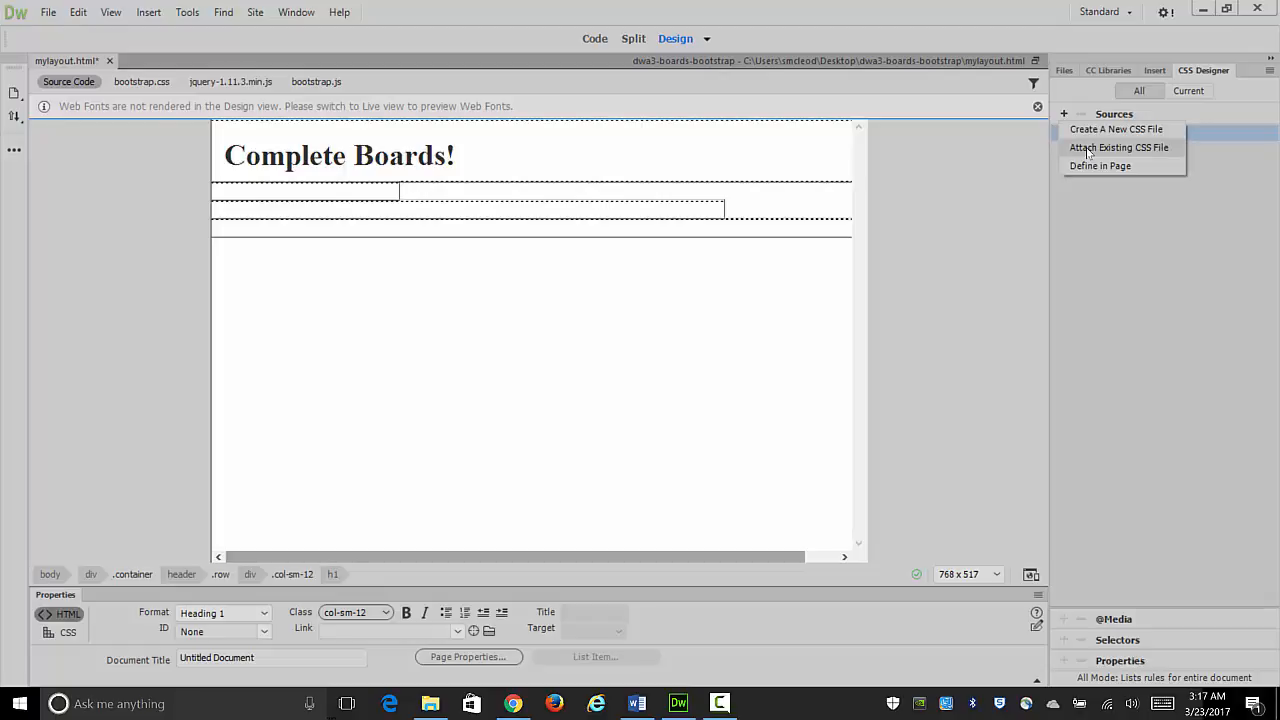
pyautogui.click(1100, 147)
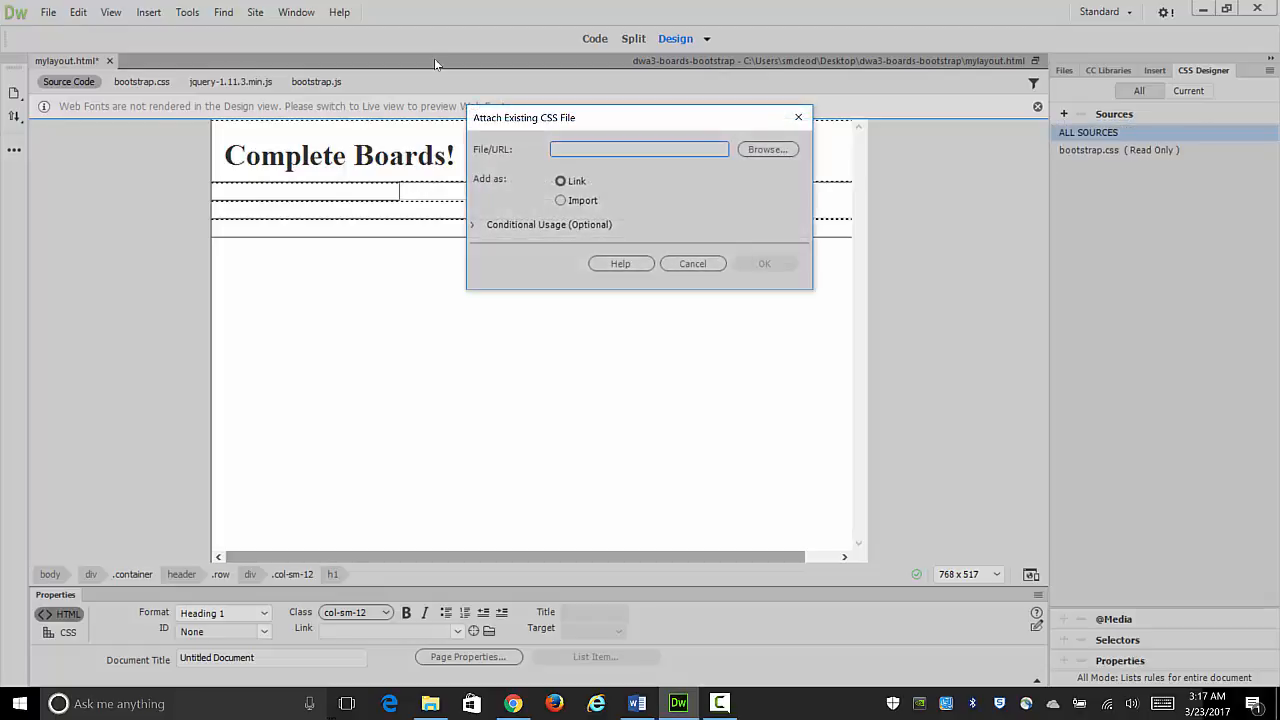
pyautogui.click(765, 149)
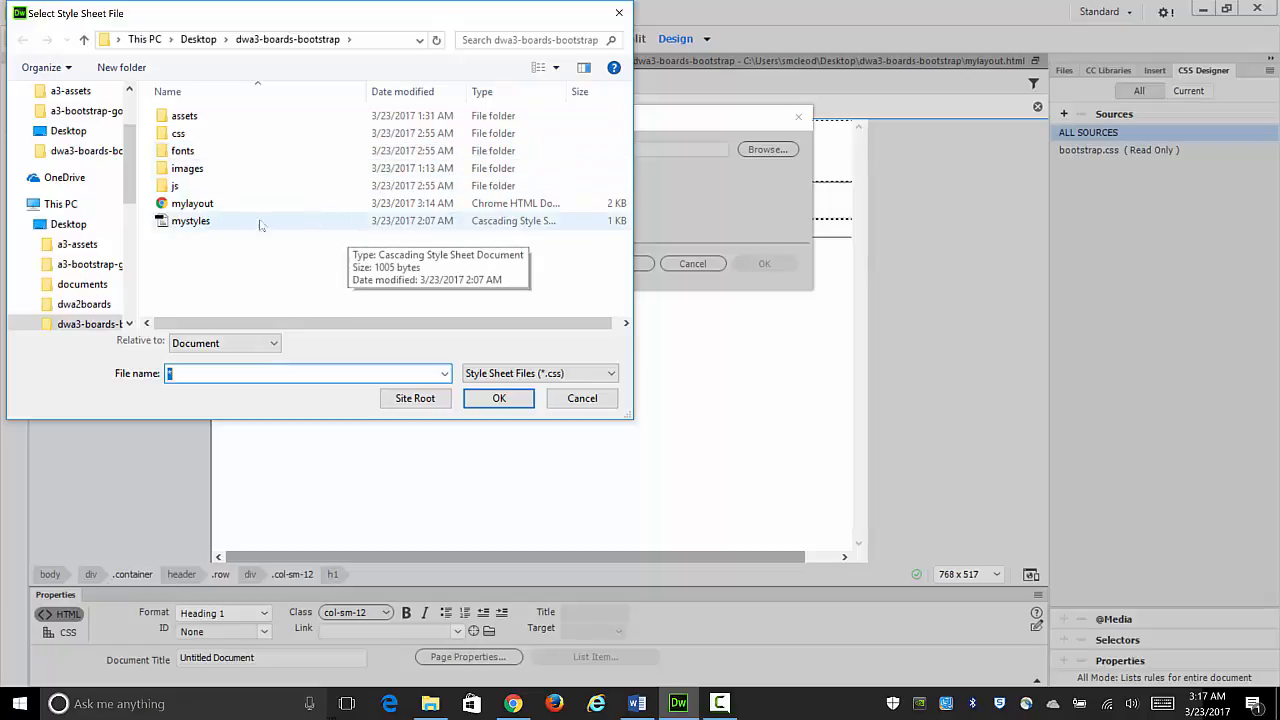
pyautogui.doubleClick(178, 221)
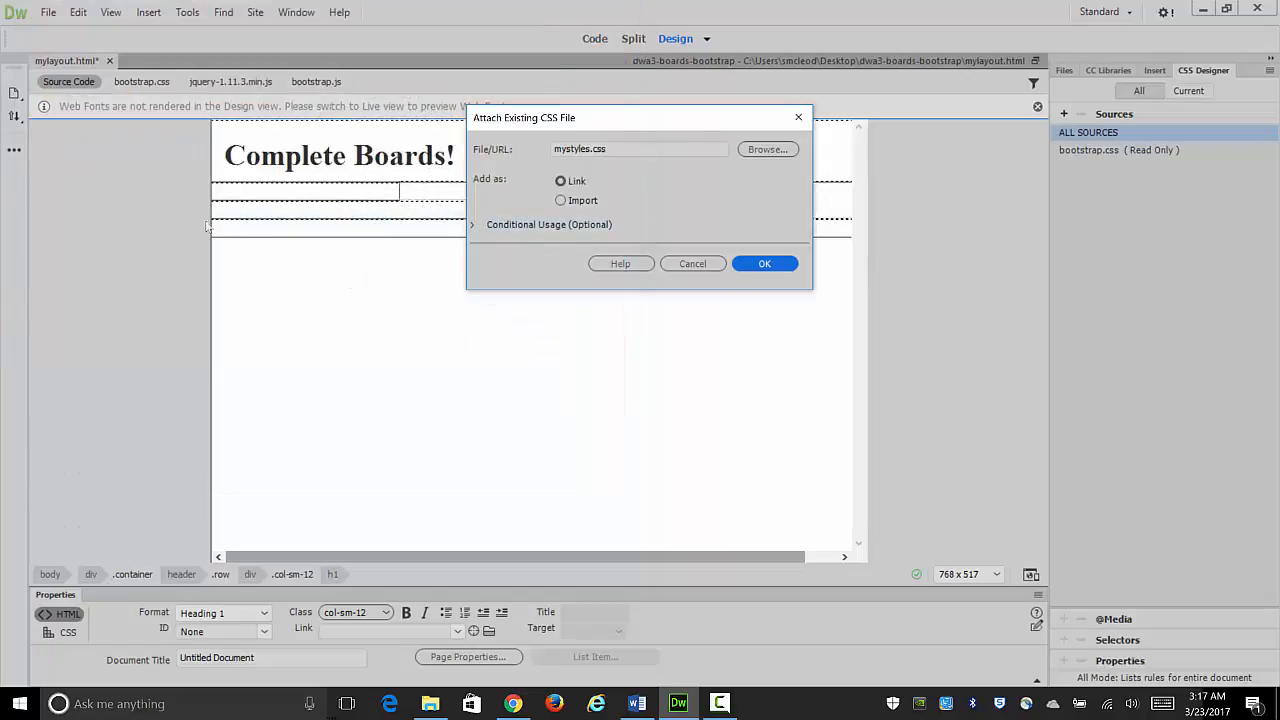
pyautogui.click(760, 264)
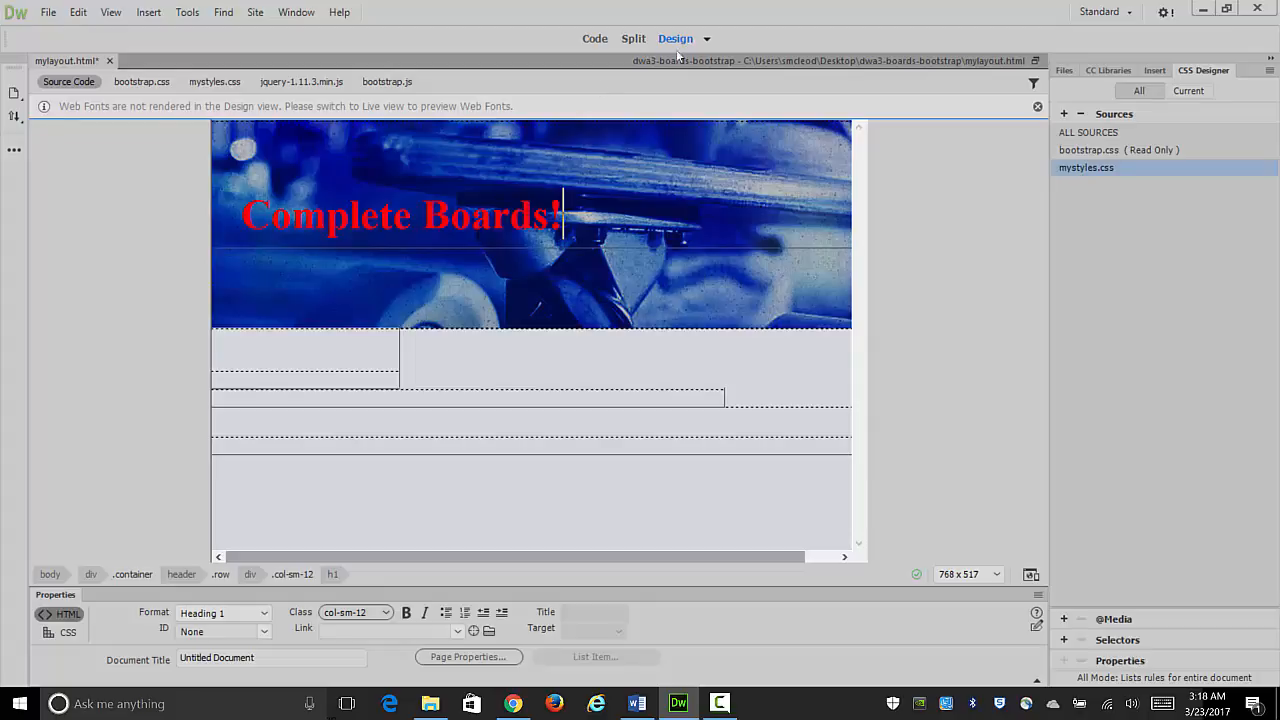
# Step: Preview the styled page in Live view, then return to Design view
pyautogui.click(706, 38)
pyautogui.click(733, 62)
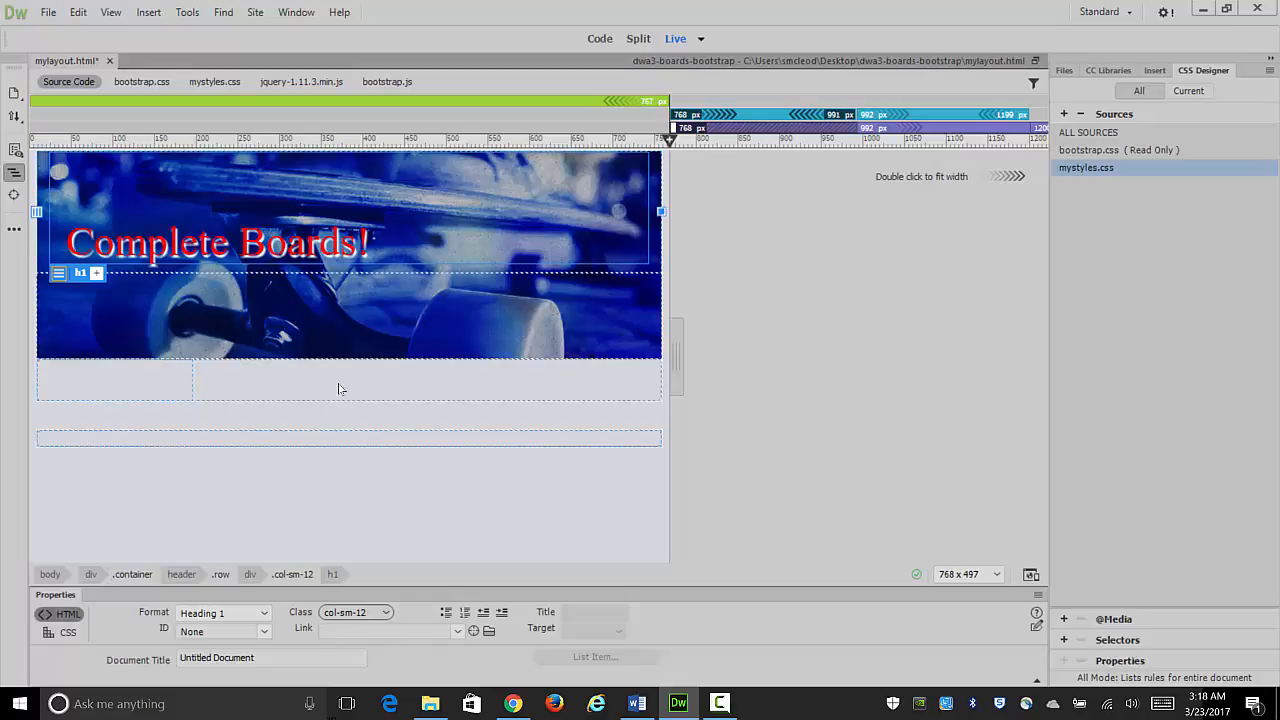
pyautogui.click(702, 39)
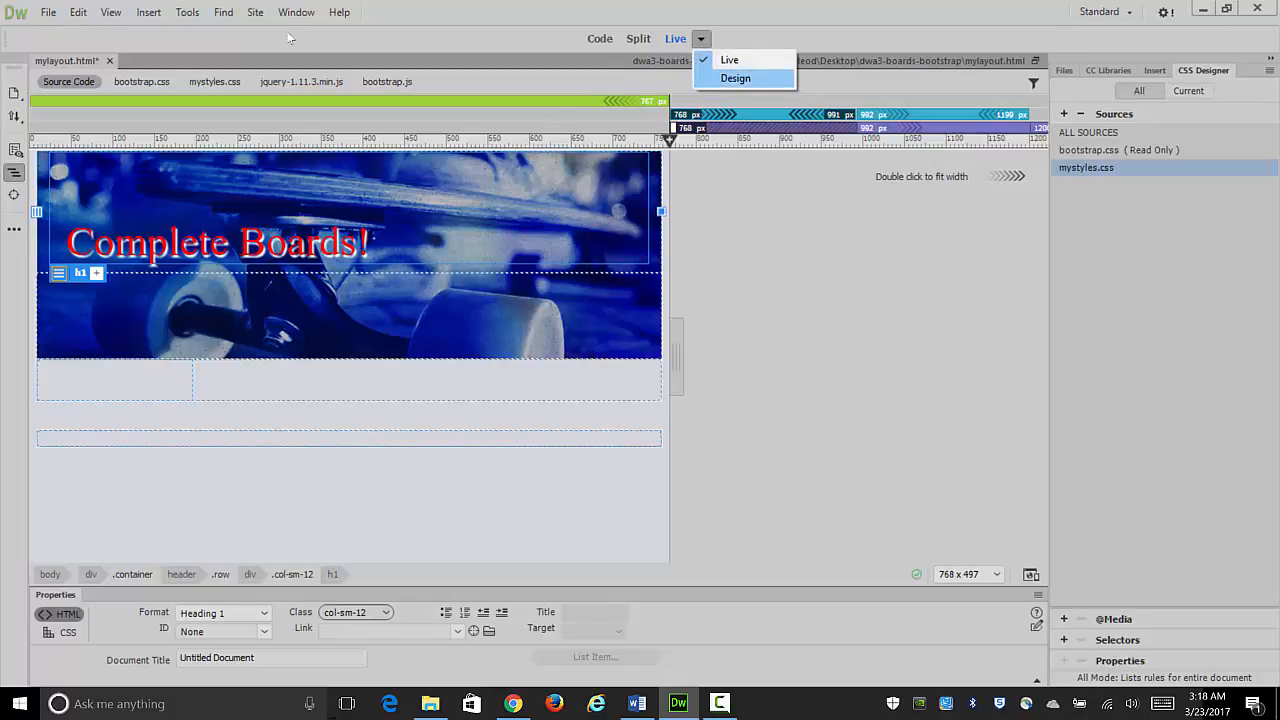
pyautogui.click(735, 78)
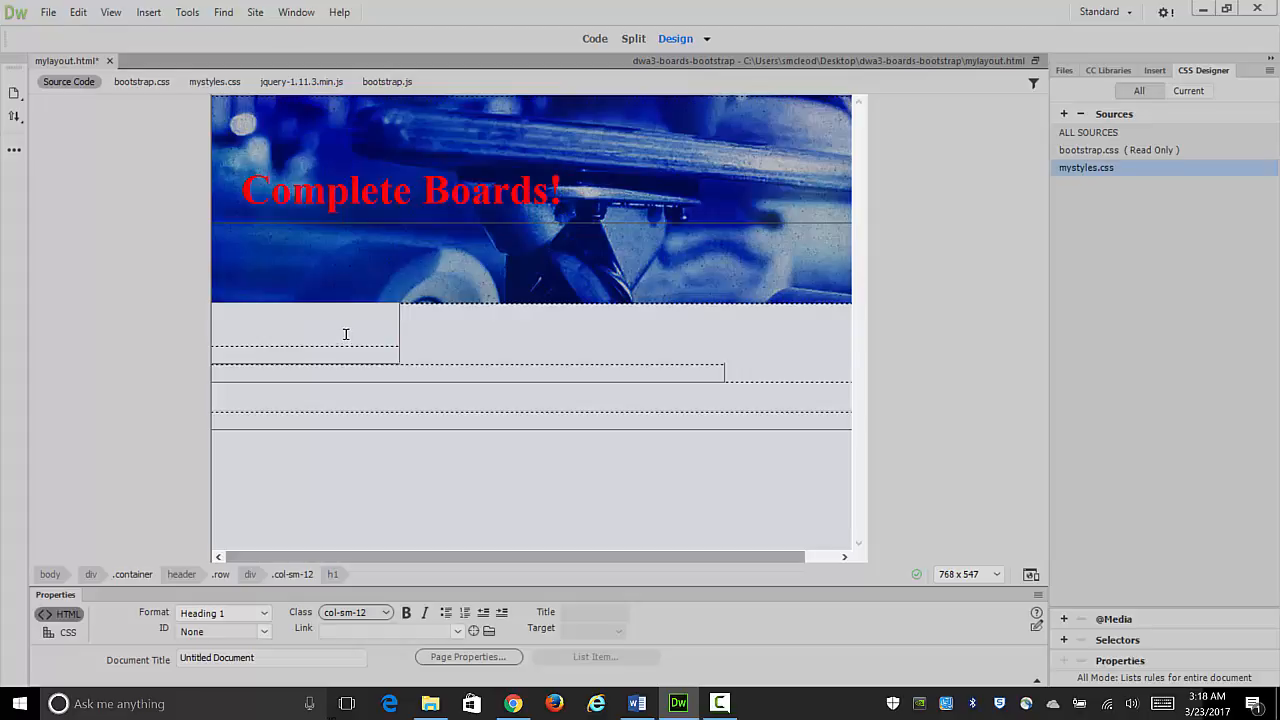
# Step: Select the nav col-sm-3 element below the header to check the area it covers
pyautogui.click(224, 354)
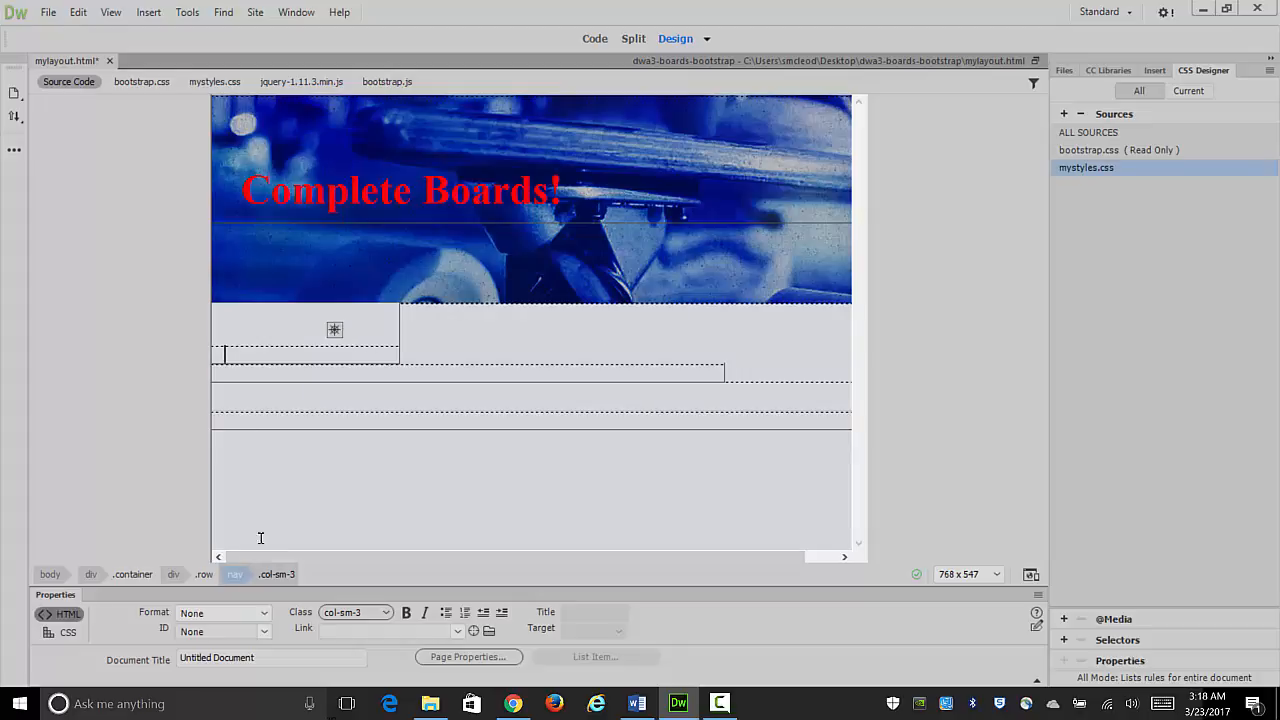
pyautogui.click(242, 575)
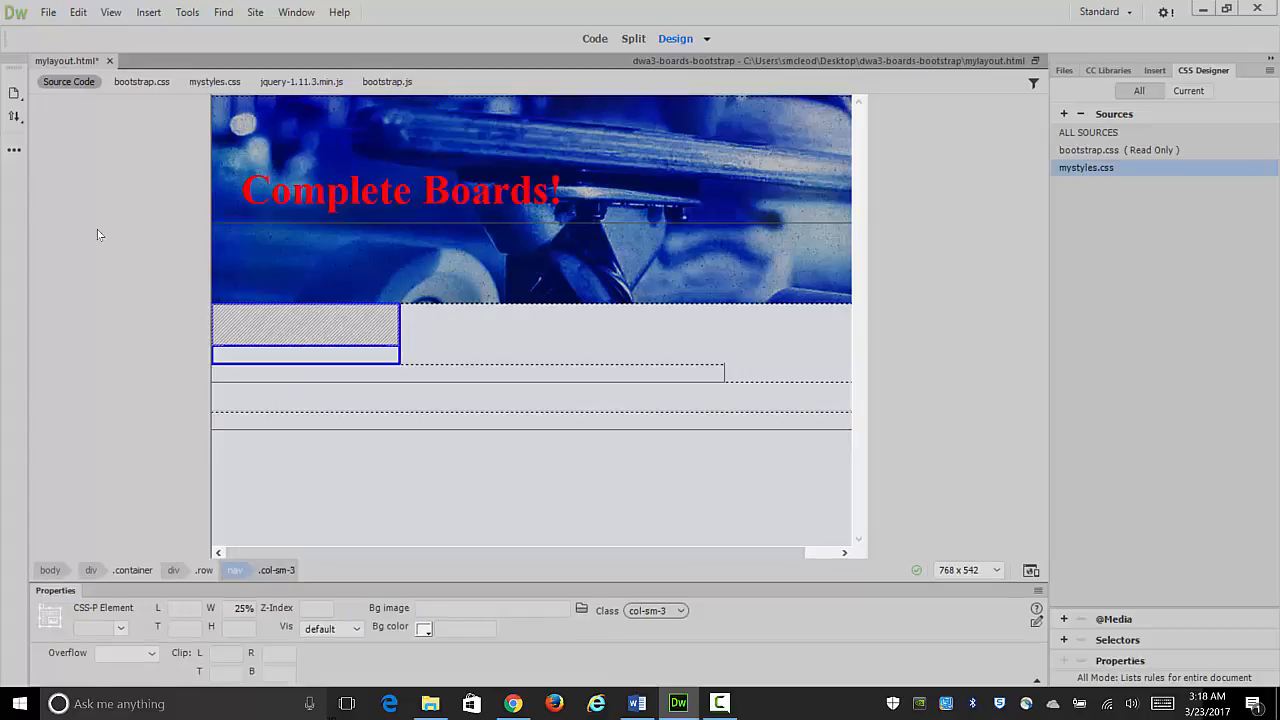
pyautogui.click(572, 334)
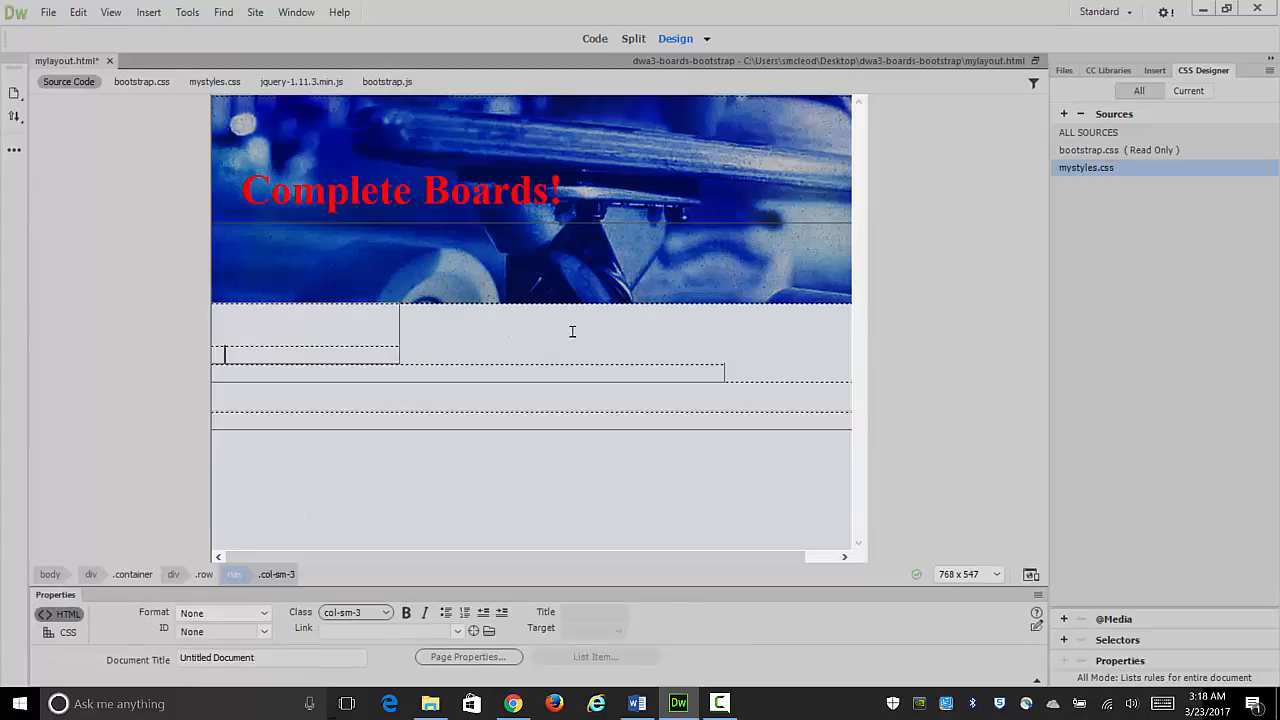
# Step: Insert an H2 heading reading "Page Heading" into the main col-sm-9 element
pyautogui.click(571, 373)
pyautogui.click(240, 574)
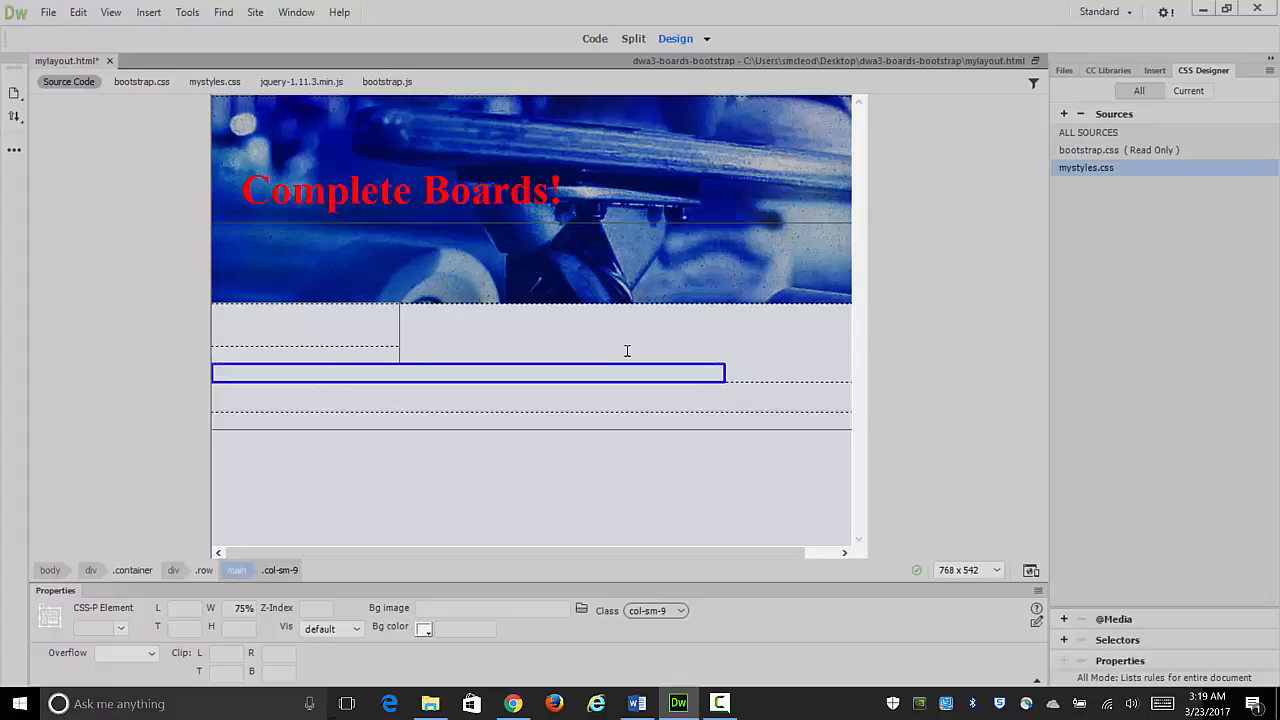
pyautogui.click(574, 374)
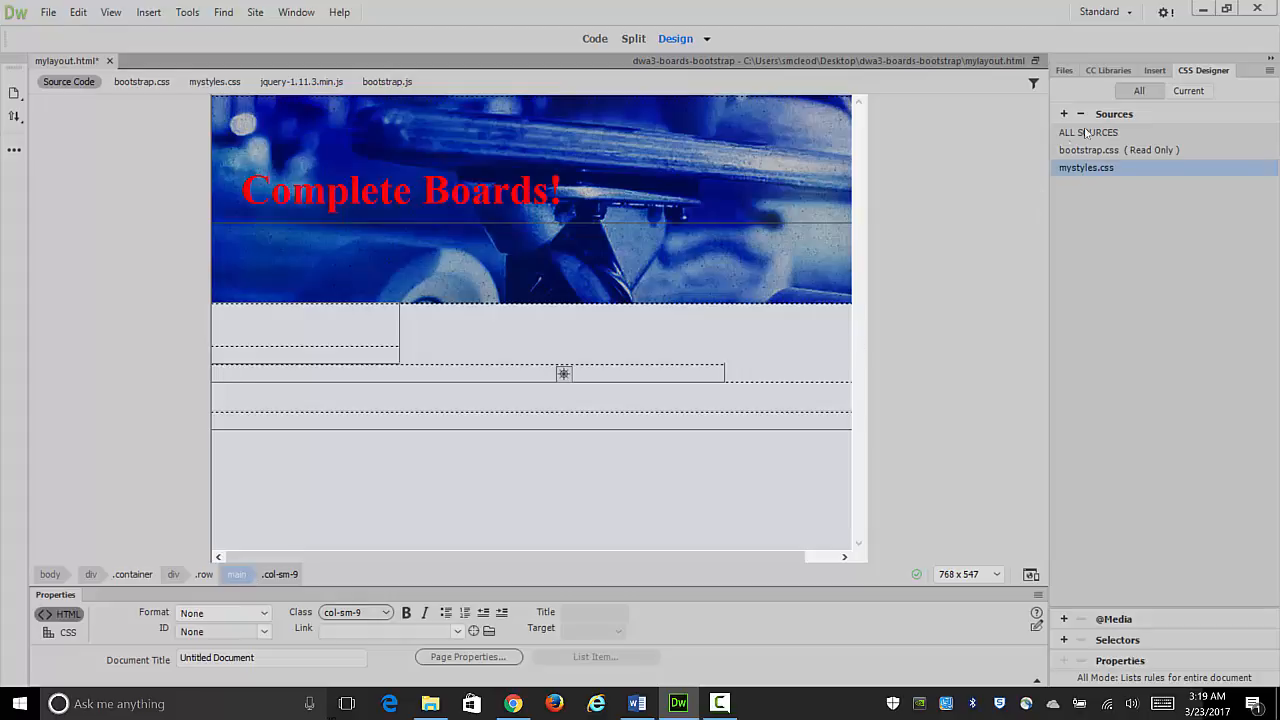
pyautogui.click(1155, 71)
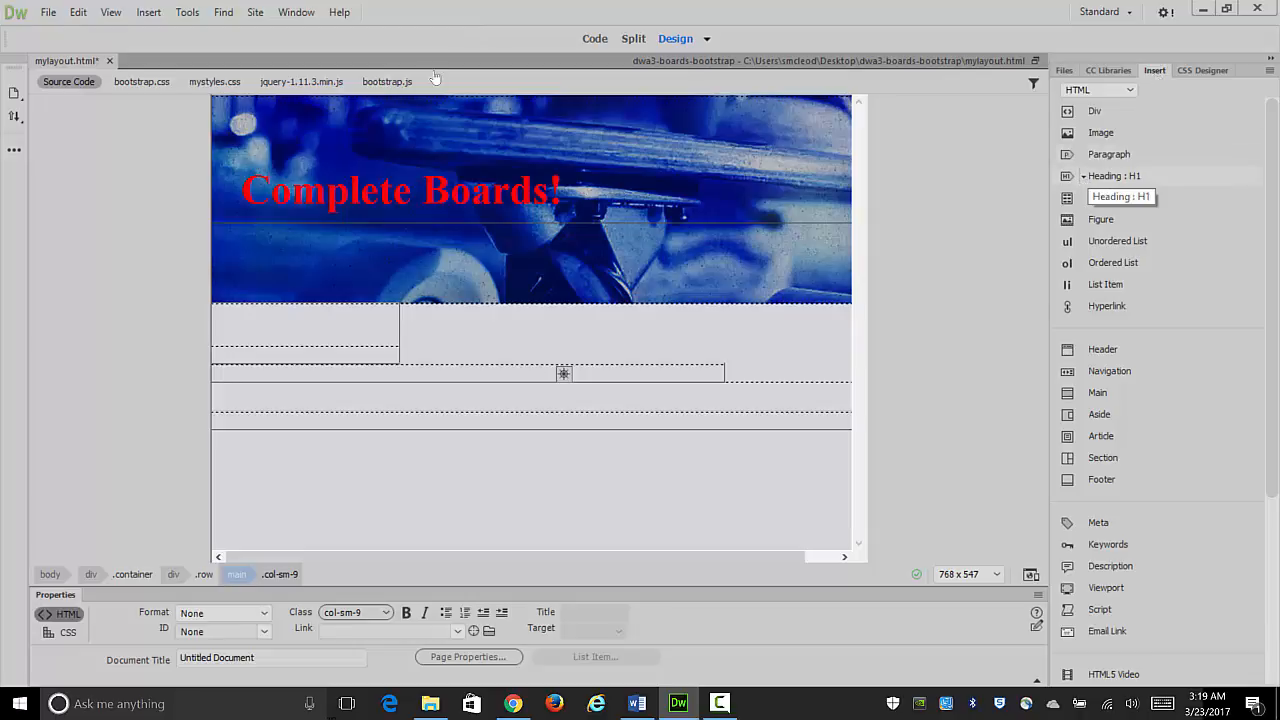
pyautogui.click(1083, 177)
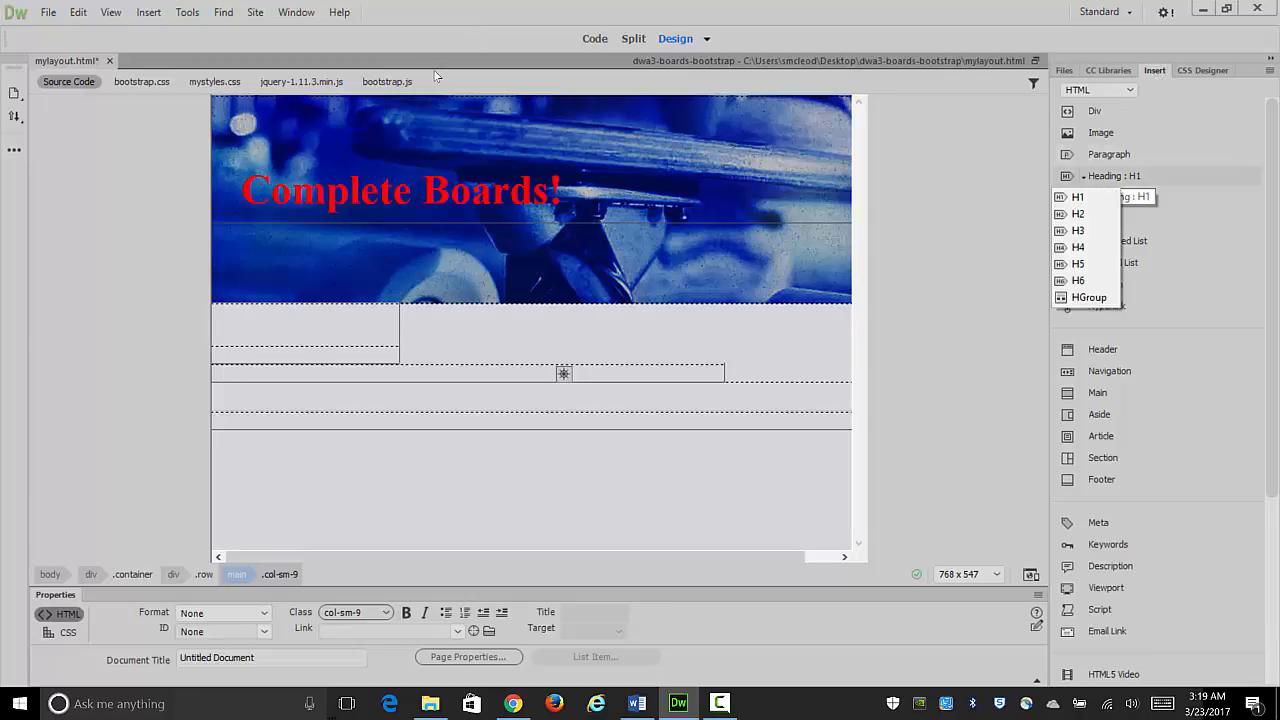
pyautogui.click(1078, 215)
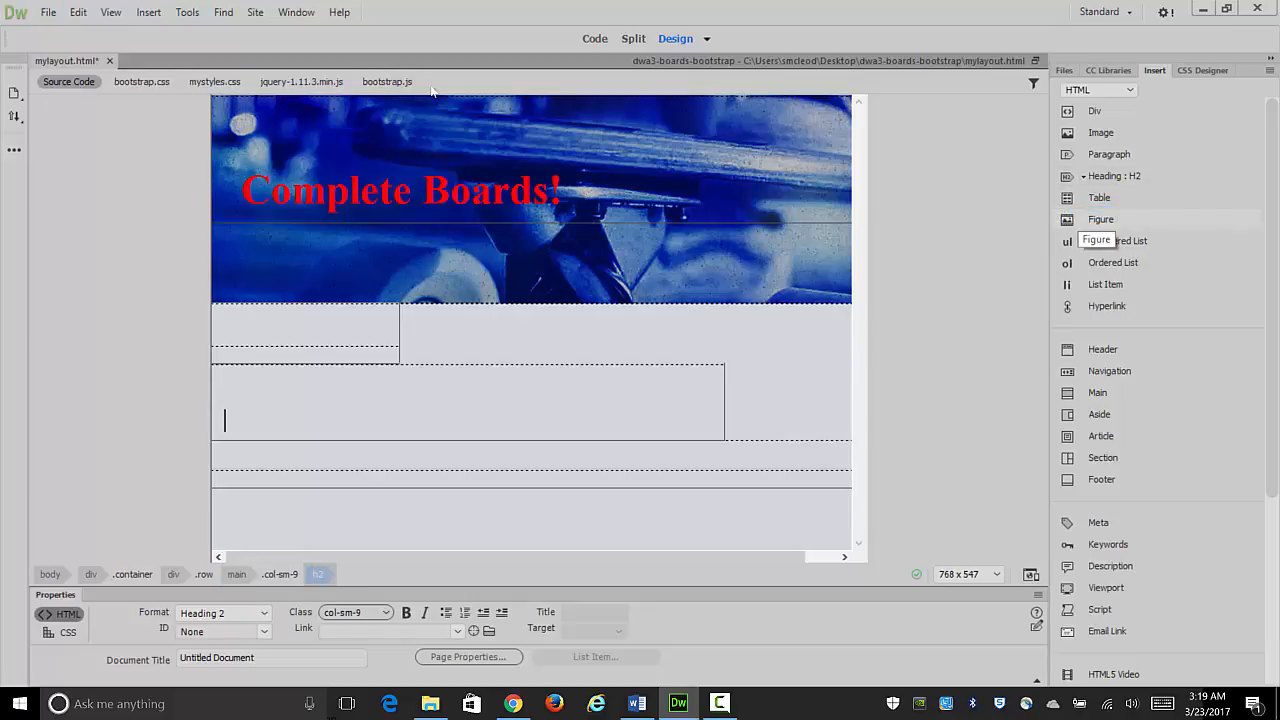
pyautogui.write('Page Heading')
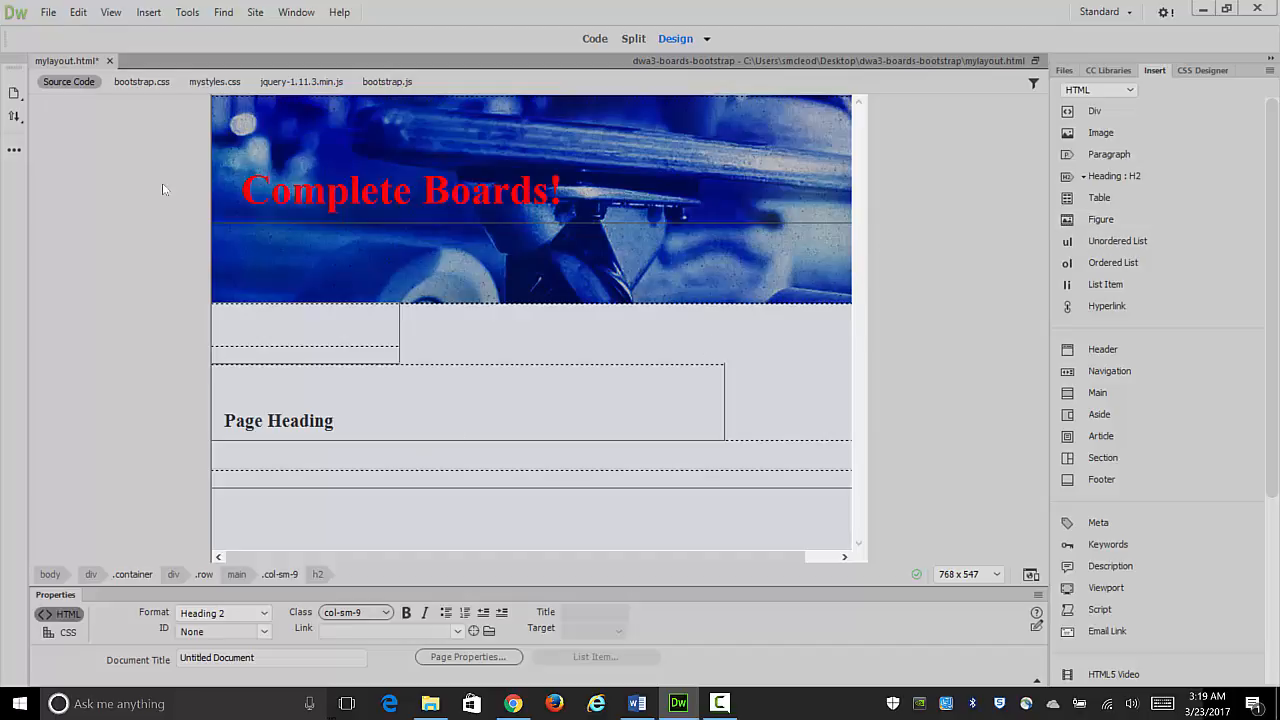
# Step: Enter "Copyright Complete Boards, Inc., all rights reserved, all wrongs avenged!" in the footer's col-sm-12 div
pyautogui.click(408, 463)
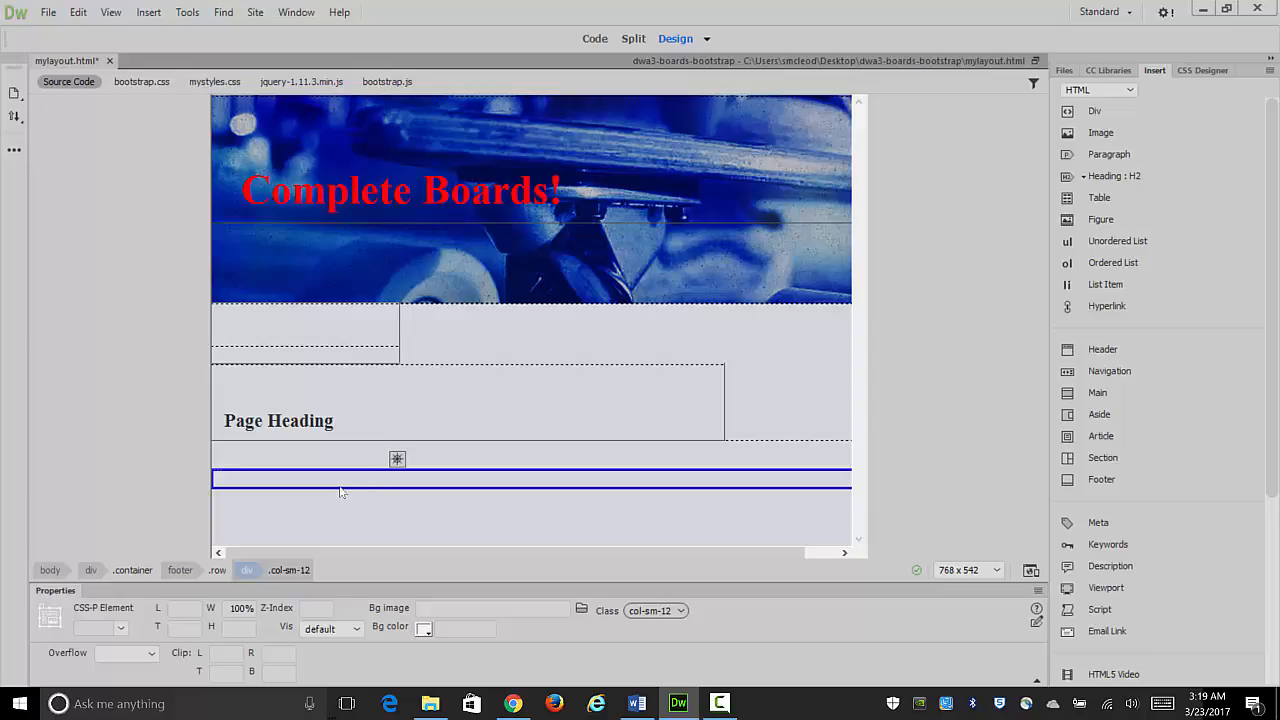
pyautogui.click(192, 570)
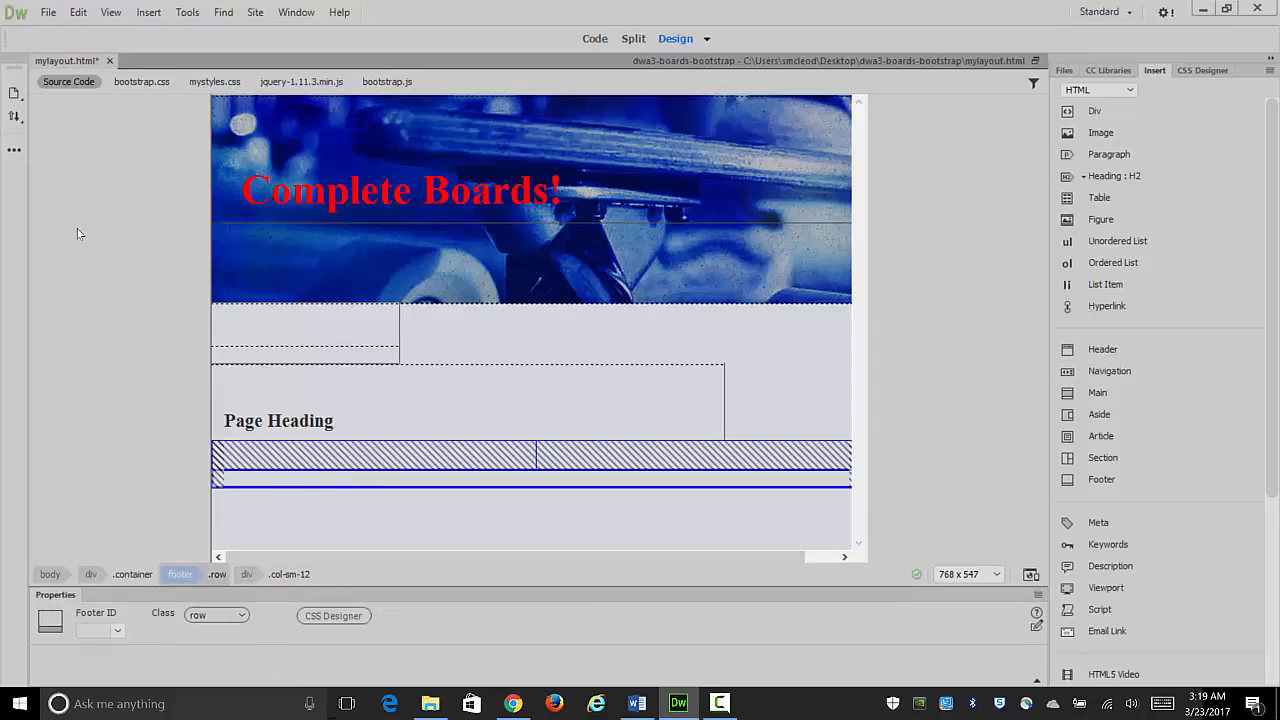
pyautogui.click(248, 576)
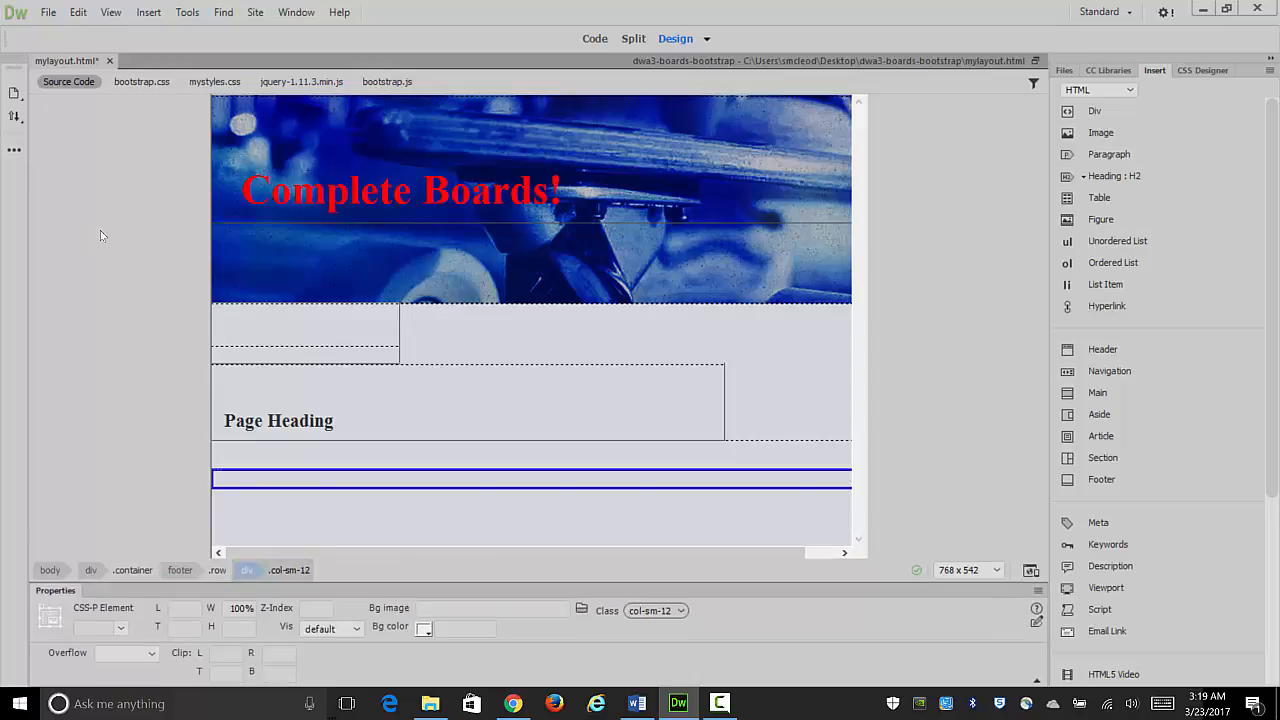
pyautogui.click(308, 477)
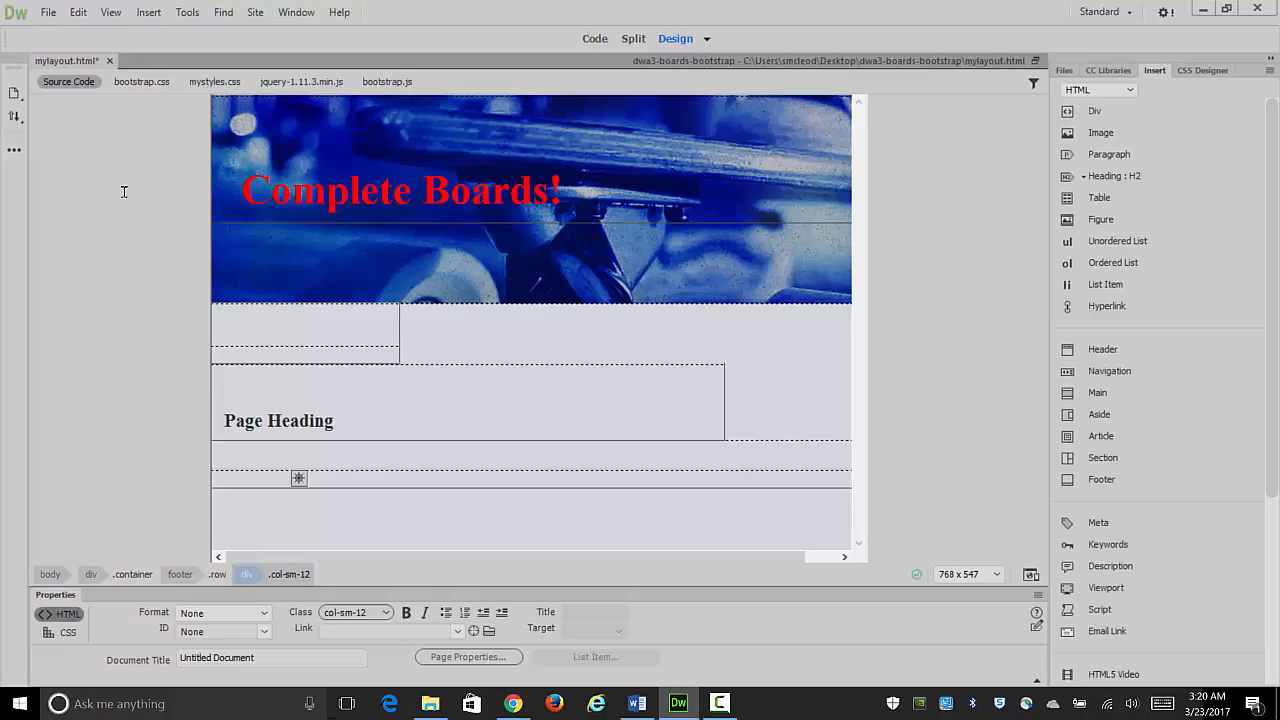
pyautogui.write('Copyright ')
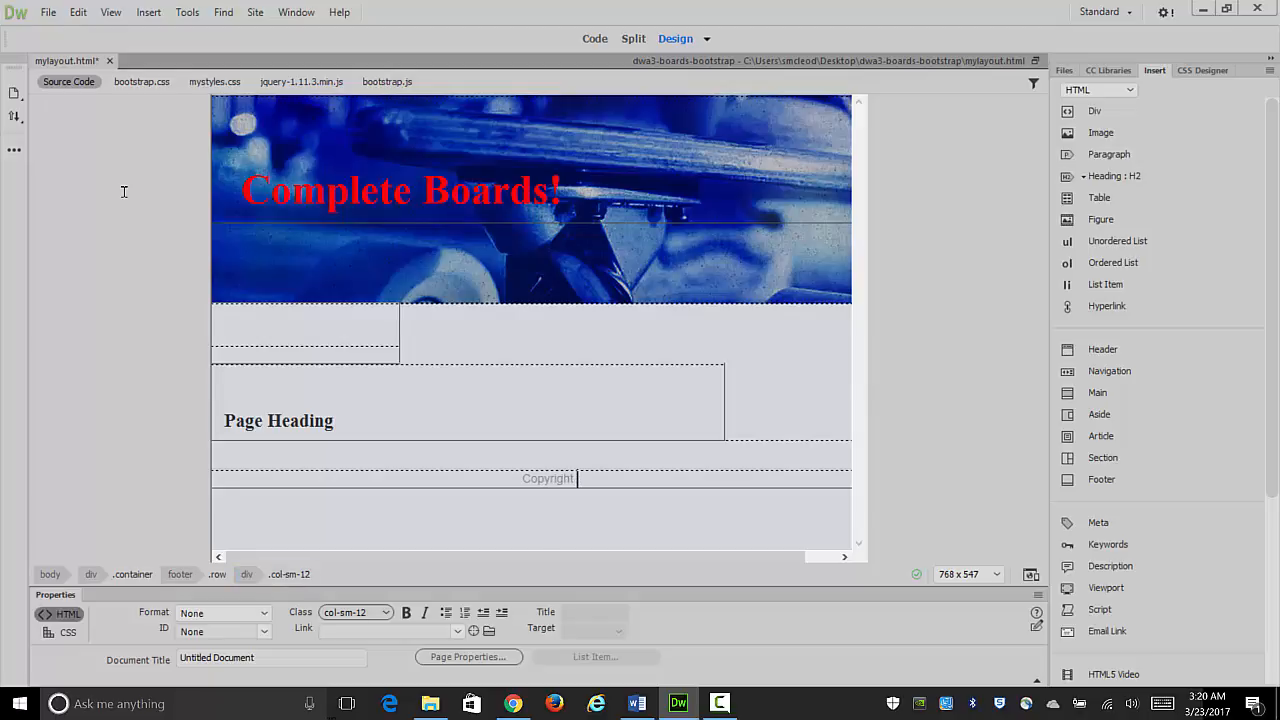
pyautogui.write('Complete Boards,')
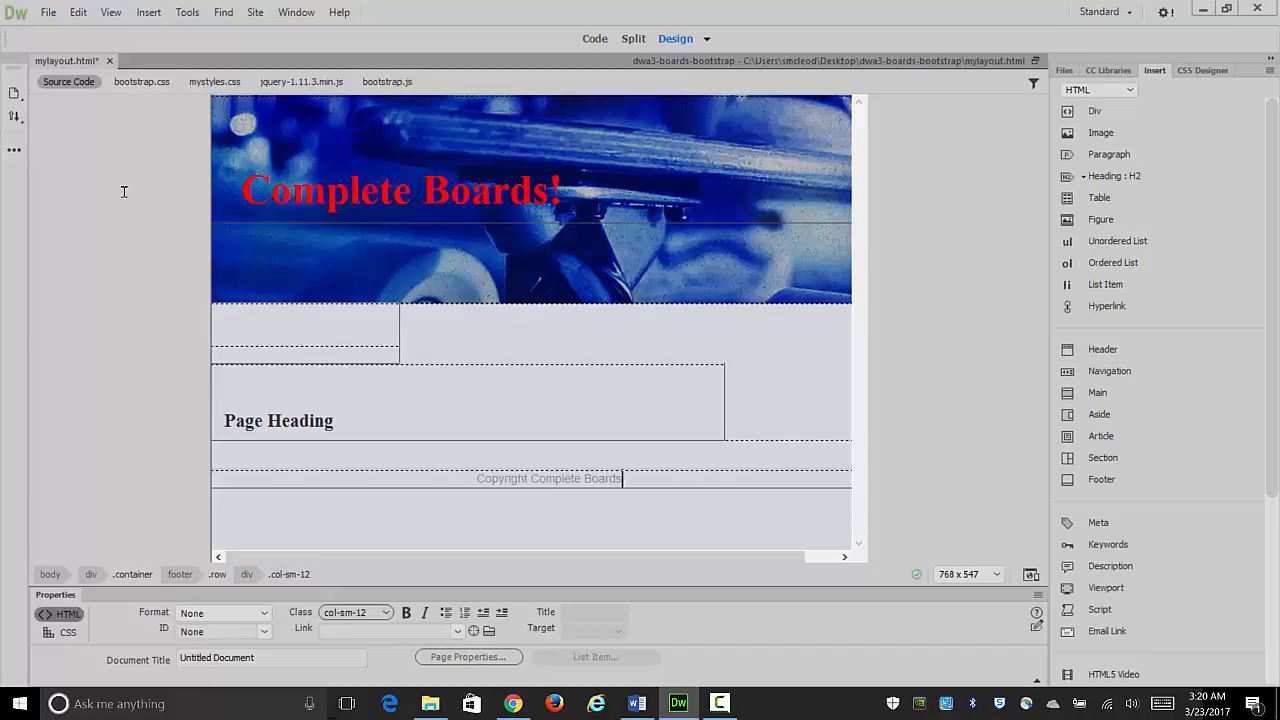
pyautogui.write(' Inc')
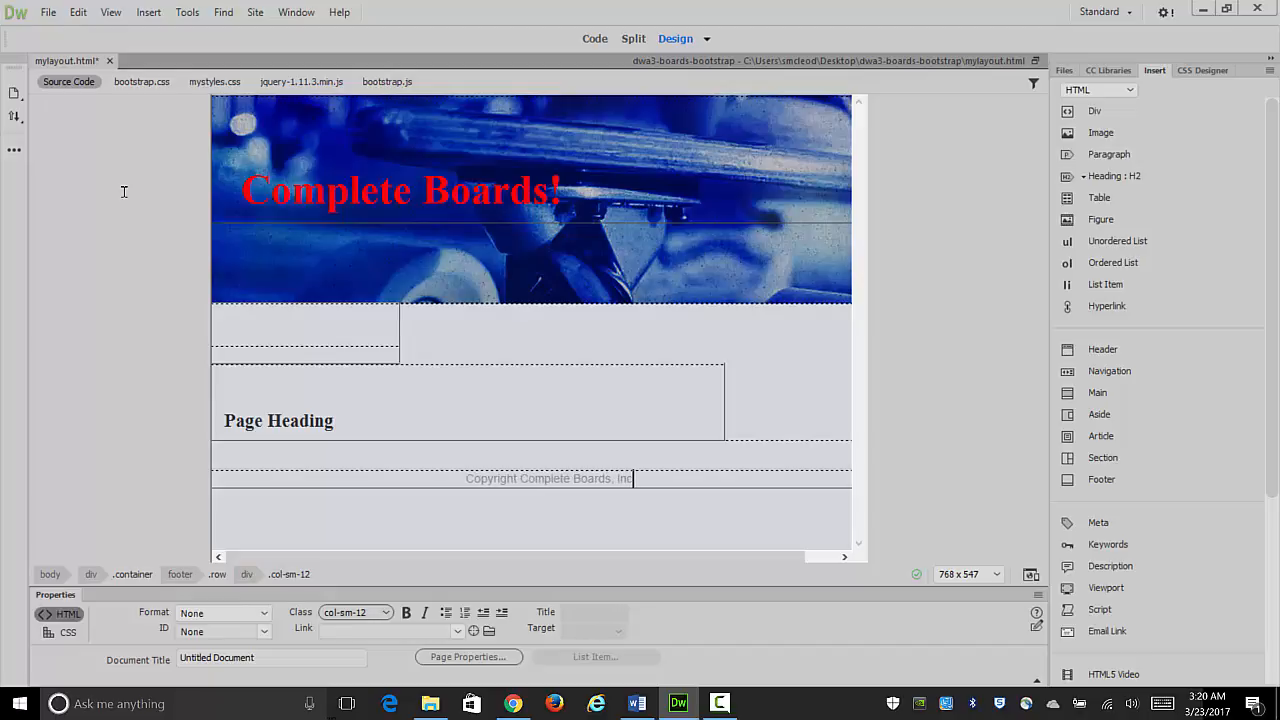
pyautogui.write('. ')
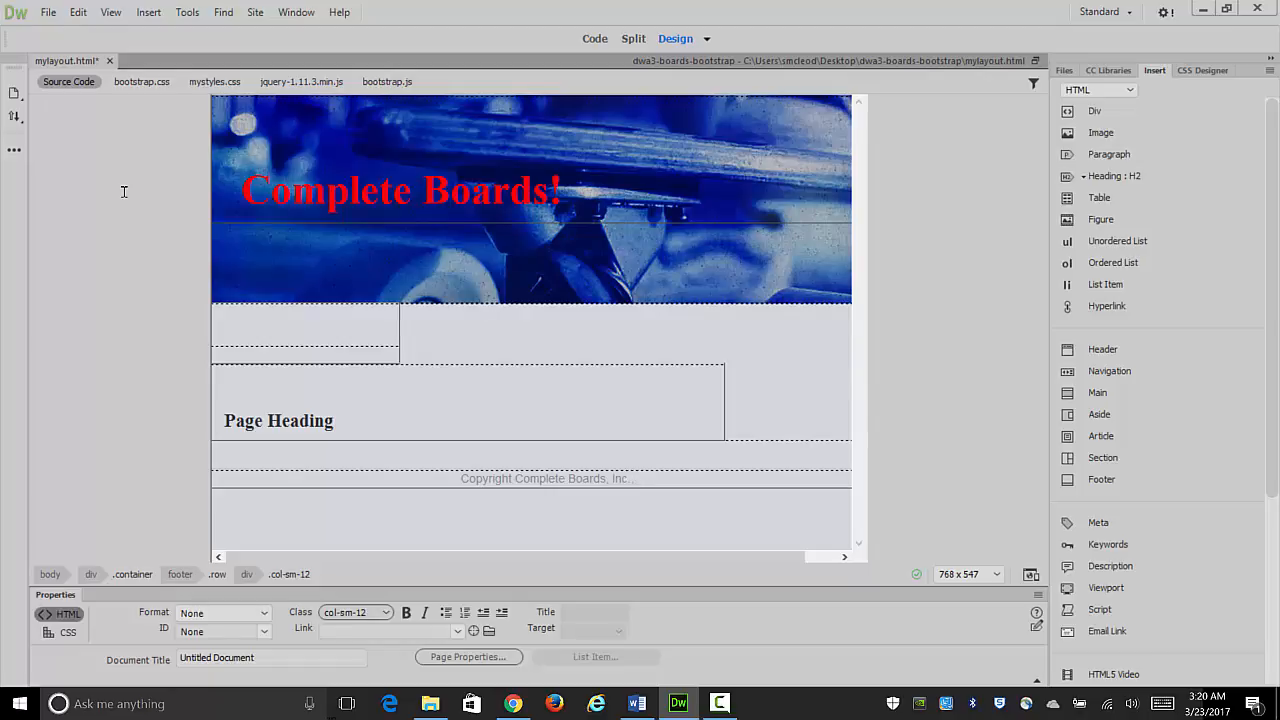
pyautogui.write(' all rights ')
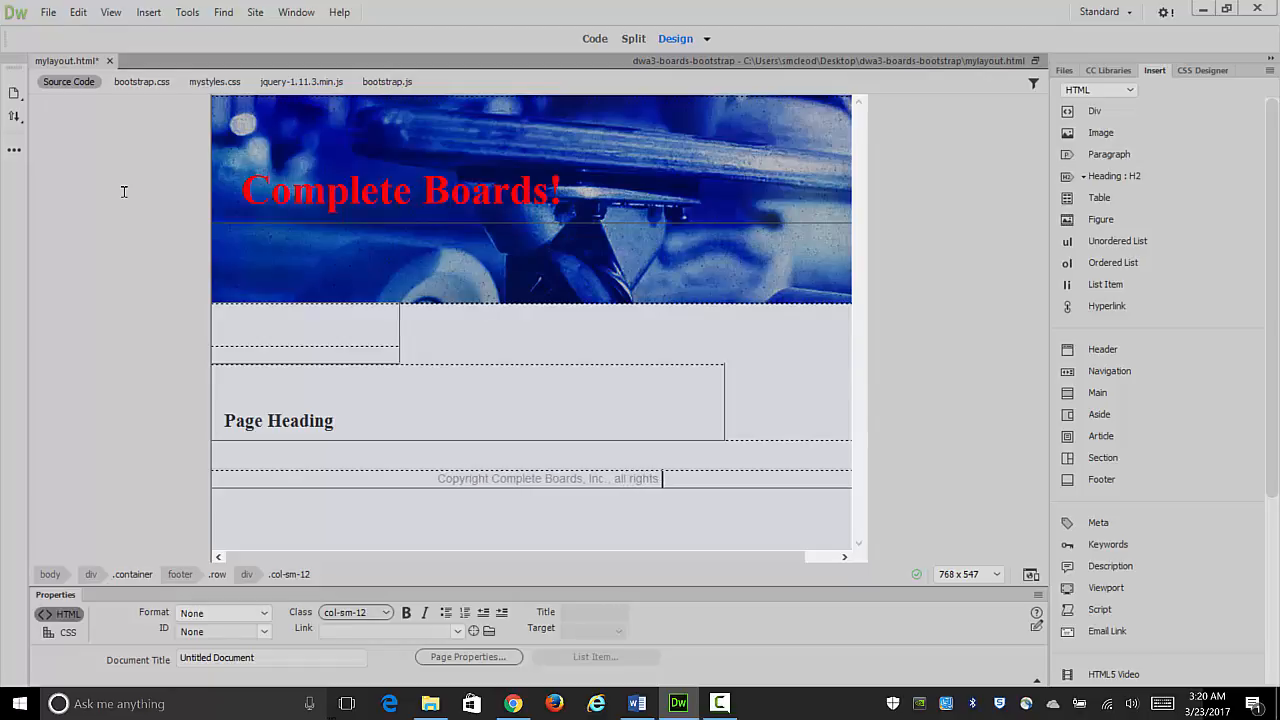
pyautogui.write('reserved, ')
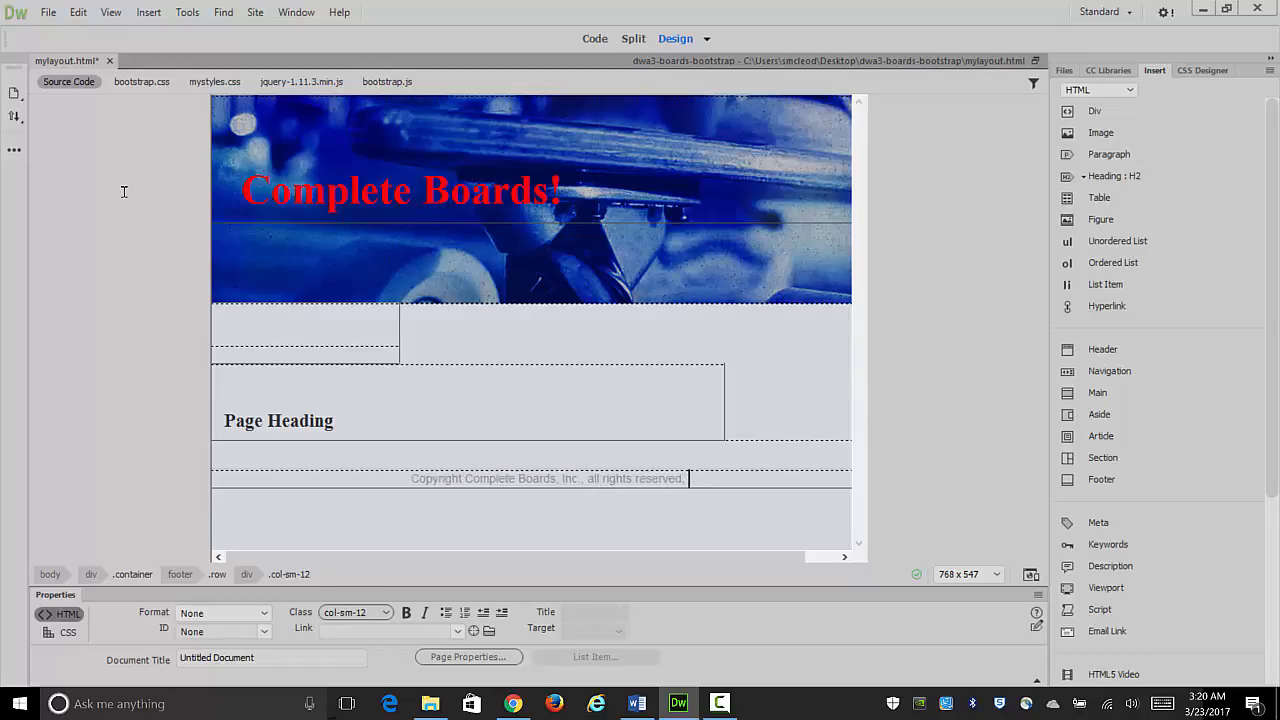
pyautogui.write('all wron')
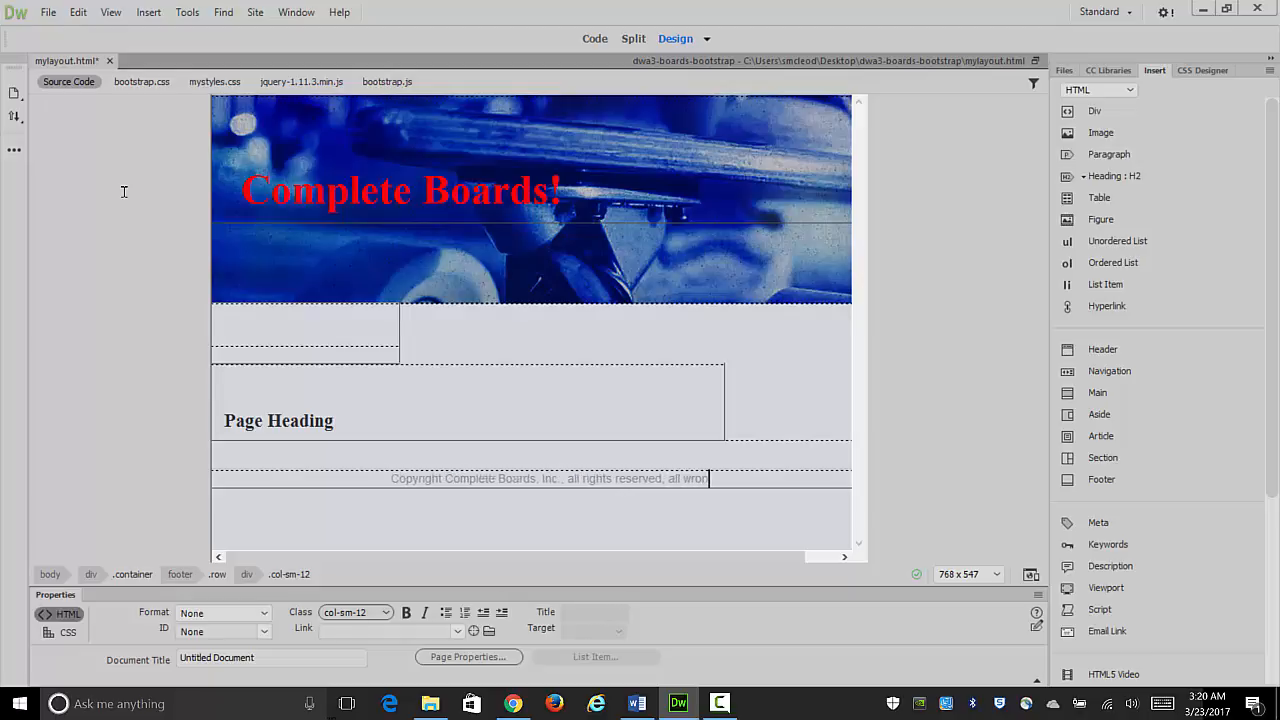
pyautogui.write('gs avenged')
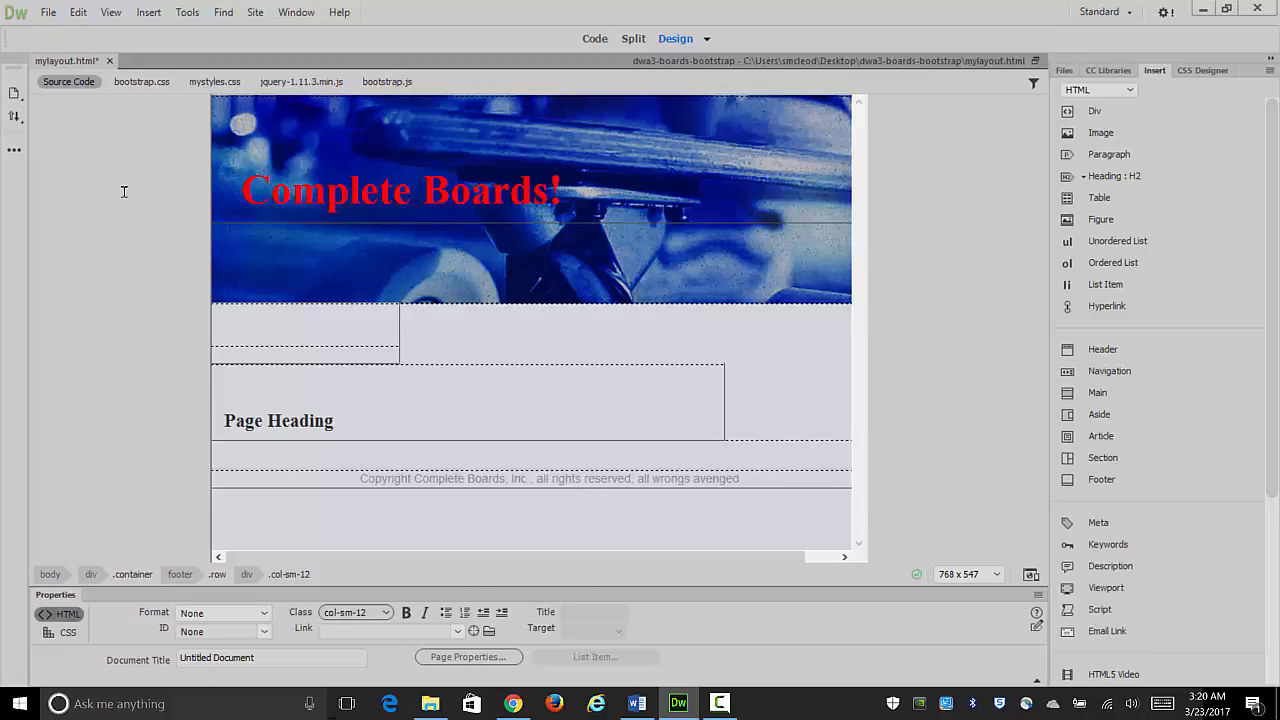
pyautogui.write('!')
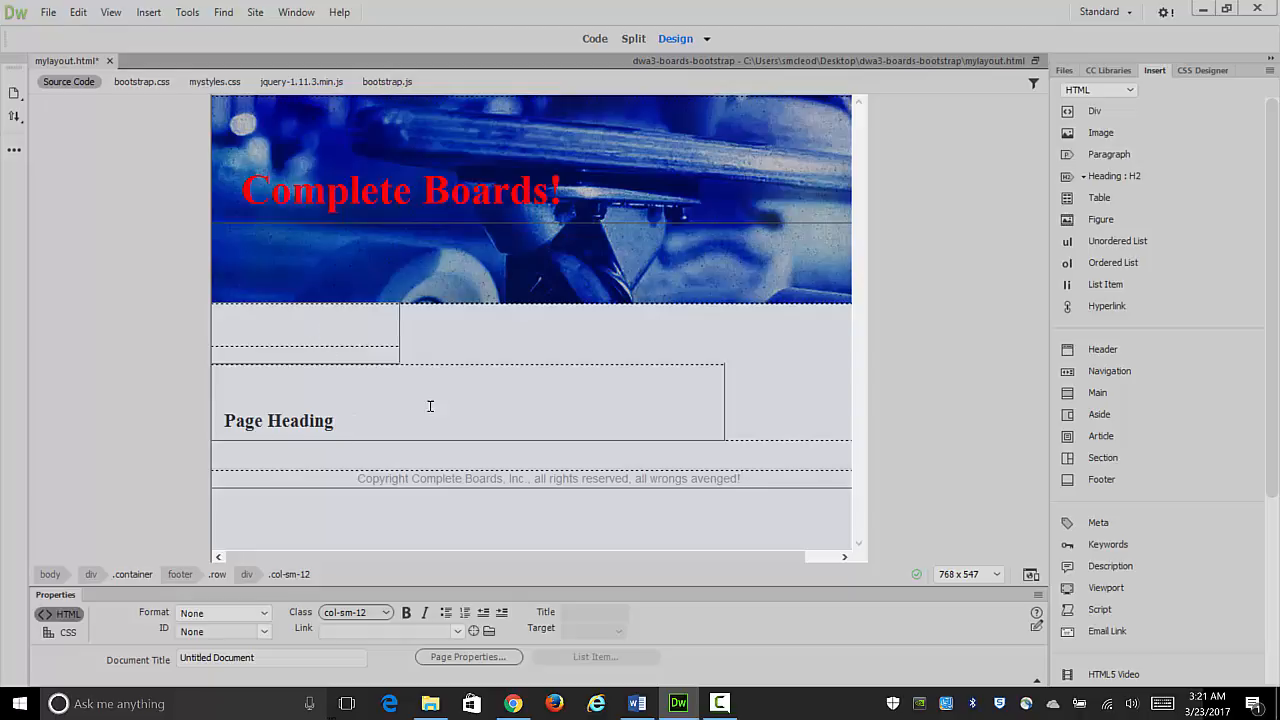
# Step: Add the paragraph "This is a paragraph of text for the main content." below the Page Heading in the main element
pyautogui.click(320, 422)
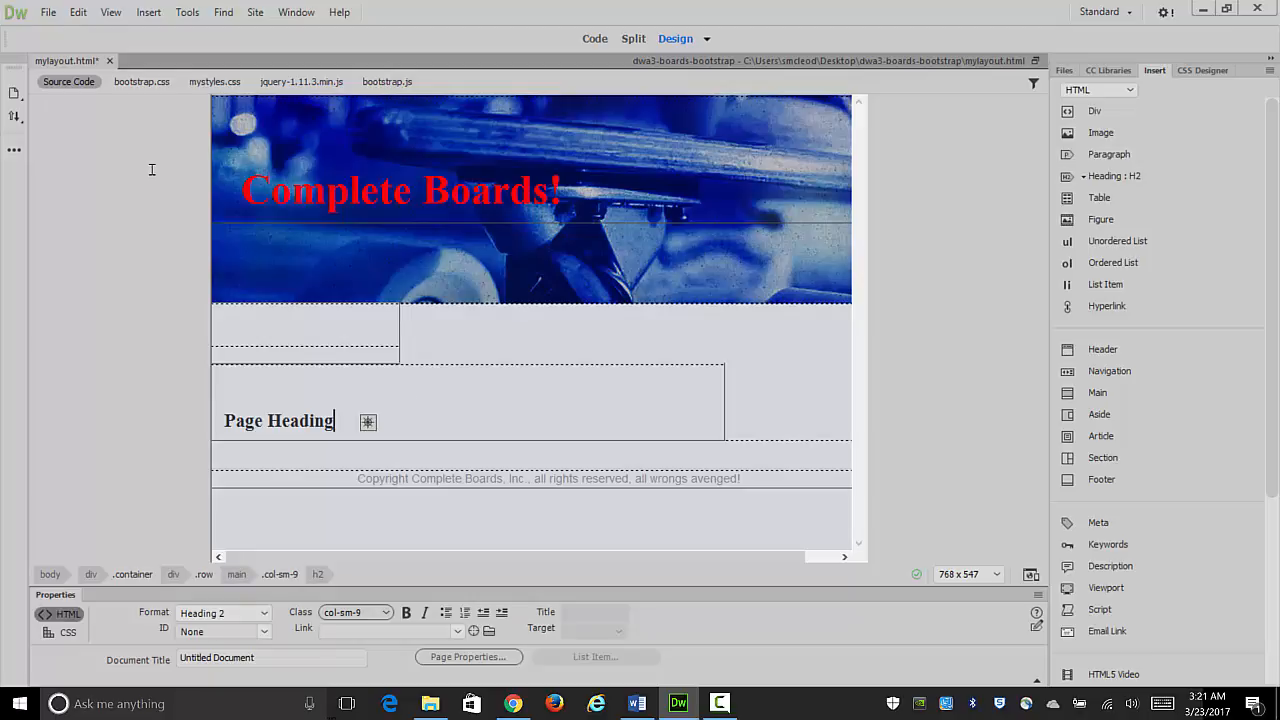
pyautogui.click(345, 420)
pyautogui.press('Return')
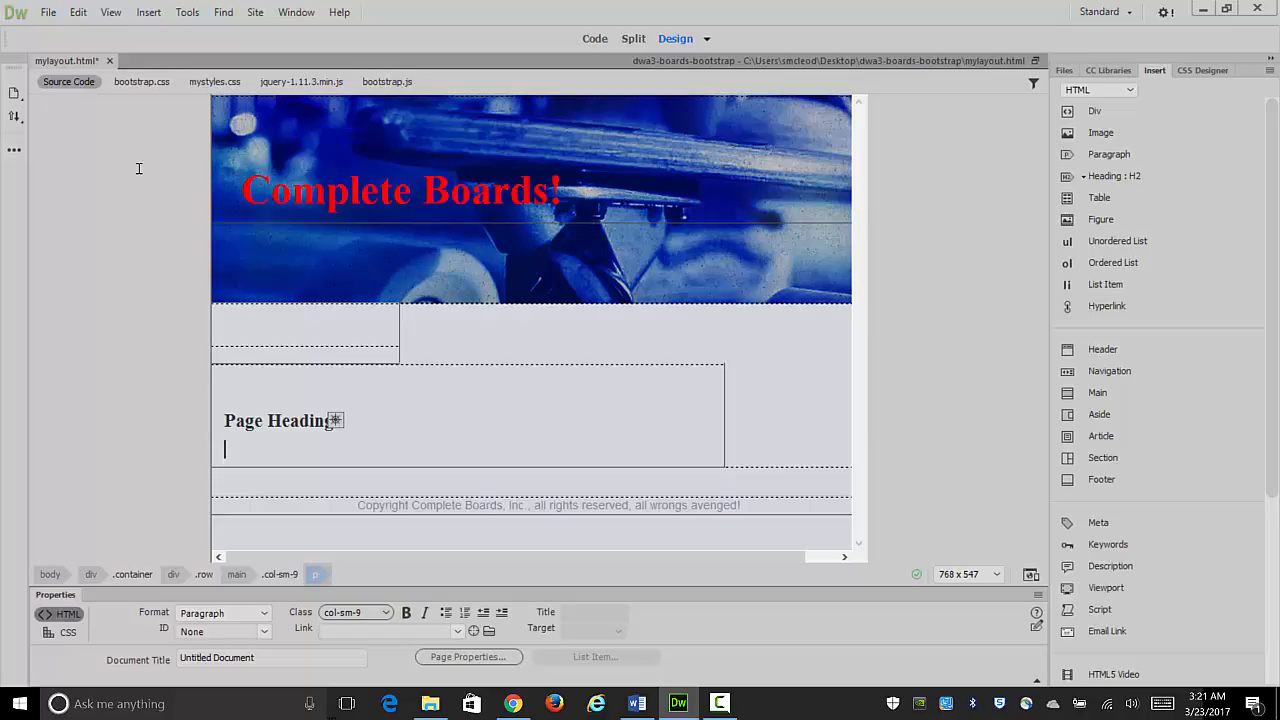
pyautogui.write('This is ')
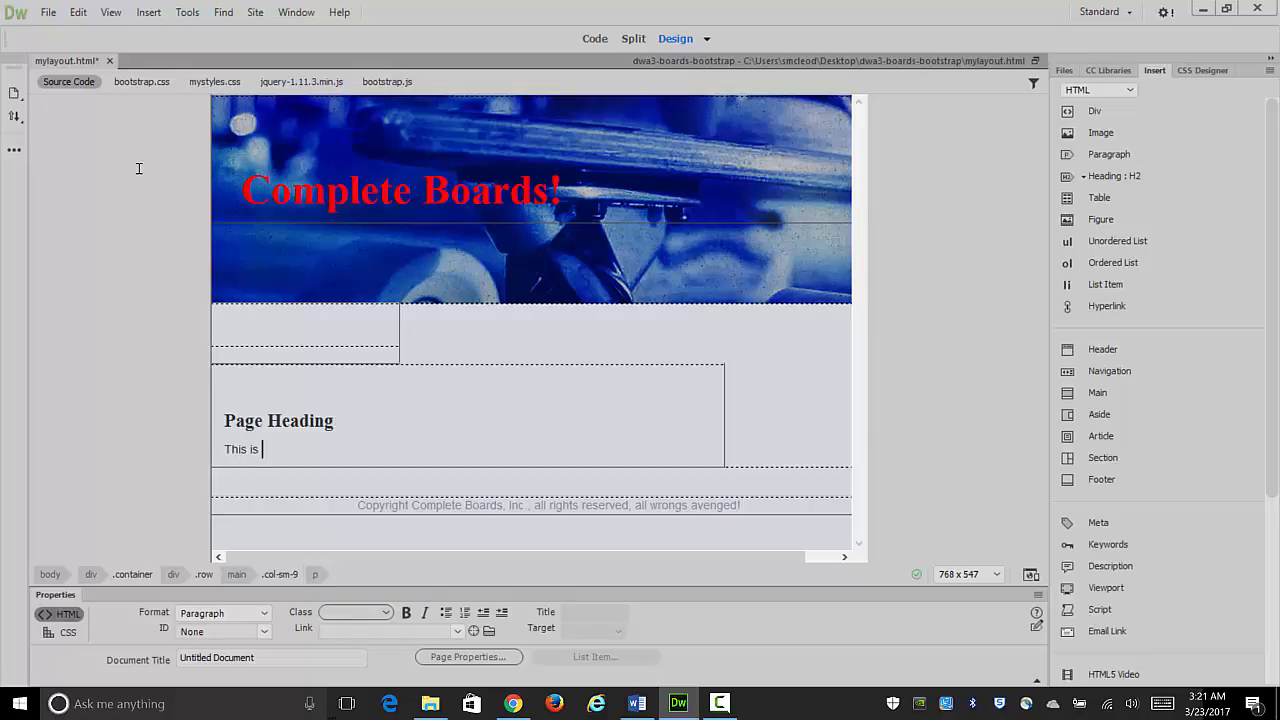
pyautogui.write('a paragraph of text f')
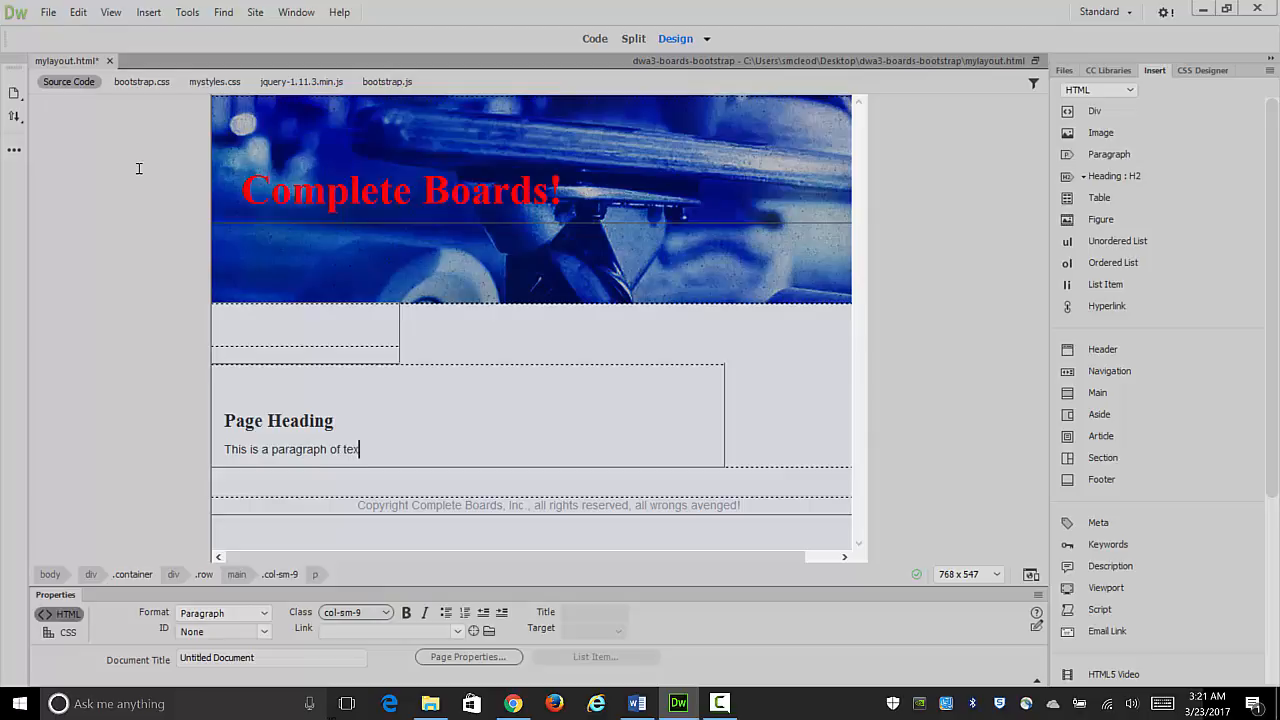
pyautogui.write('or the mainc')
pyautogui.press('BackSpace')
pyautogui.write('content.')
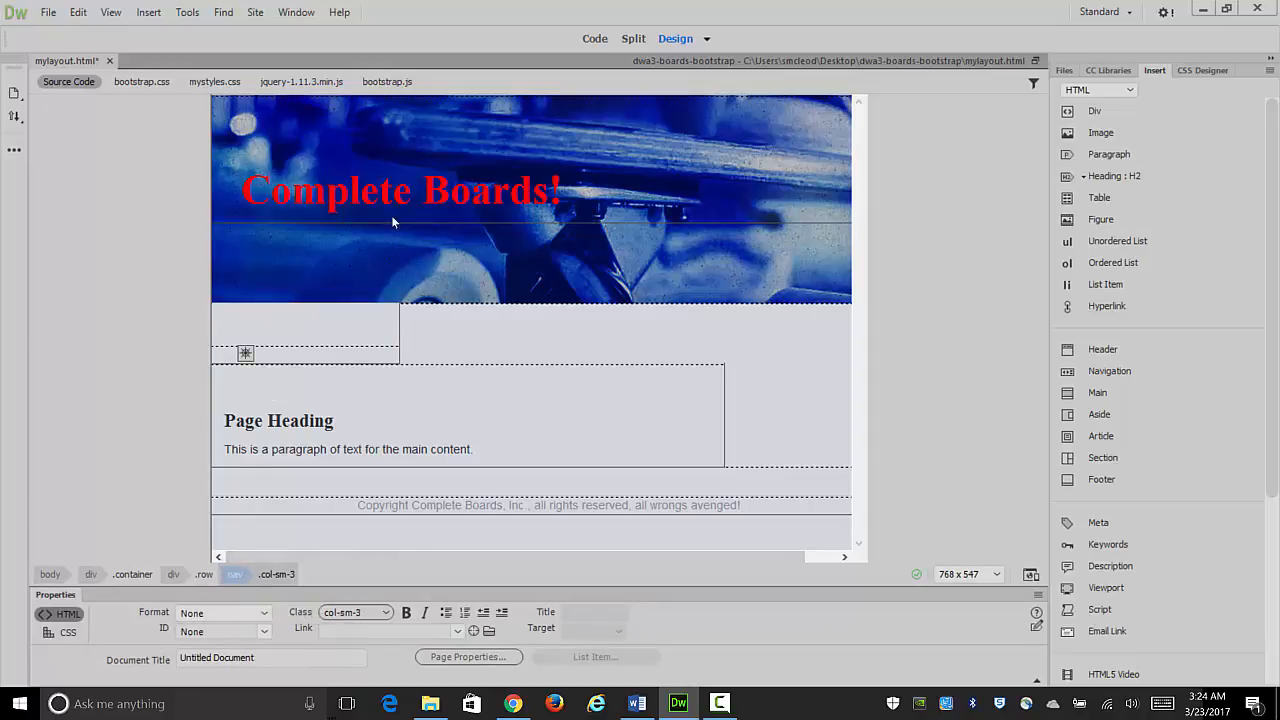
# Step: In Live view, insert the Bootstrap Nav Pills component nested inside the nav col-sm-3 element
pyautogui.click(706, 38)
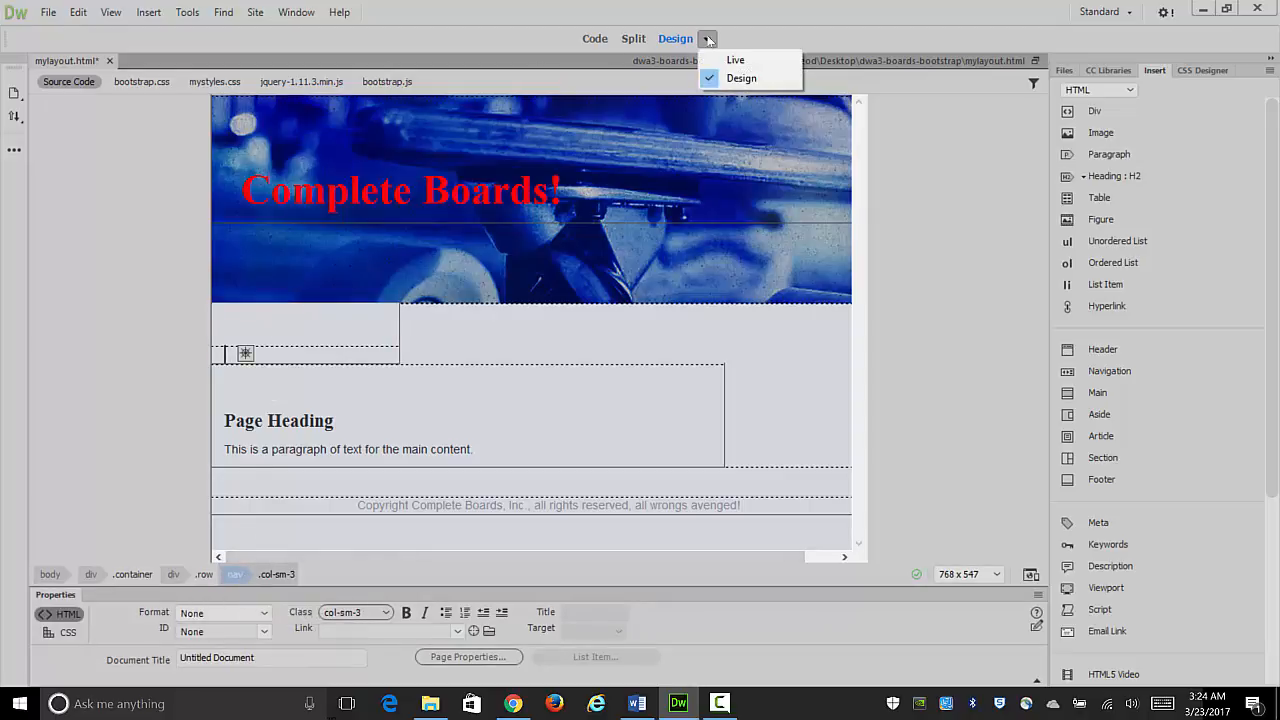
pyautogui.click(719, 61)
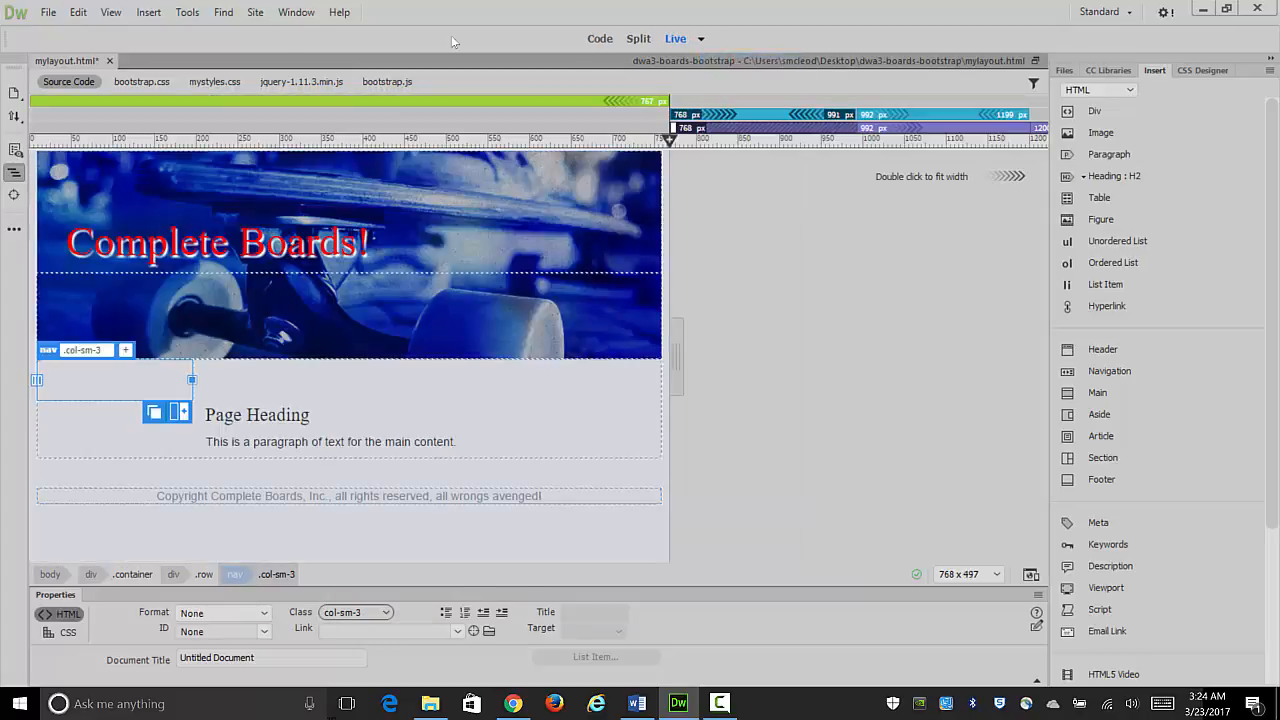
pyautogui.click(1128, 90)
pyautogui.click(1121, 131)
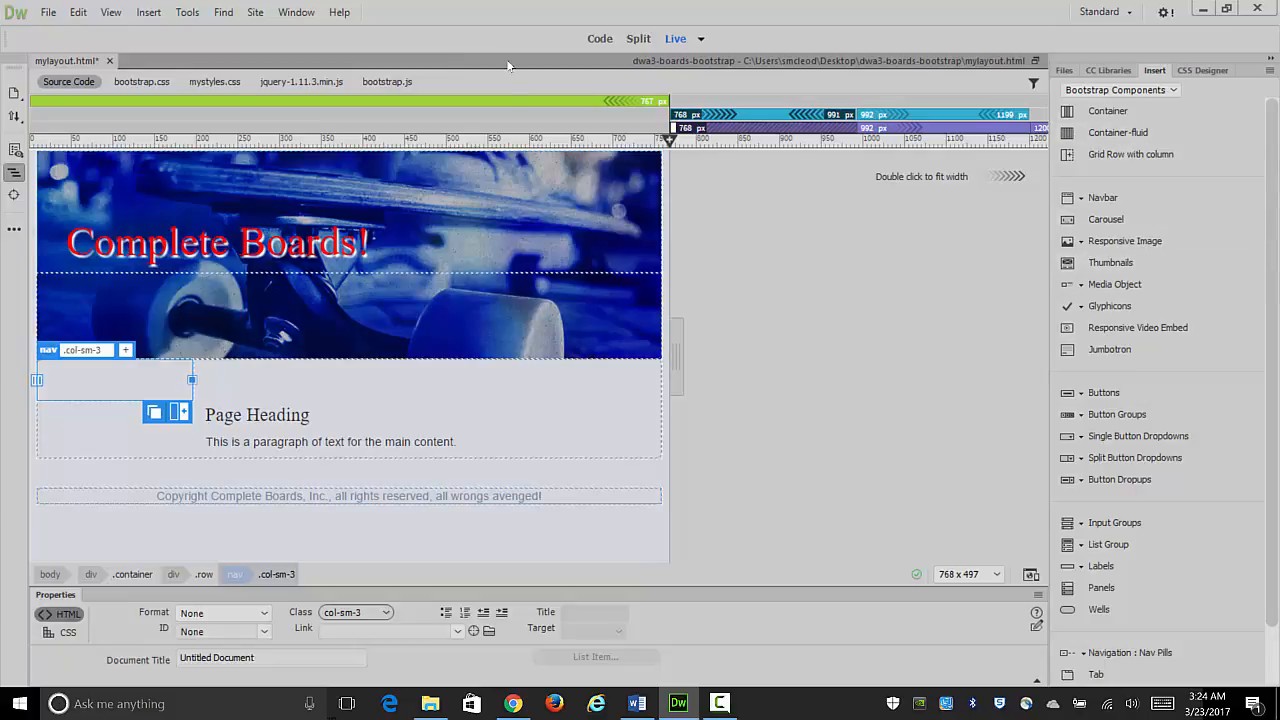
pyautogui.scroll(-2, 1274, 170)
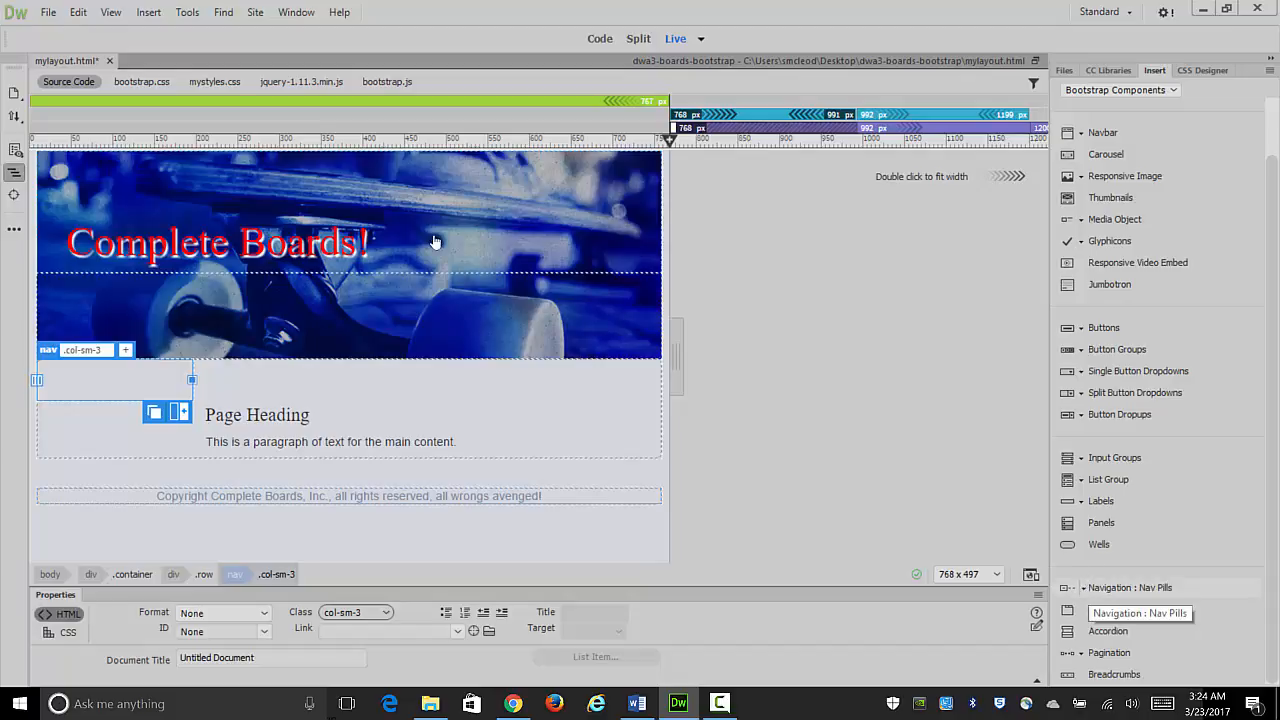
pyautogui.click(1083, 589)
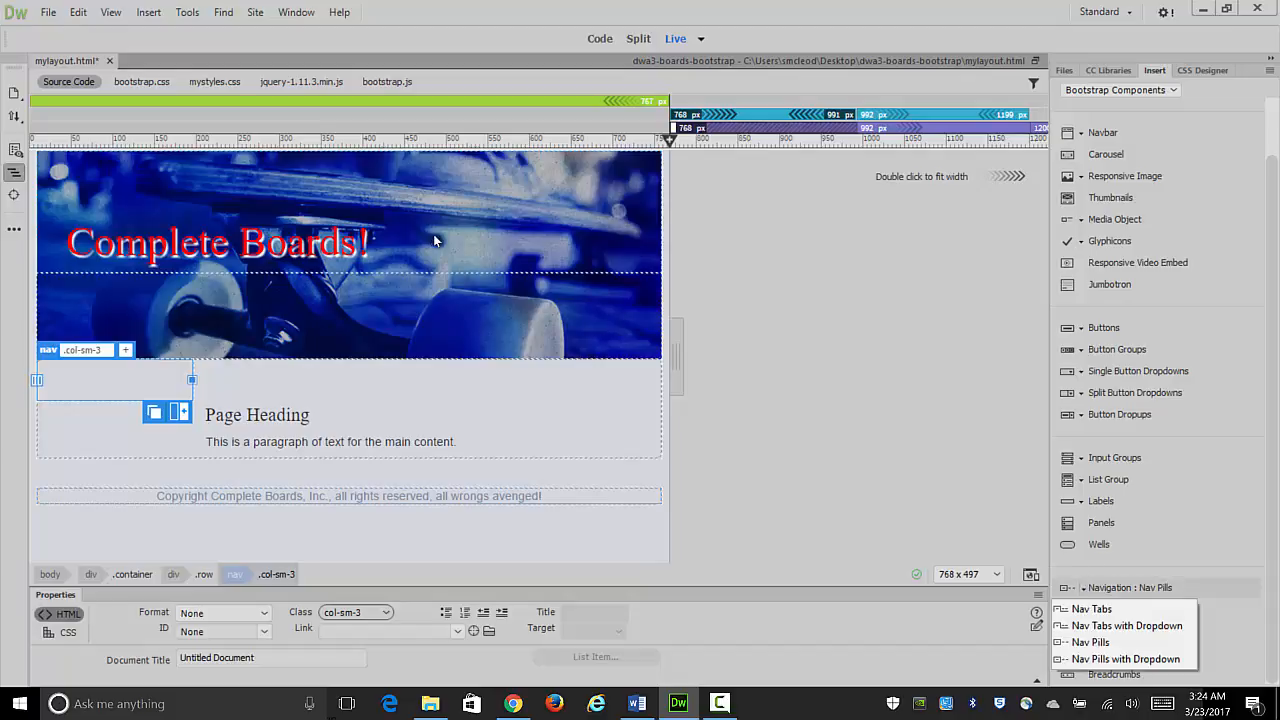
pyautogui.click(1079, 642)
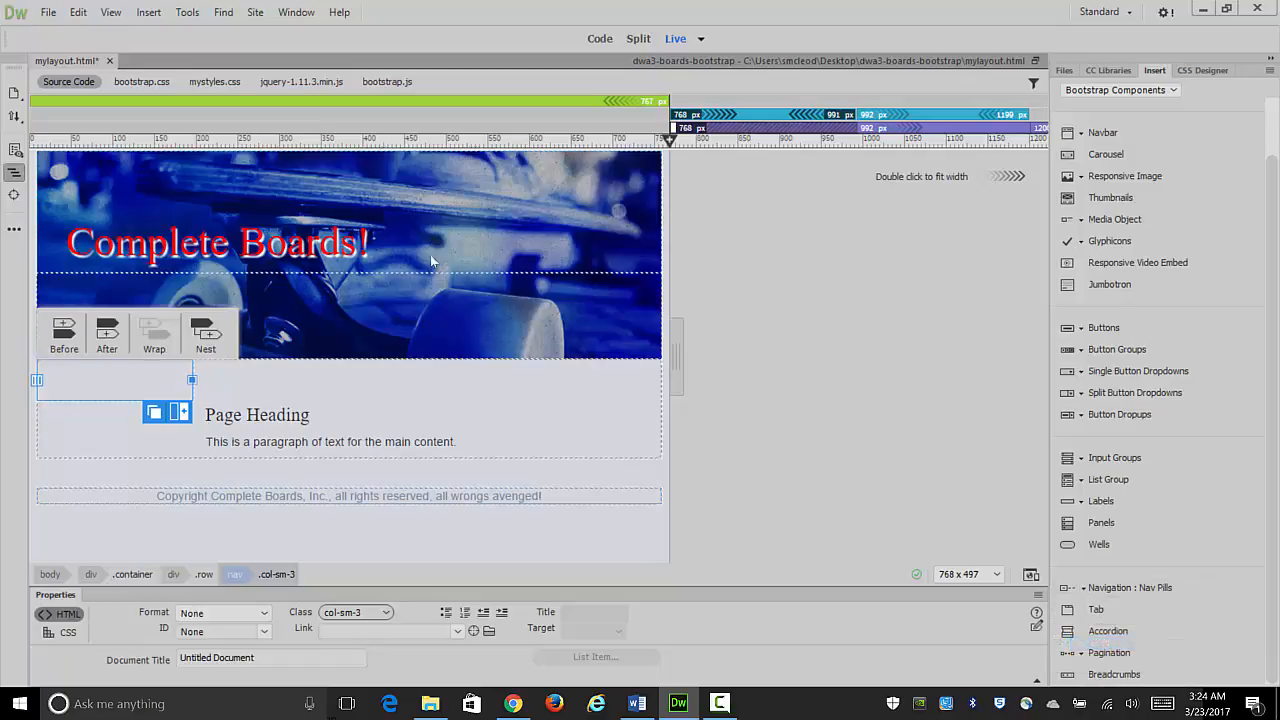
pyautogui.click(208, 340)
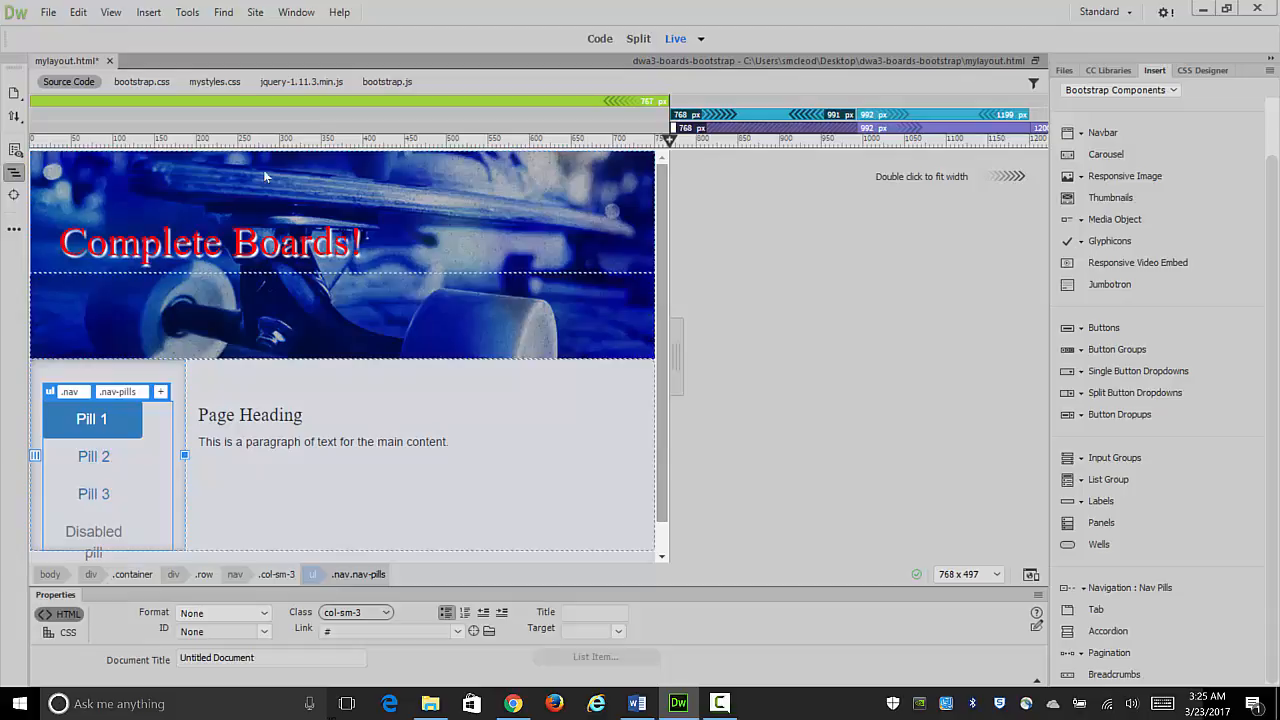
pyautogui.scroll(-2, 265, 176)
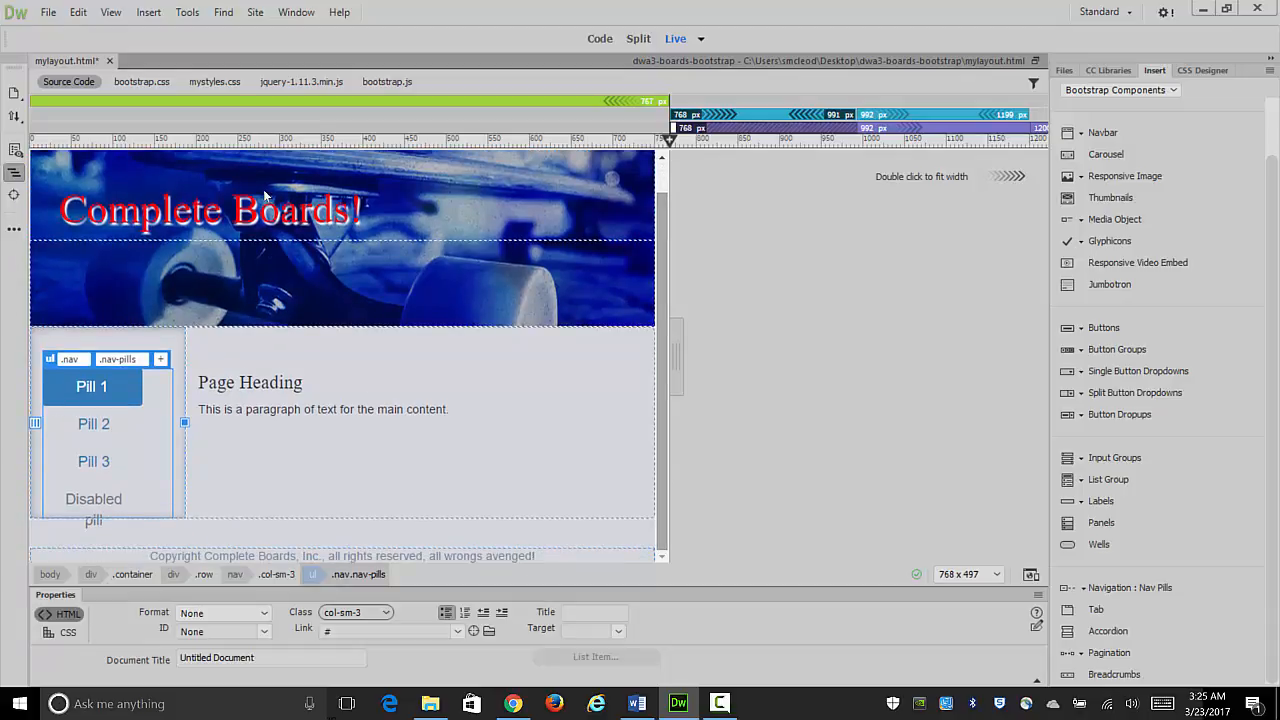
pyautogui.click(105, 393)
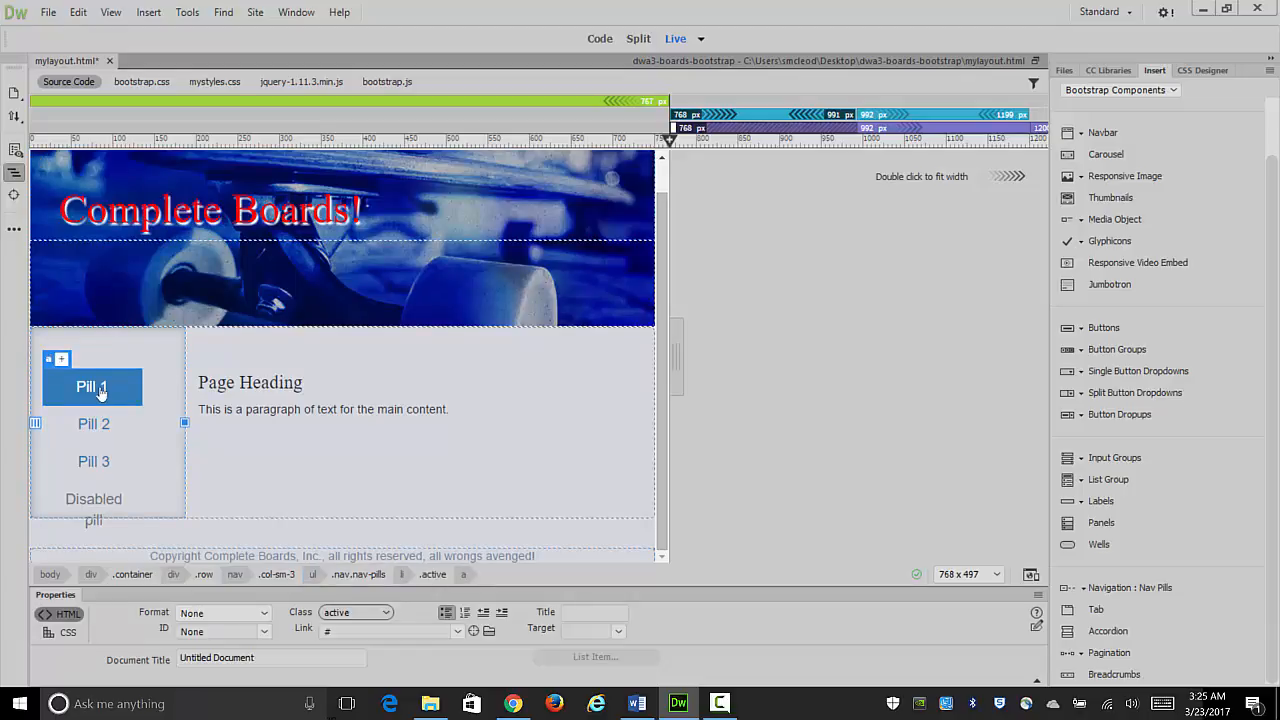
pyautogui.click(330, 631)
pyautogui.write('t')
pyautogui.click(88, 498)
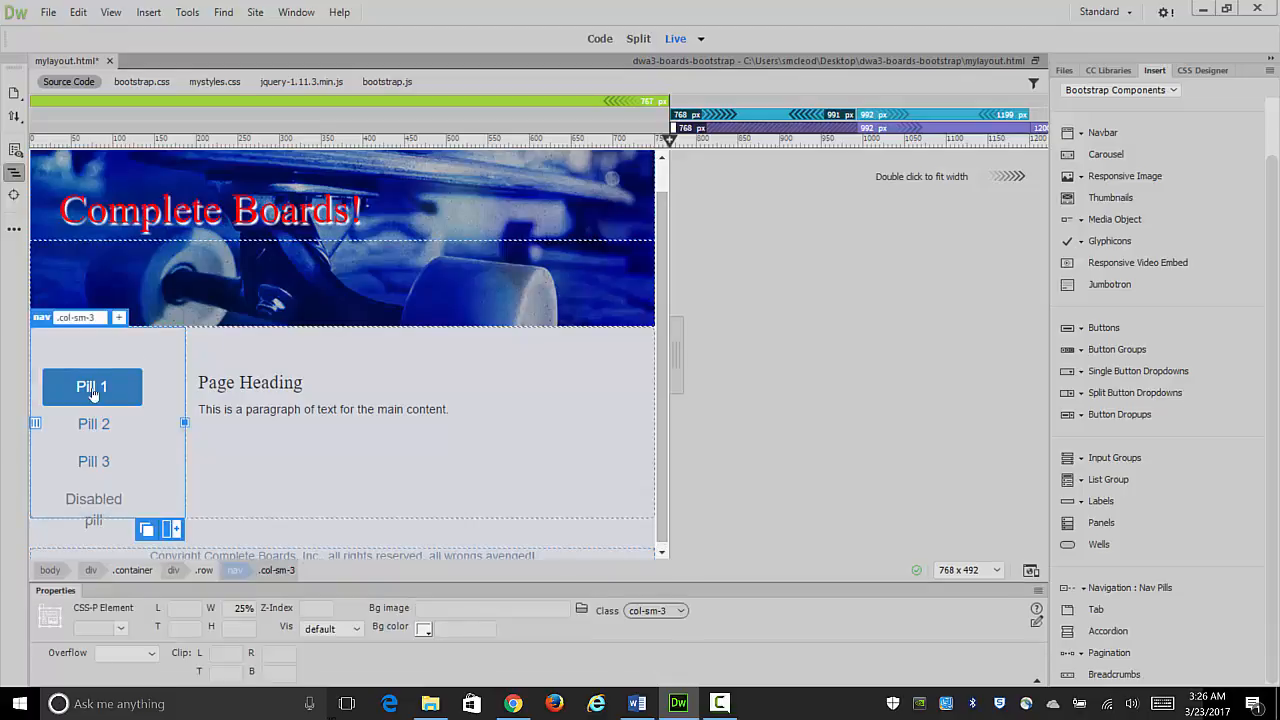
# Step: Show the code alongside the page and change the Pill 1 link text in the nav list to "Home"
pyautogui.click(639, 39)
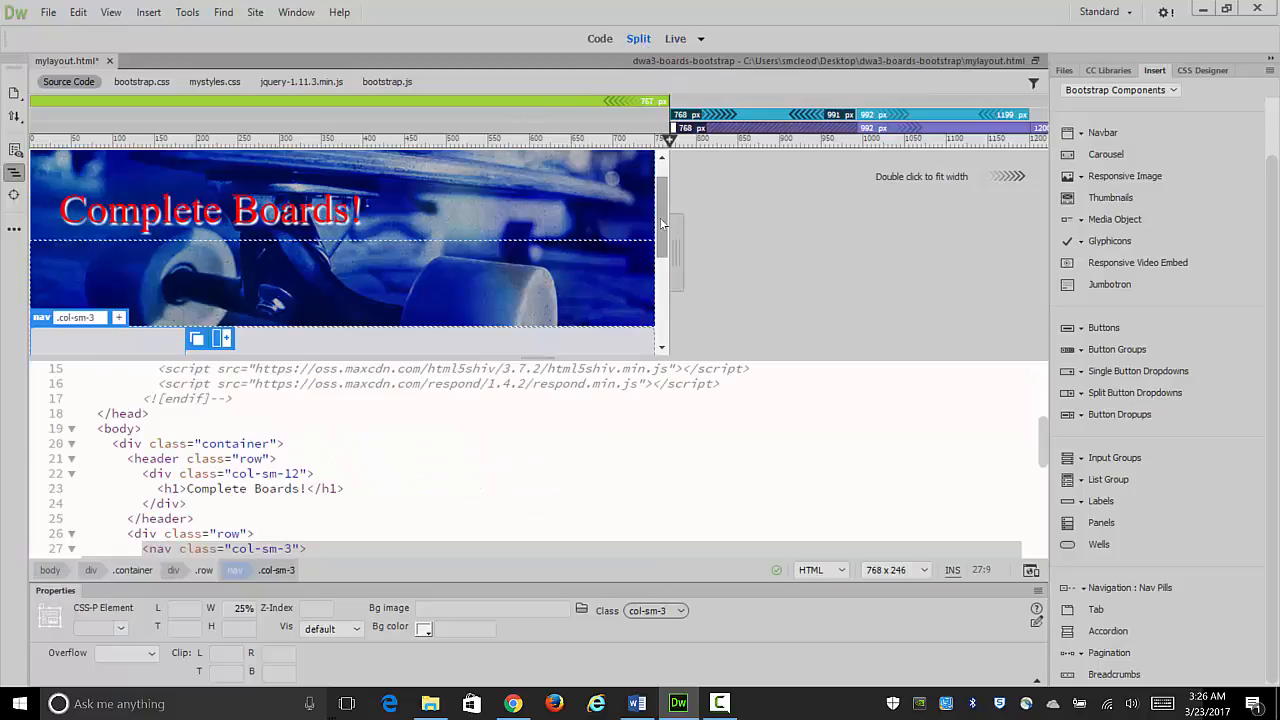
pyautogui.moveTo(661, 224); pyautogui.dragTo(662, 287)
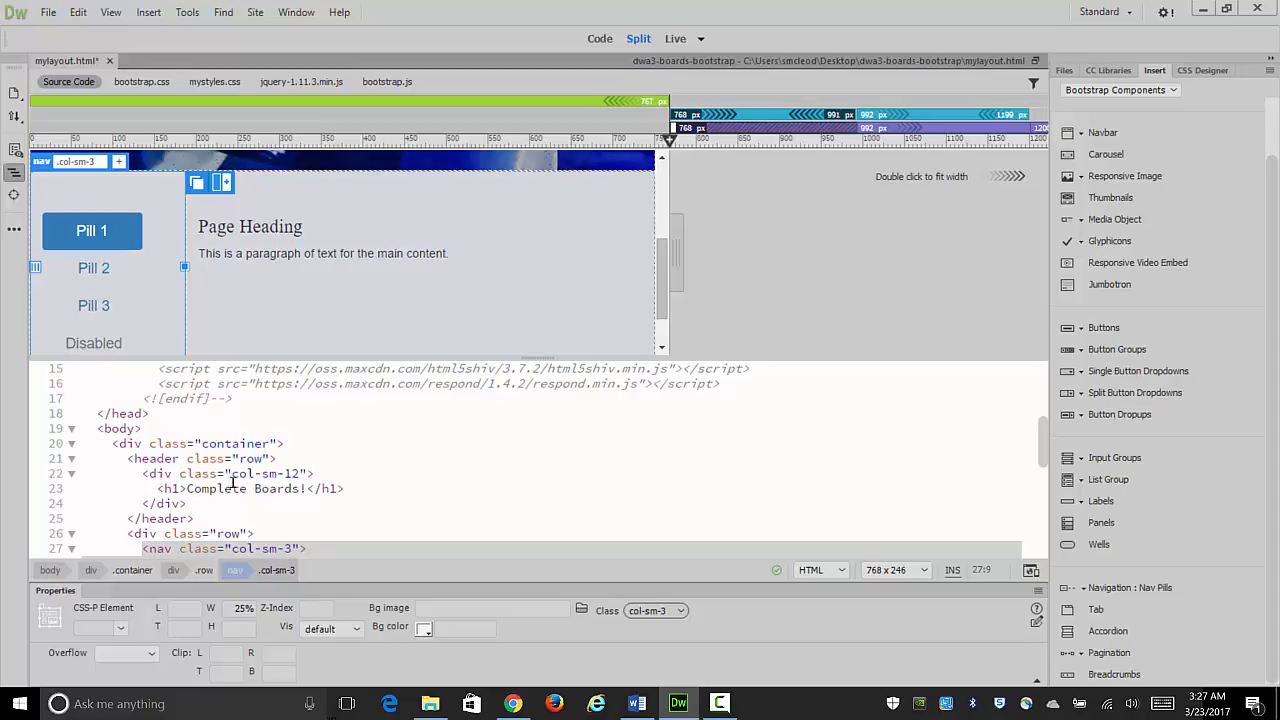
pyautogui.click(96, 232)
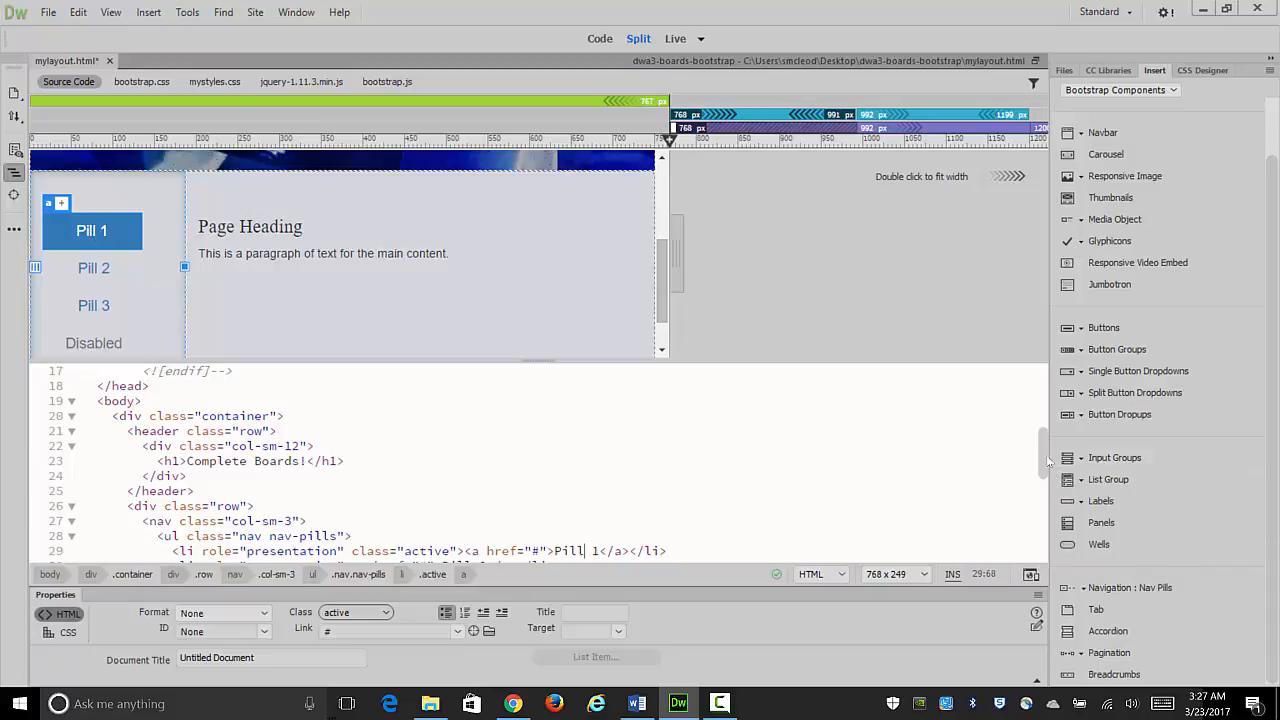
pyautogui.scroll(-3, 1046, 485)
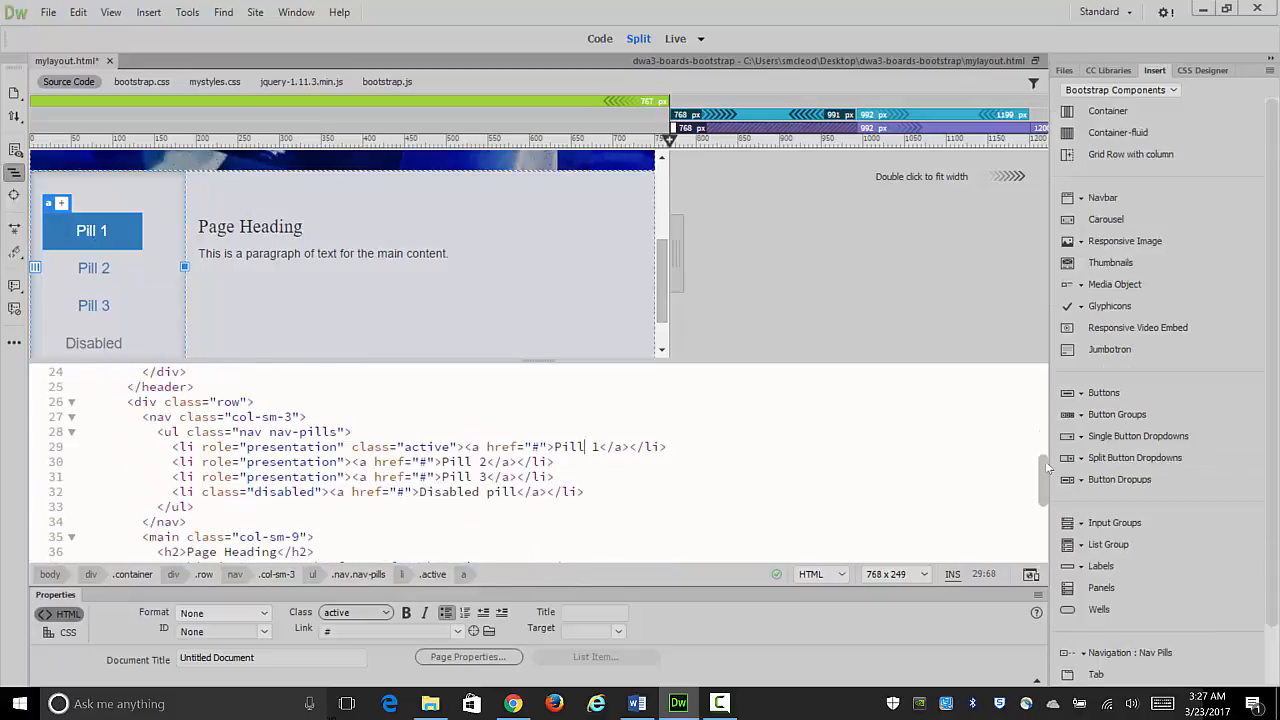
pyautogui.moveTo(1047, 467)
pyautogui.mouseDown()
pyautogui.moveTo(1046, 455)
pyautogui.moveTo(1046, 472)
pyautogui.mouseUp()
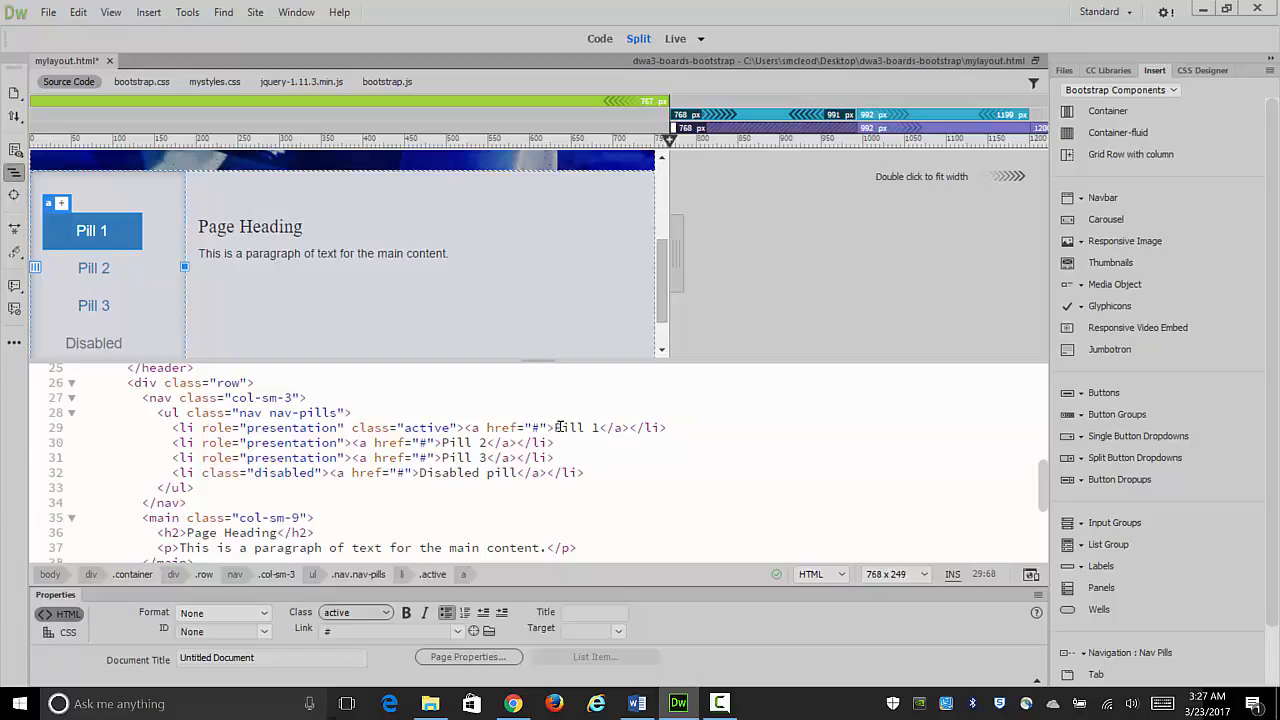
pyautogui.moveTo(555, 427); pyautogui.dragTo(598, 428)
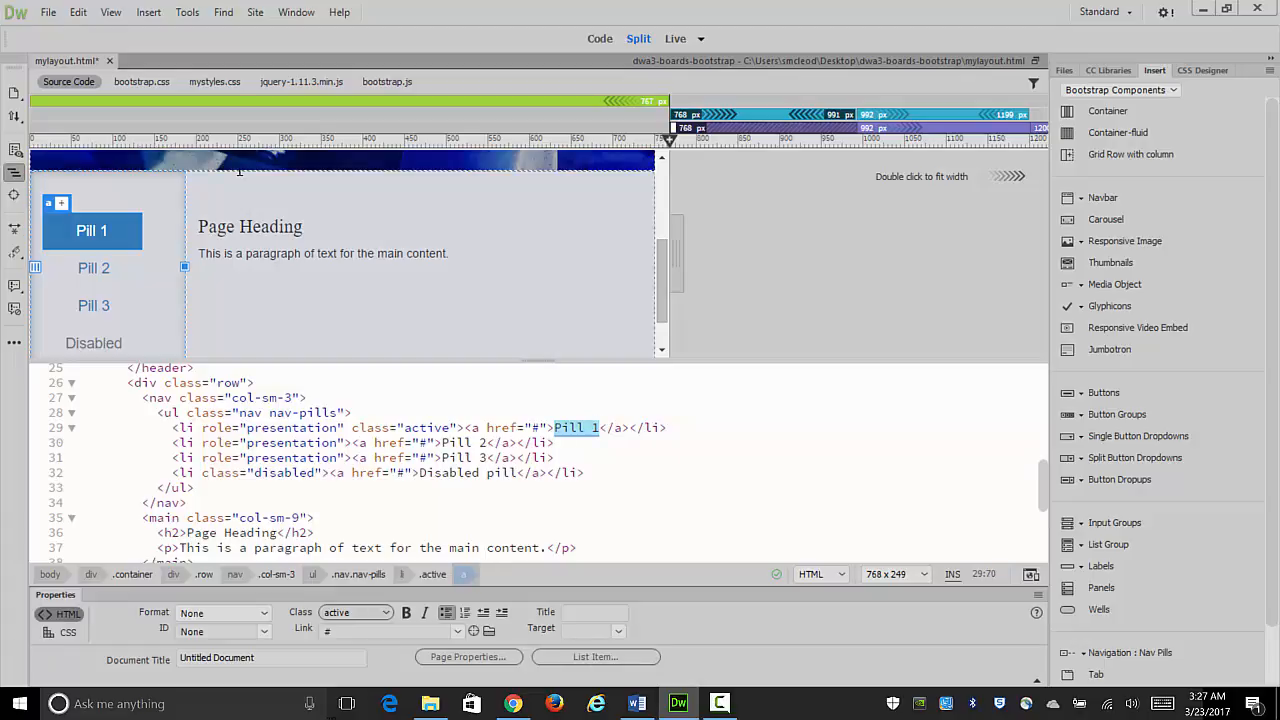
pyautogui.write('Home')
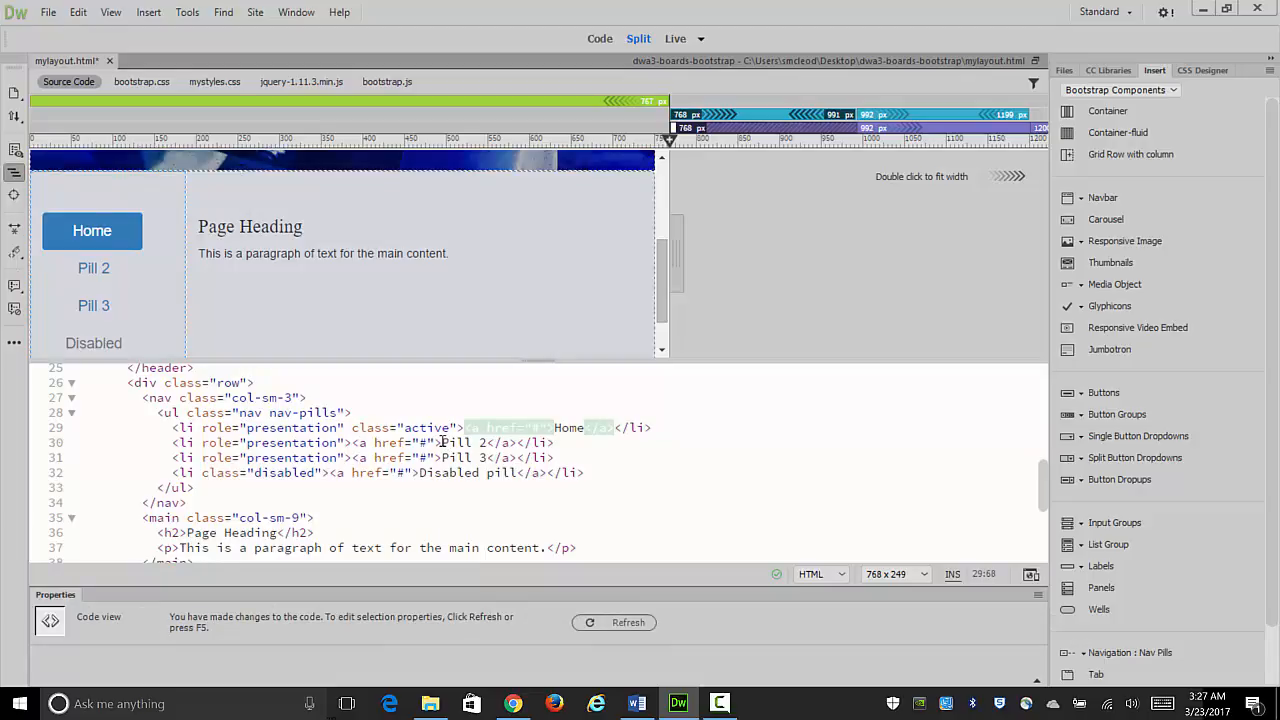
# Step: Change the Pill 2 link text to "Boards" and the Pill 3 link text to "Contact" in the code
pyautogui.moveTo(442, 443); pyautogui.dragTo(493, 445)
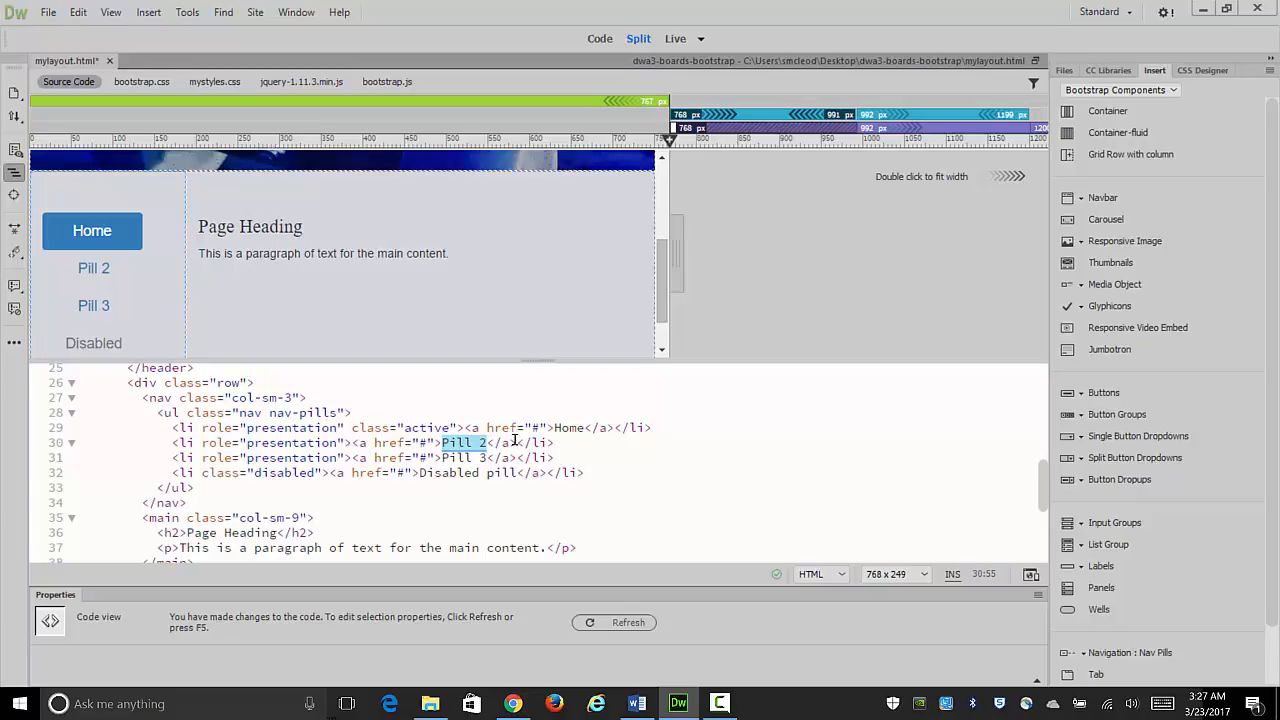
pyautogui.write('Bo')
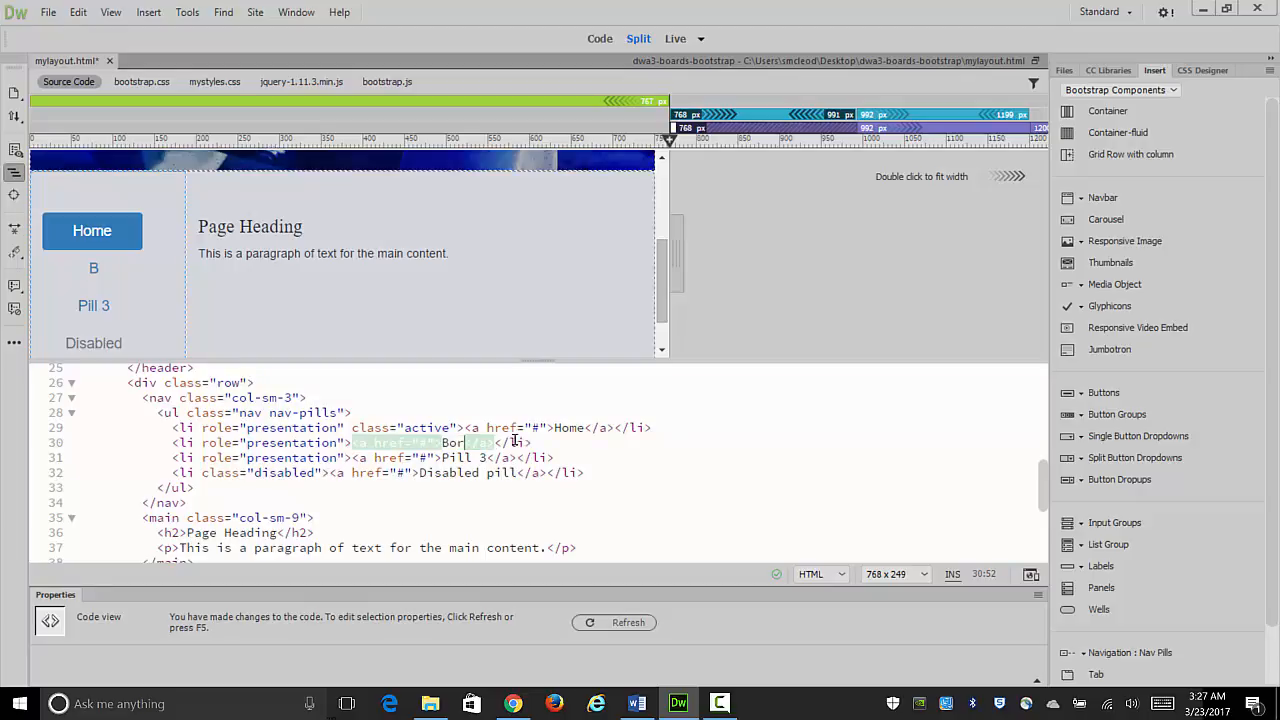
pyautogui.write('ards')
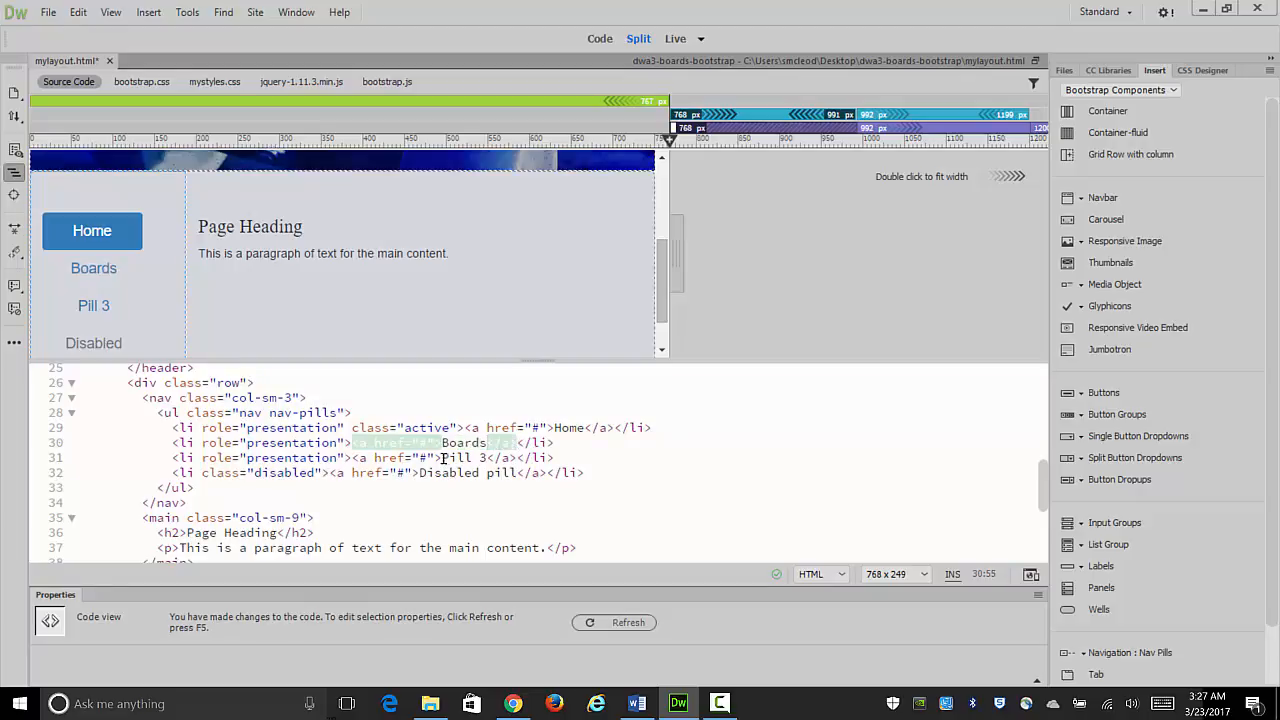
pyautogui.moveTo(442, 457); pyautogui.dragTo(486, 458)
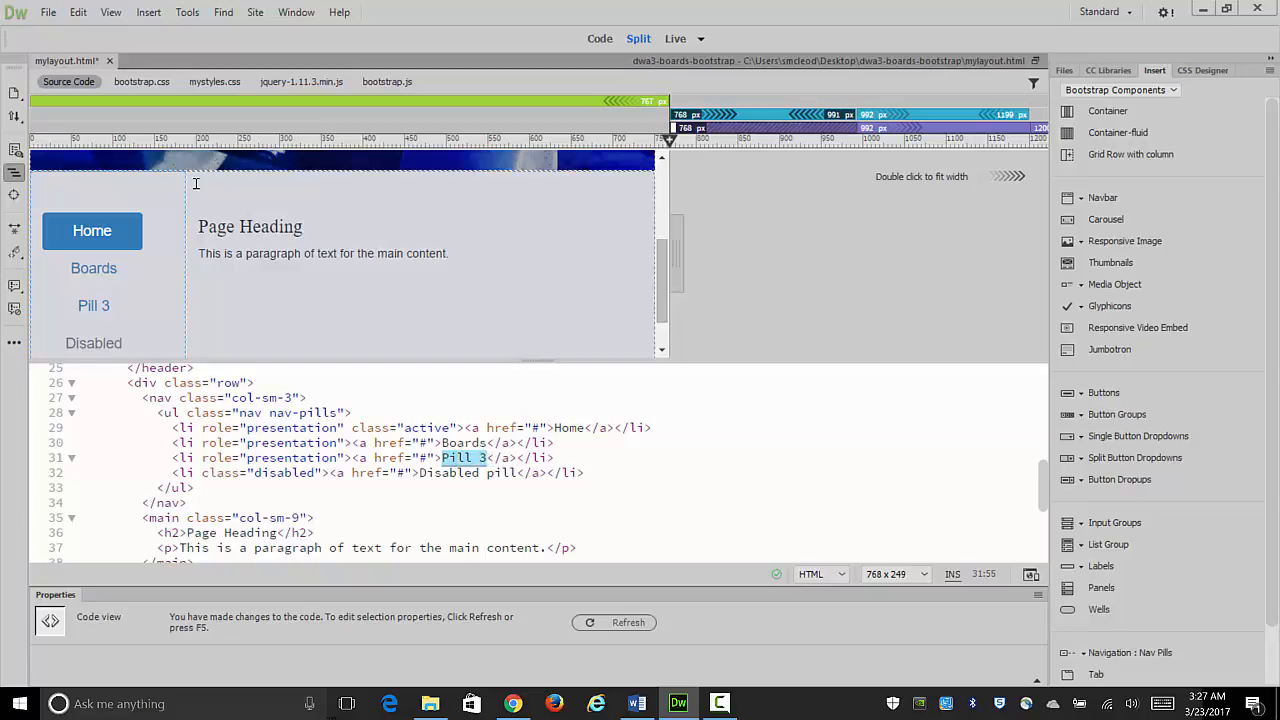
pyautogui.write('Conta')
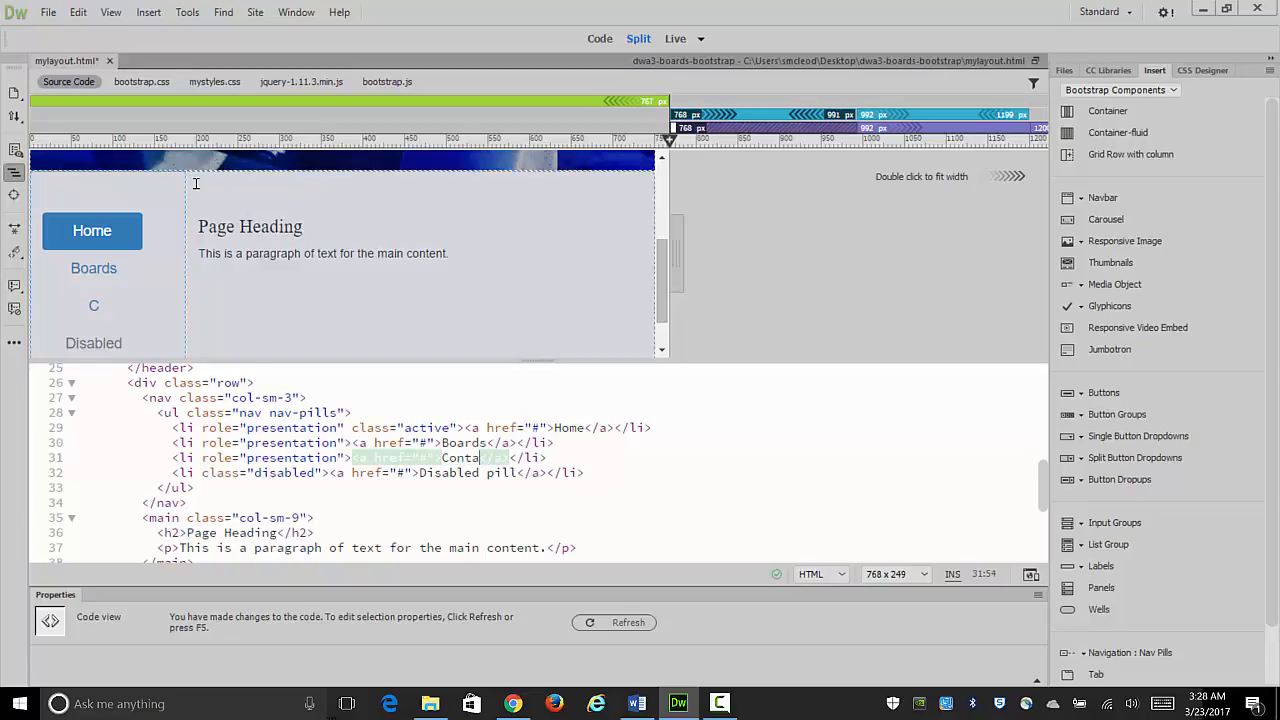
pyautogui.write('ct')
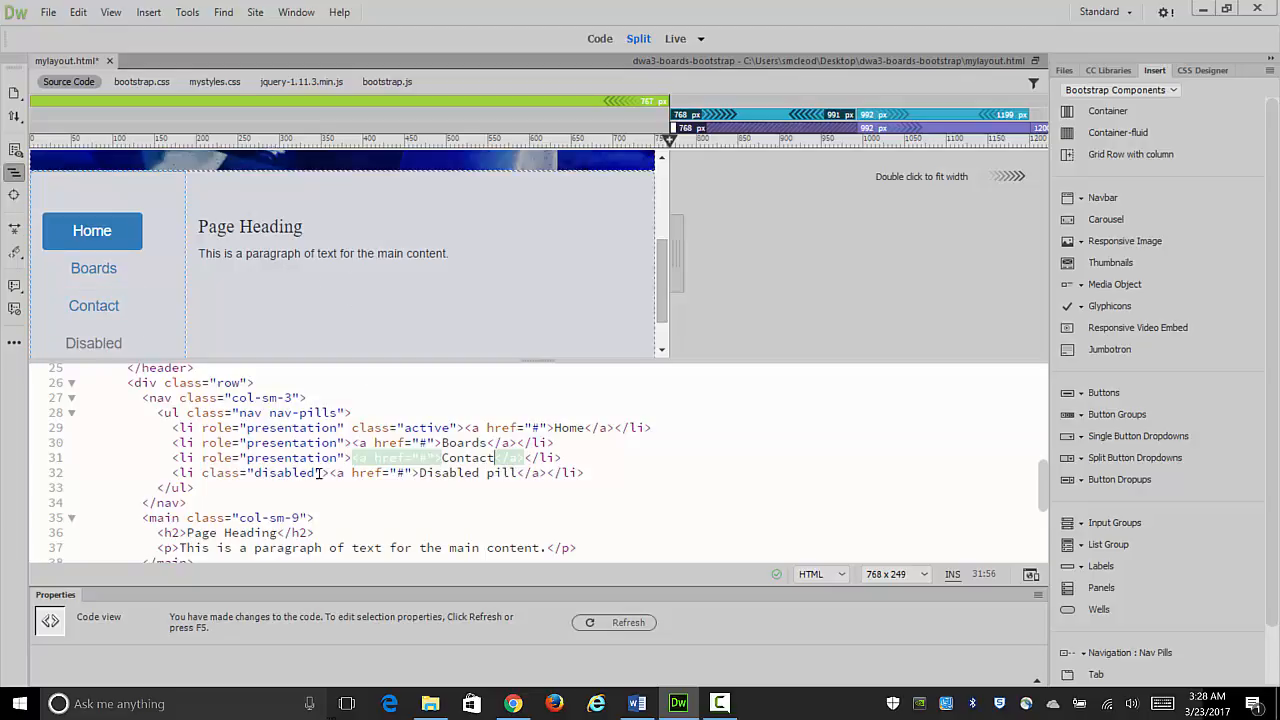
# Step: Delete the whole disabled list item containing the "Disabled pill" link from the nav-pills list
pyautogui.click(470, 472)
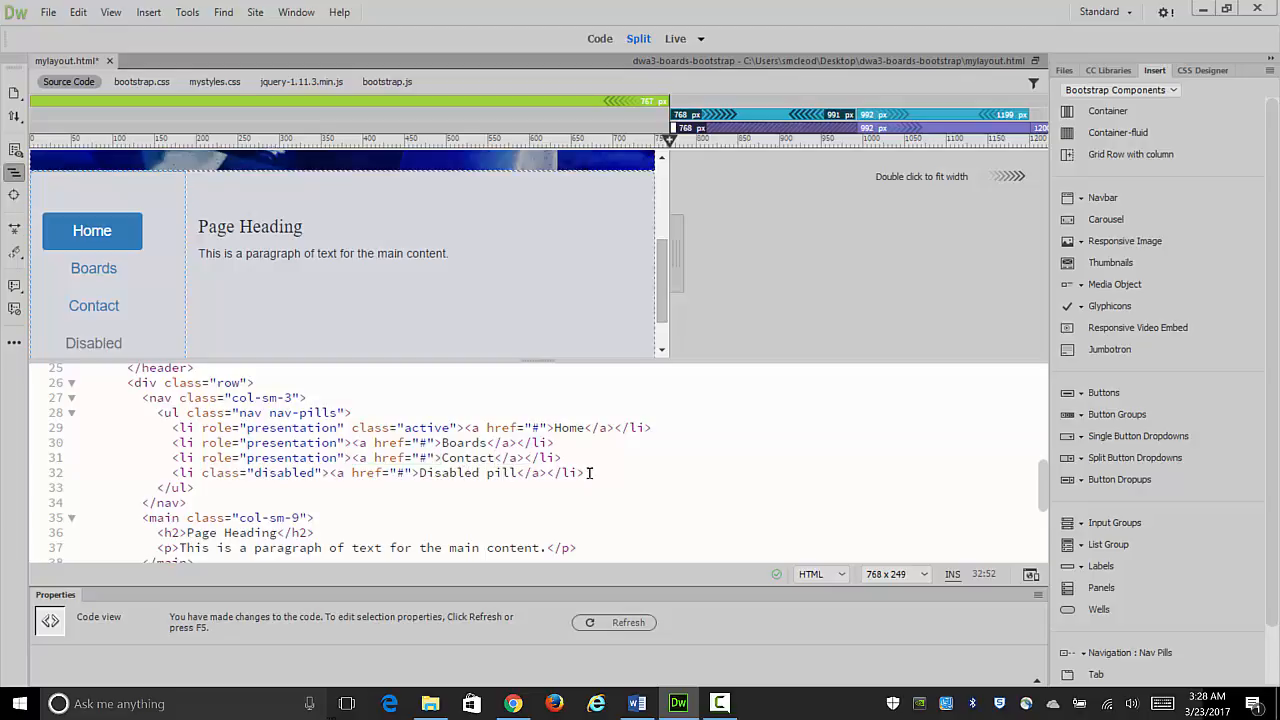
pyautogui.click(481, 472)
pyautogui.click(617, 624)
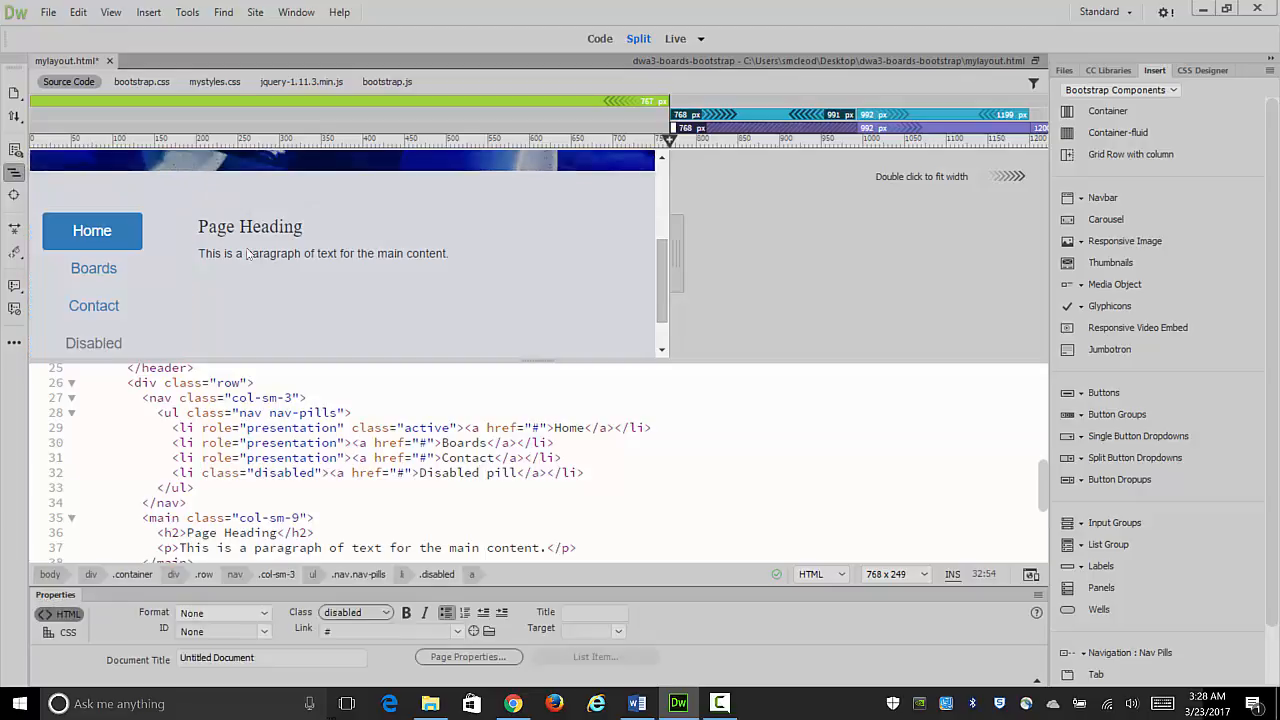
pyautogui.click(470, 575)
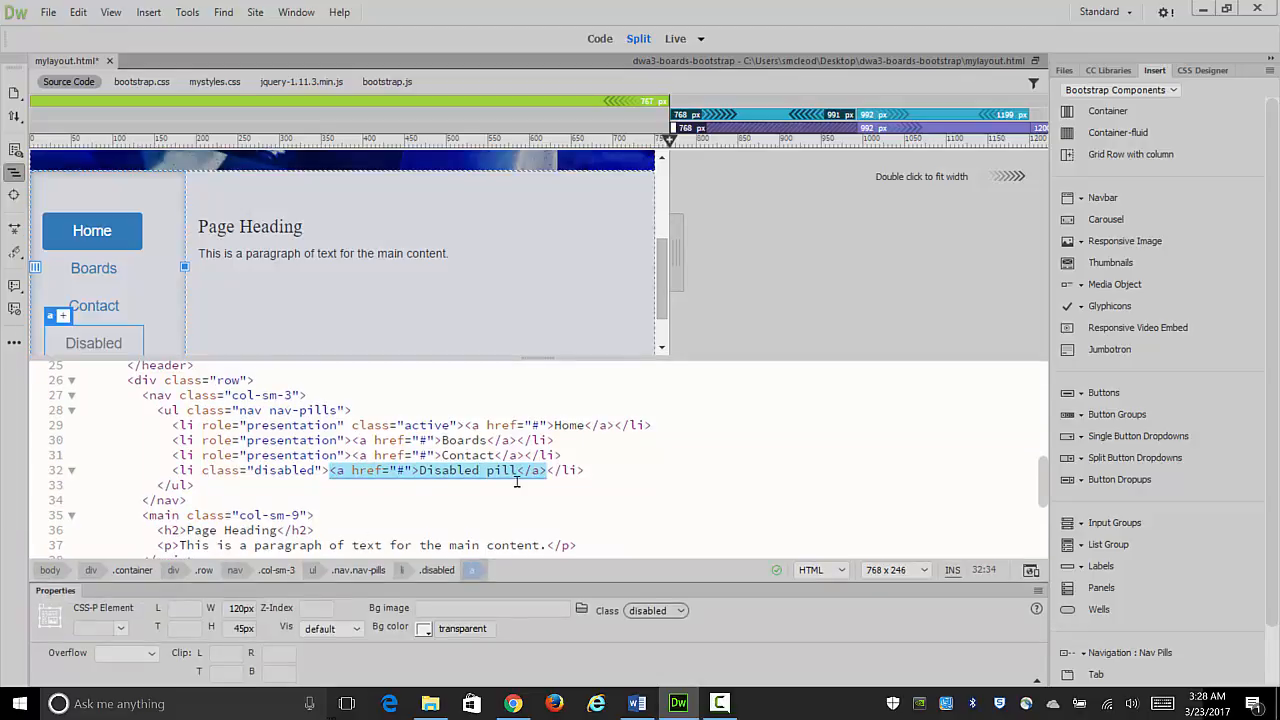
pyautogui.click(405, 573)
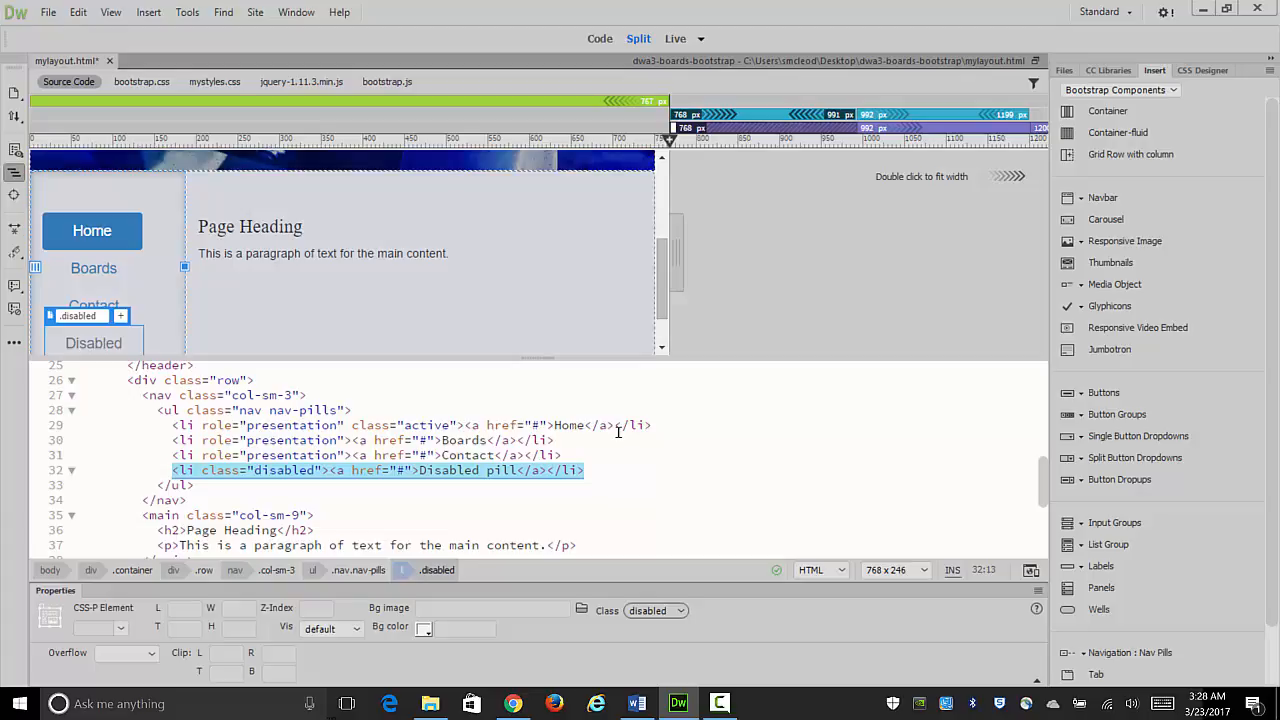
pyautogui.press('Delete')
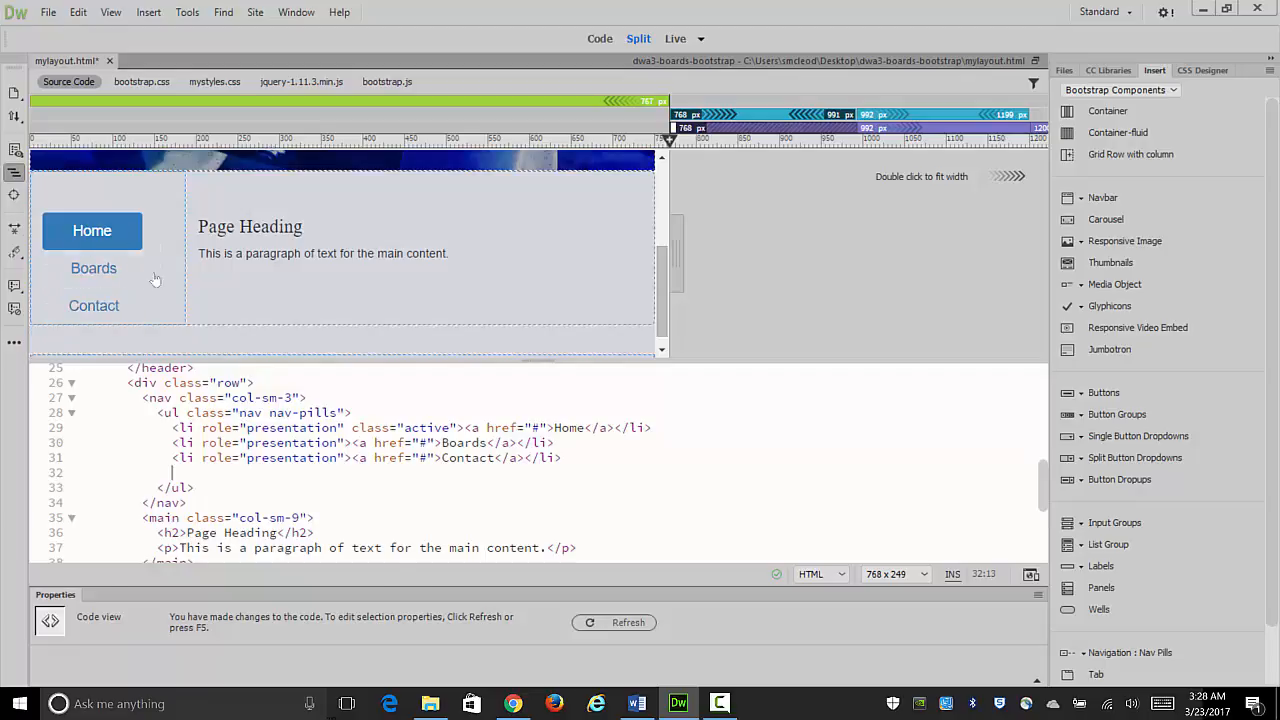
# Step: Switch the page pane to Design view and set the Home pill's link to index.html
pyautogui.click(80, 305)
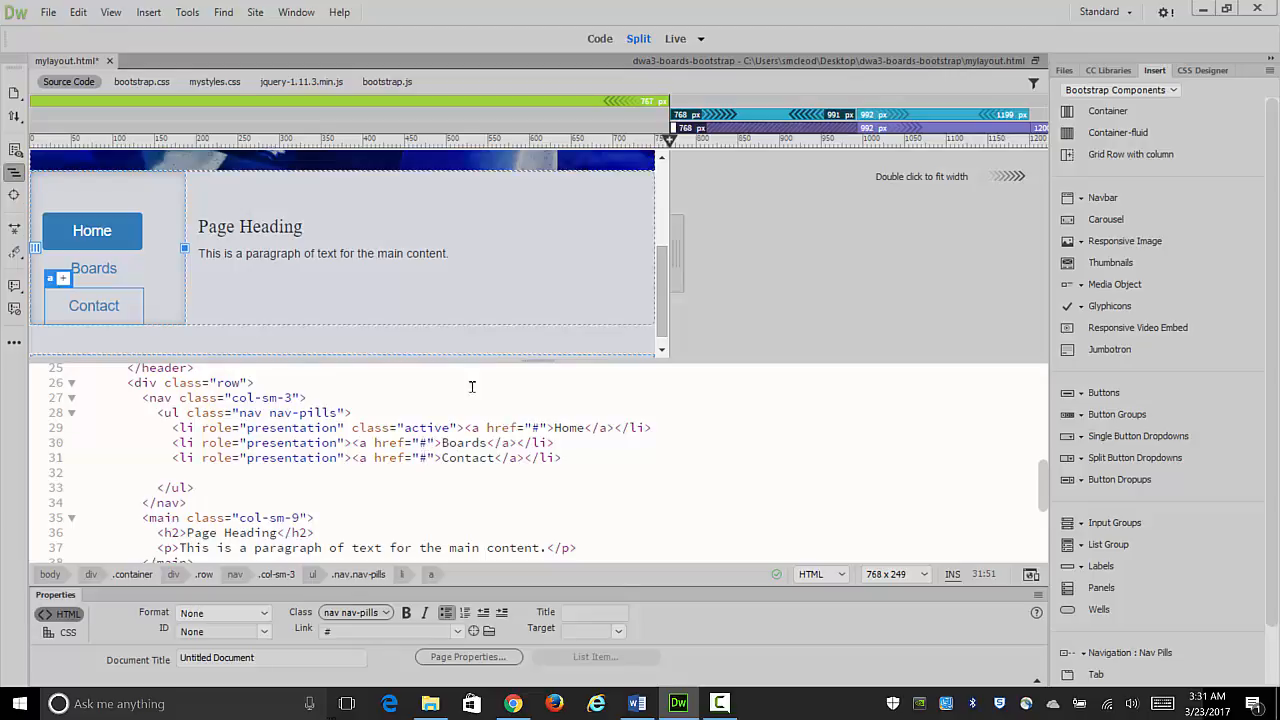
pyautogui.click(702, 40)
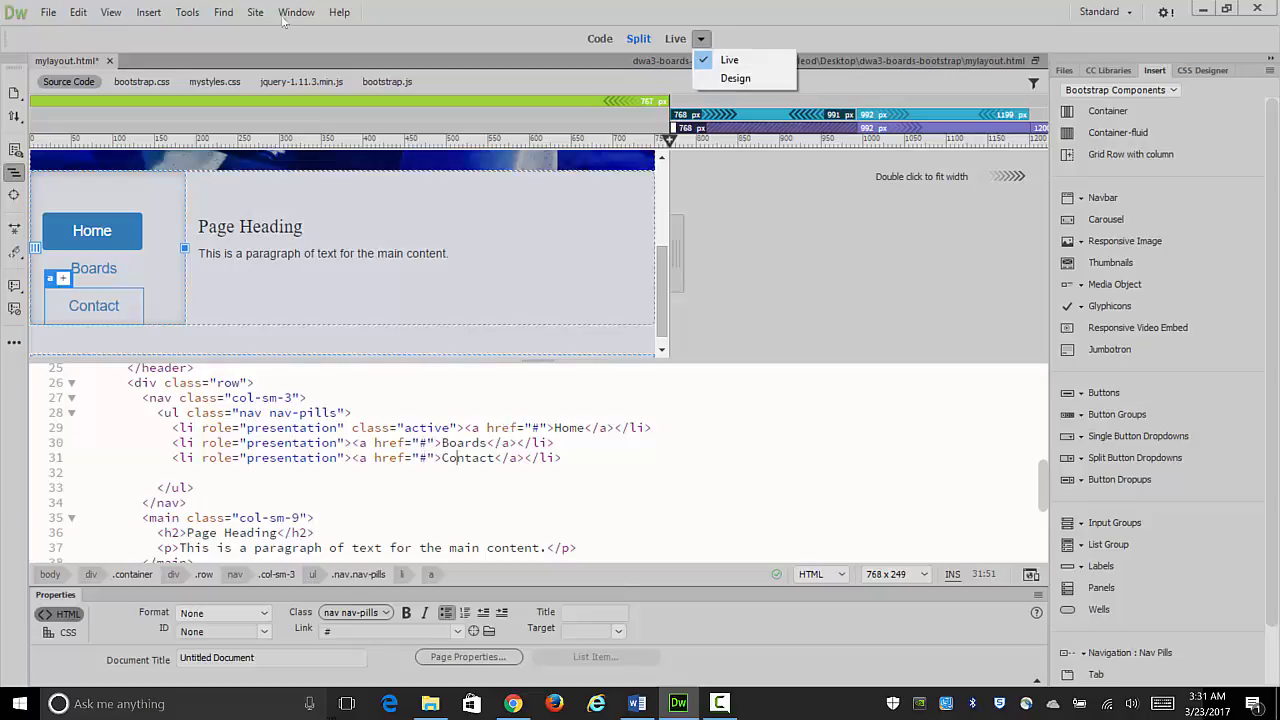
pyautogui.click(735, 78)
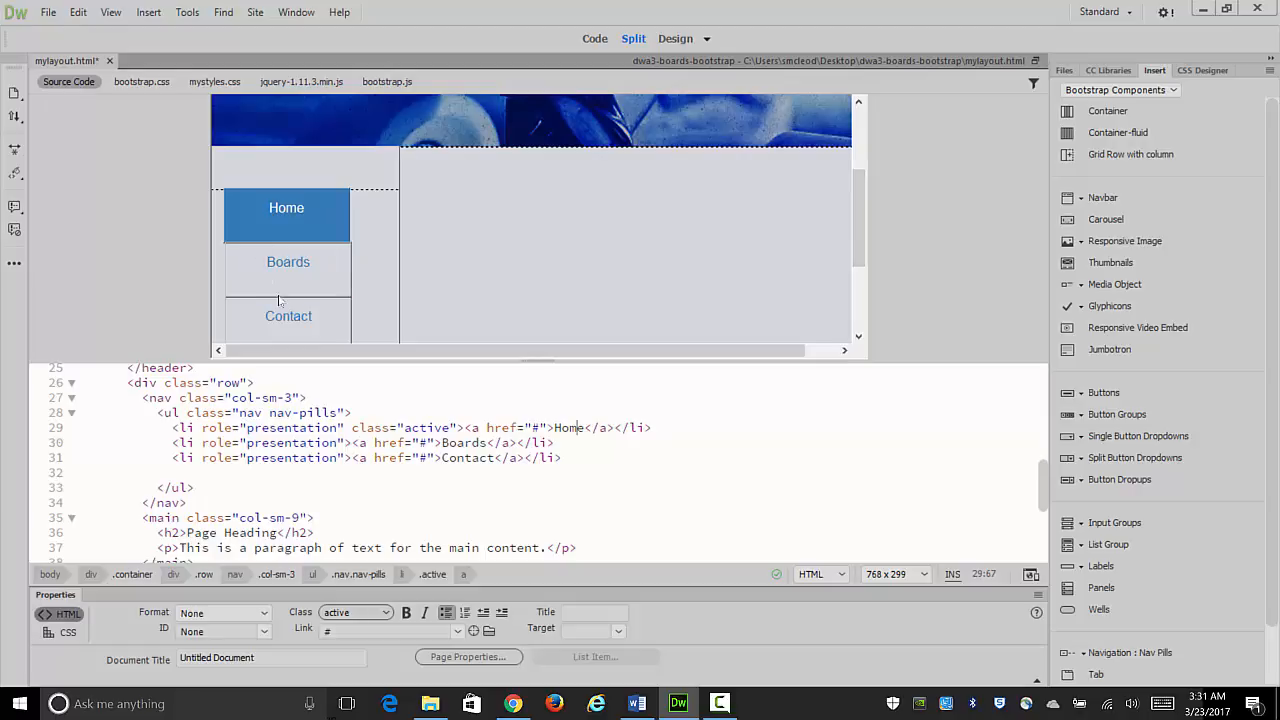
pyautogui.click(291, 207)
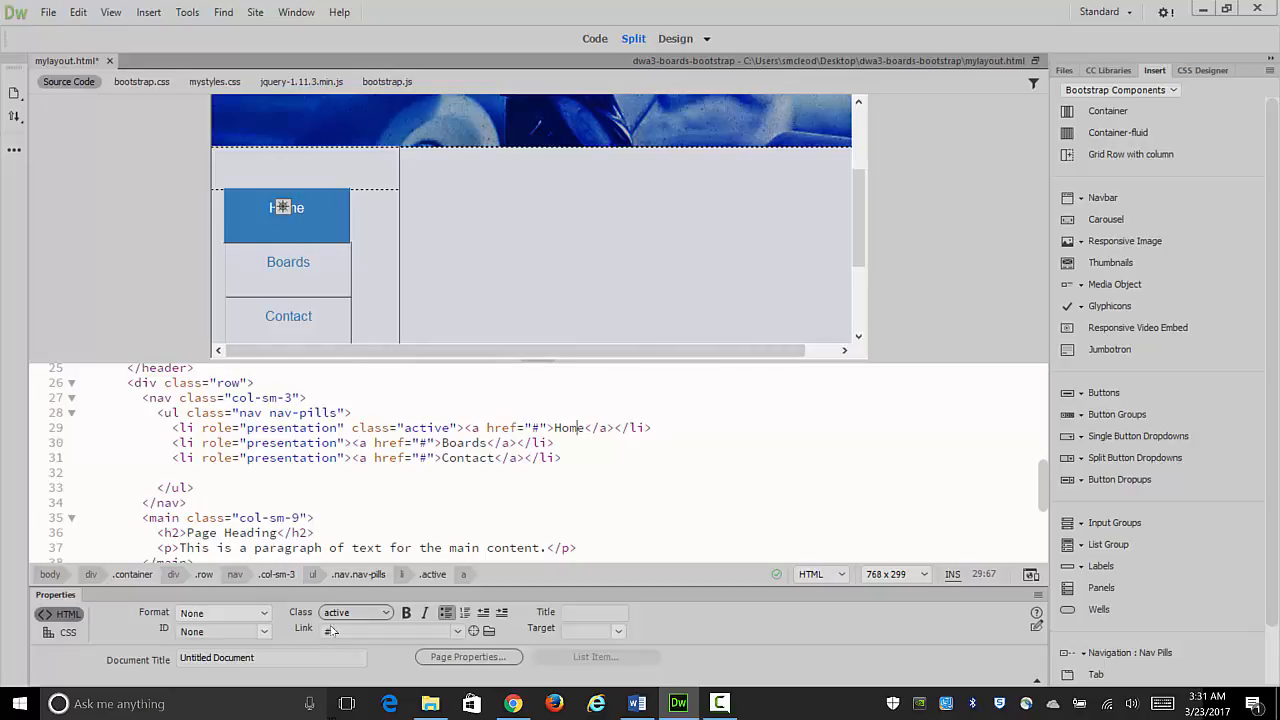
pyautogui.click(334, 636)
pyautogui.moveTo(334, 634); pyautogui.dragTo(317, 630)
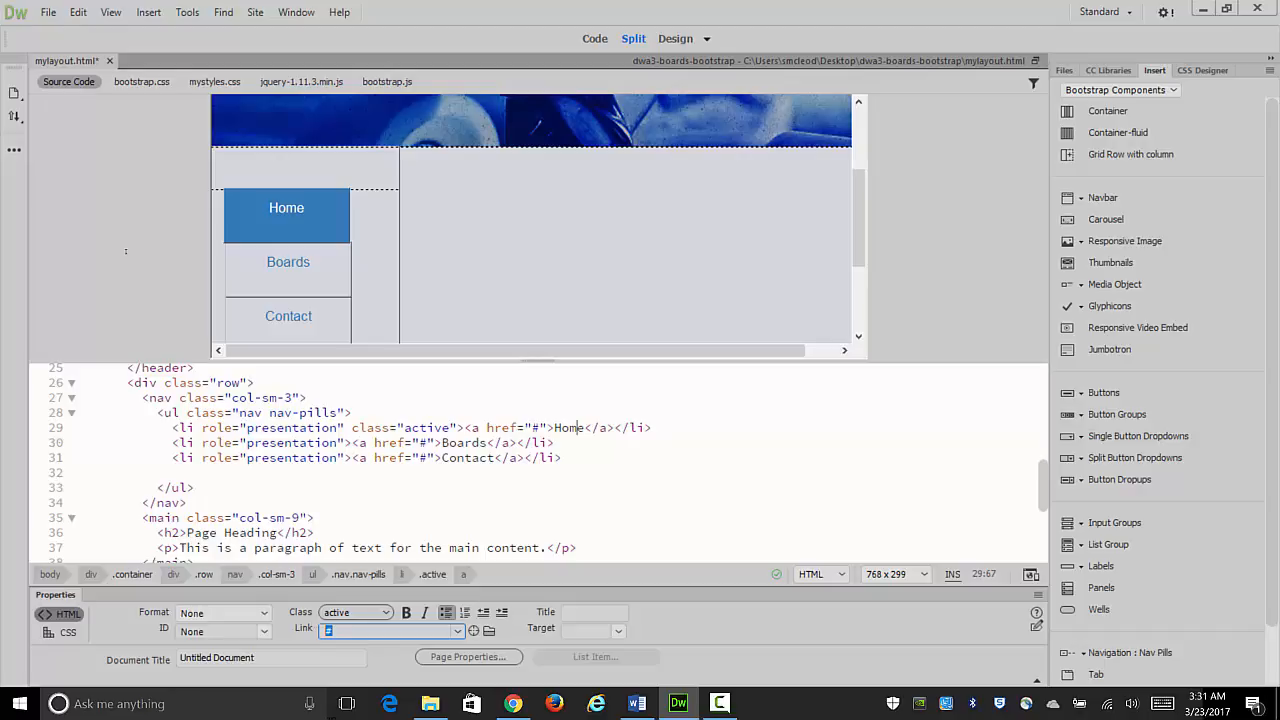
pyautogui.write('index.html')
pyautogui.press('Return')
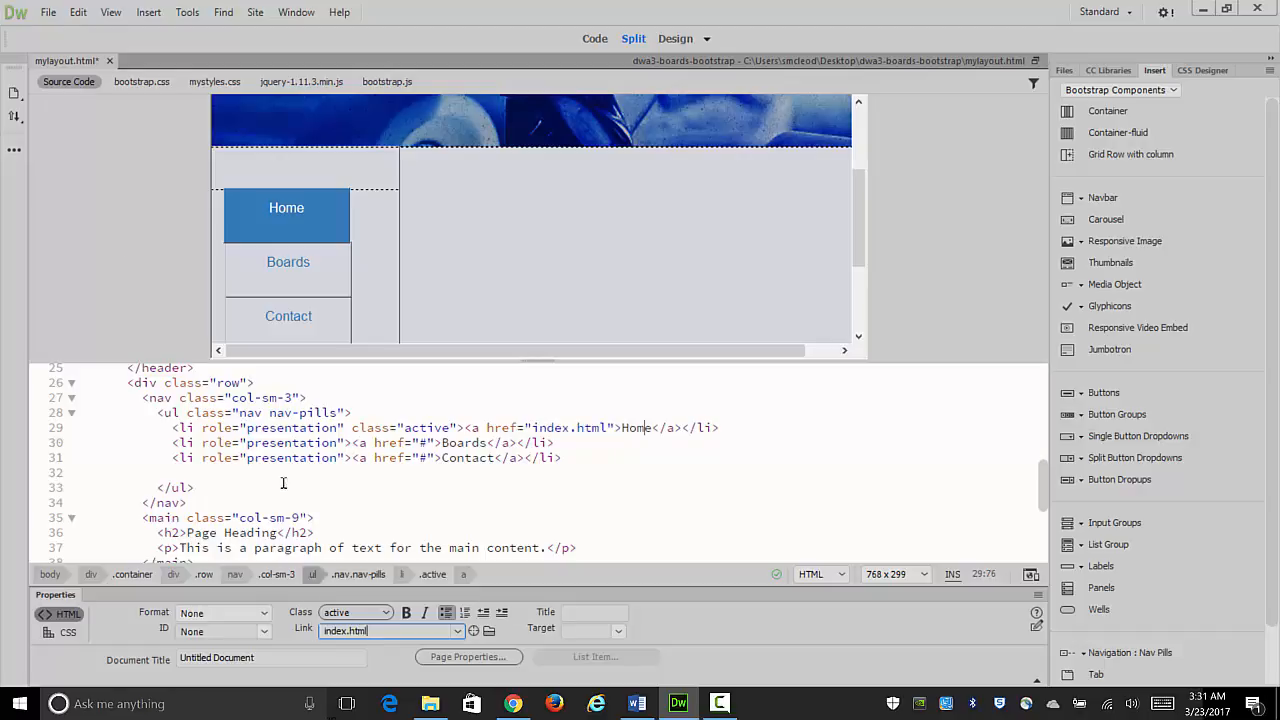
# Step: Place the cursor in the Boards pill's link text
pyautogui.click(268, 262)
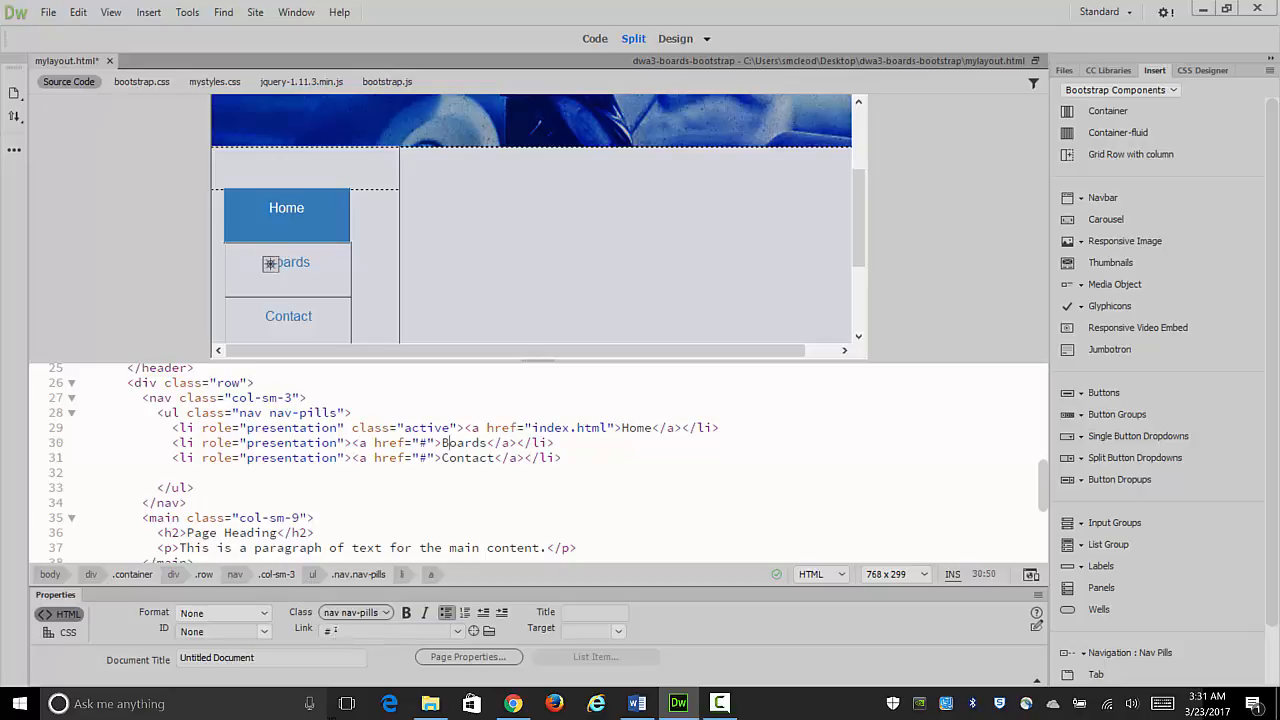
# Step: Link the Boards navigation item to boards.html in place of the placeholder link
pyautogui.click(336, 630)
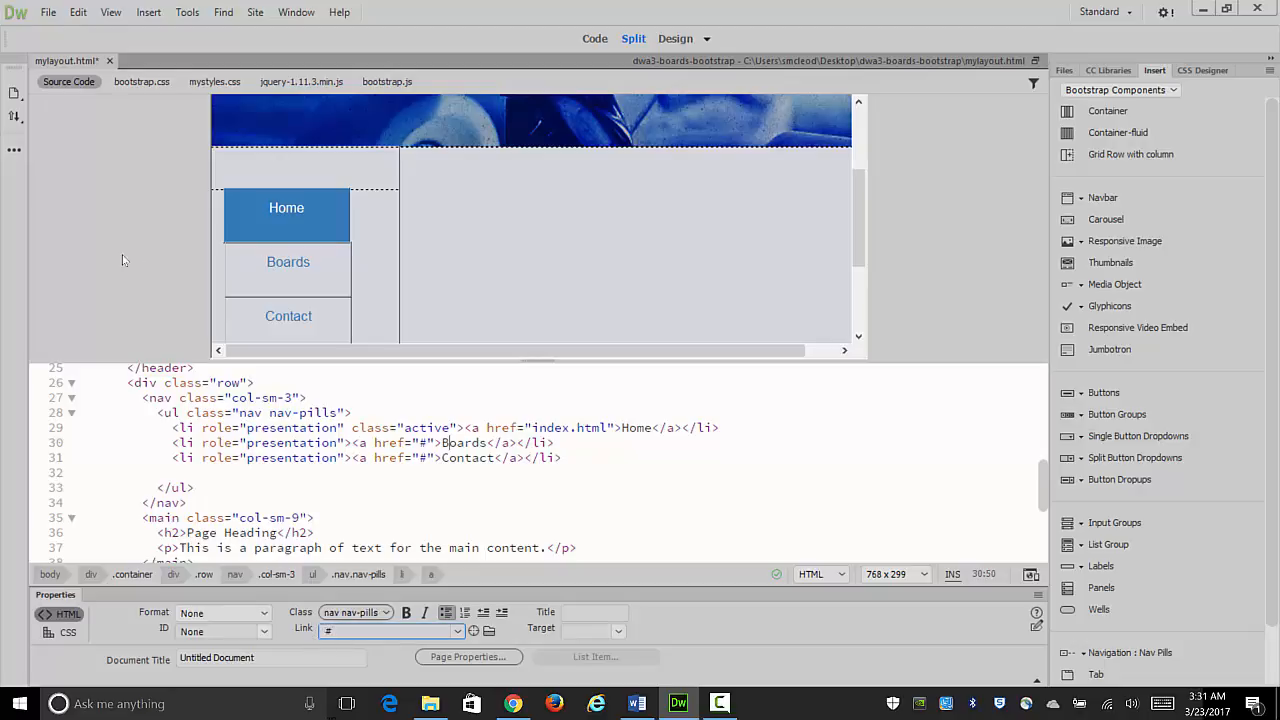
pyautogui.doubleClick(340, 629)
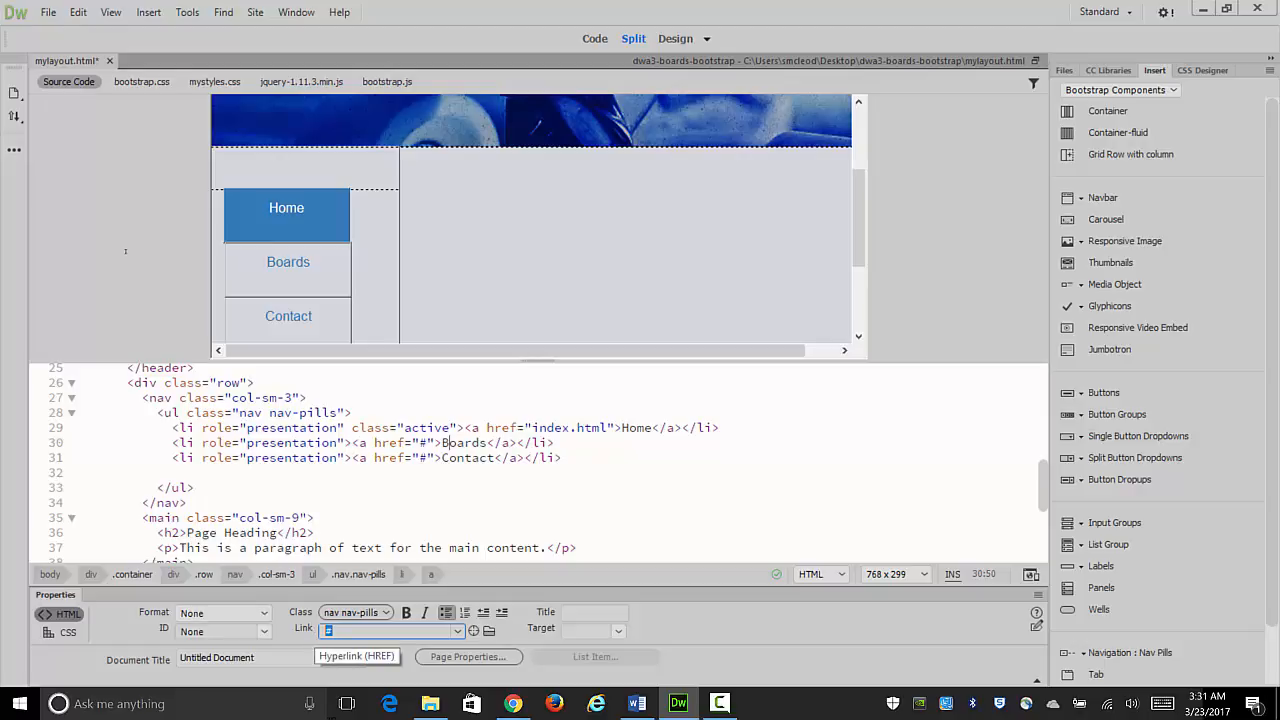
pyautogui.write('boards.html')
pyautogui.press('Return')
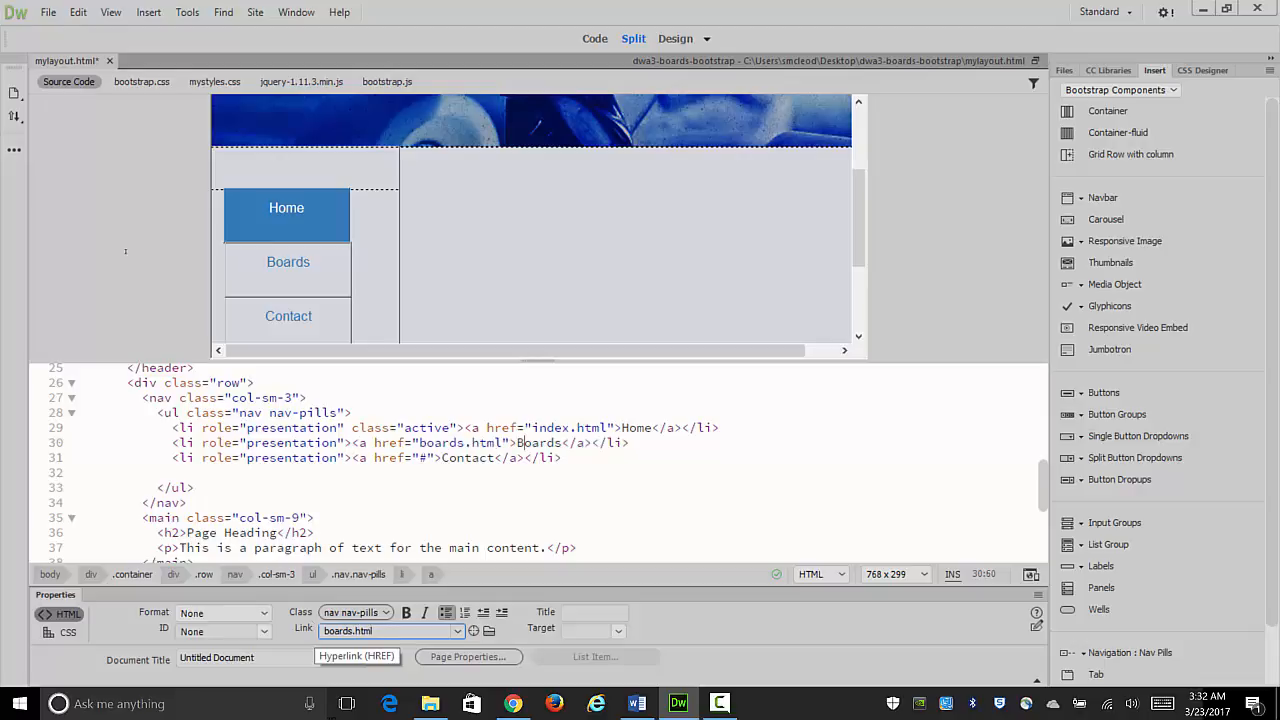
# Step: Link the Contact navigation item to contact.html
pyautogui.click(281, 316)
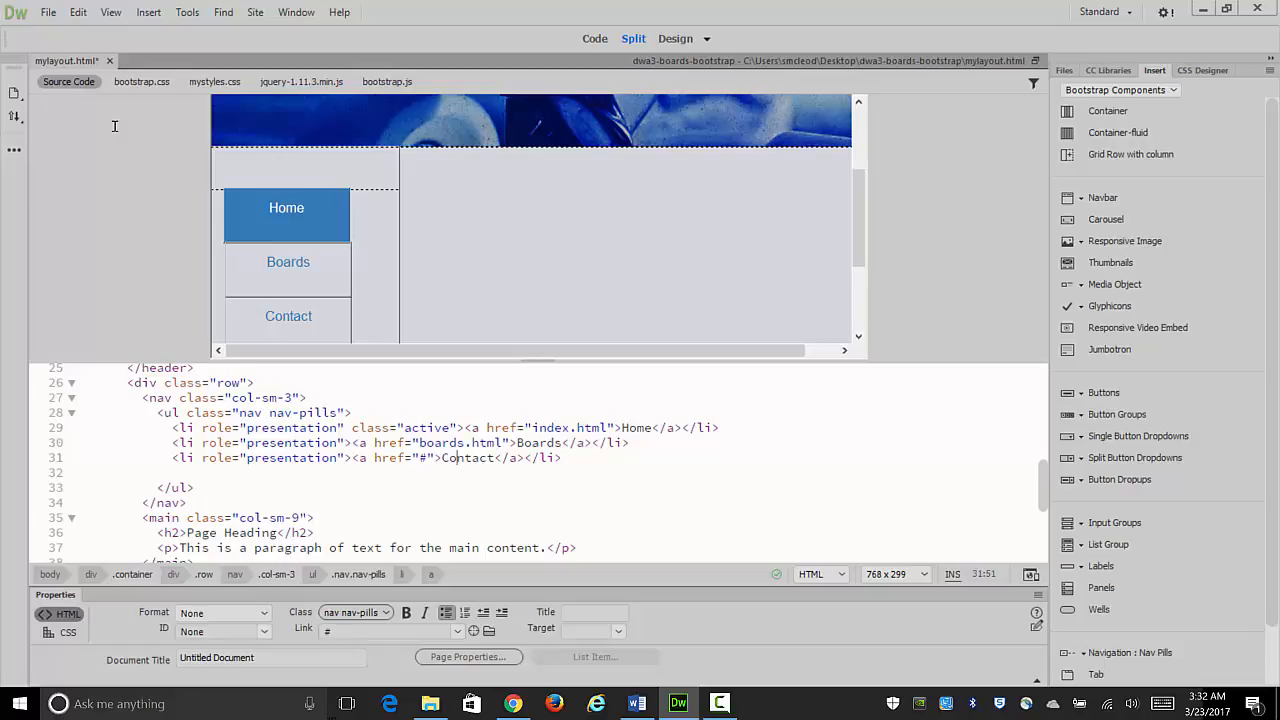
pyautogui.click(336, 631)
pyautogui.moveTo(333, 631); pyautogui.dragTo(322, 631)
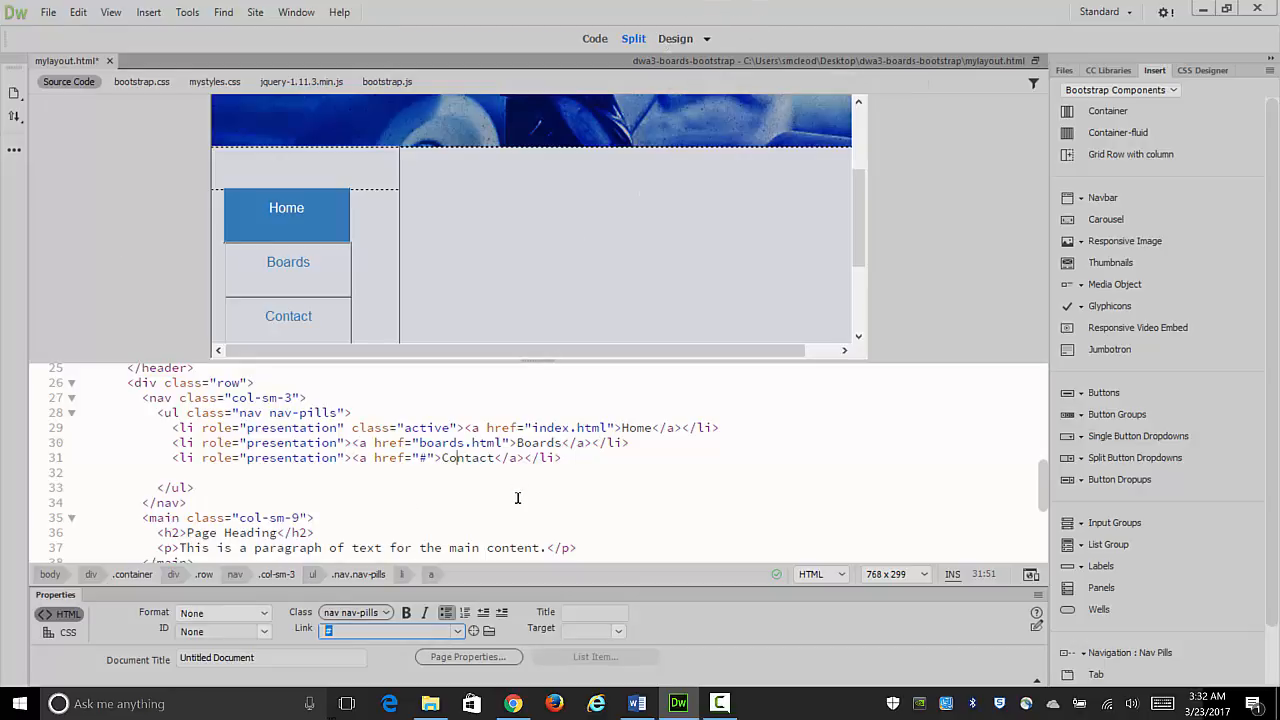
pyautogui.write('contact.html')
pyautogui.press('Return')
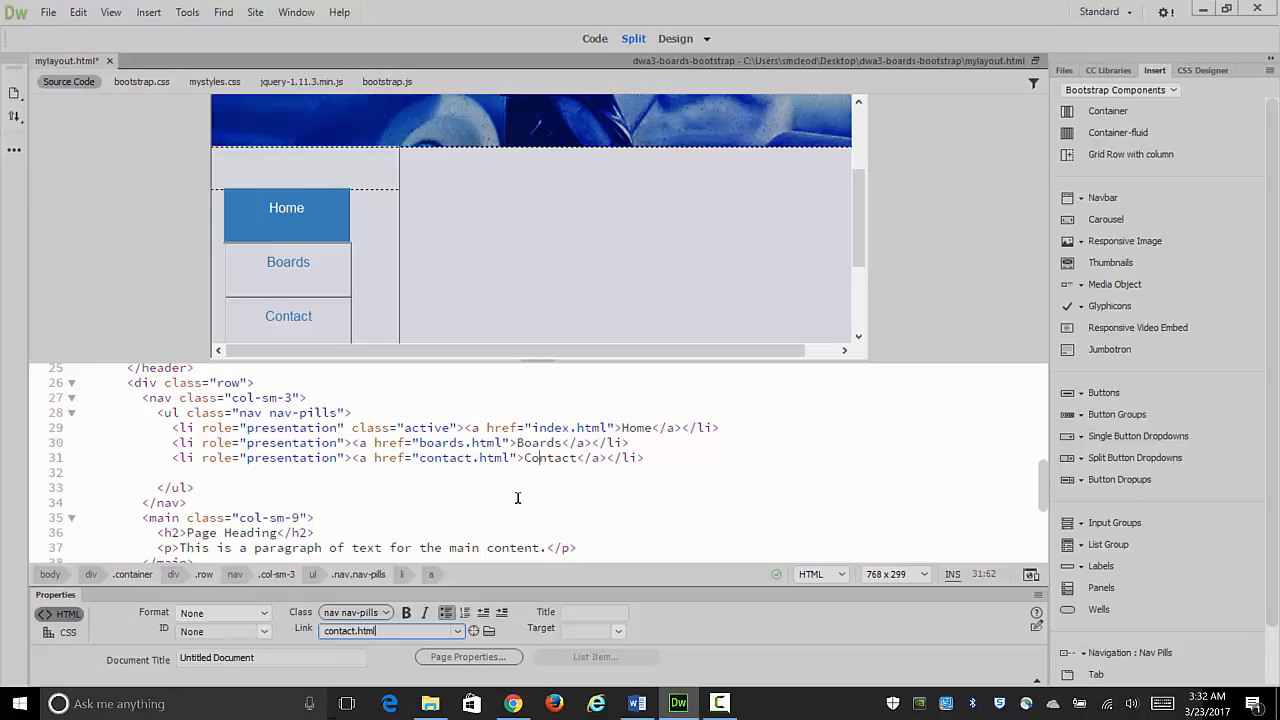
pyautogui.click(525, 225)
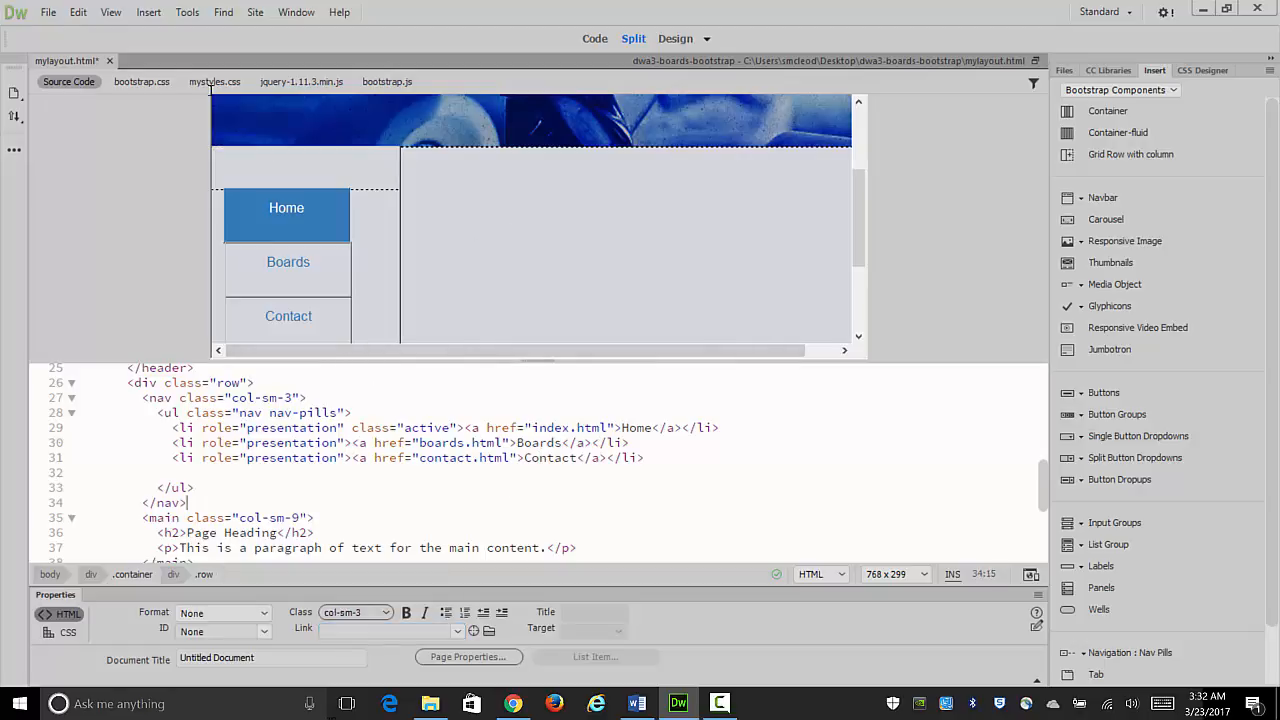
# Step: Switch the page preview from Design to Live view and save mylayout.html
pyautogui.click(706, 38)
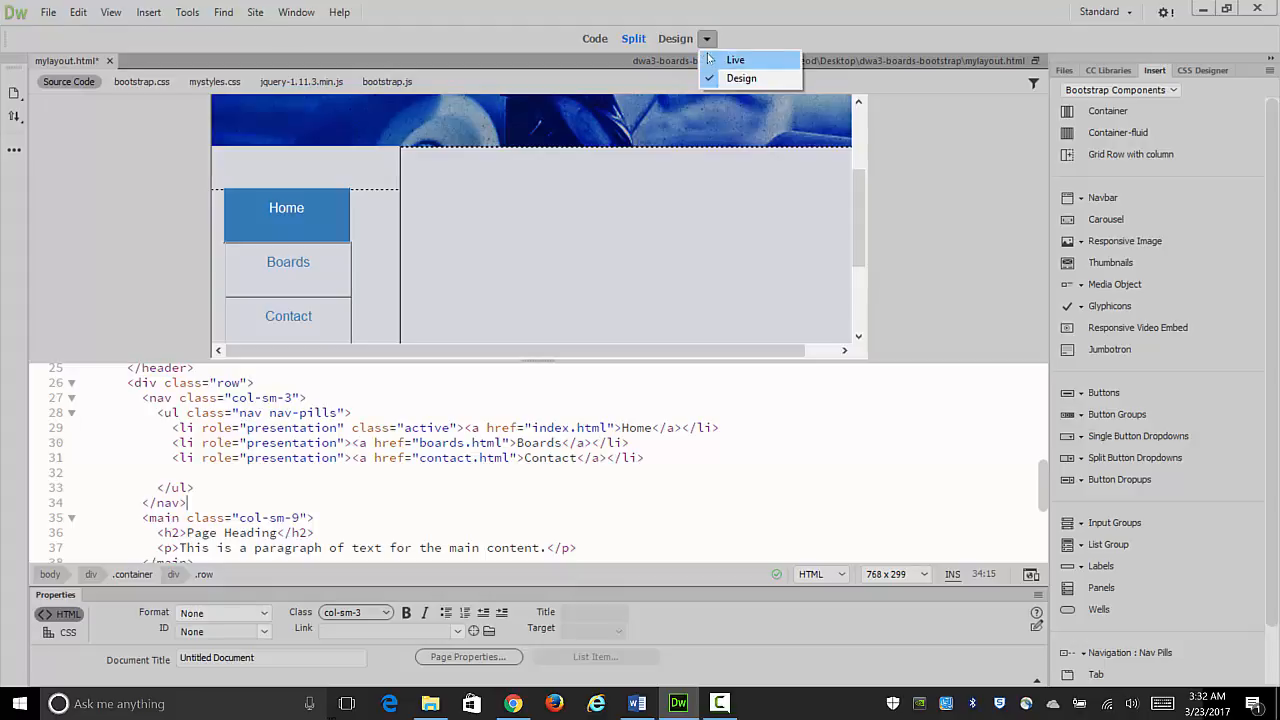
pyautogui.click(733, 60)
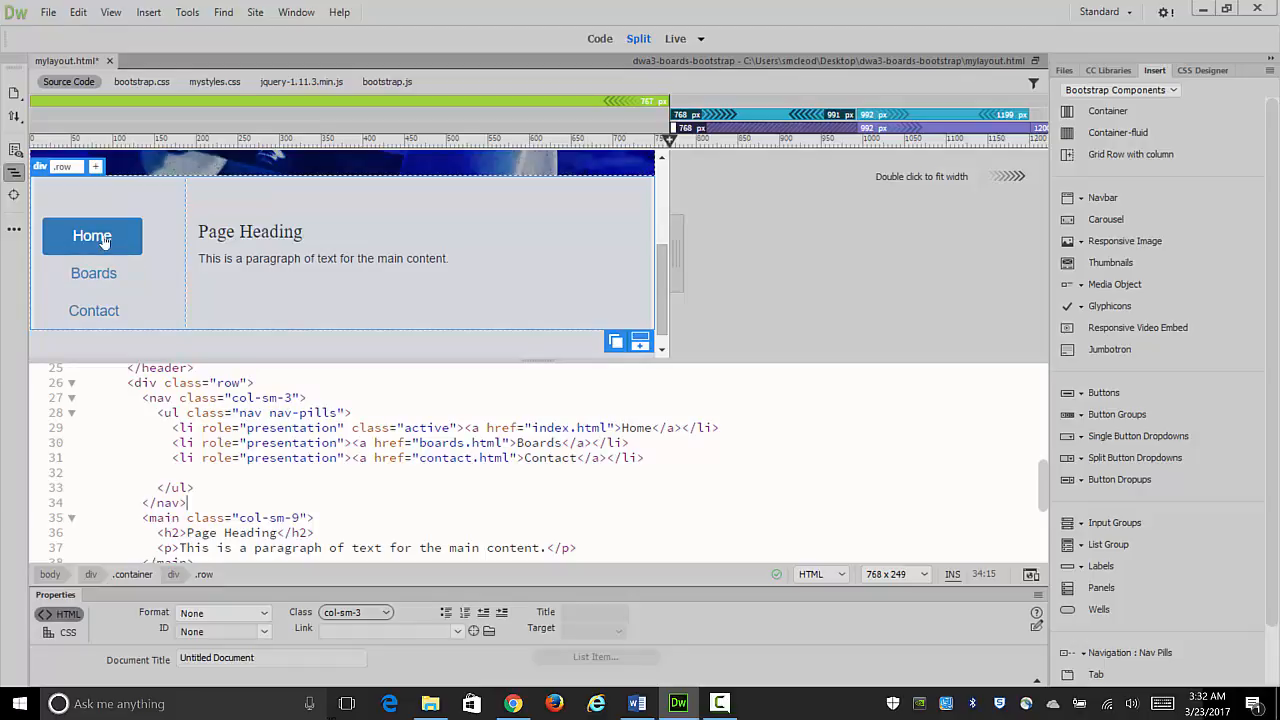
pyautogui.click(48, 12)
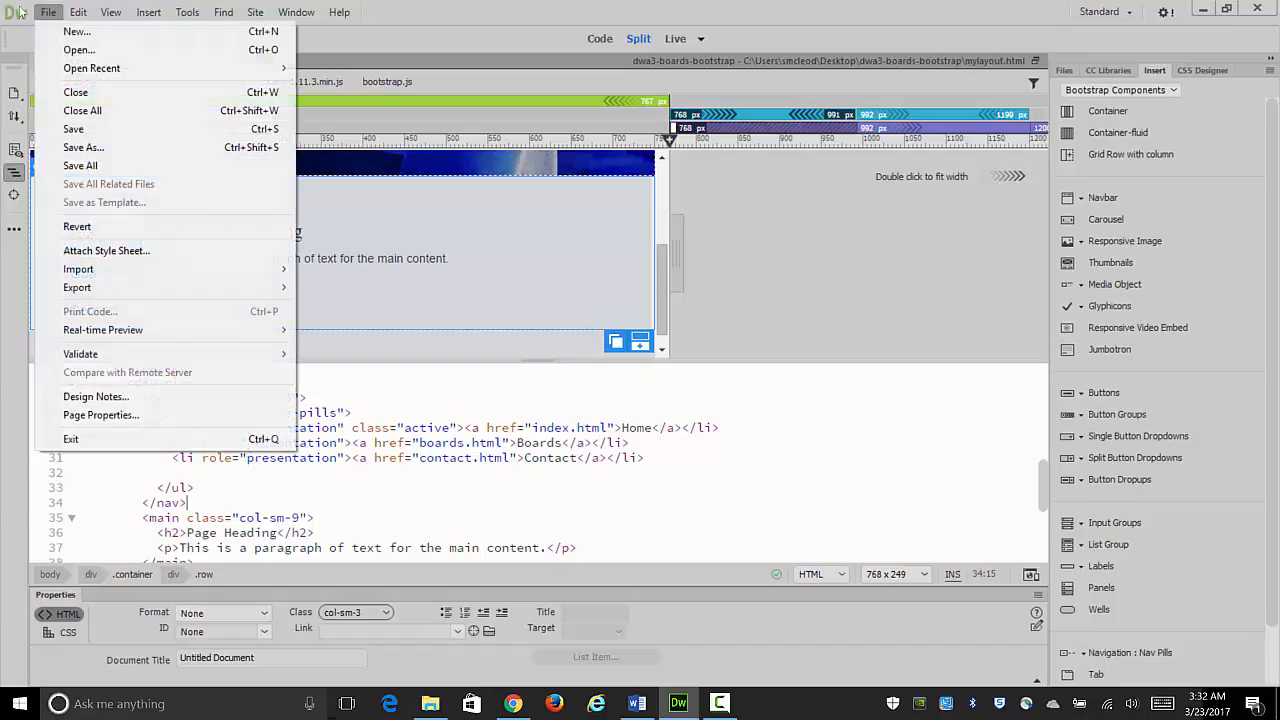
pyautogui.click(76, 130)
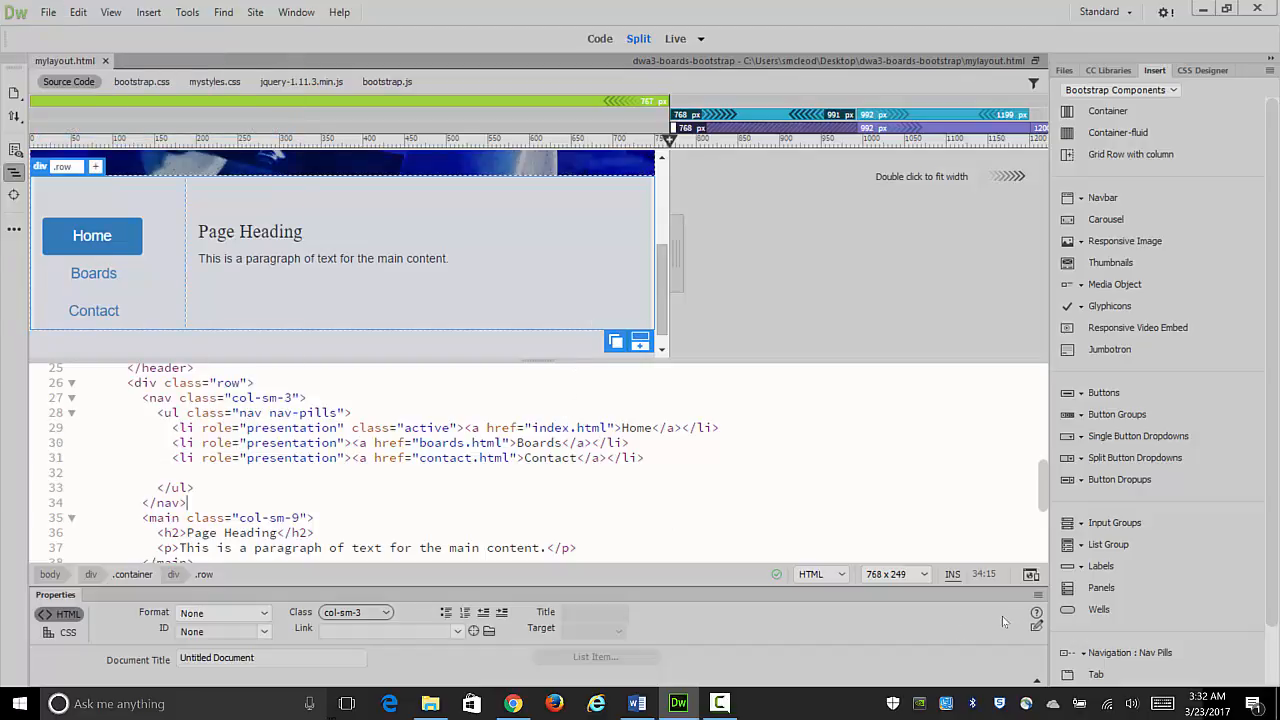
# Step: Preview mylayout.html in Chrome and examine the Home, Boards and Contact pages of the goal site for comparison
pyautogui.click(1031, 574)
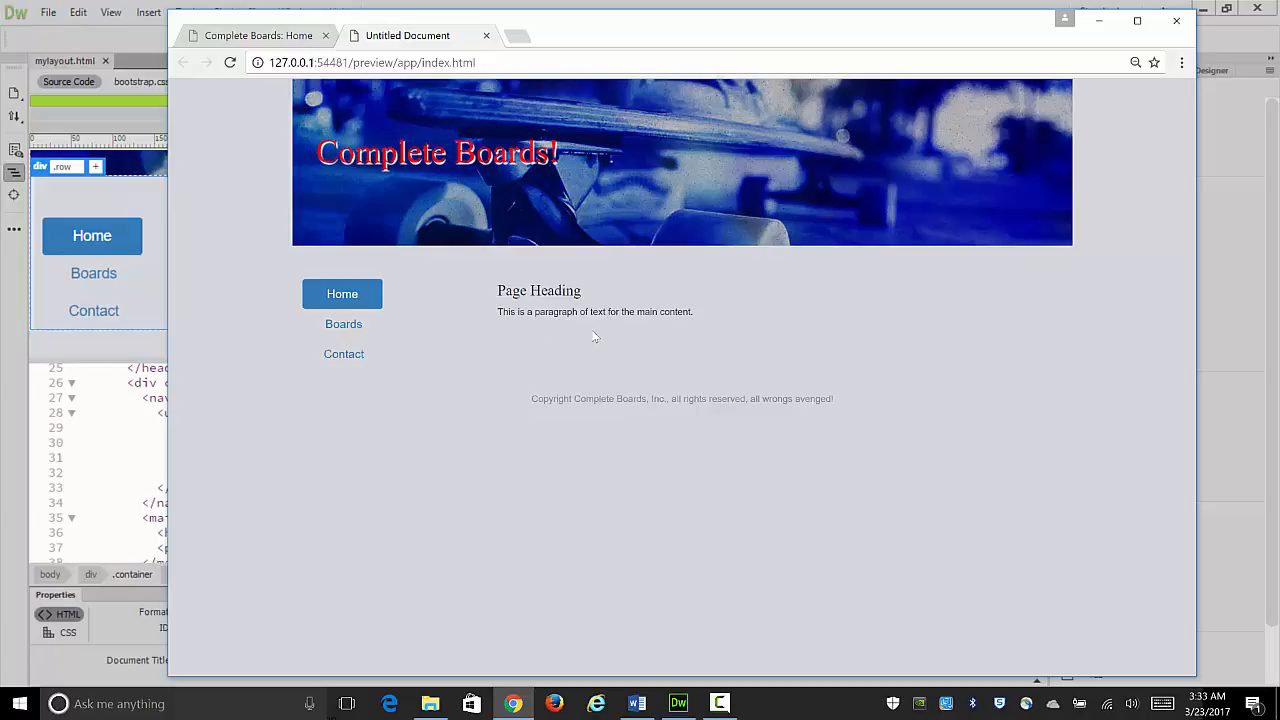
pyautogui.click(241, 37)
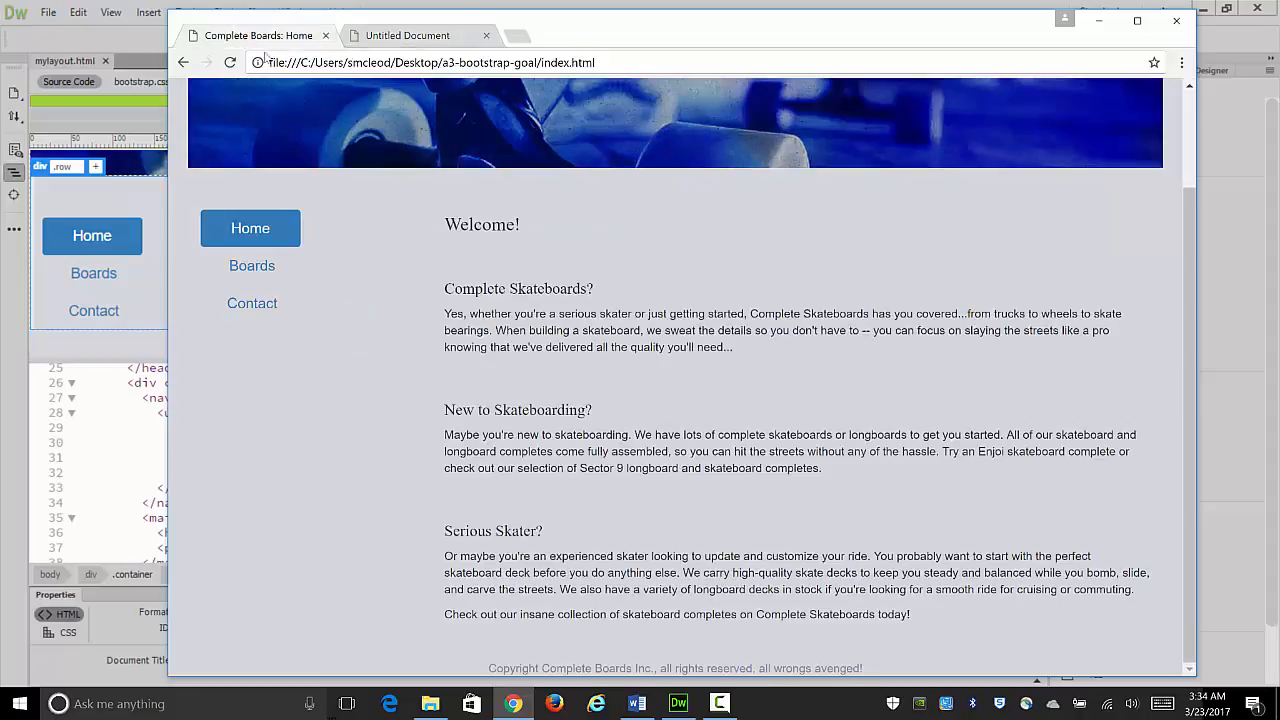
pyautogui.scroll(2, 376, 184)
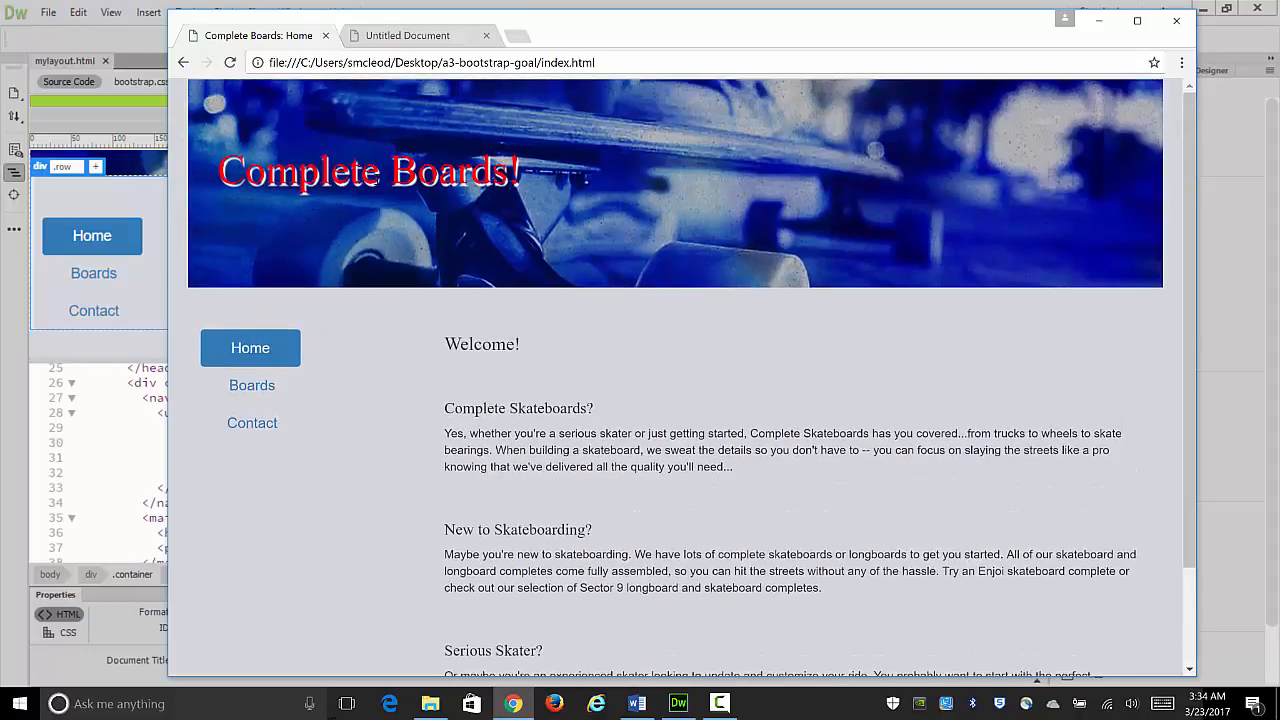
pyautogui.click(249, 389)
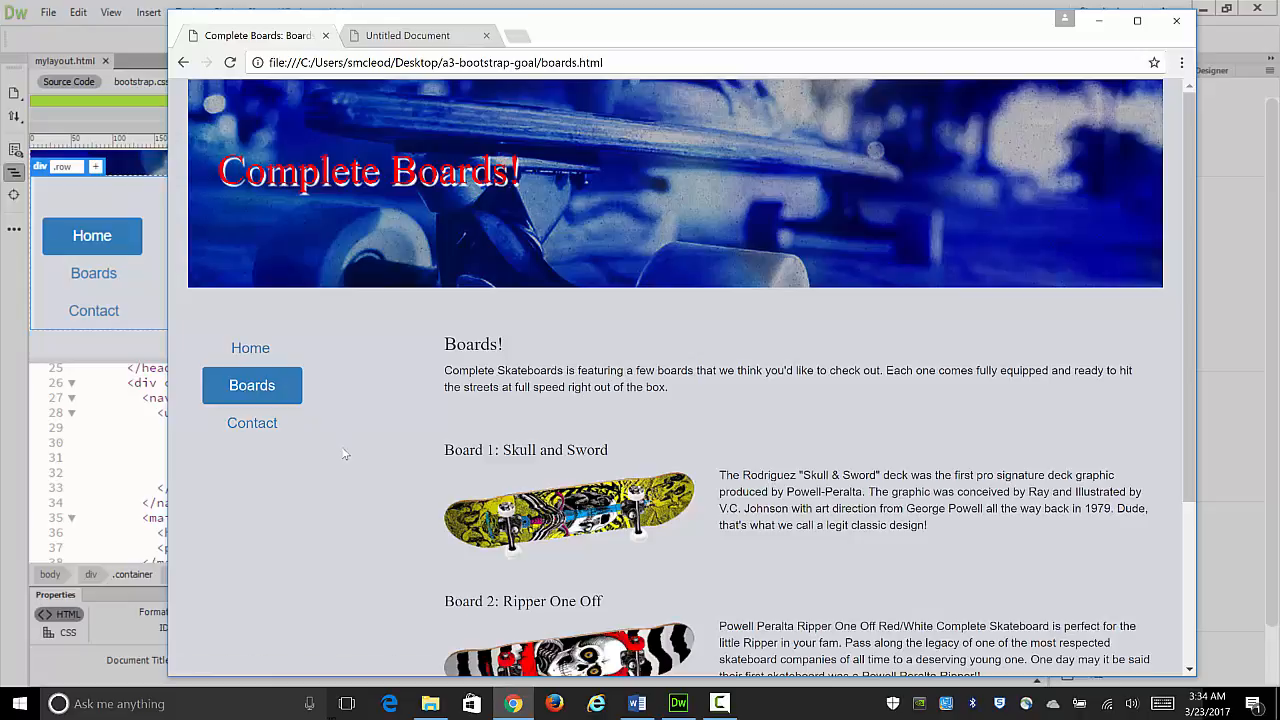
pyautogui.click(250, 425)
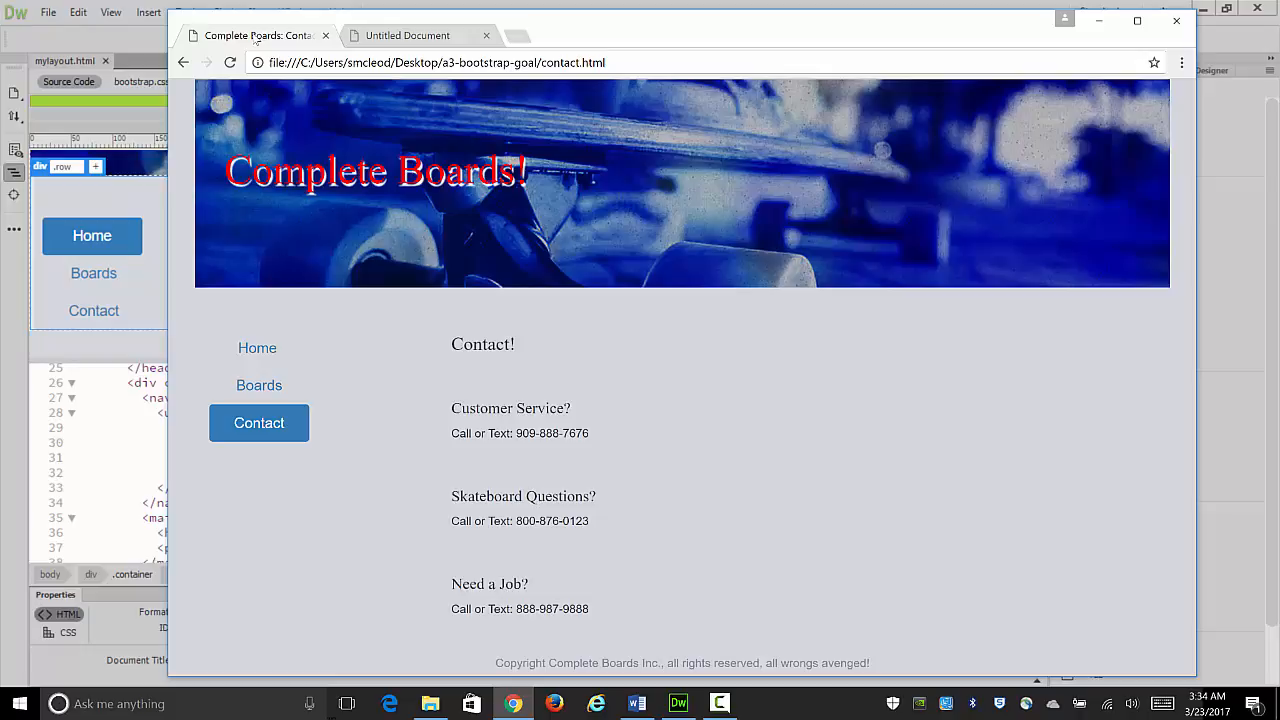
pyautogui.click(407, 35)
# Step: Switch back to Dreamweaver, show the site's files, and save a copy of mylayout.html as index.html in the dwa3-boards-bootstrap folder
pyautogui.click(678, 703)
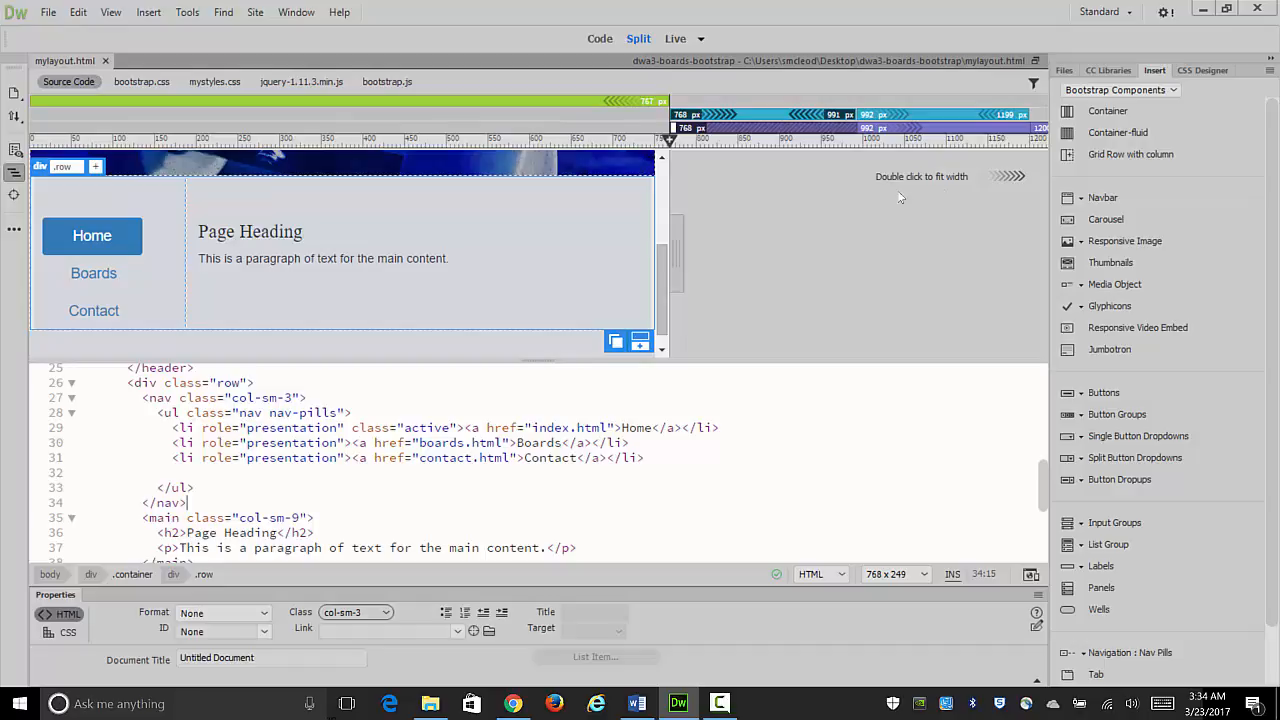
pyautogui.click(1064, 71)
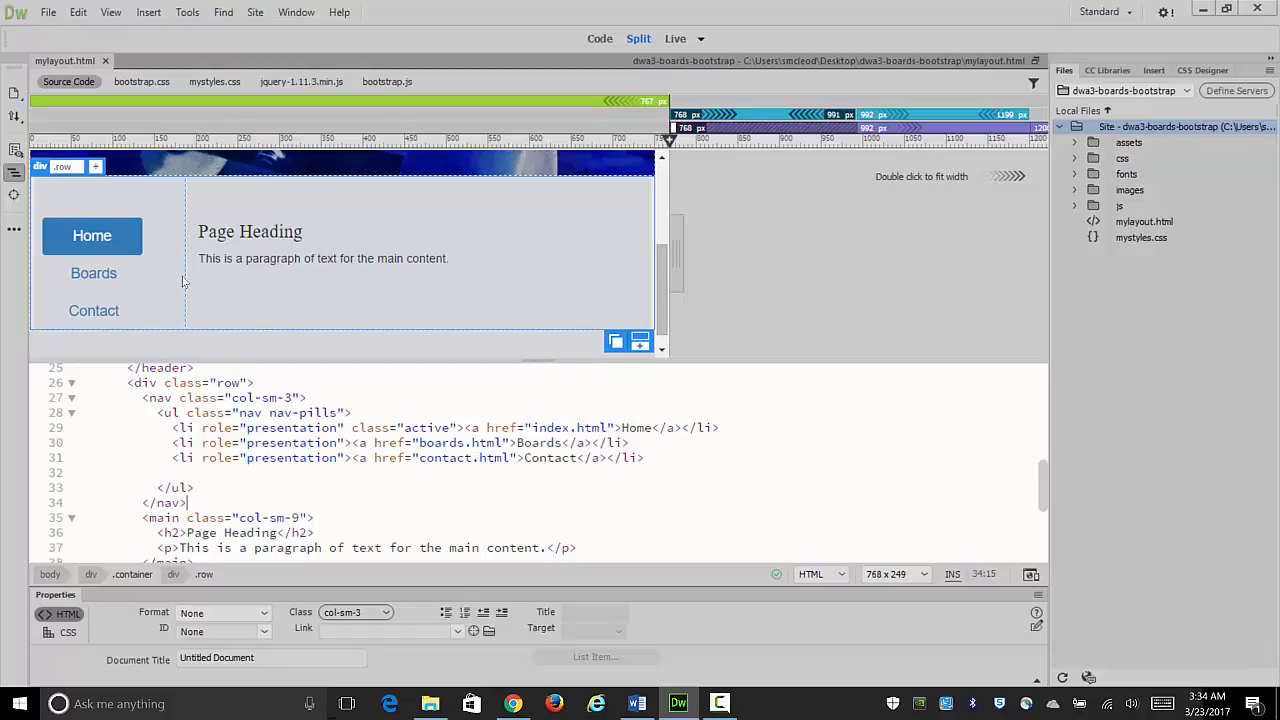
pyautogui.click(48, 13)
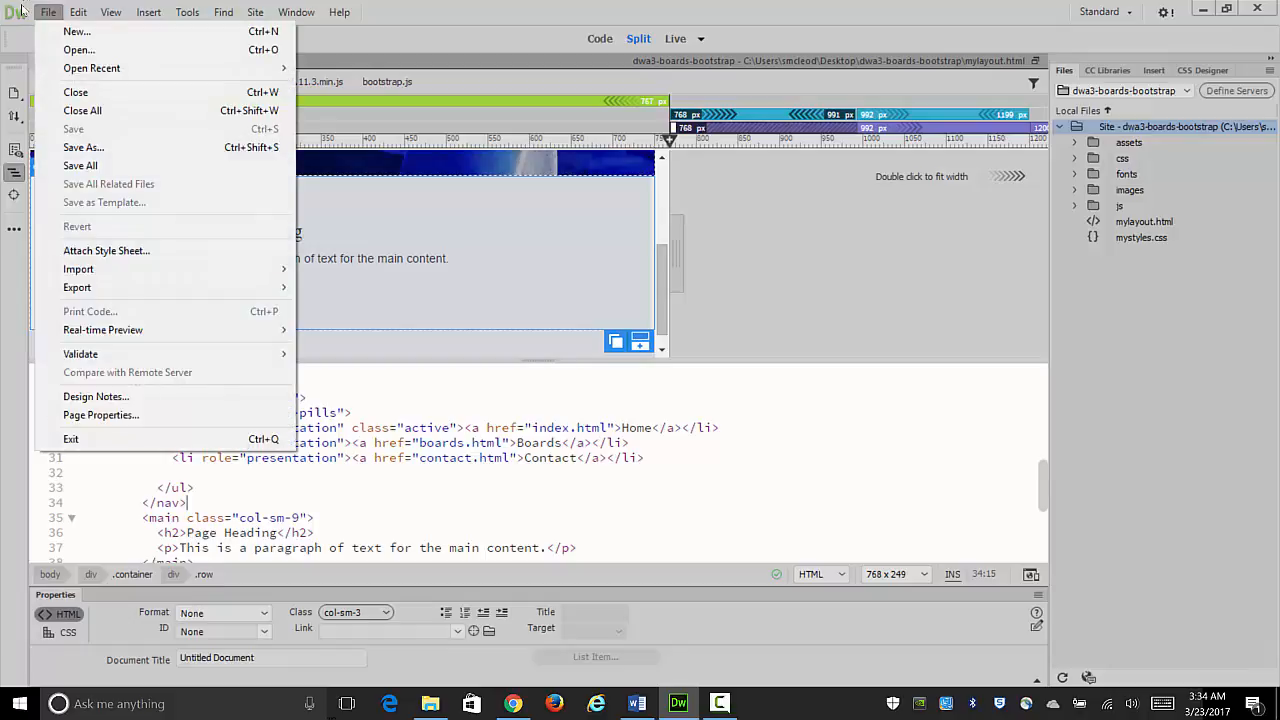
pyautogui.click(100, 148)
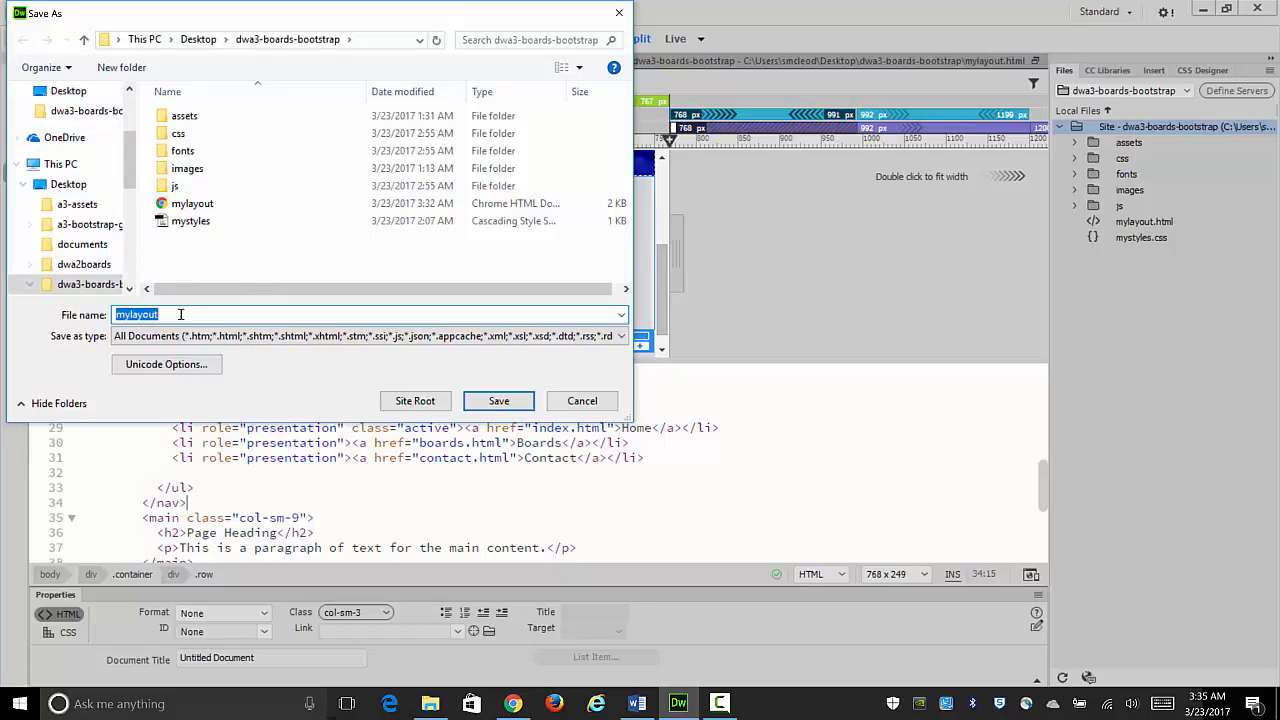
pyautogui.write('i')
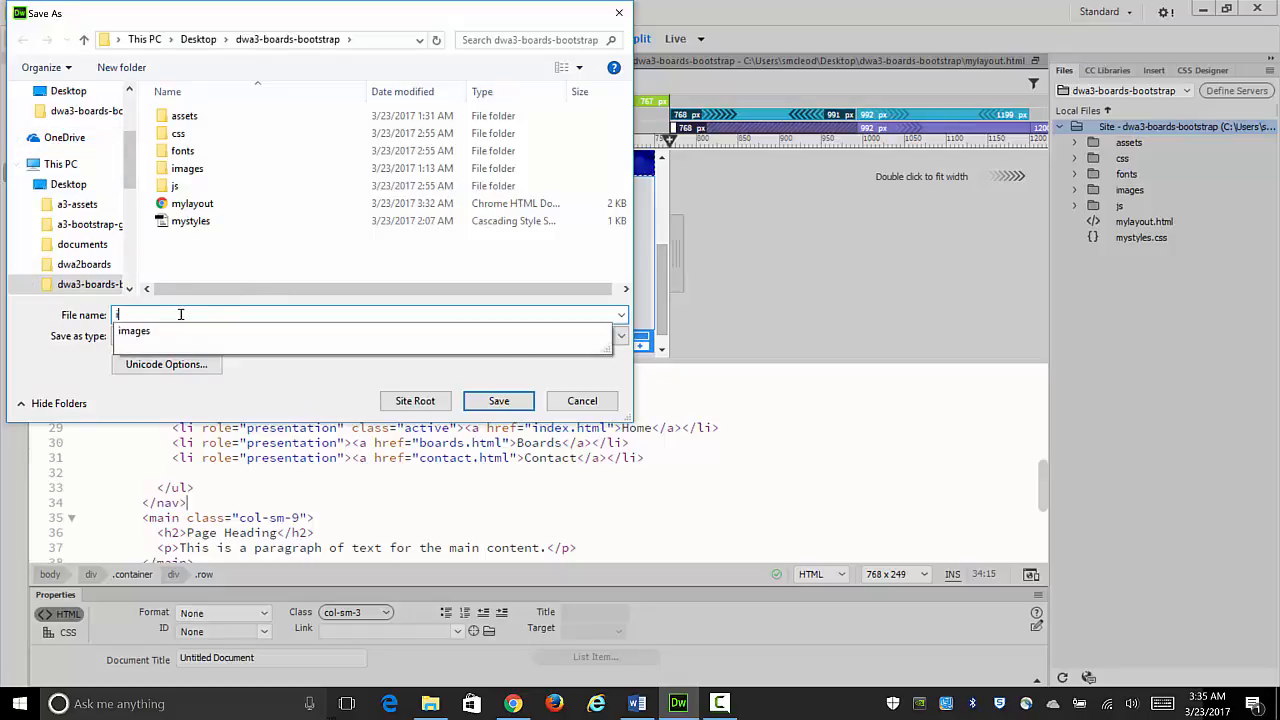
pyautogui.write('ndex.')
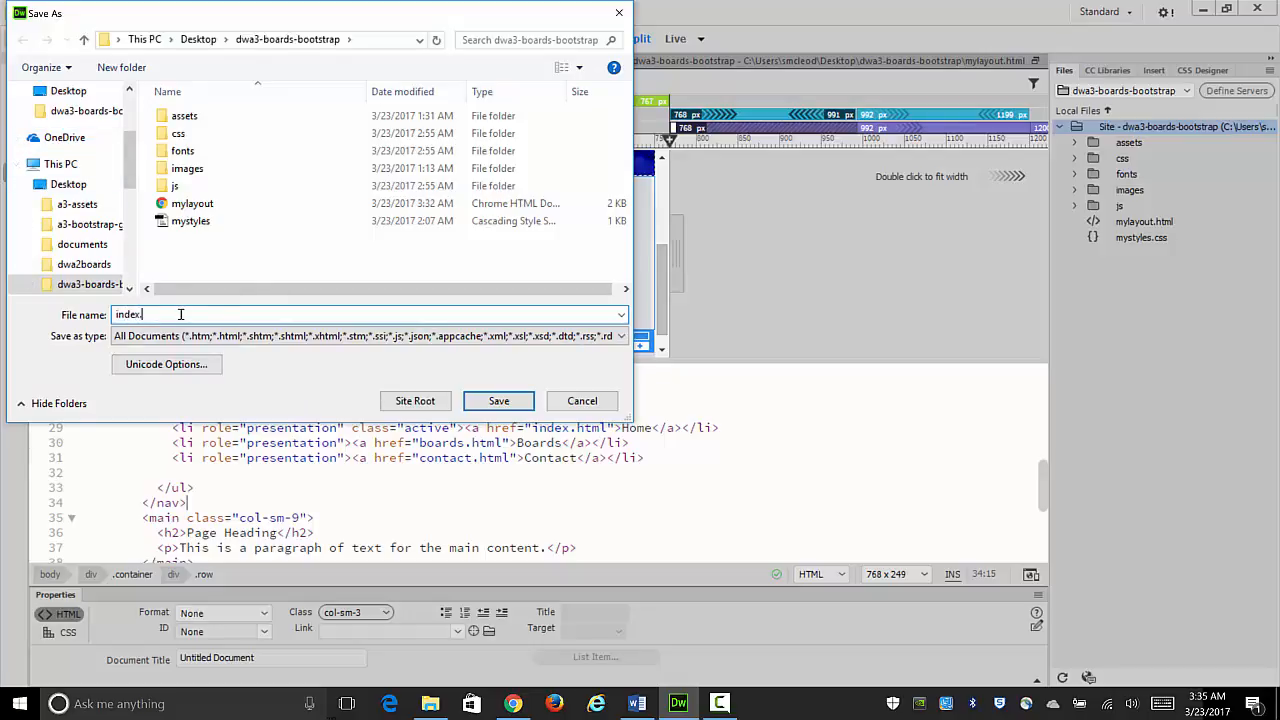
pyautogui.write('html')
pyautogui.click(515, 403)
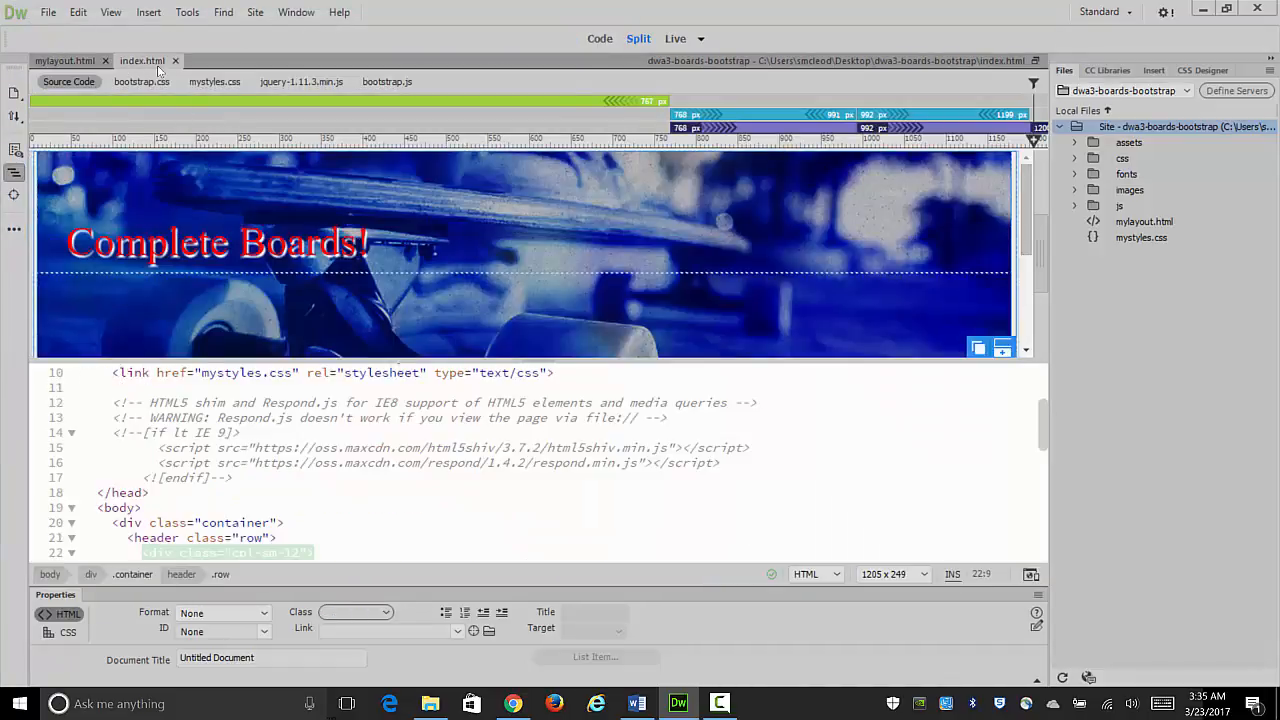
# Step: Return to mylayout.html and save a copy of it as boards.html in the same site folder
pyautogui.click(68, 61)
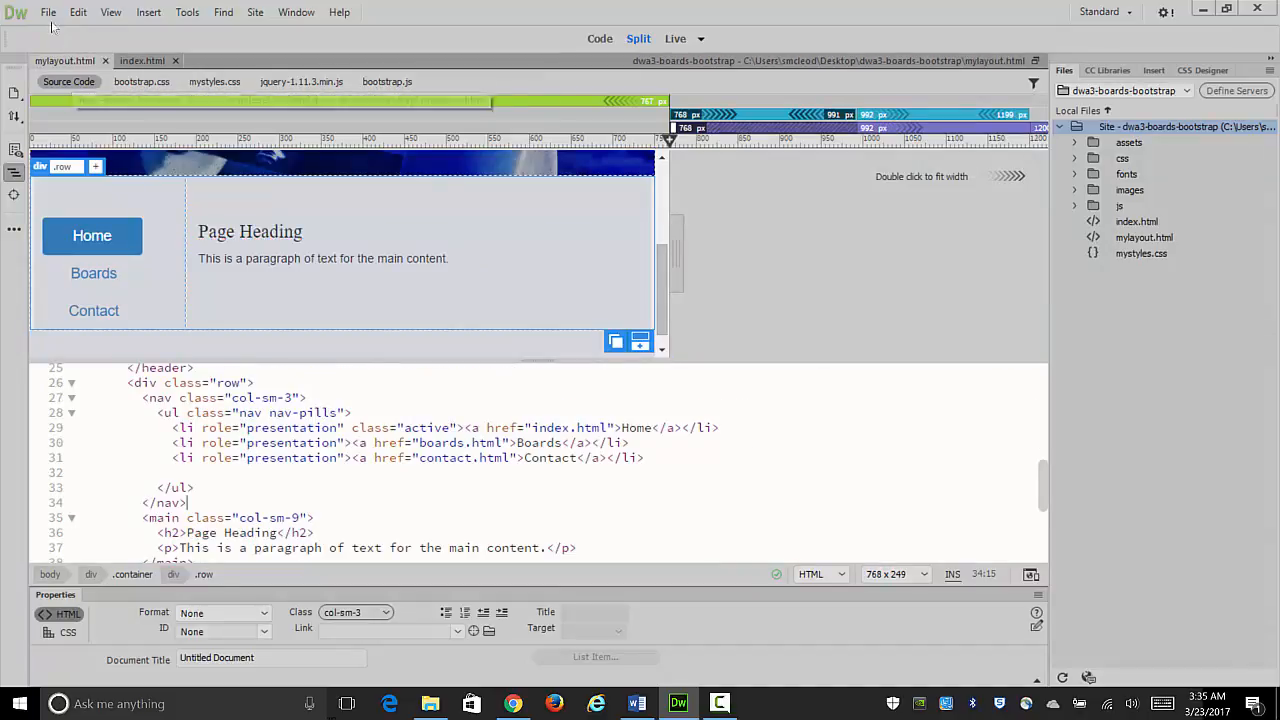
pyautogui.hotkey('alt', 'f')
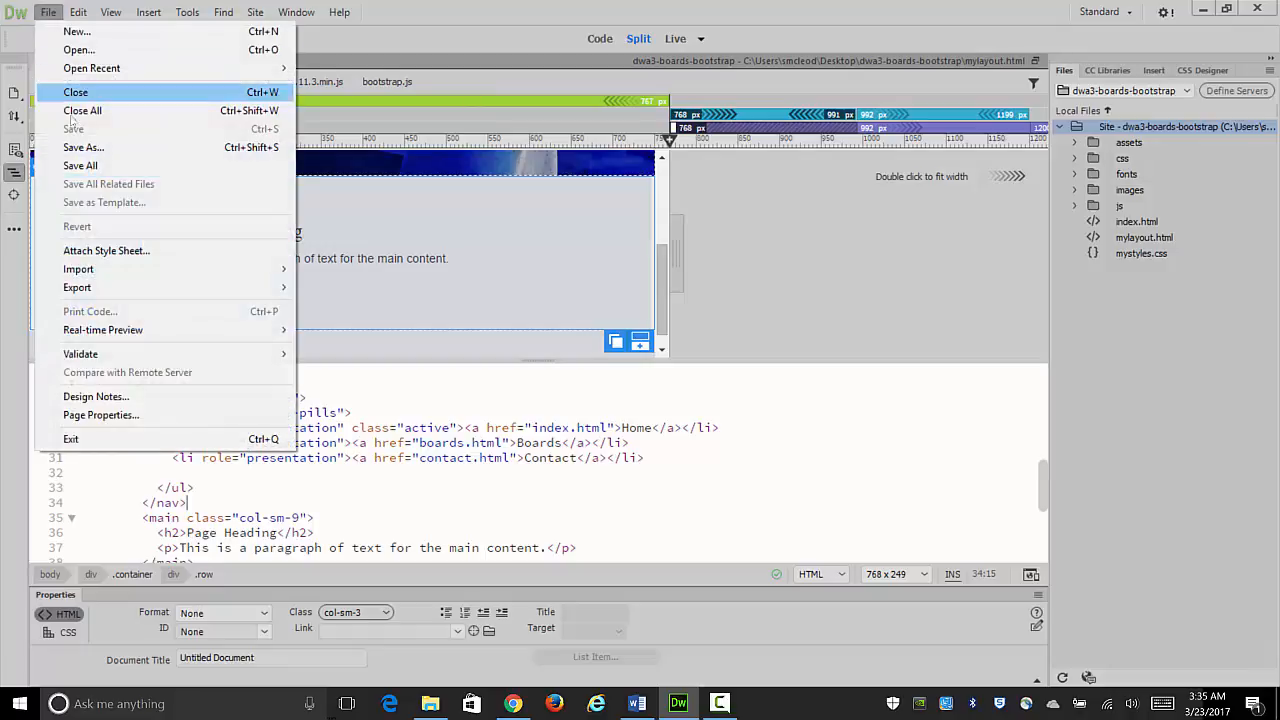
pyautogui.click(80, 148)
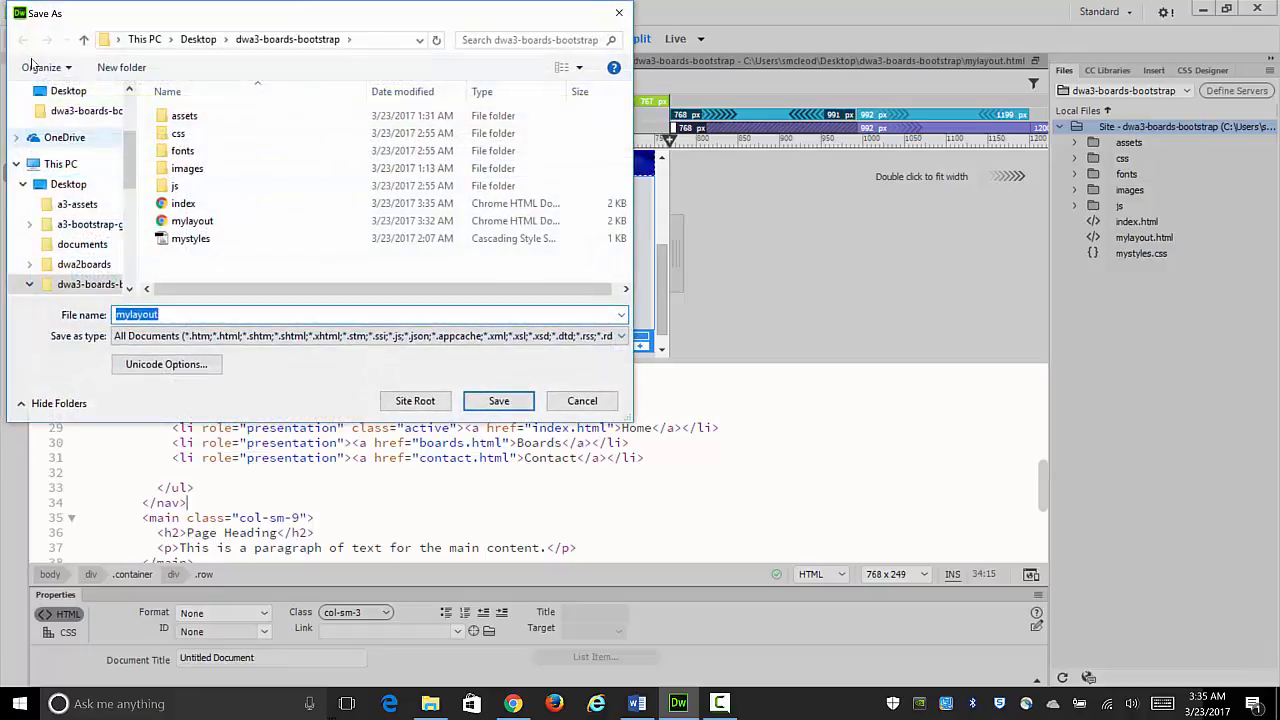
pyautogui.write('boareds')
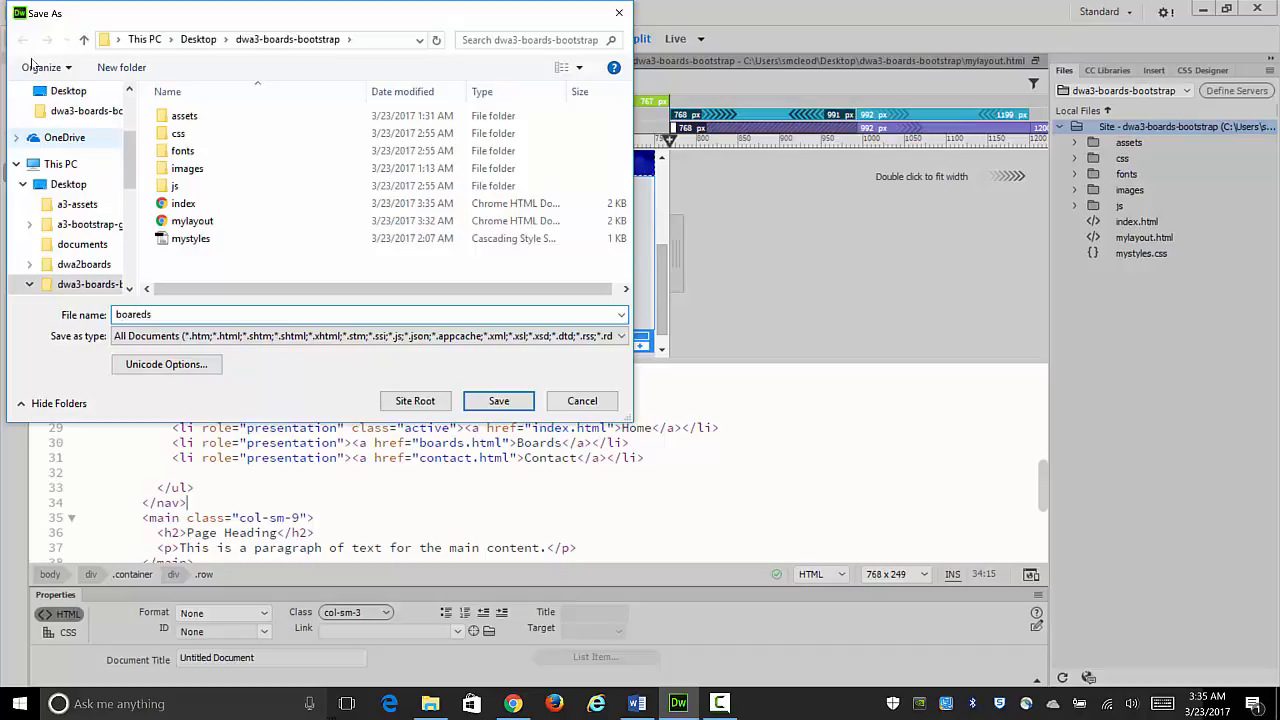
pyautogui.press('BackSpace')
pyautogui.press('BackSpace')
pyautogui.press('BackSpace')
pyautogui.write('d.html')
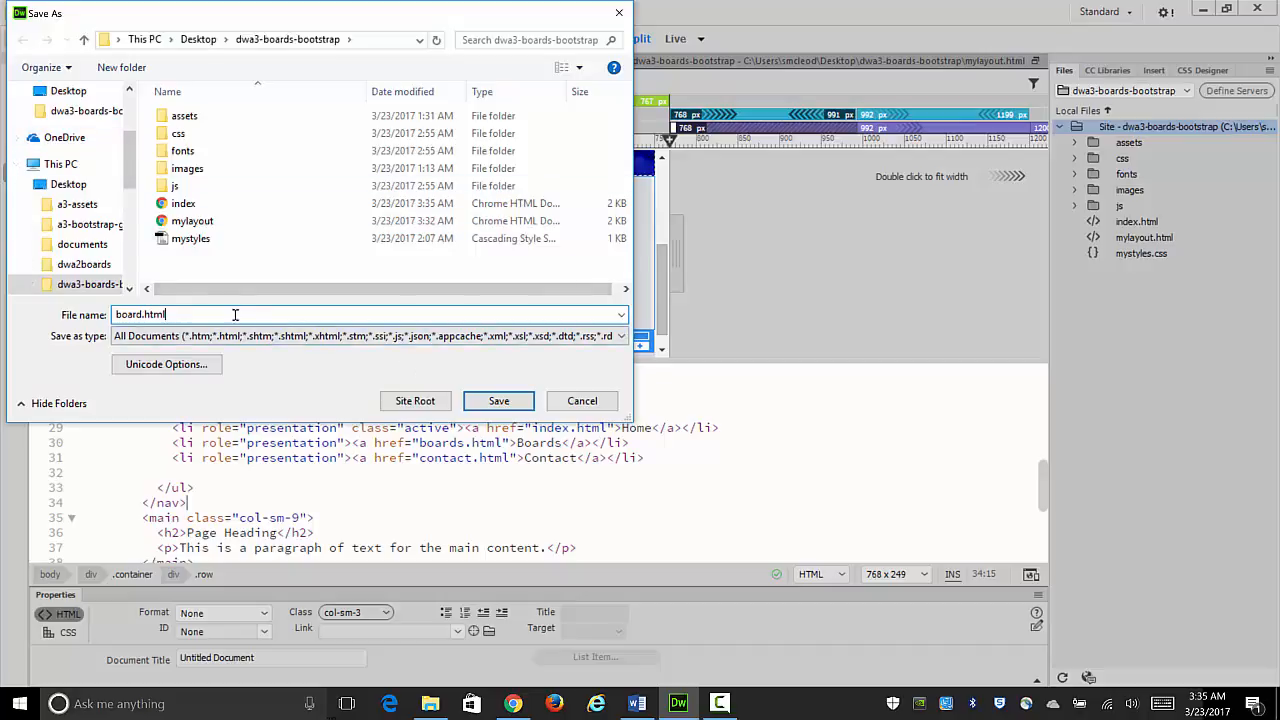
pyautogui.click(140, 315)
pyautogui.write('s')
pyautogui.click(498, 400)
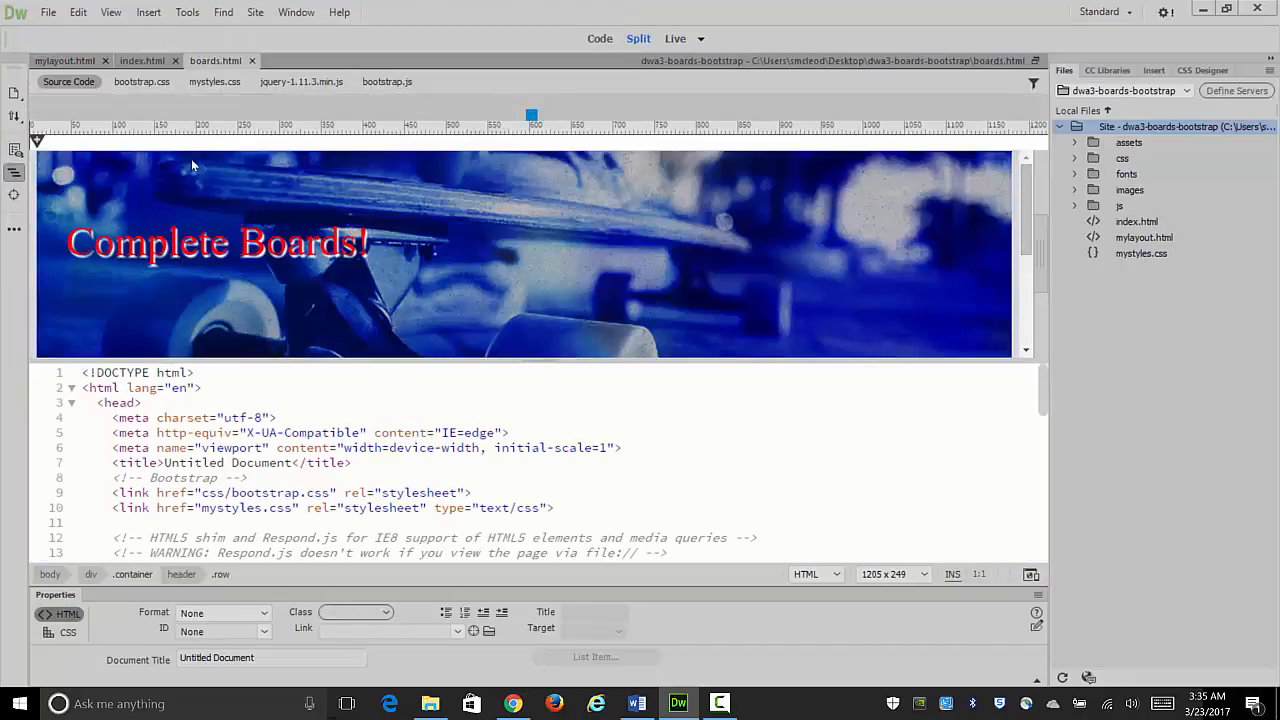
pyautogui.click(191, 159)
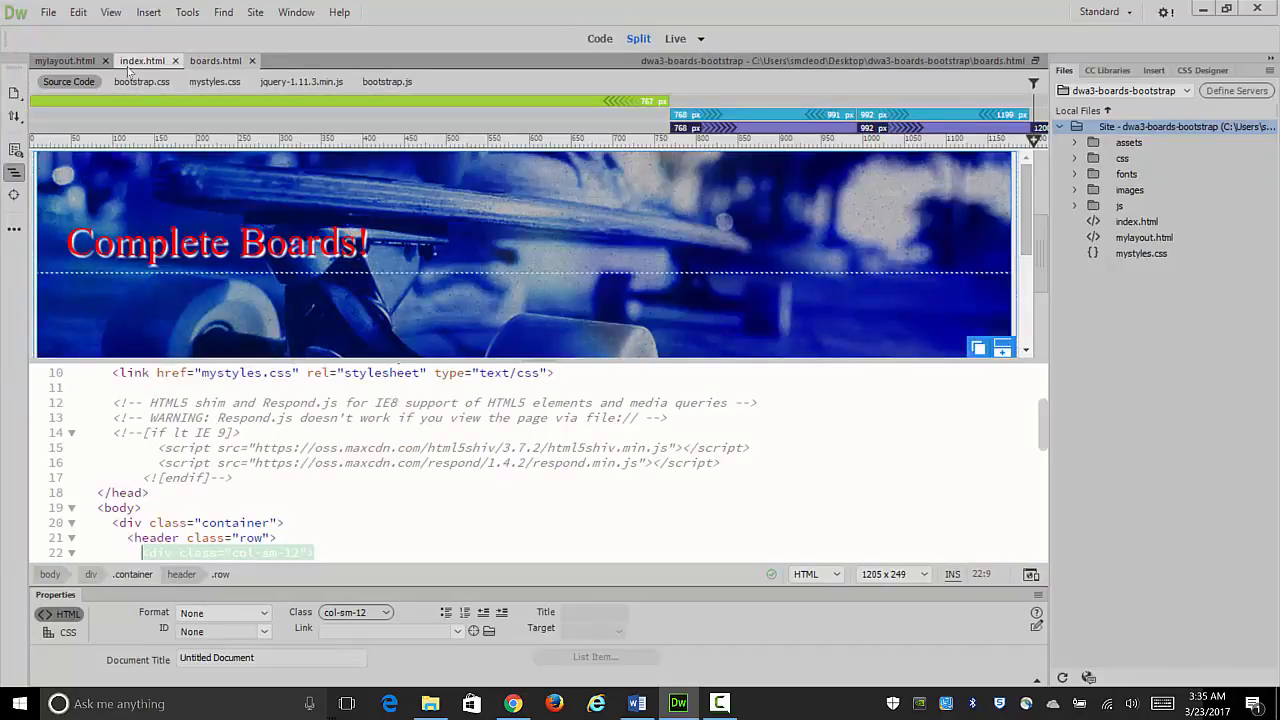
# Step: Save another copy of mylayout.html as contact.html in the site folder, and return to the mylayout.html document
pyautogui.click(65, 61)
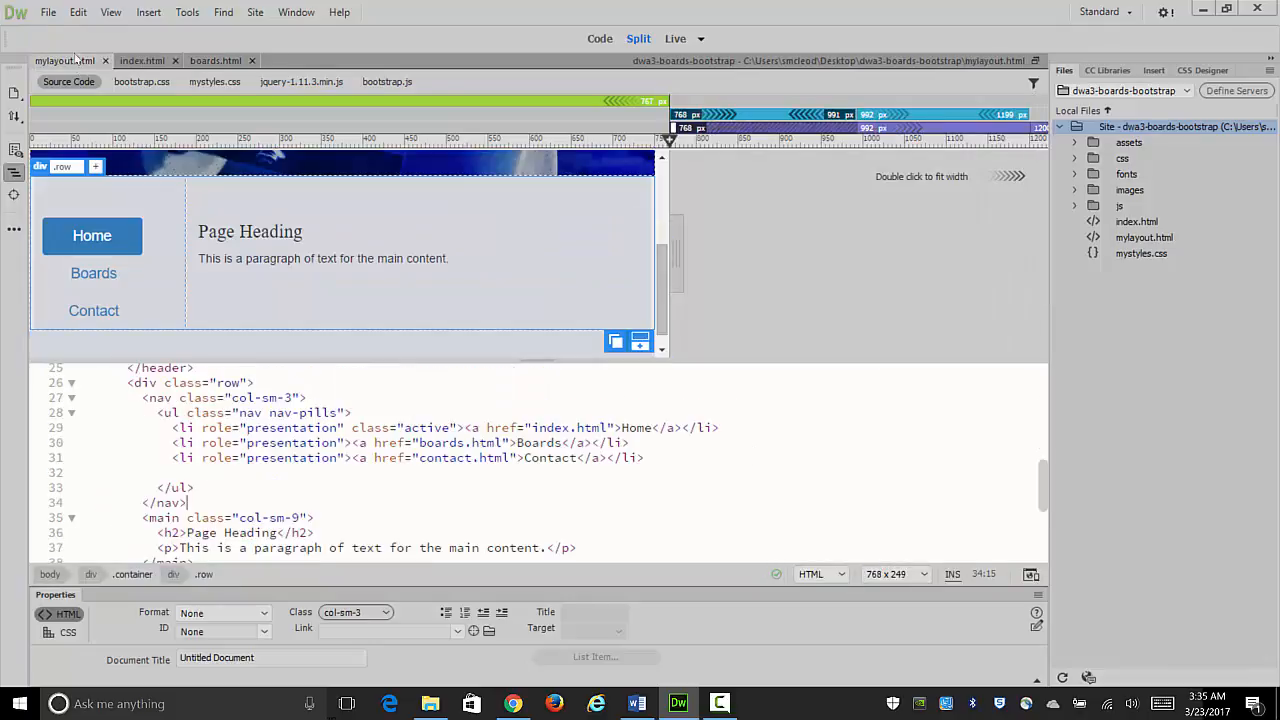
pyautogui.click(48, 12)
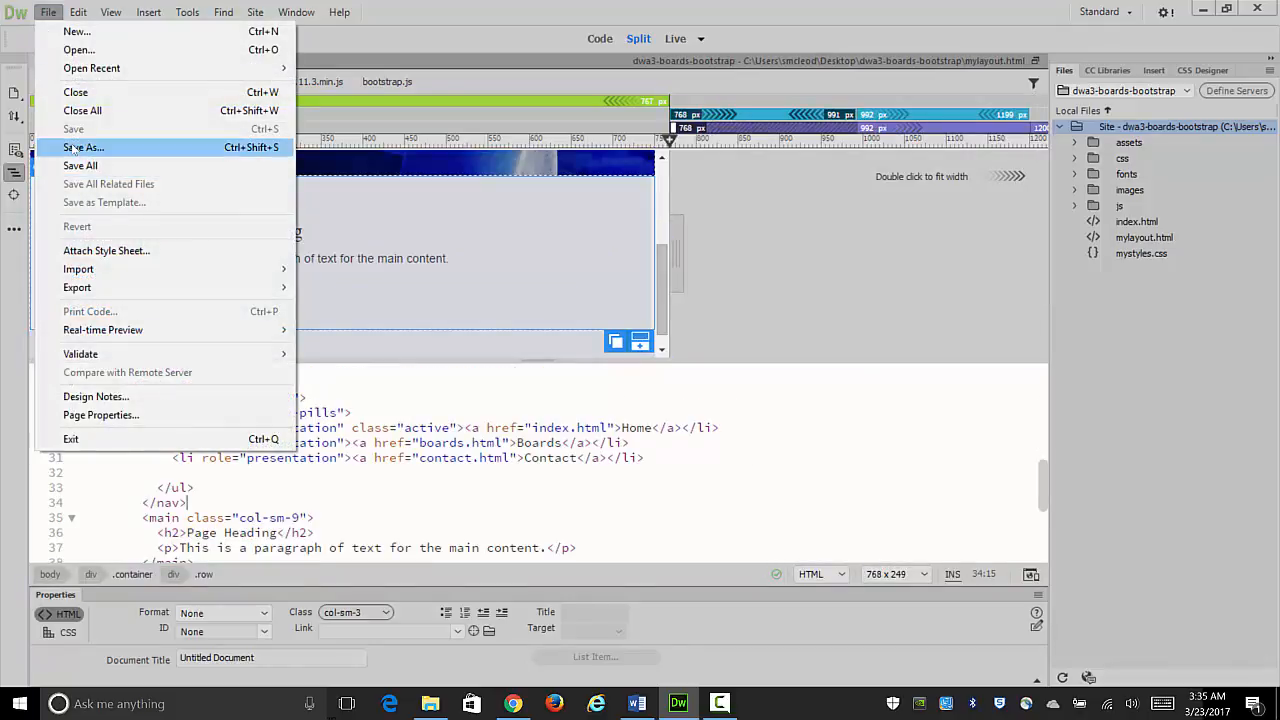
pyautogui.click(76, 147)
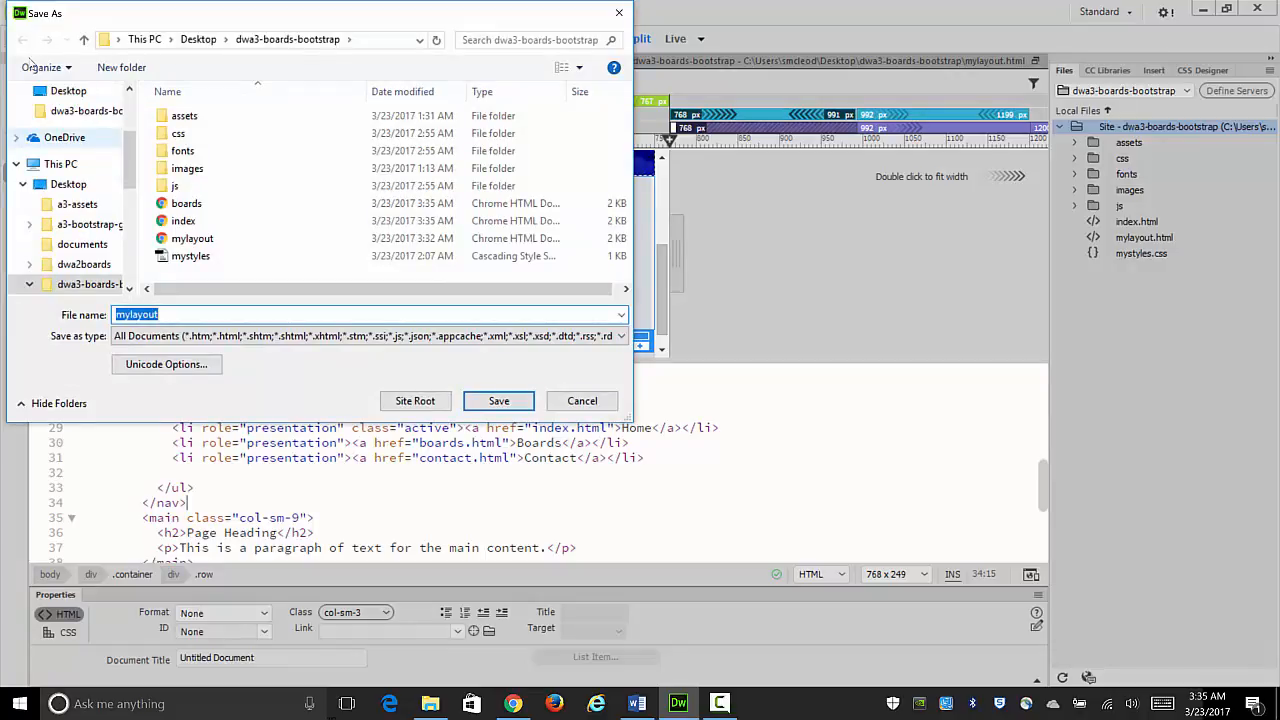
pyautogui.write('contact.html')
pyautogui.click(499, 400)
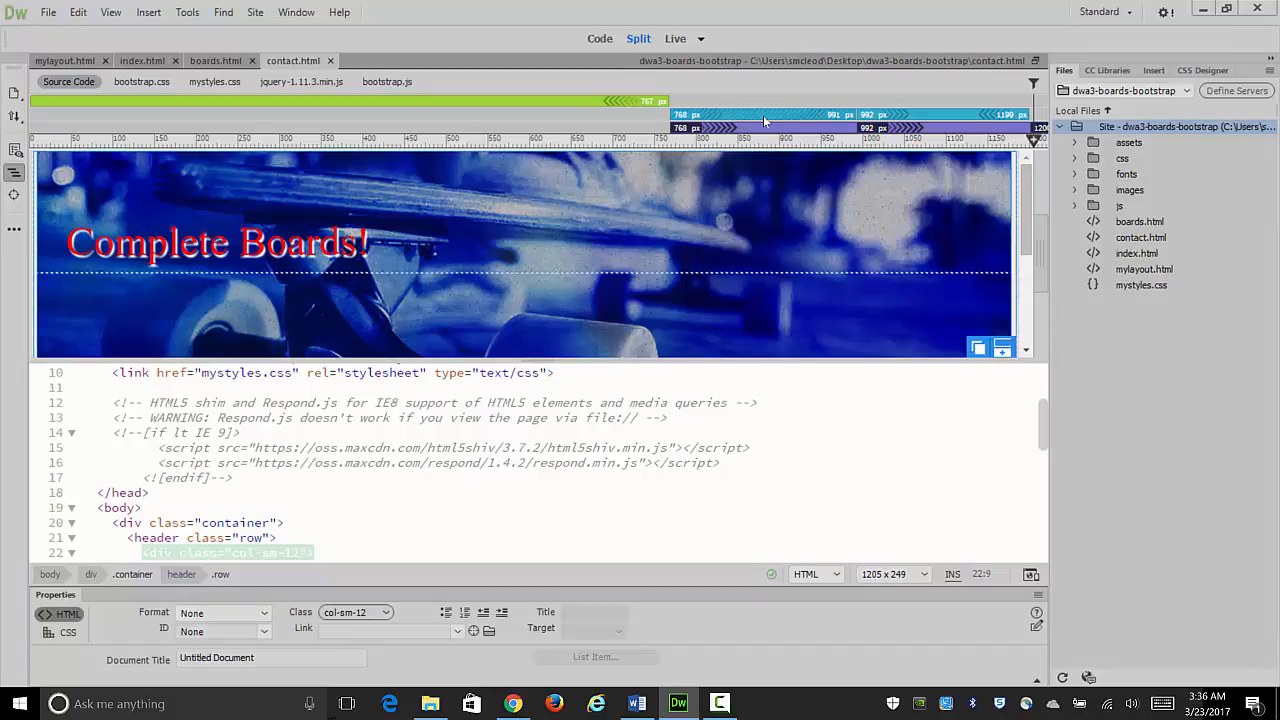
pyautogui.click(68, 61)
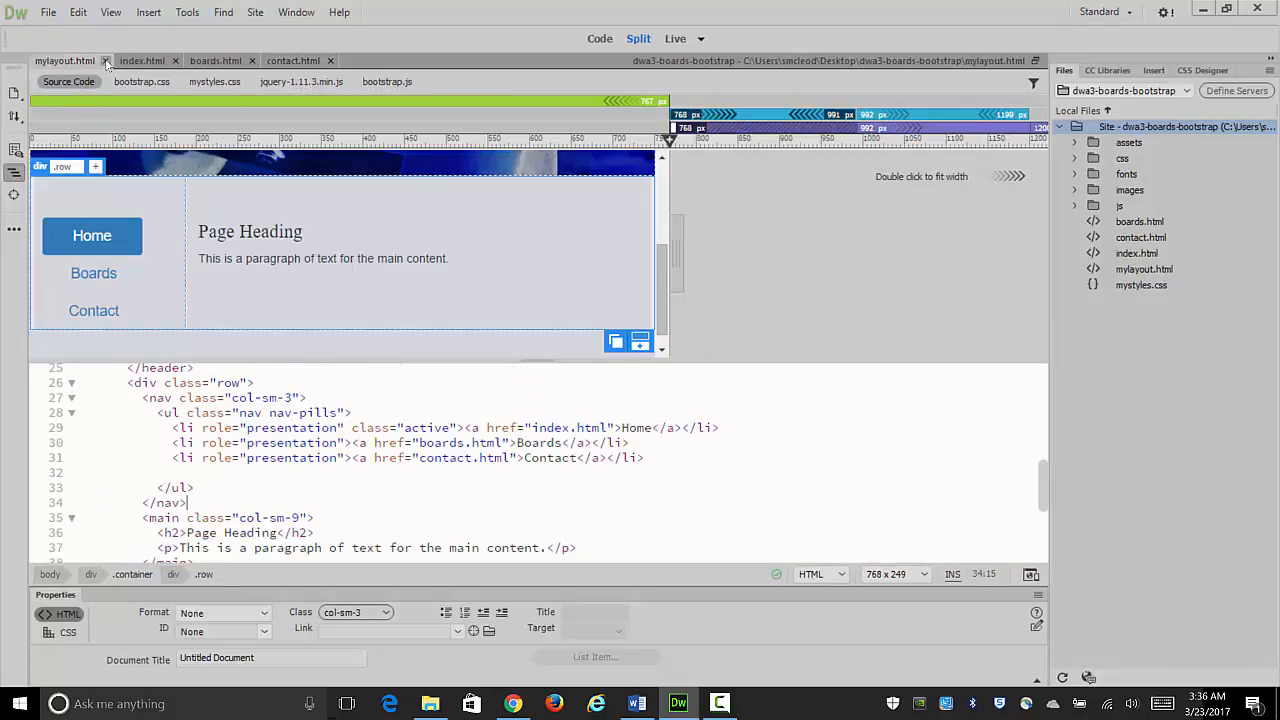
# Step: Close mylayout.html and show index.html in full Design view instead of split Live view
pyautogui.click(107, 62)
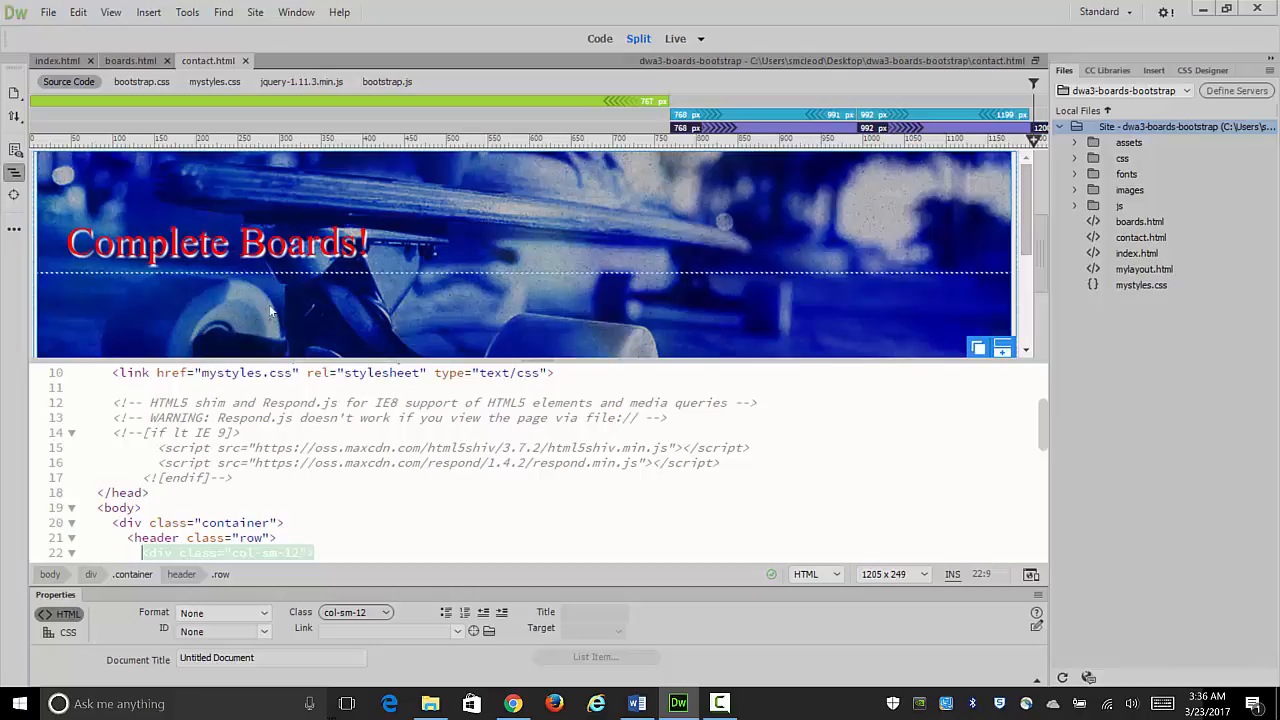
pyautogui.click(57, 61)
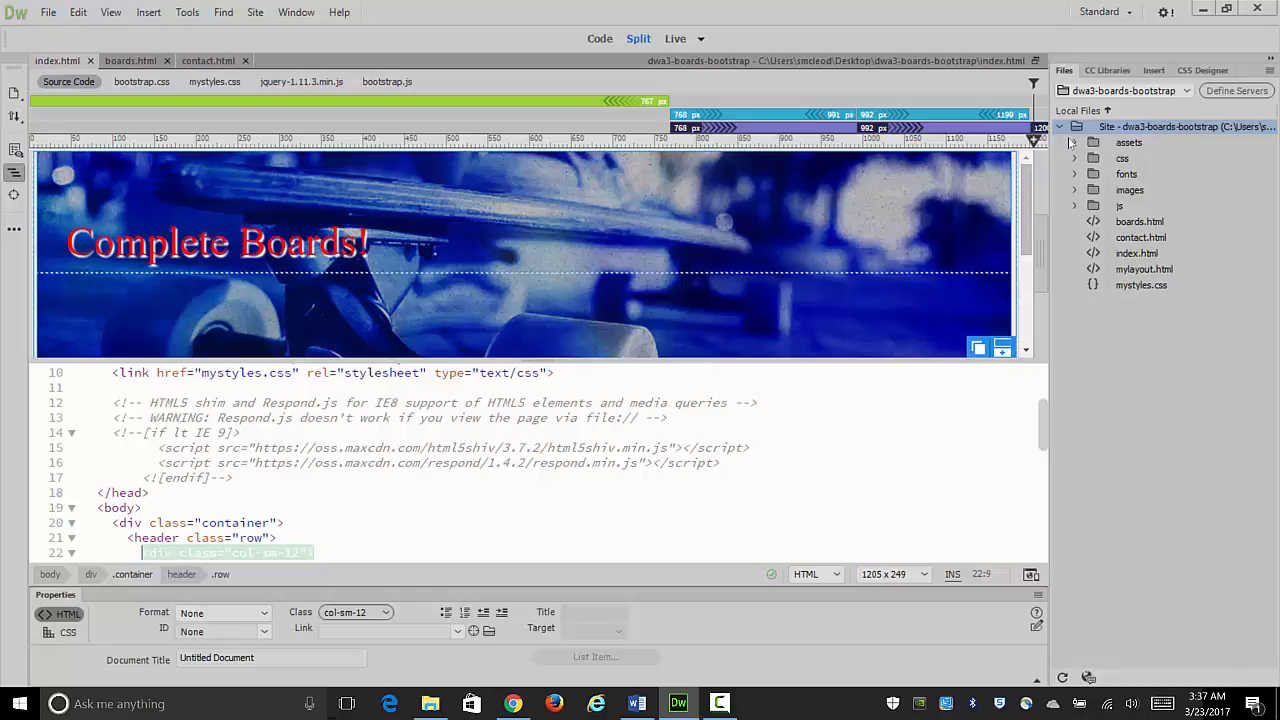
pyautogui.click(701, 38)
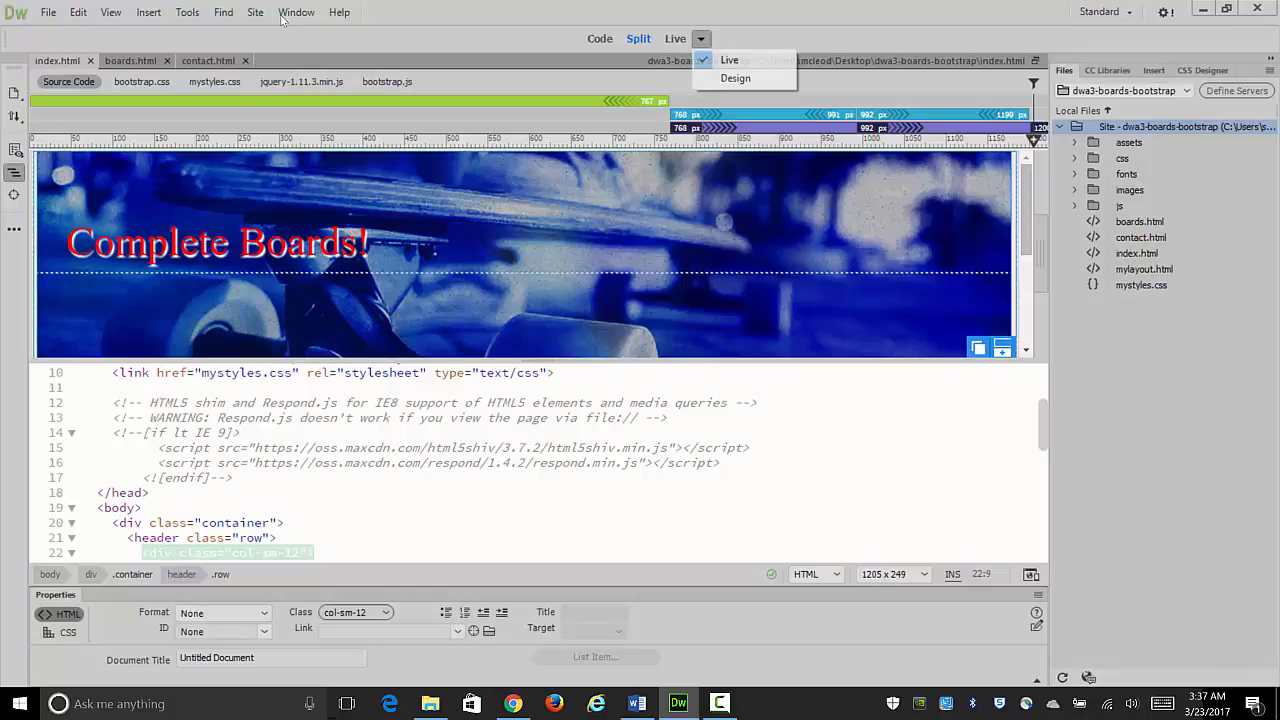
pyautogui.click(733, 78)
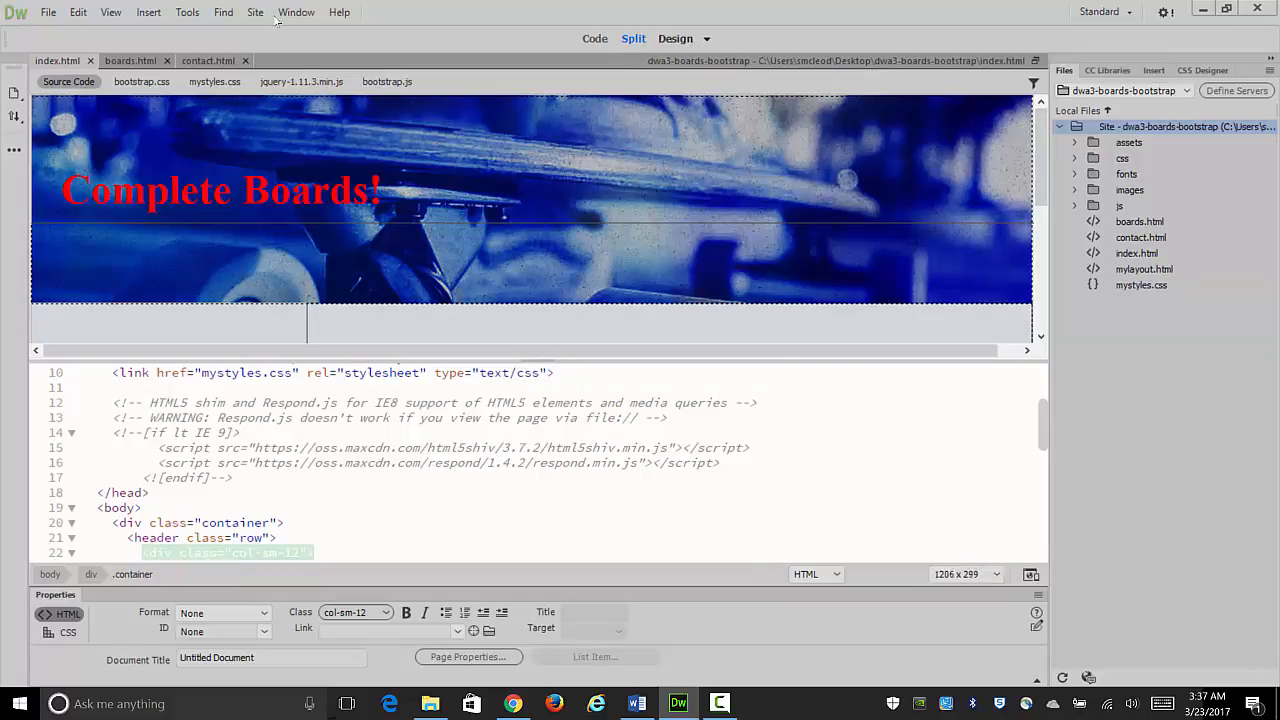
pyautogui.click(684, 40)
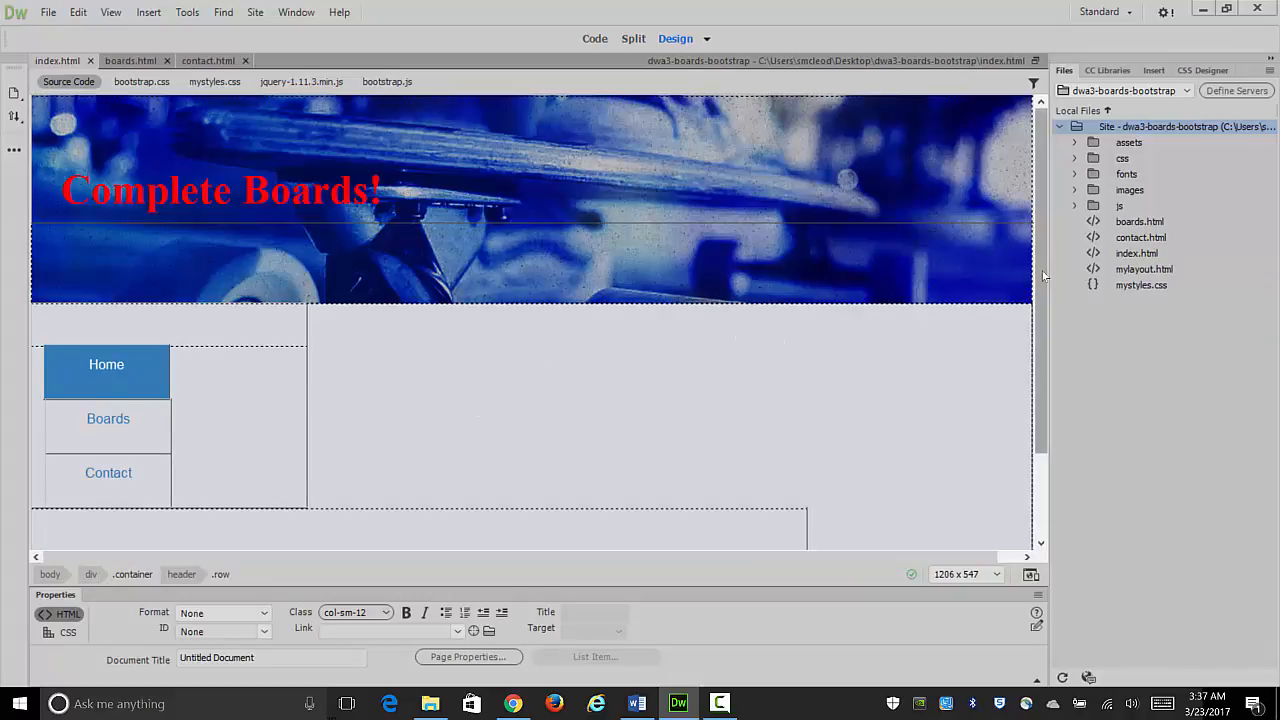
# Step: Replace the "Page Heading" text in the main content of index.html with "Welcome!"
pyautogui.moveTo(1043, 273); pyautogui.dragTo(1047, 403)
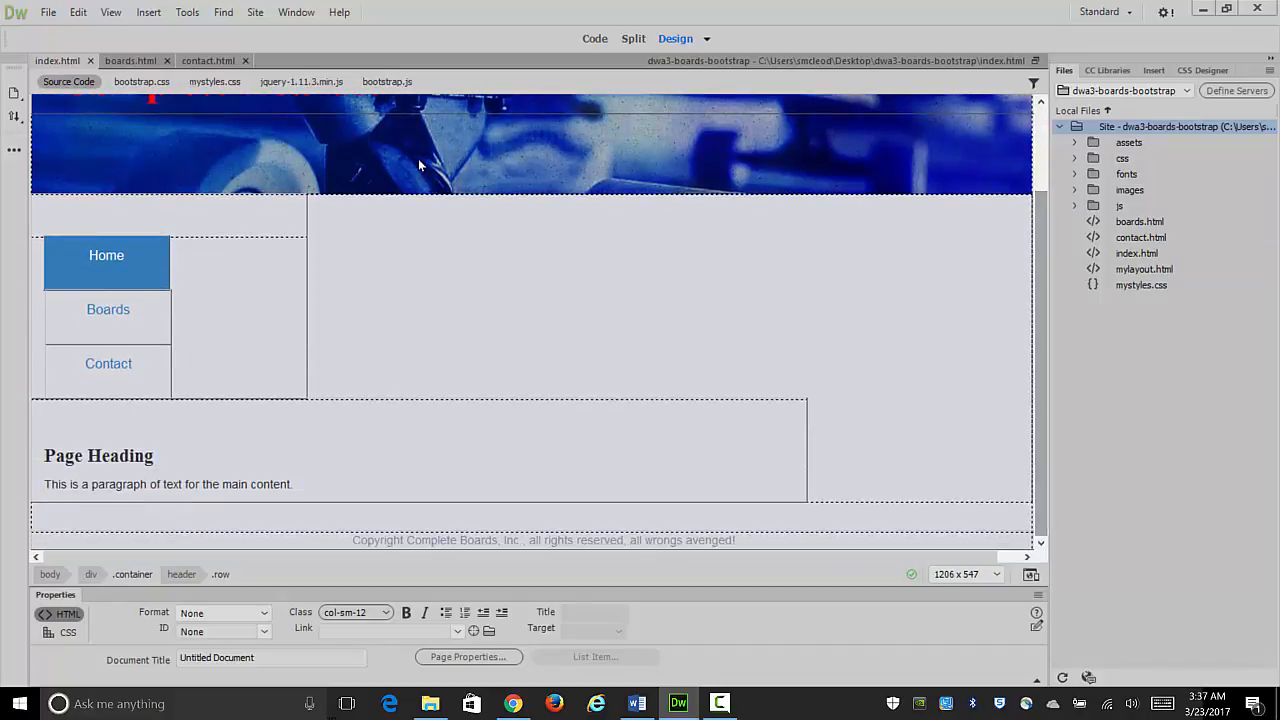
pyautogui.click(101, 455)
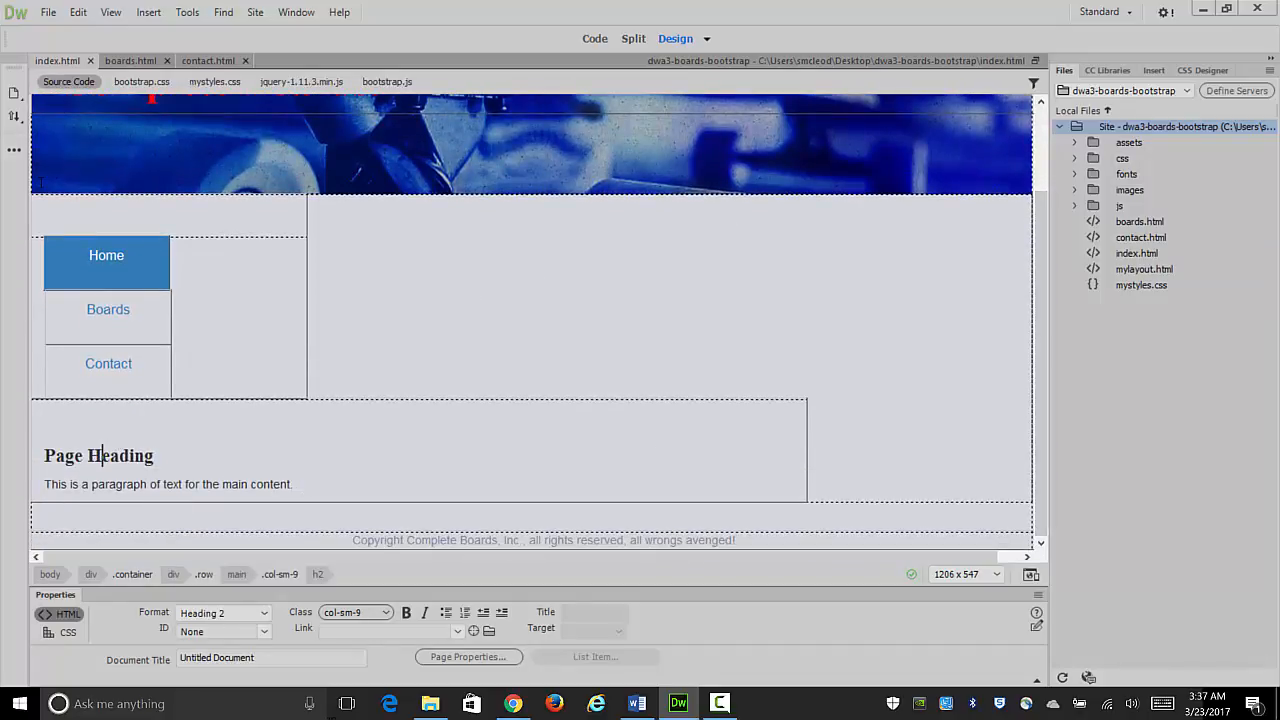
pyautogui.moveTo(44, 456); pyautogui.dragTo(158, 460)
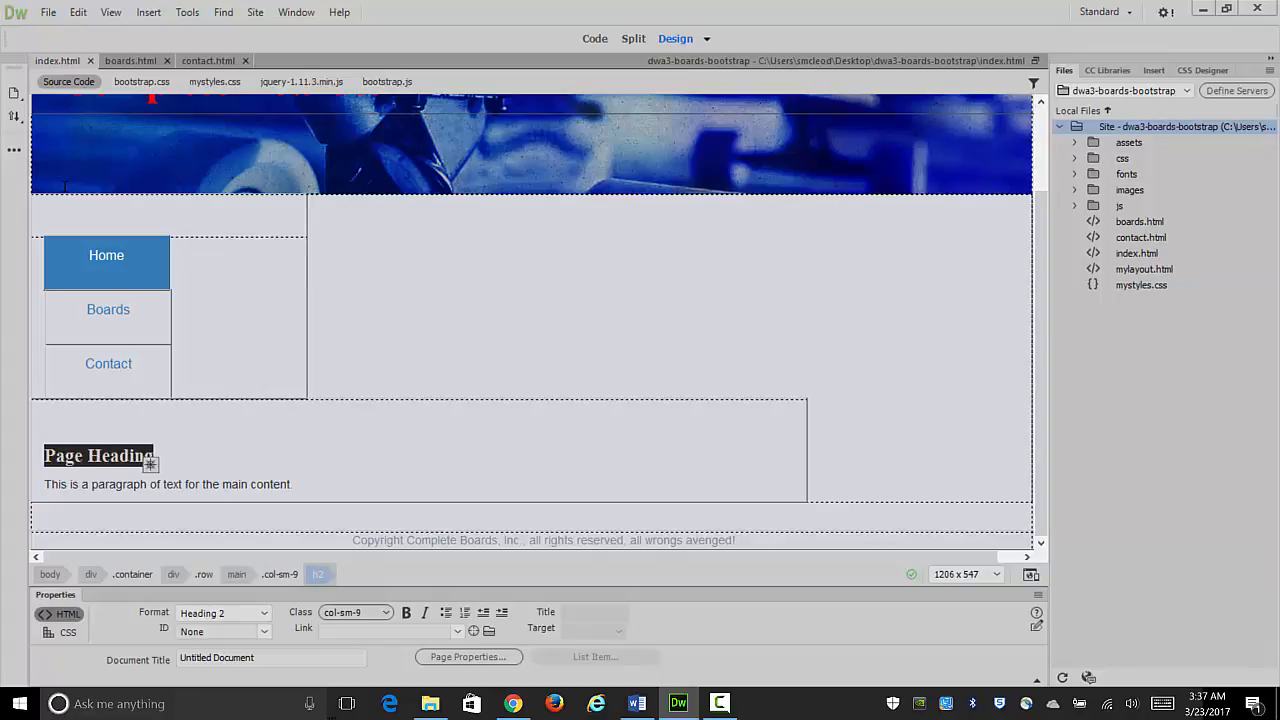
pyautogui.write('Welc')
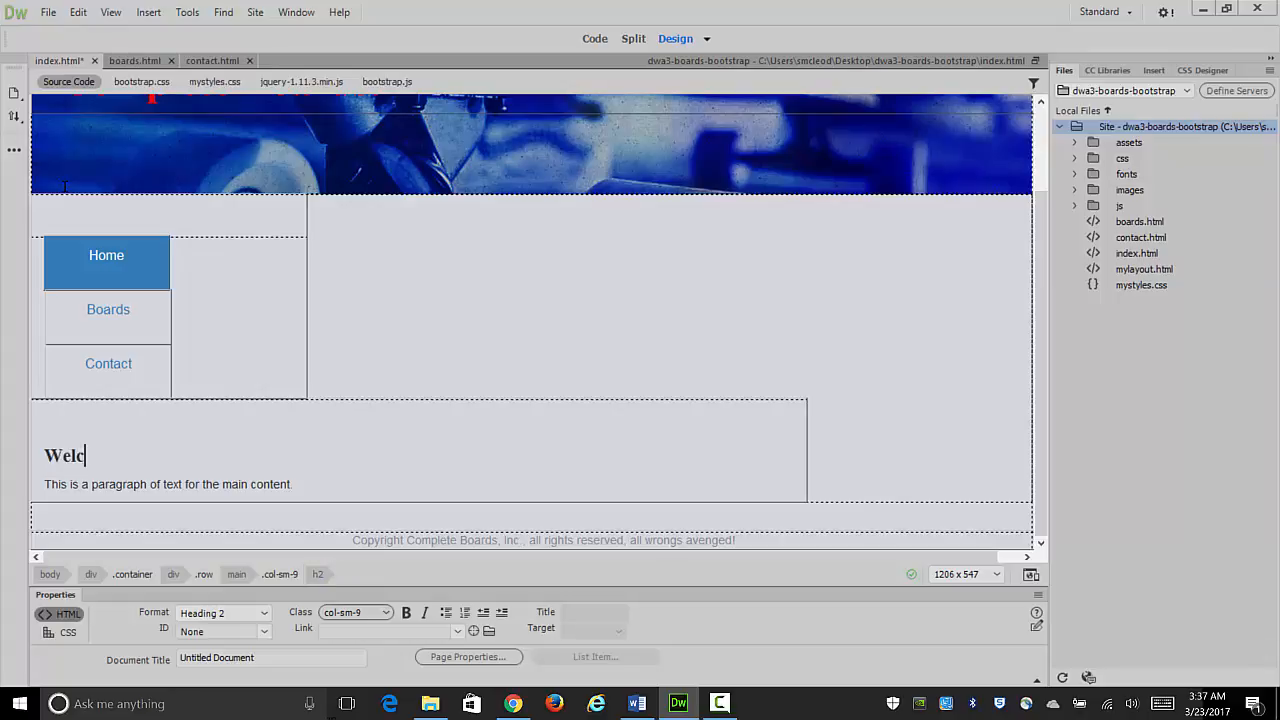
pyautogui.write('ome!')
# Step: Copy all the text of homepage-info.txt from the assets folder and paste it over the placeholder paragraph in index.html
pyautogui.doubleClick(1094, 144)
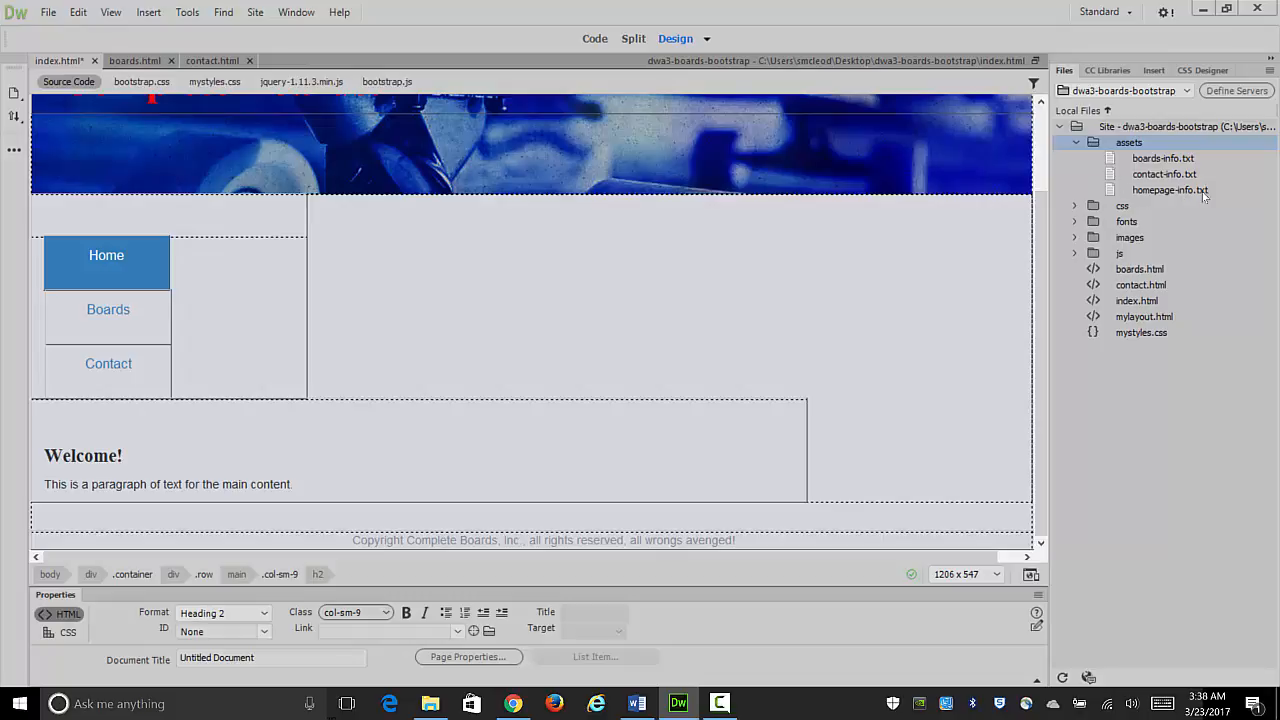
pyautogui.doubleClick(1110, 190)
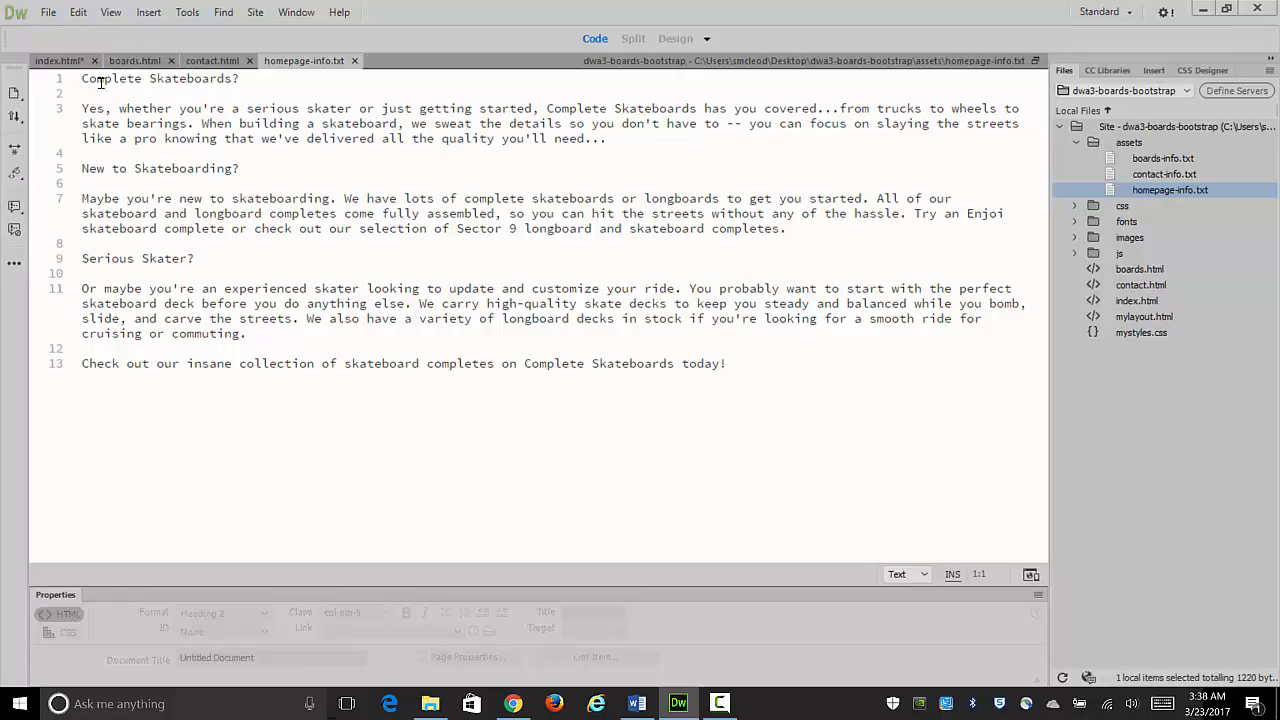
pyautogui.moveTo(81, 78); pyautogui.dragTo(730, 414)
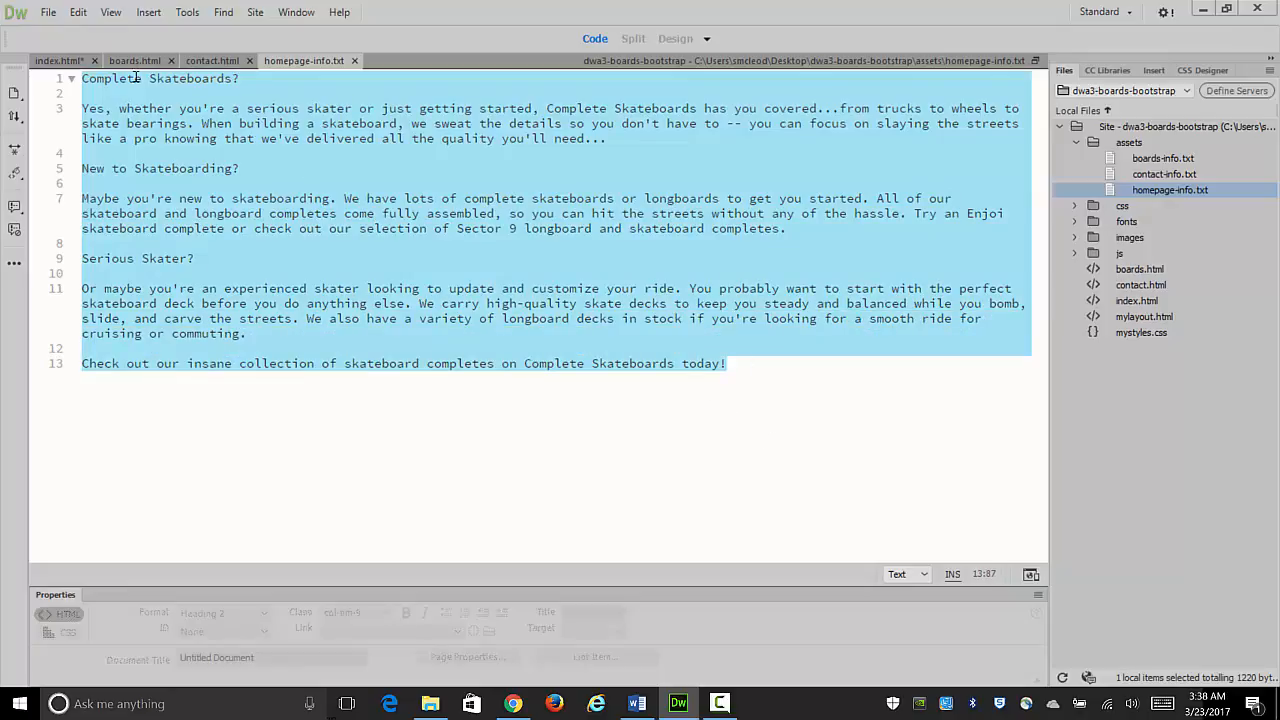
pyautogui.click(75, 62)
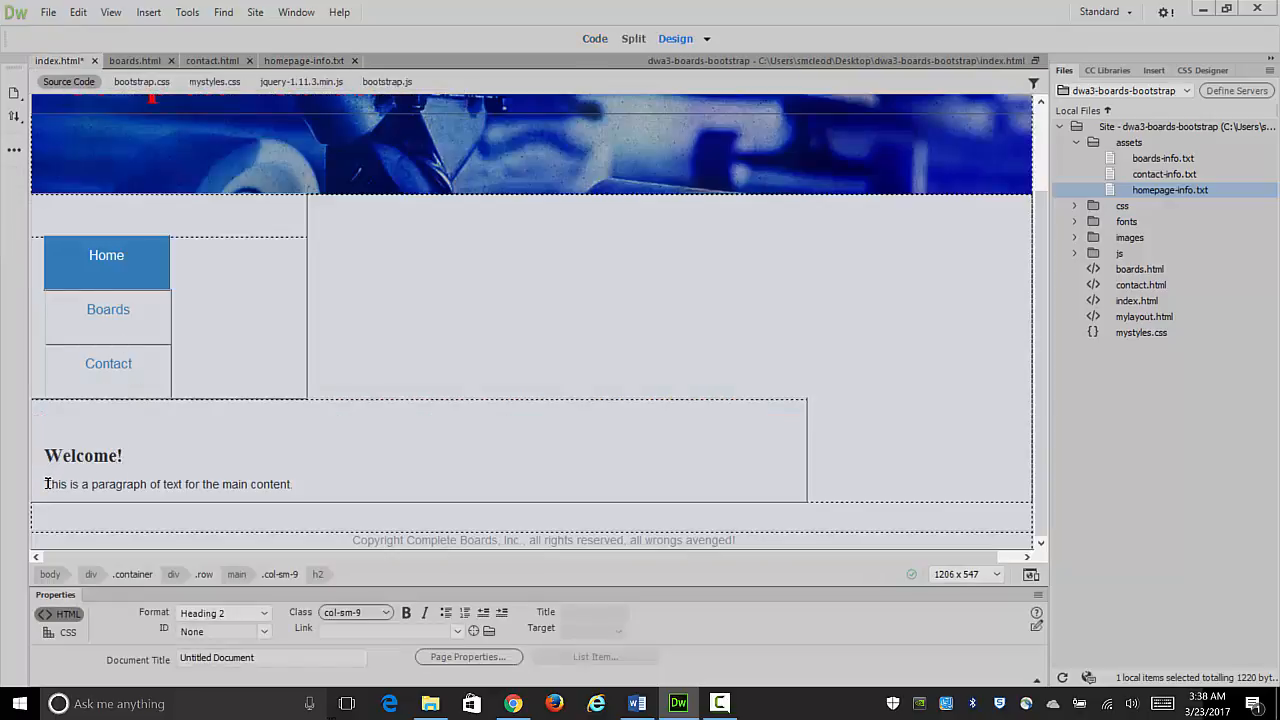
pyautogui.moveTo(47, 484); pyautogui.dragTo(324, 492)
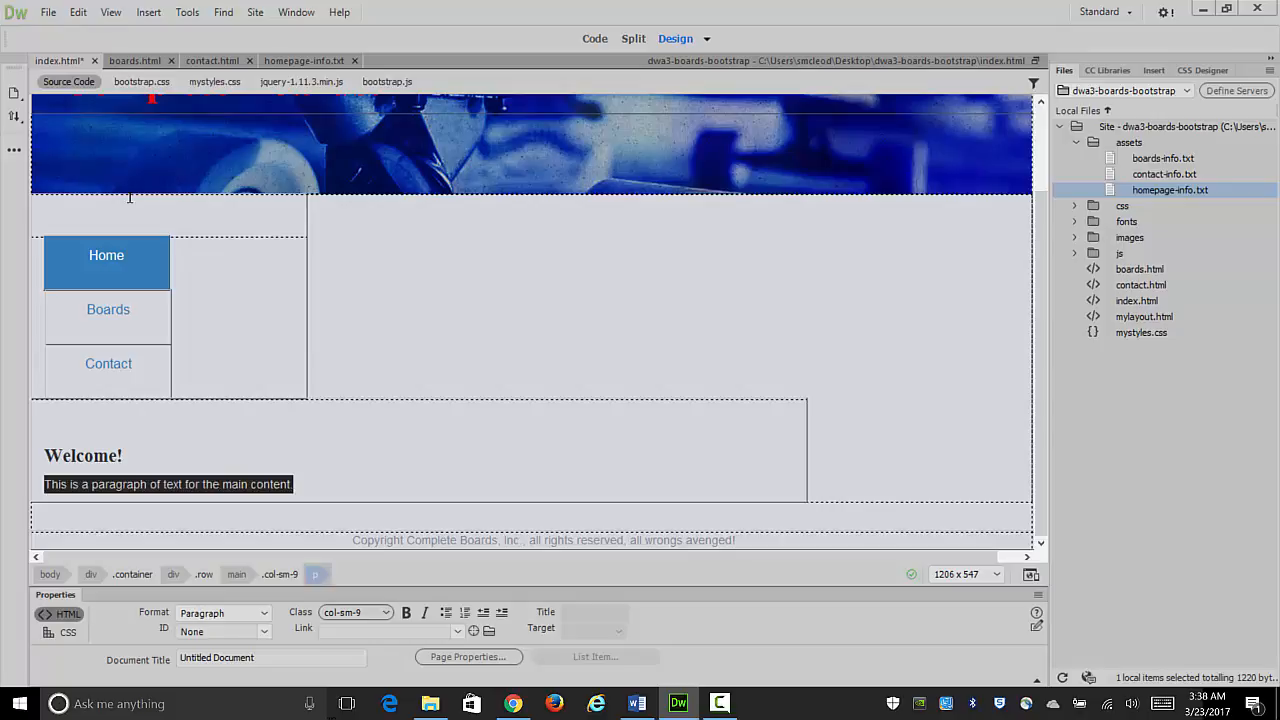
pyautogui.click(75, 12)
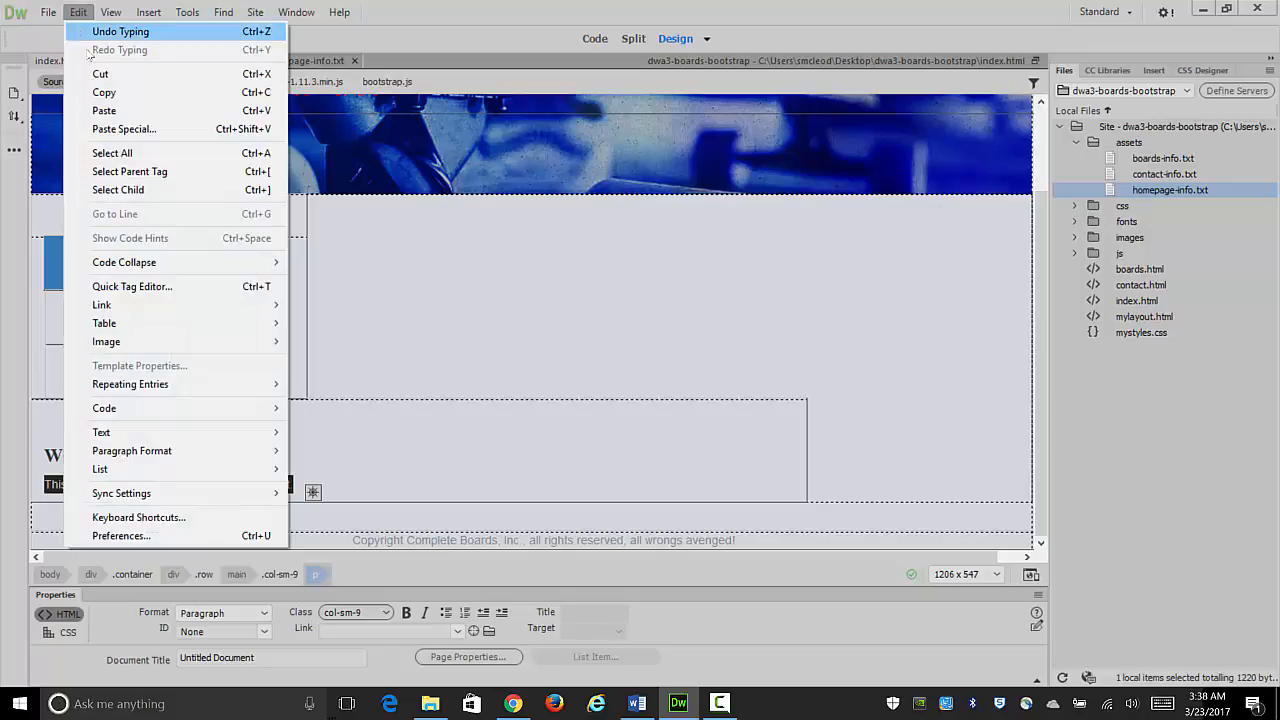
pyautogui.click(102, 111)
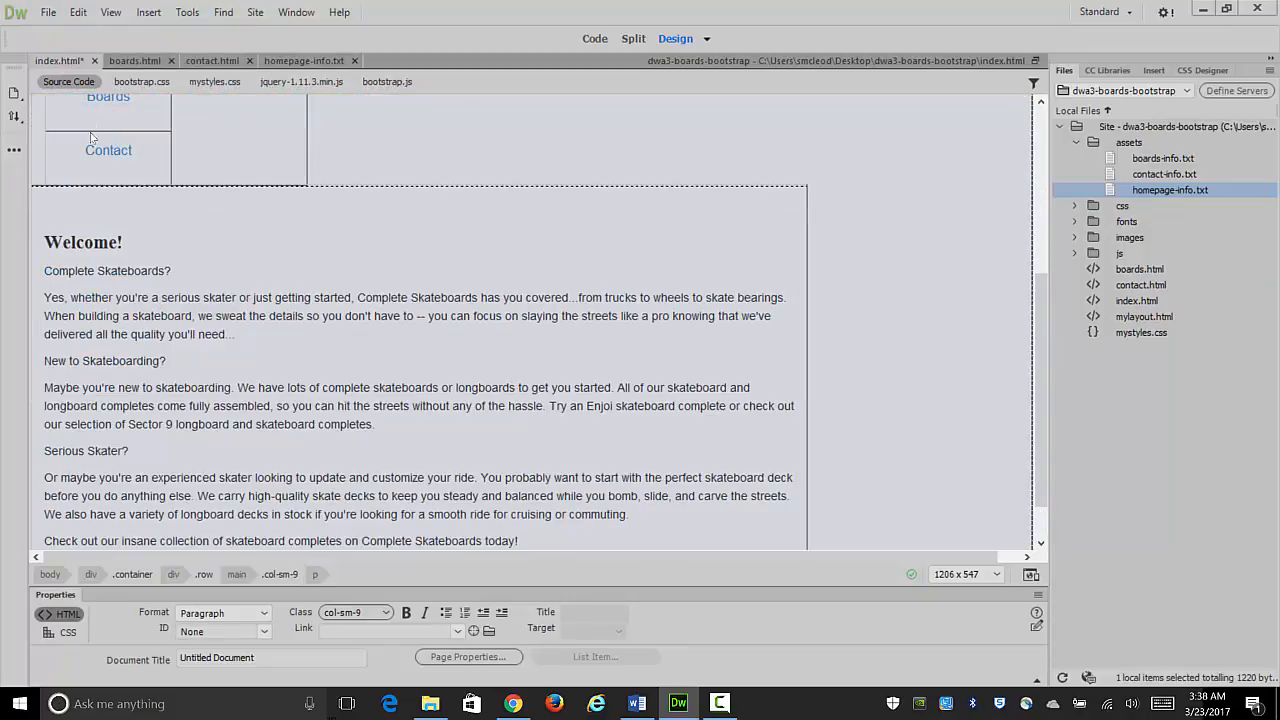
# Step: Format the "Complete Skateboards?" line below the Welcome! heading as Heading 3
pyautogui.click(149, 271)
pyautogui.press('Down')
pyautogui.press('Down')
pyautogui.press('Down')
pyautogui.press('Down')
pyautogui.press('Down')
pyautogui.press('Down')
pyautogui.press('Down')
pyautogui.press('Down')
pyautogui.click(96, 242)
pyautogui.click(128, 271)
pyautogui.click(266, 614)
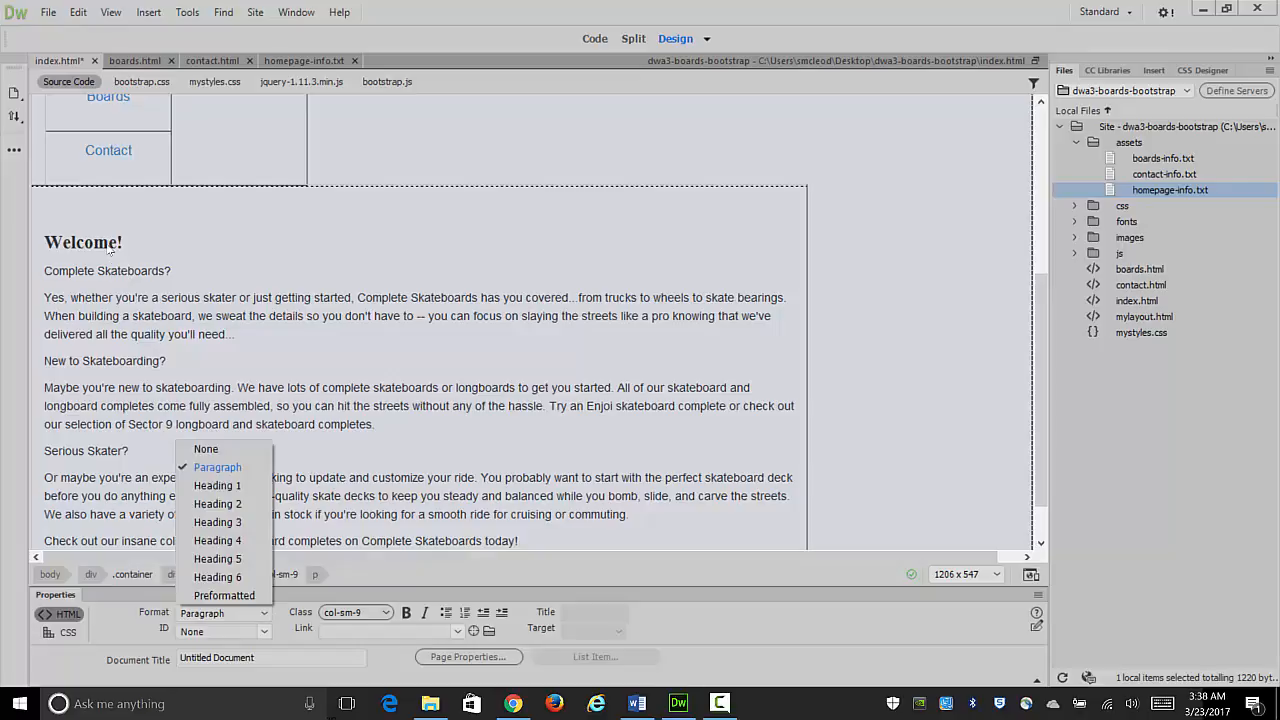
pyautogui.click(217, 522)
# Step: Format the "New to Skateboarding?" and "Serious Skater?" lines as Heading 3
pyautogui.click(118, 396)
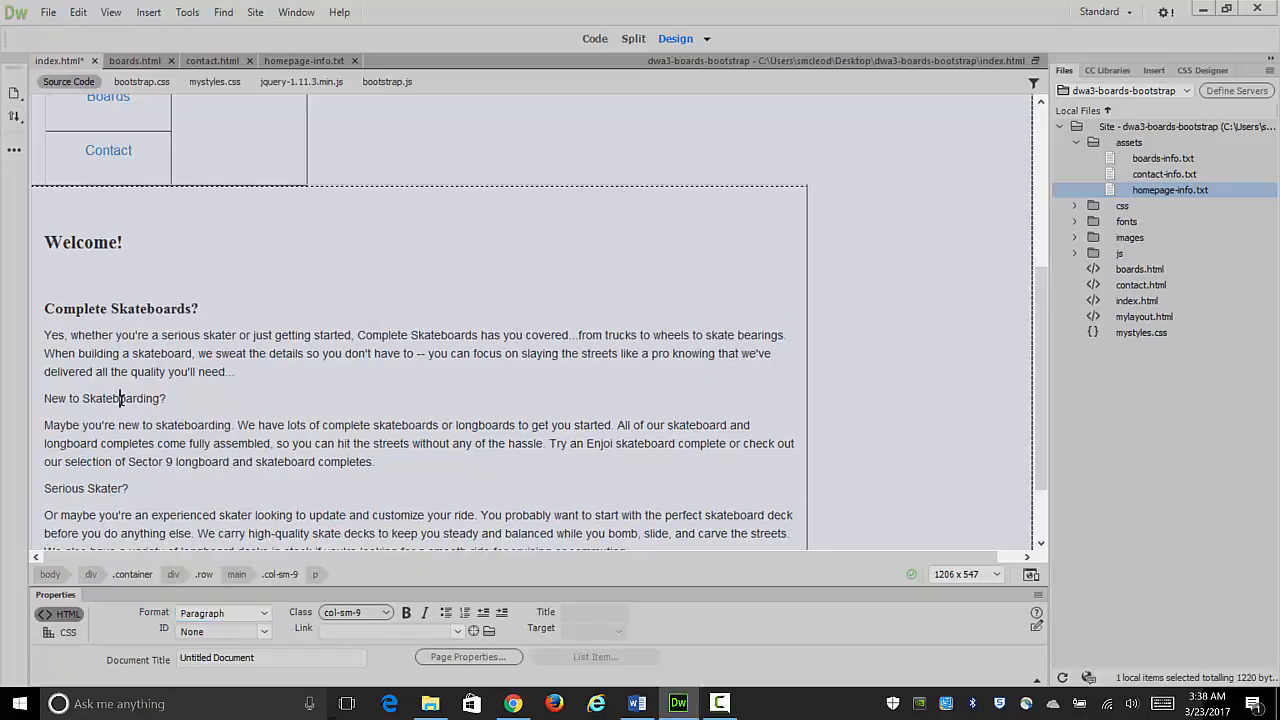
pyautogui.click(265, 615)
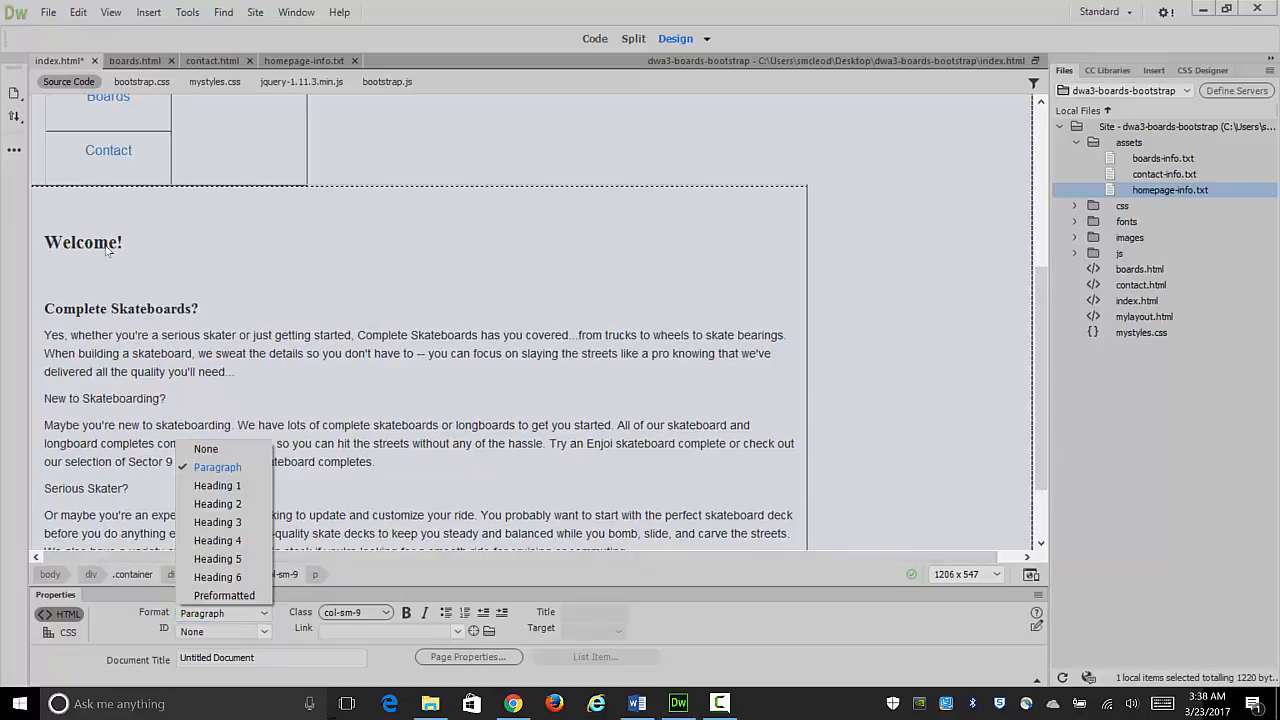
pyautogui.click(242, 524)
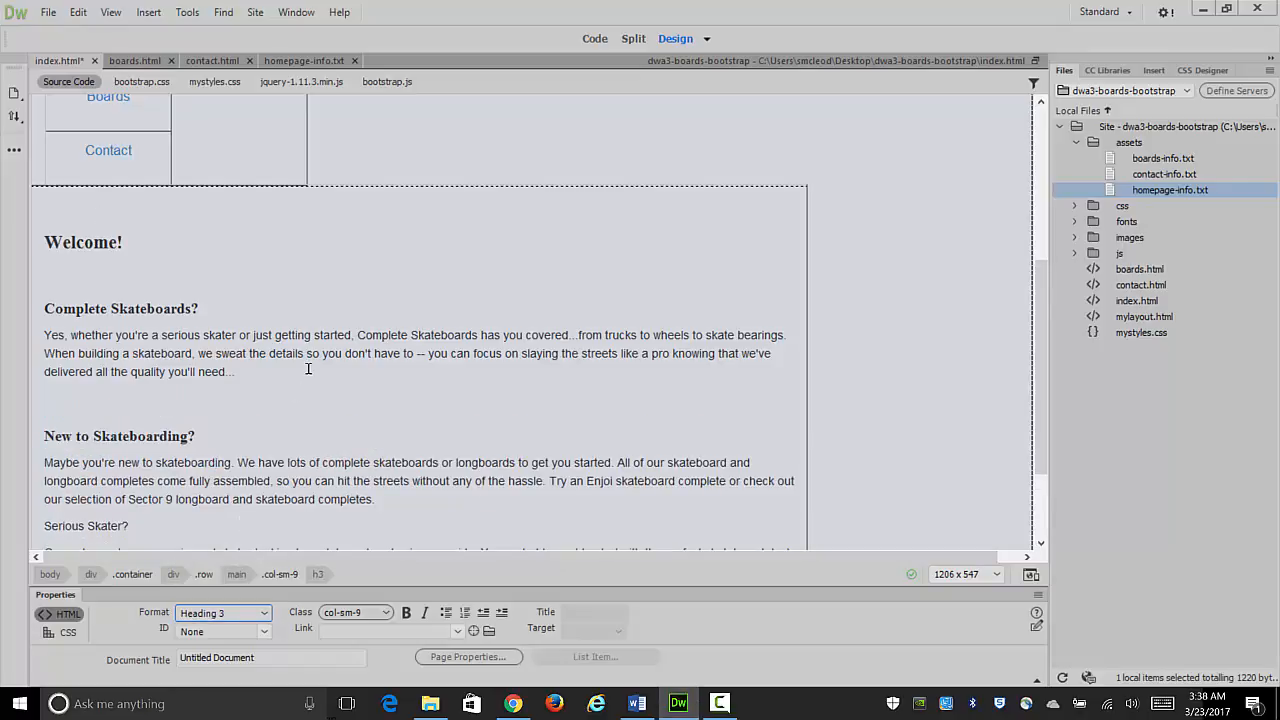
pyautogui.scroll(-3, 308, 369)
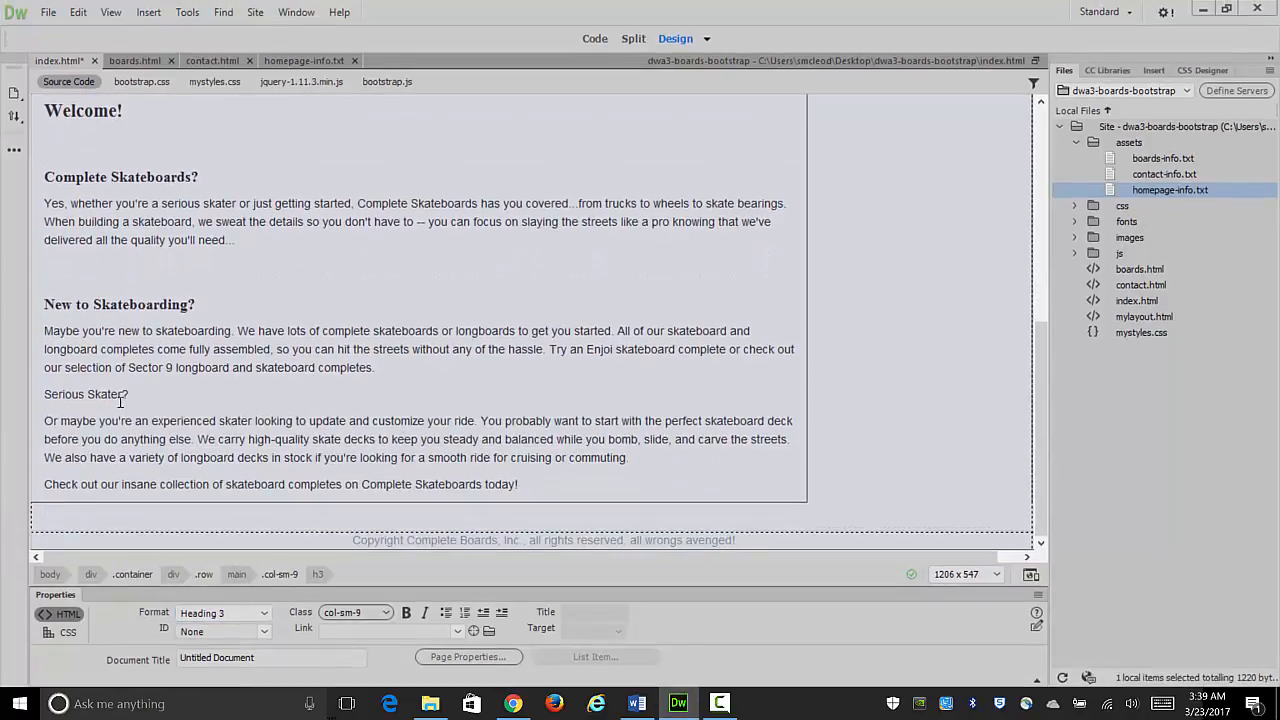
pyautogui.click(109, 396)
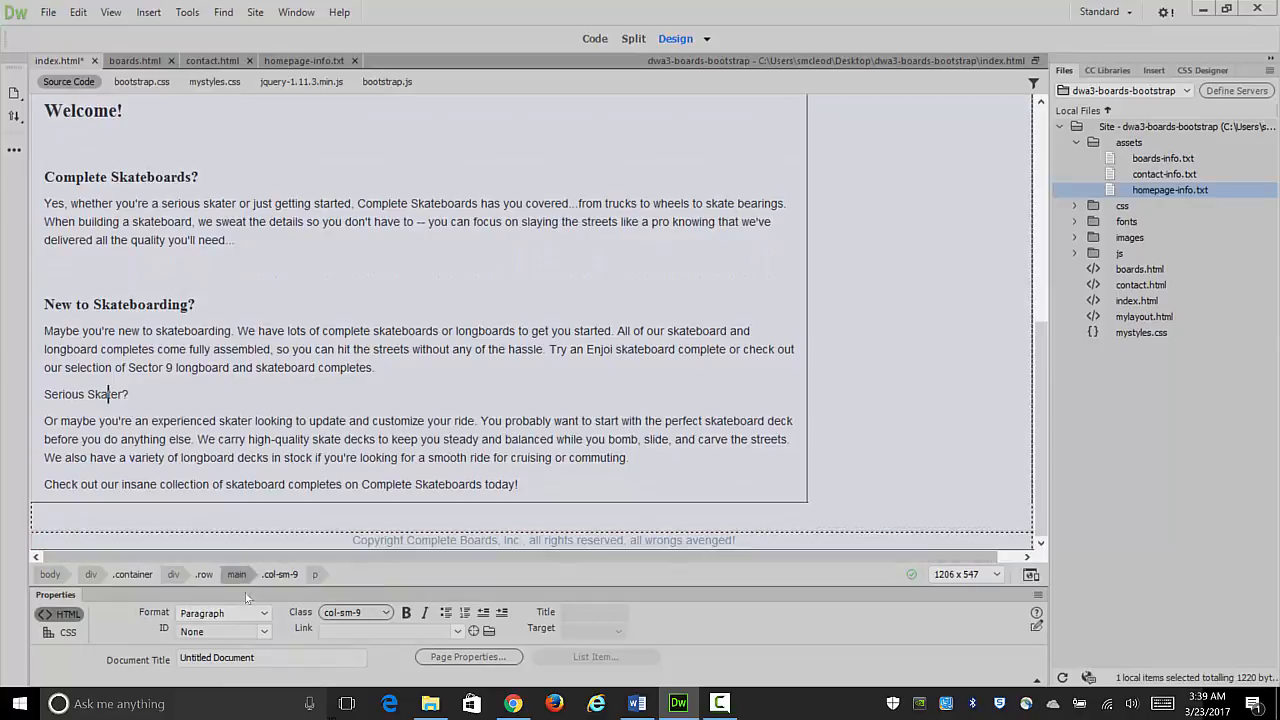
pyautogui.click(265, 613)
pyautogui.click(242, 523)
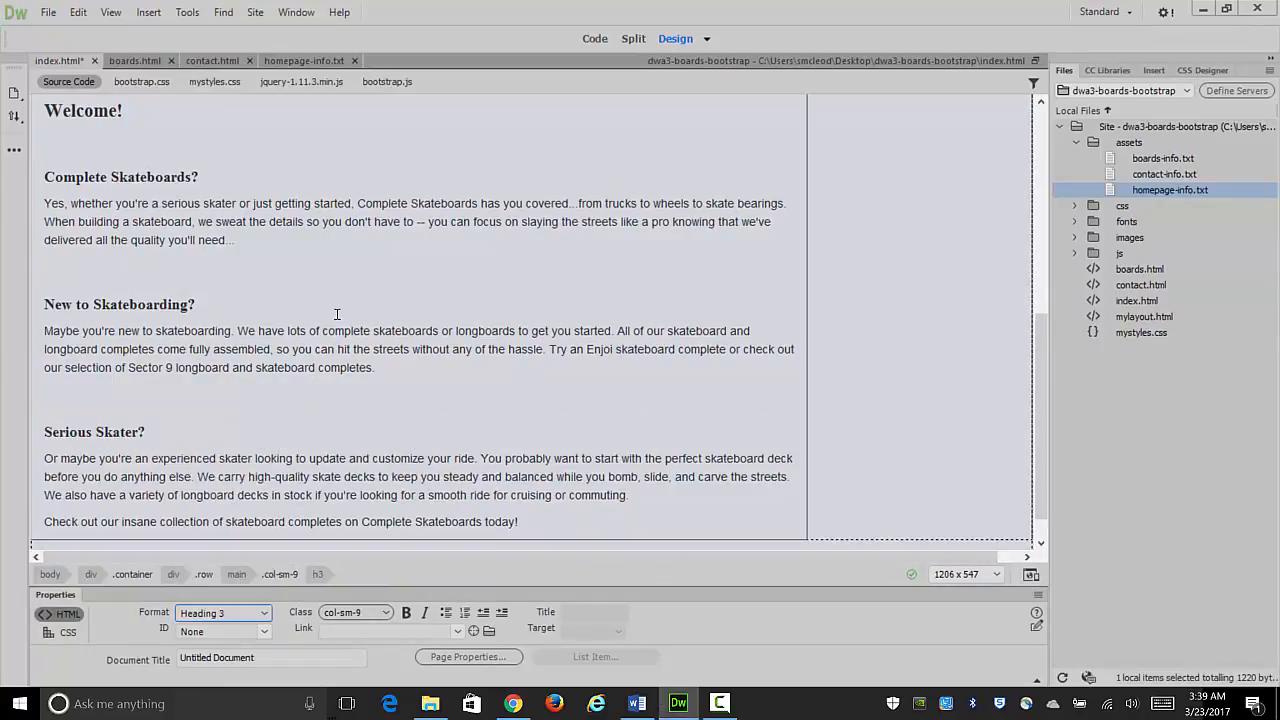
# Step: Look over the formatted home page content and save index.html
pyautogui.scroll(1, 337, 314)
pyautogui.scroll(-2, 337, 314)
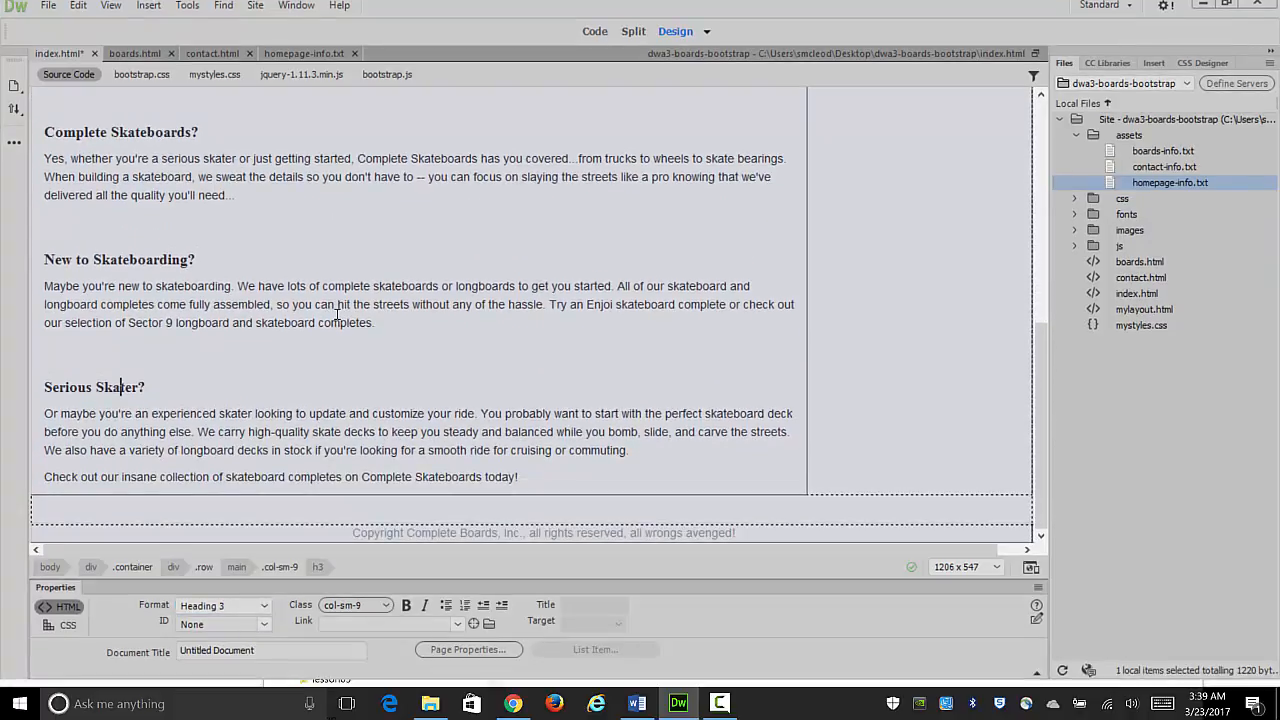
pyautogui.scroll(5, 337, 314)
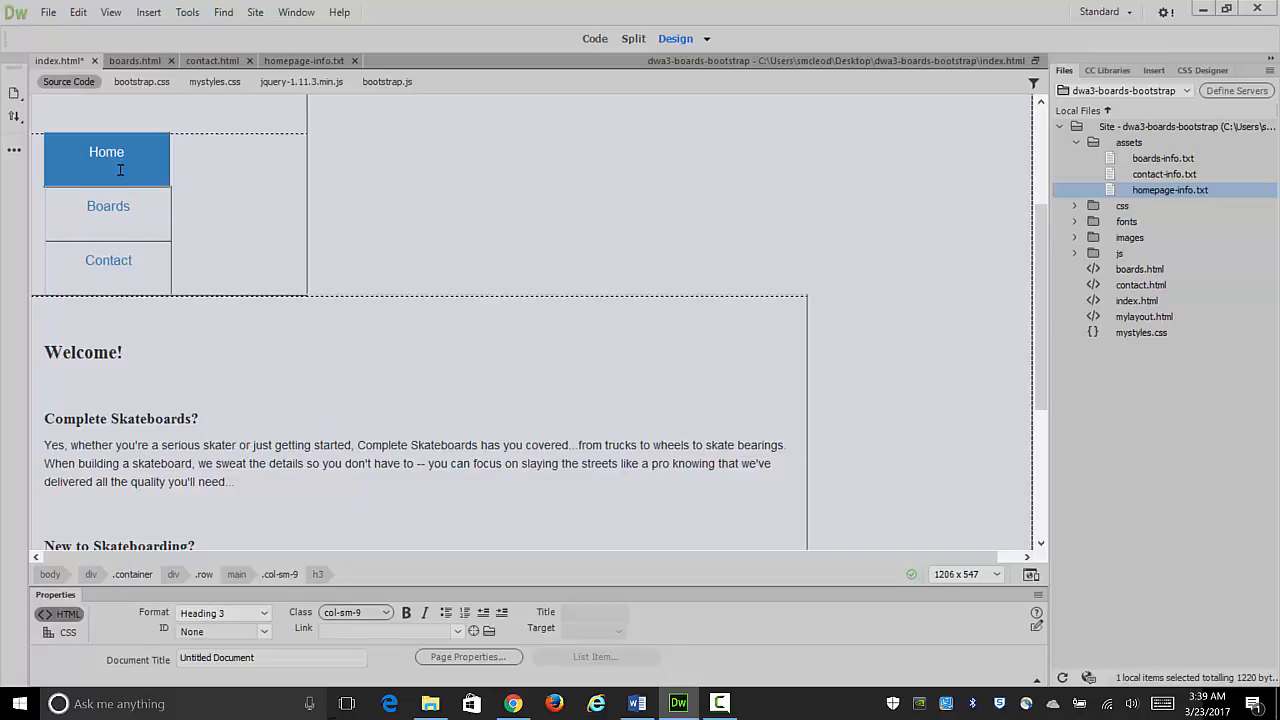
pyautogui.click(48, 12)
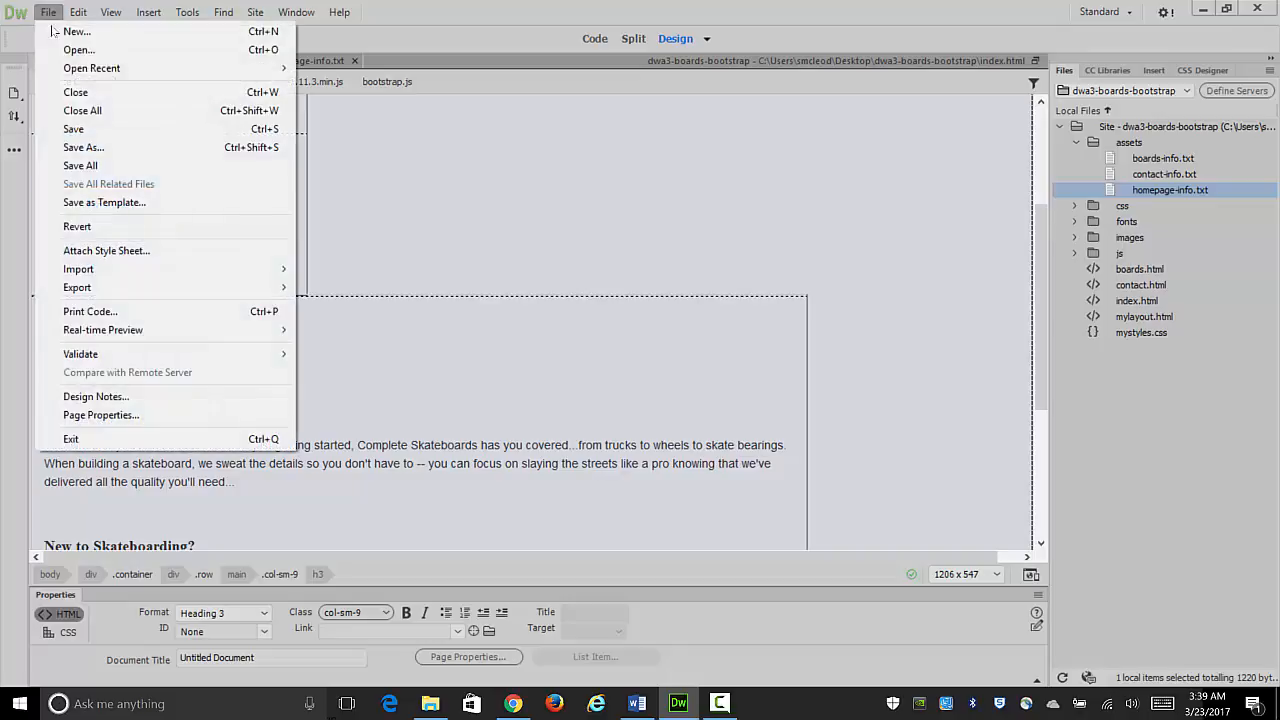
pyautogui.click(59, 130)
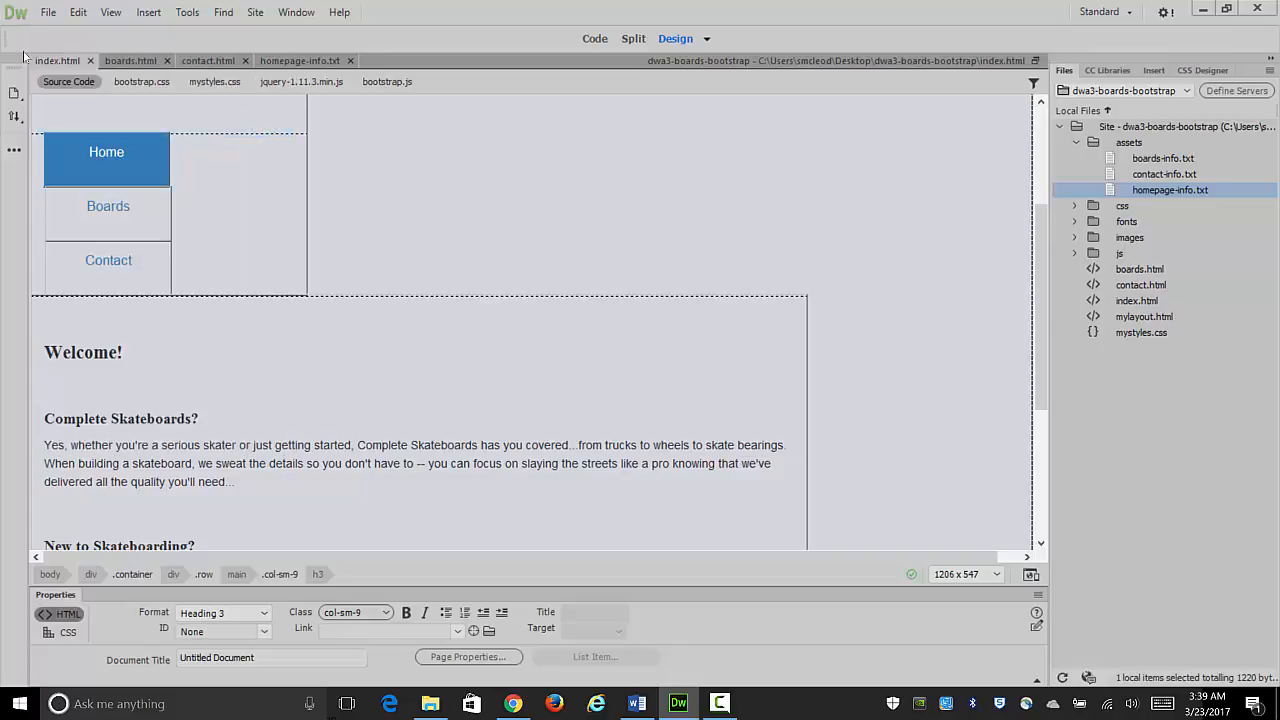
# Step: Preview index.html in Google Chrome and test the Boards, Contact and Home navigation links
pyautogui.click(1031, 574)
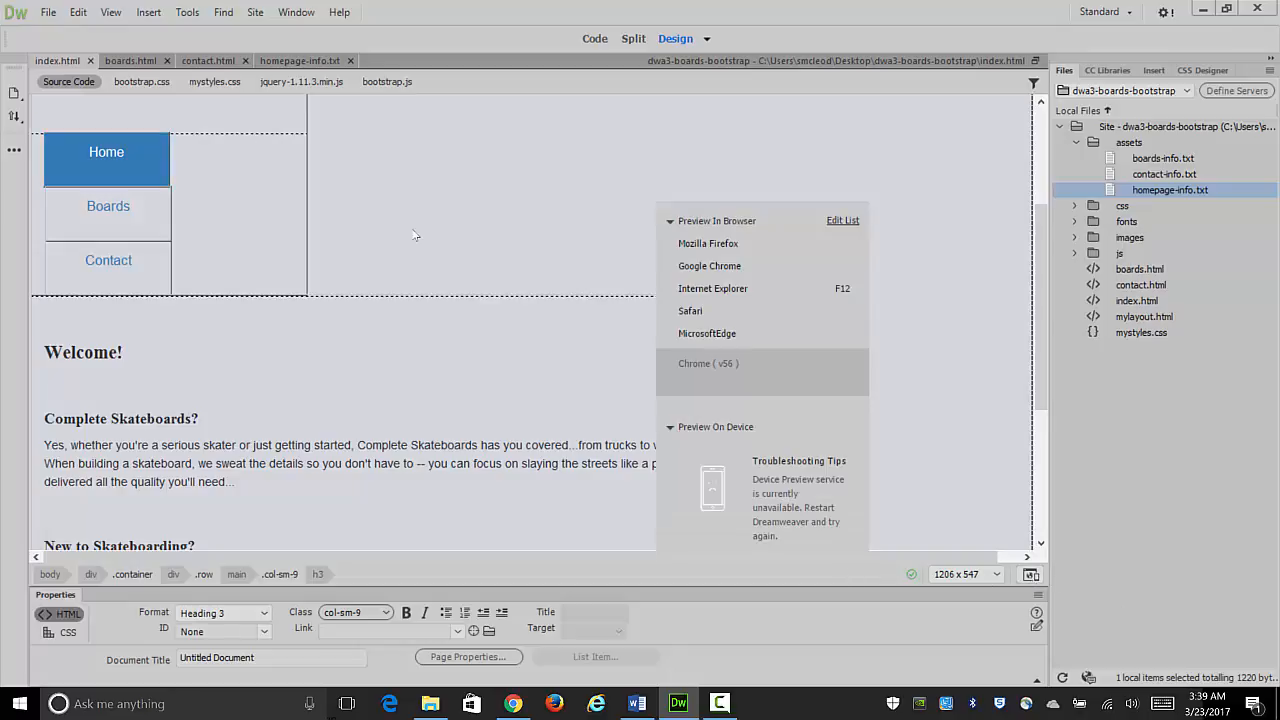
pyautogui.click(690, 266)
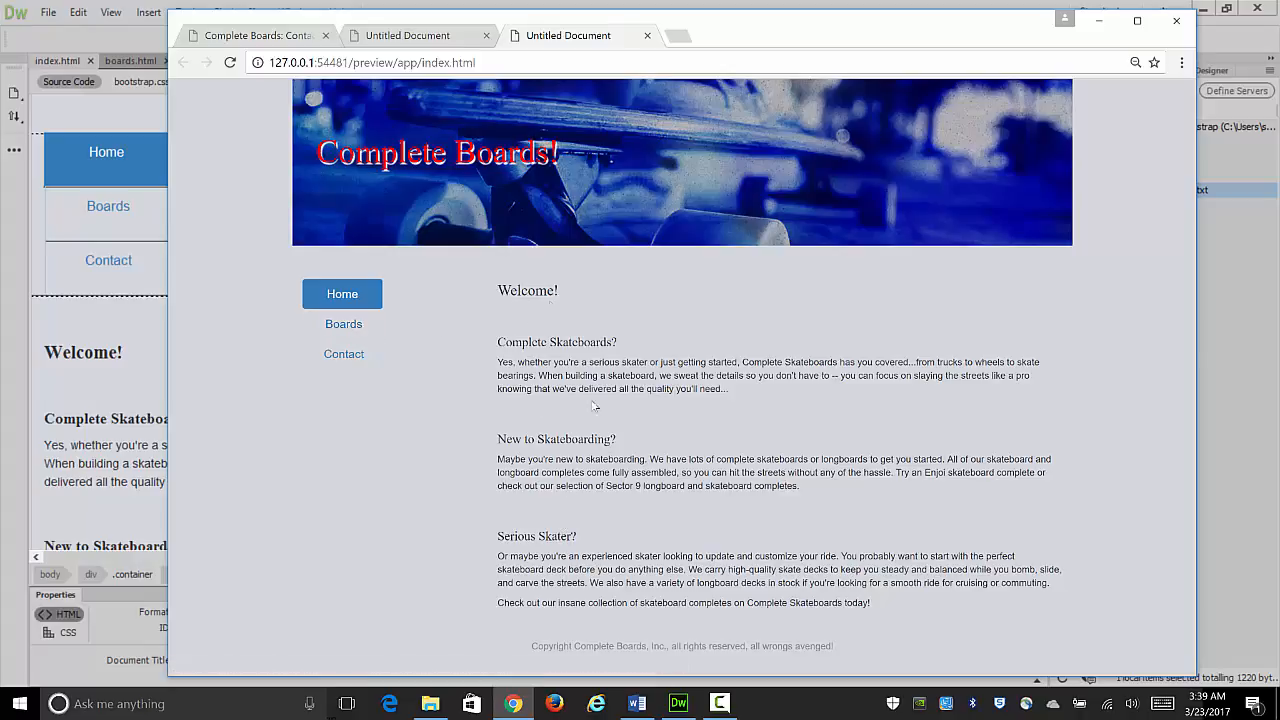
pyautogui.click(334, 326)
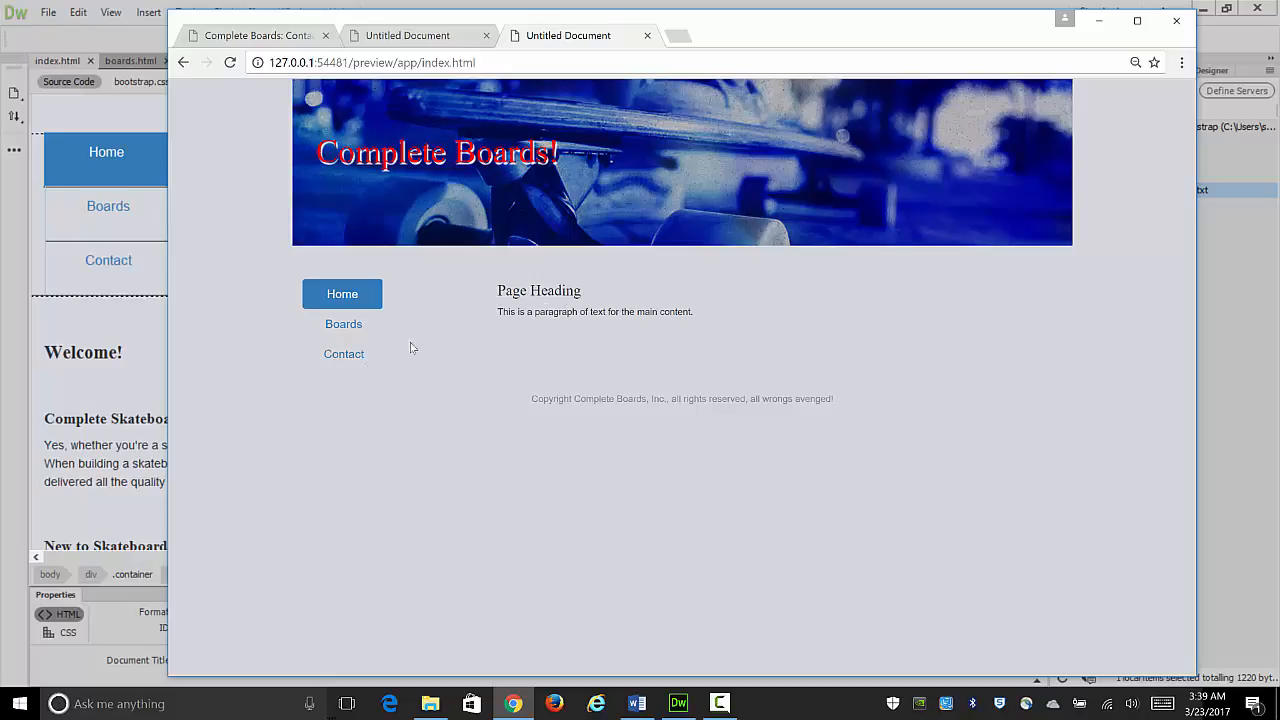
pyautogui.click(341, 366)
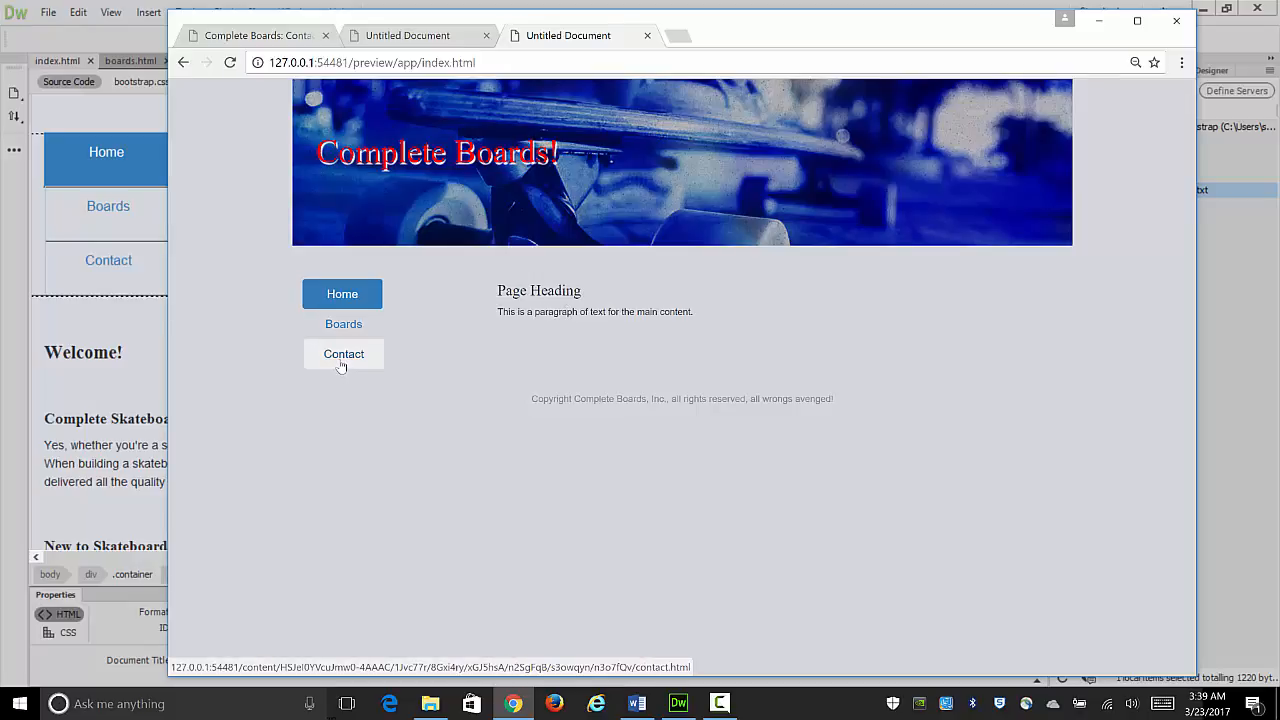
pyautogui.click(342, 294)
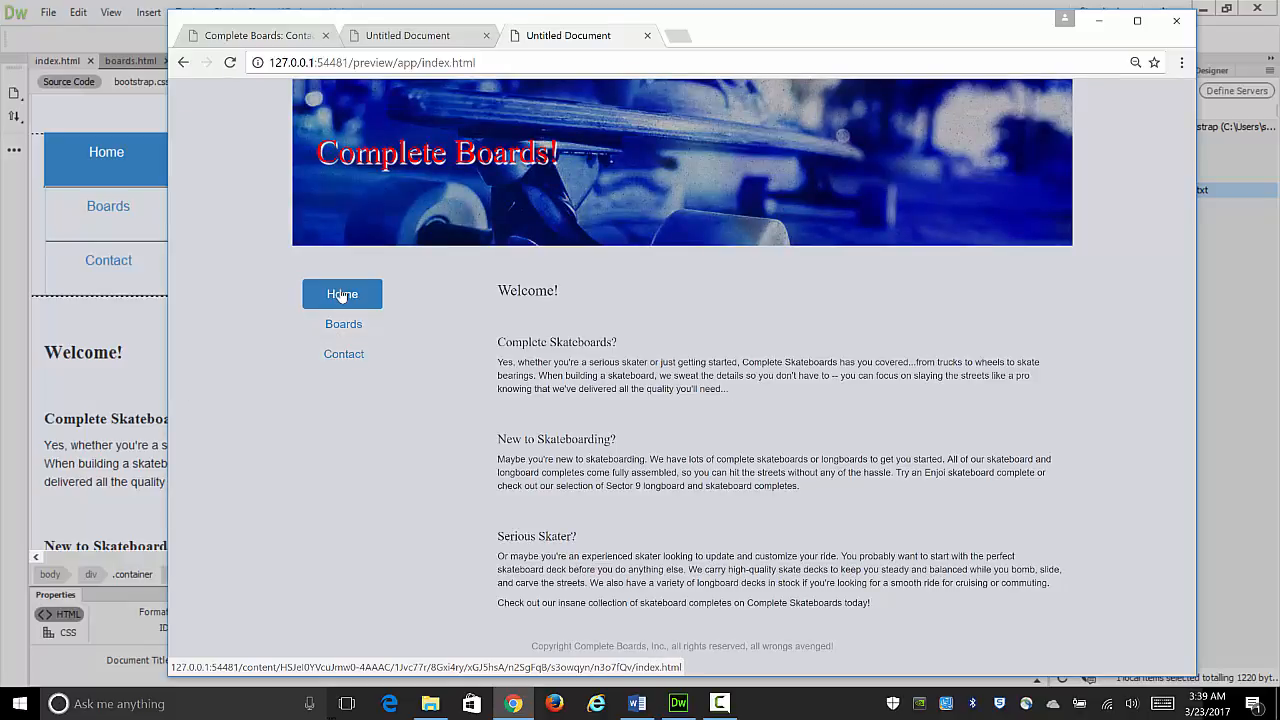
# Step: Return to Dreamweaver and switch index.html from Design view to Live view
pyautogui.click(19, 17)
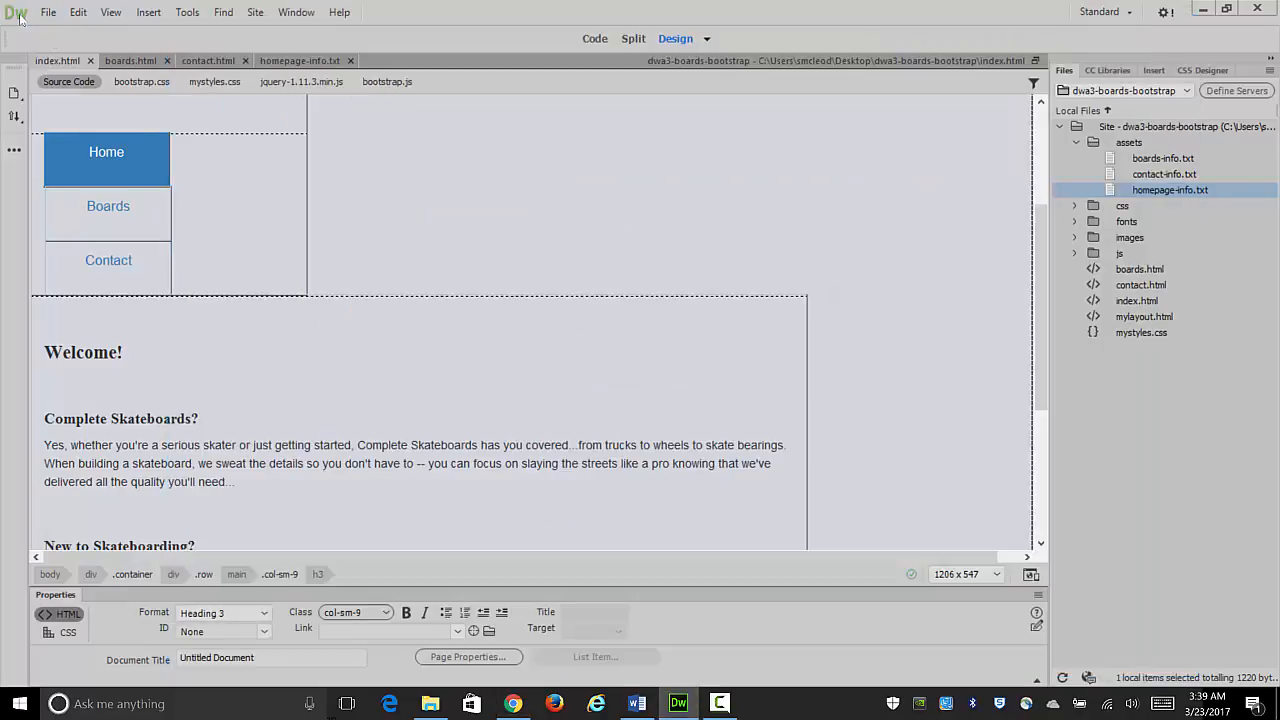
pyautogui.click(704, 39)
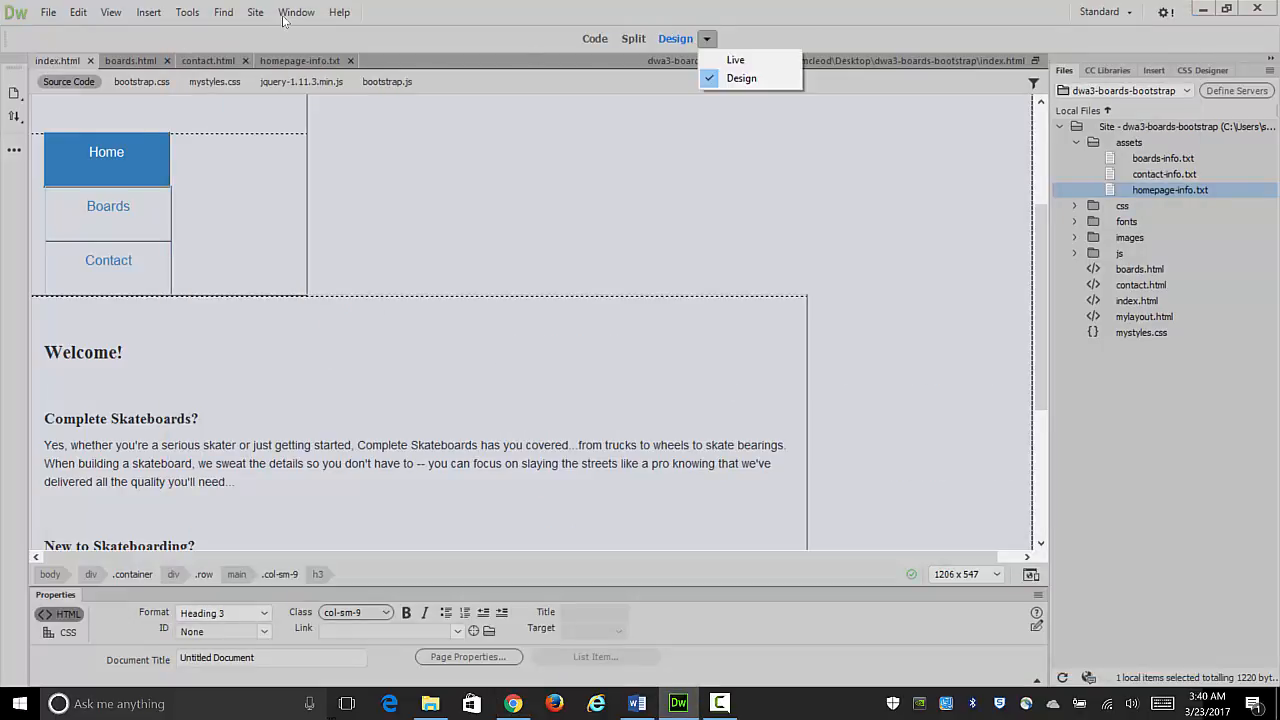
pyautogui.click(716, 59)
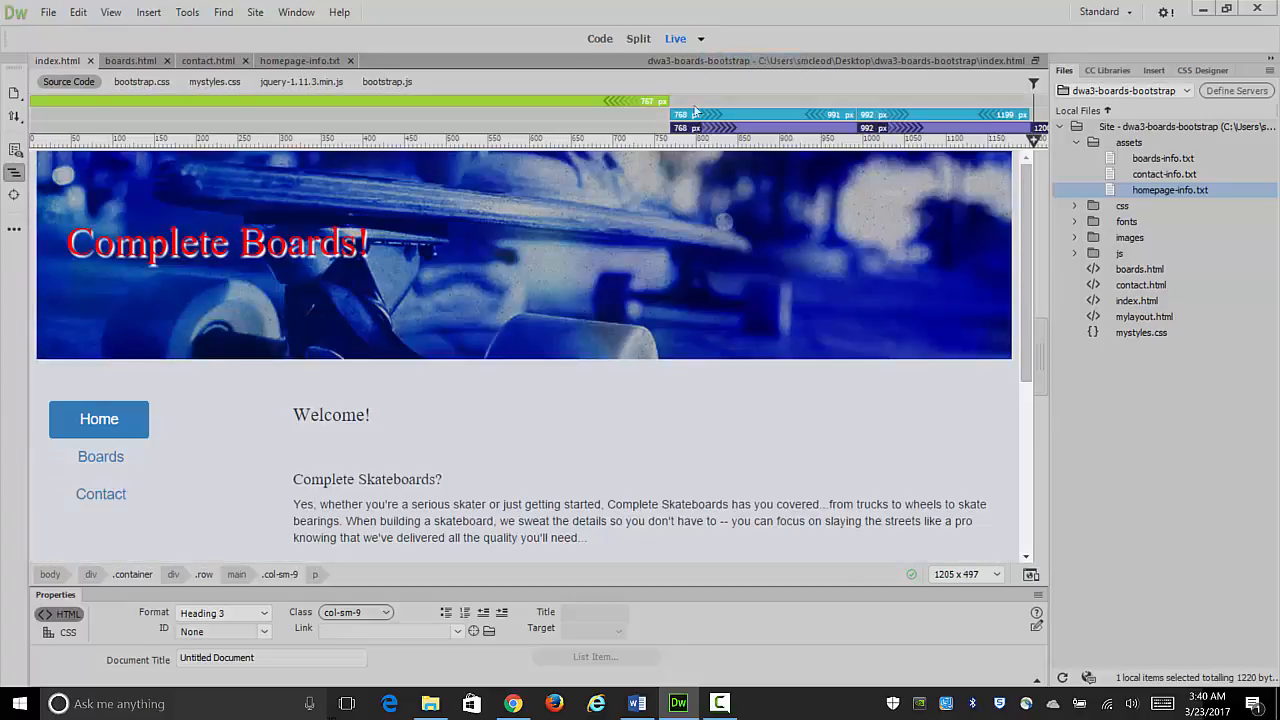
# Step: Look over the home page in Live view and bring up boards.html in Design view
pyautogui.scroll(-3, 920, 288)
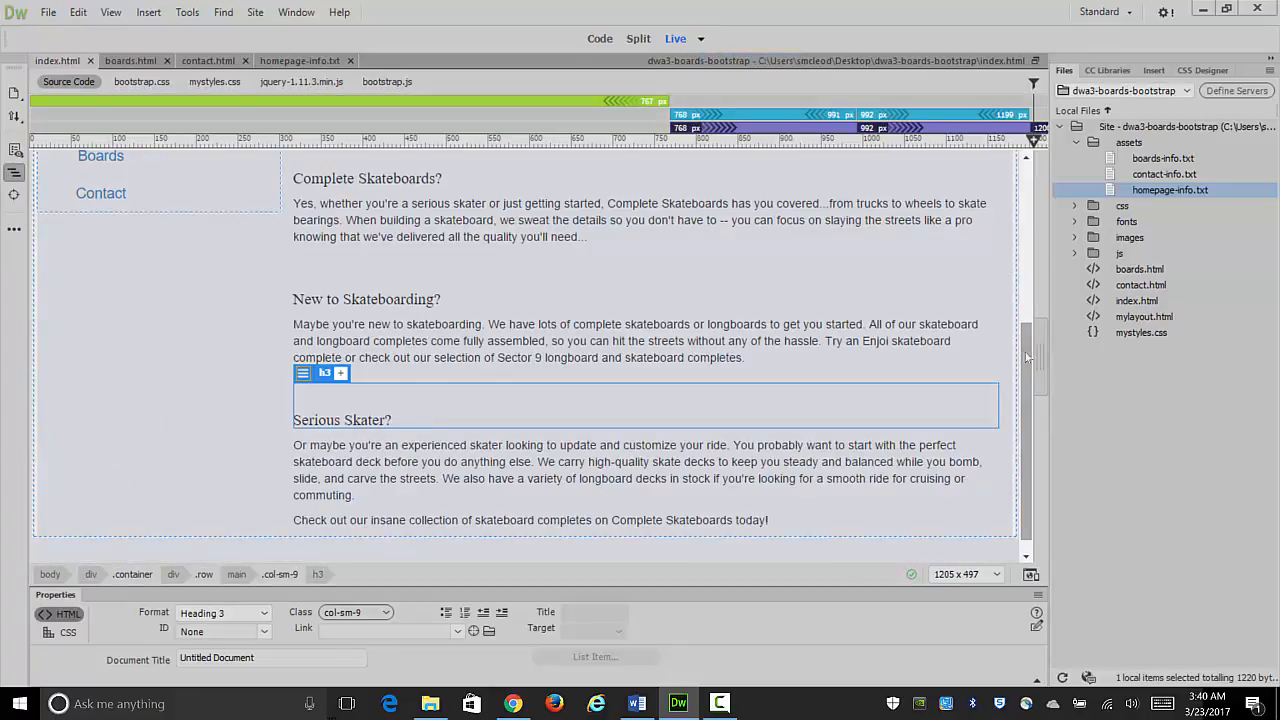
pyautogui.moveTo(1025, 352); pyautogui.dragTo(1014, 244)
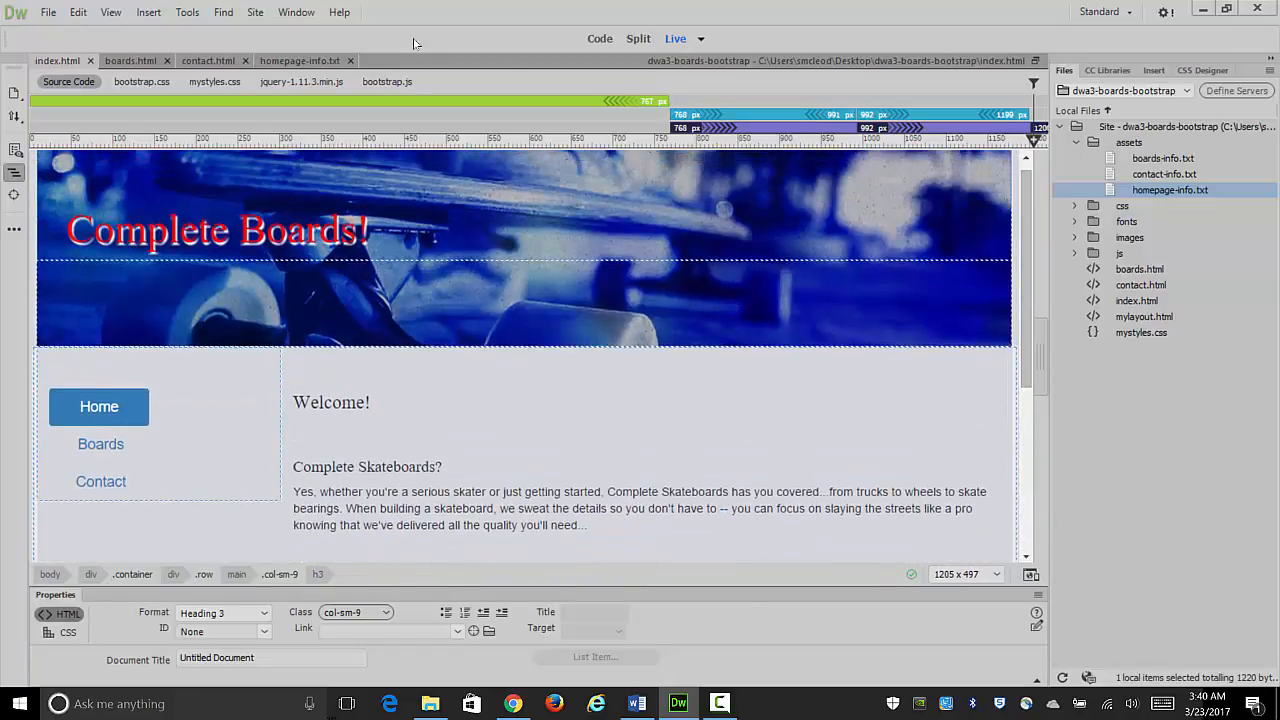
pyautogui.click(127, 64)
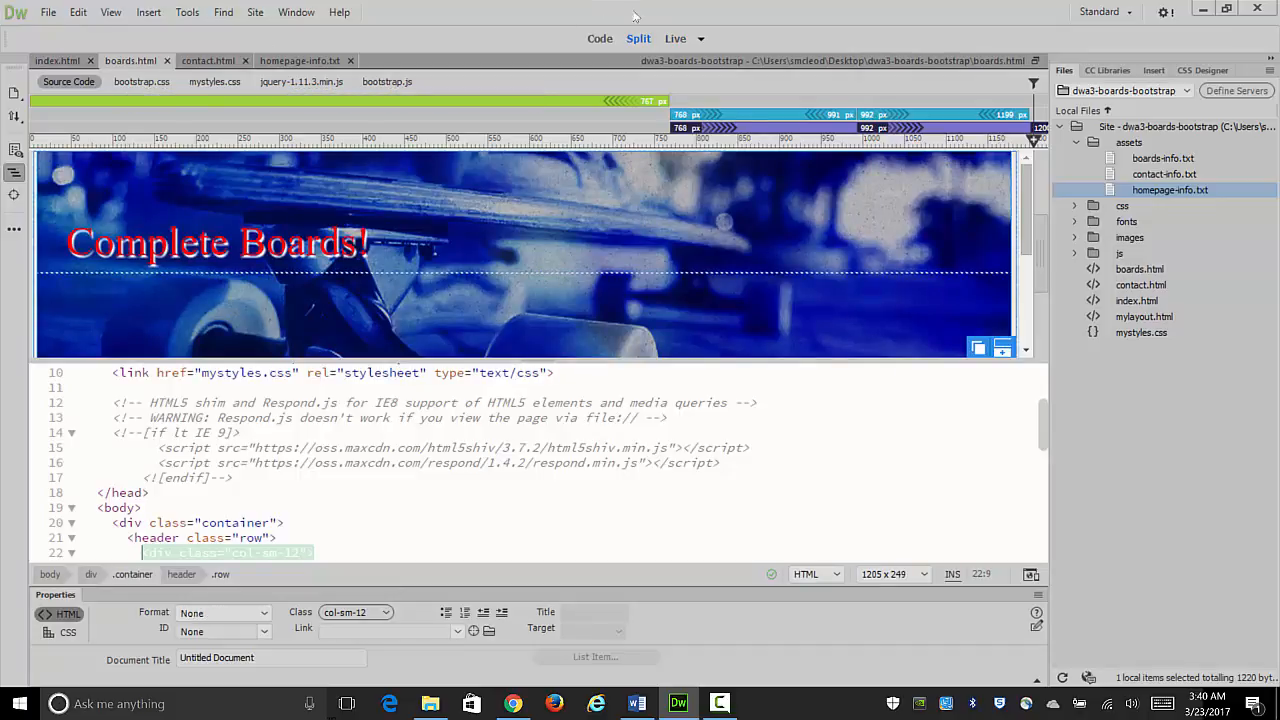
pyautogui.click(701, 39)
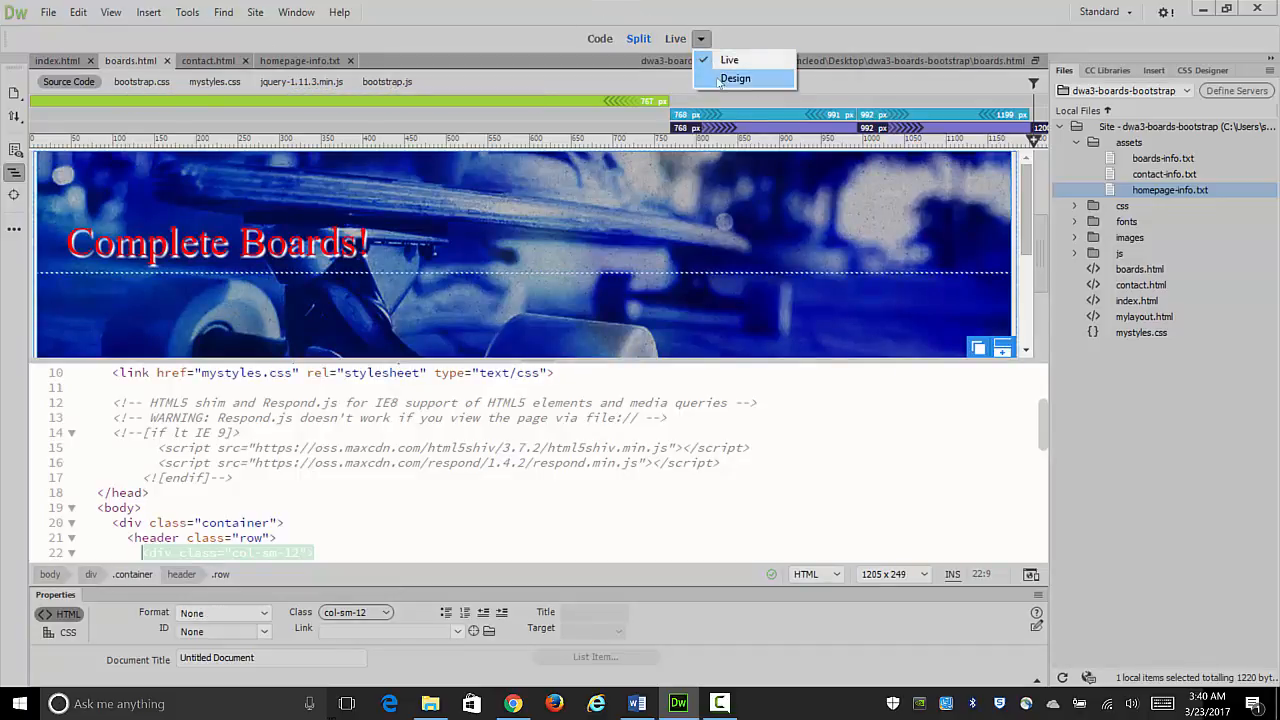
pyautogui.click(724, 79)
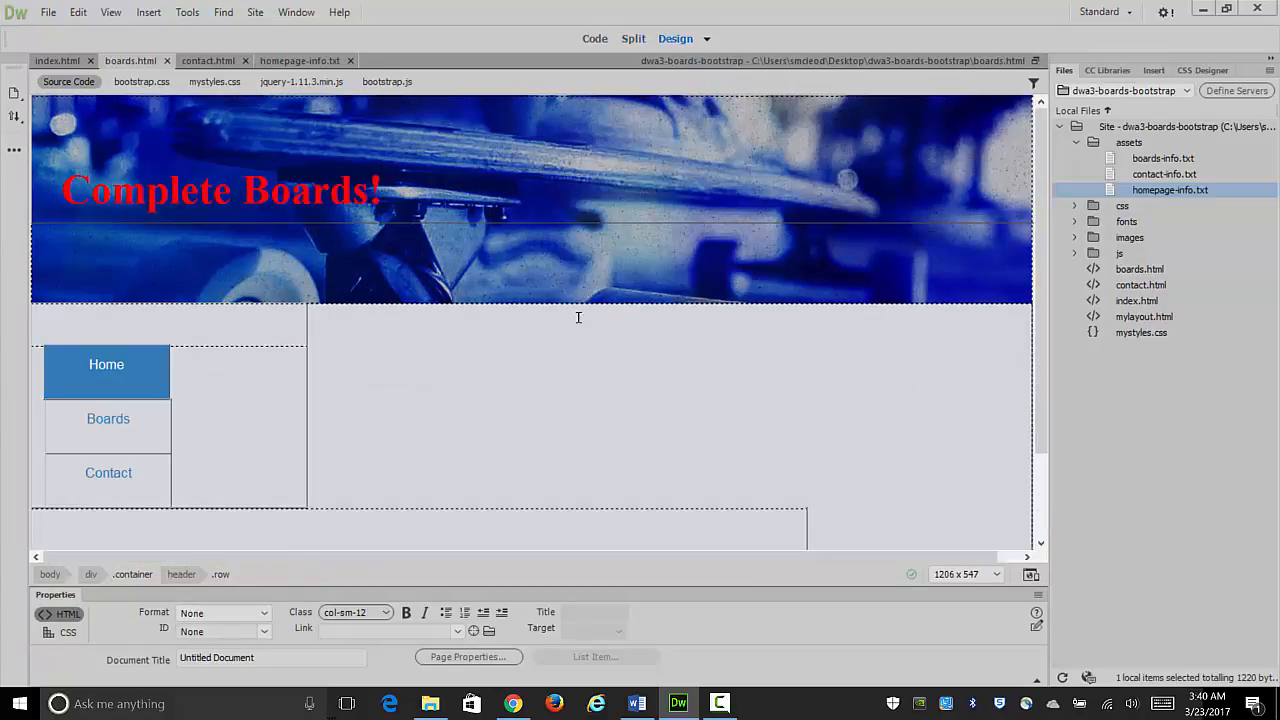
# Step: Replace the "Page Heading" placeholder on boards.html with "Boards!"
pyautogui.moveTo(1043, 172); pyautogui.dragTo(1043, 282)
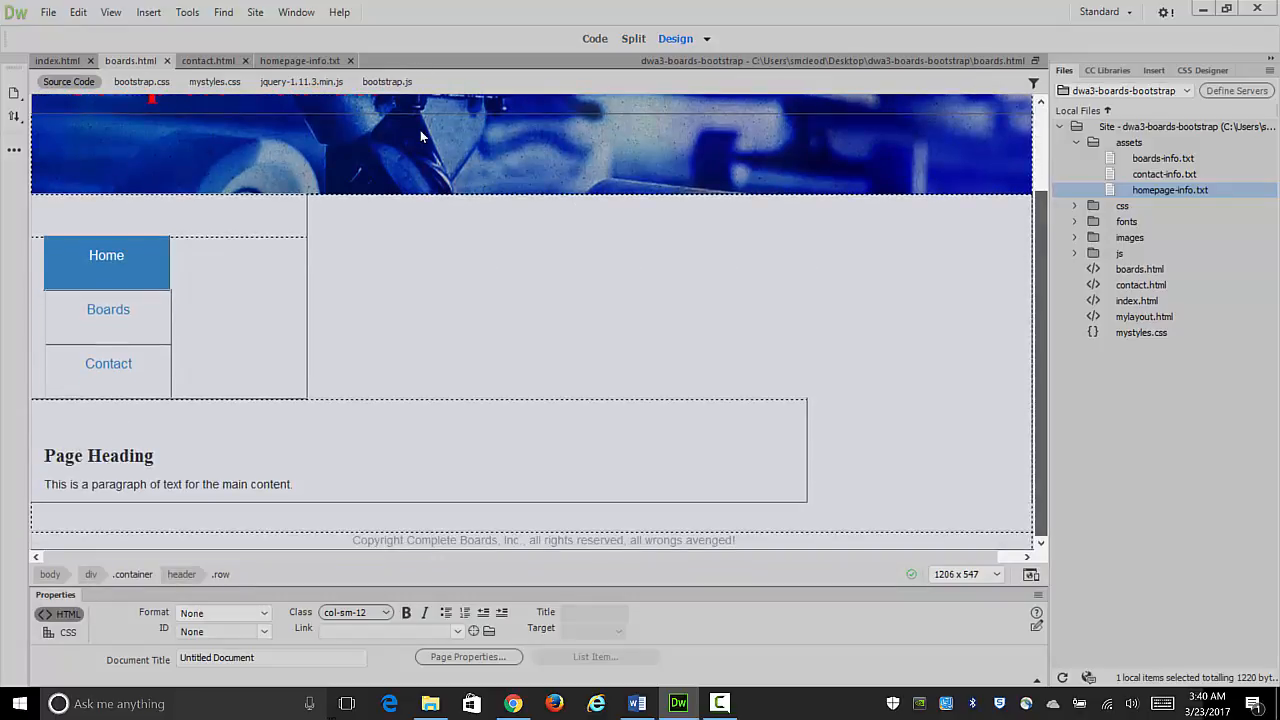
pyautogui.moveTo(46, 456); pyautogui.dragTo(154, 456)
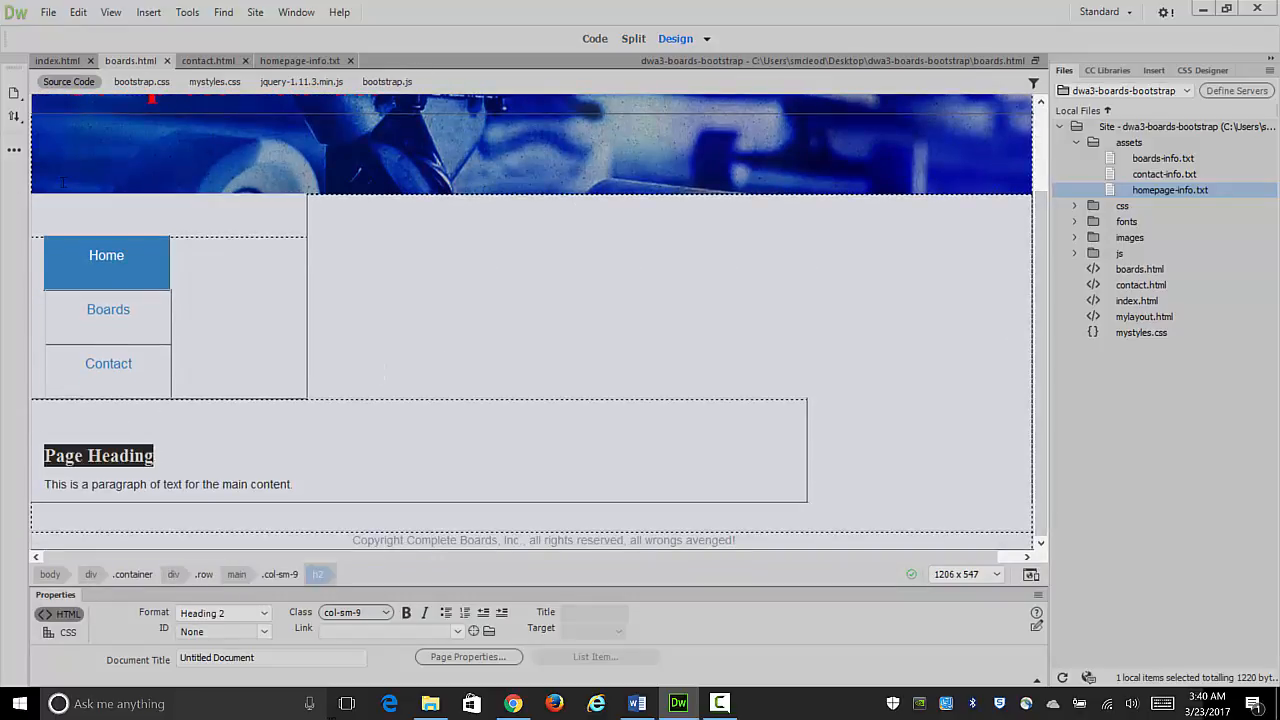
pyautogui.write('Boards')
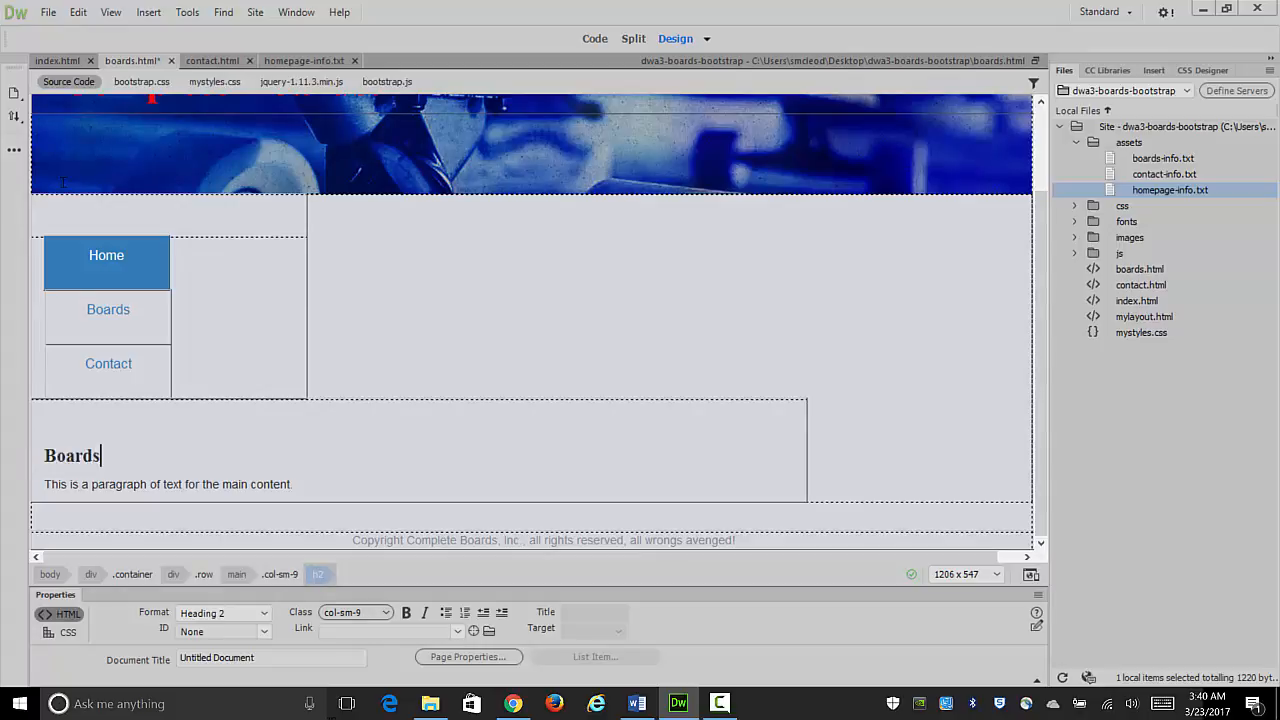
pyautogui.write('!')
# Step: Open boards-info.txt from the assets folder and copy all of its text
pyautogui.click(117, 484)
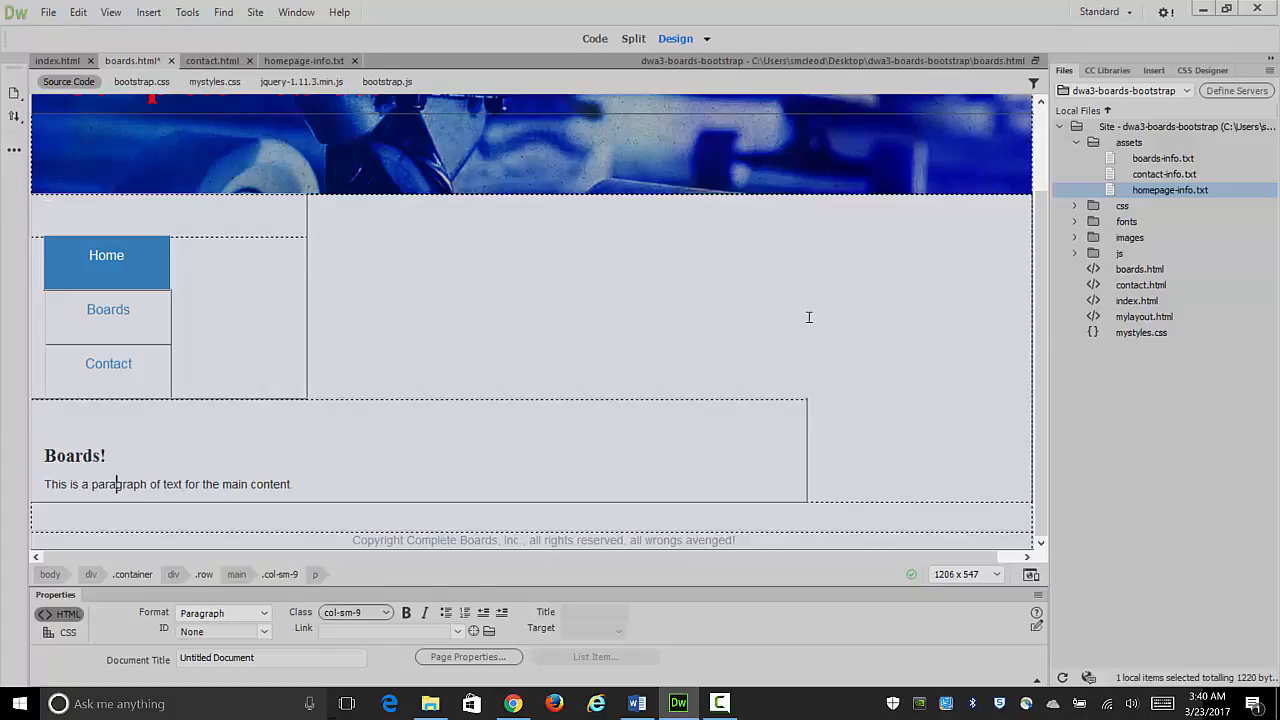
pyautogui.doubleClick(1115, 160)
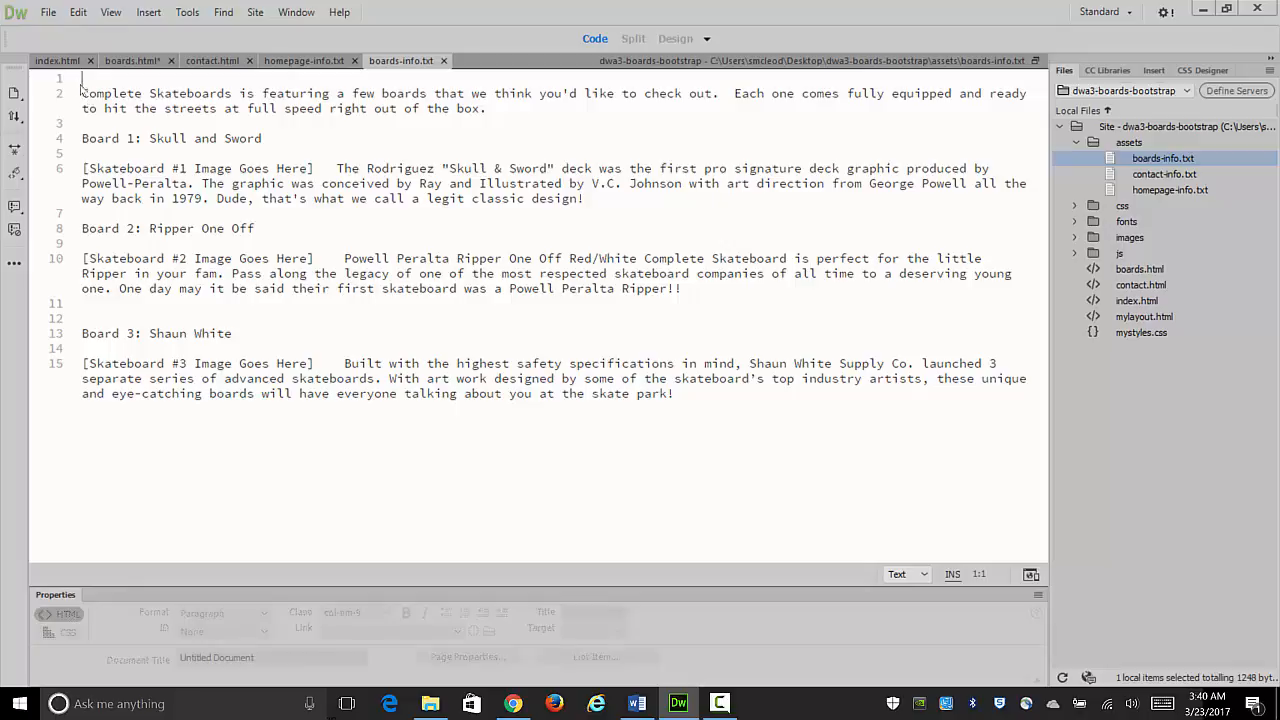
pyautogui.moveTo(83, 93); pyautogui.dragTo(668, 411)
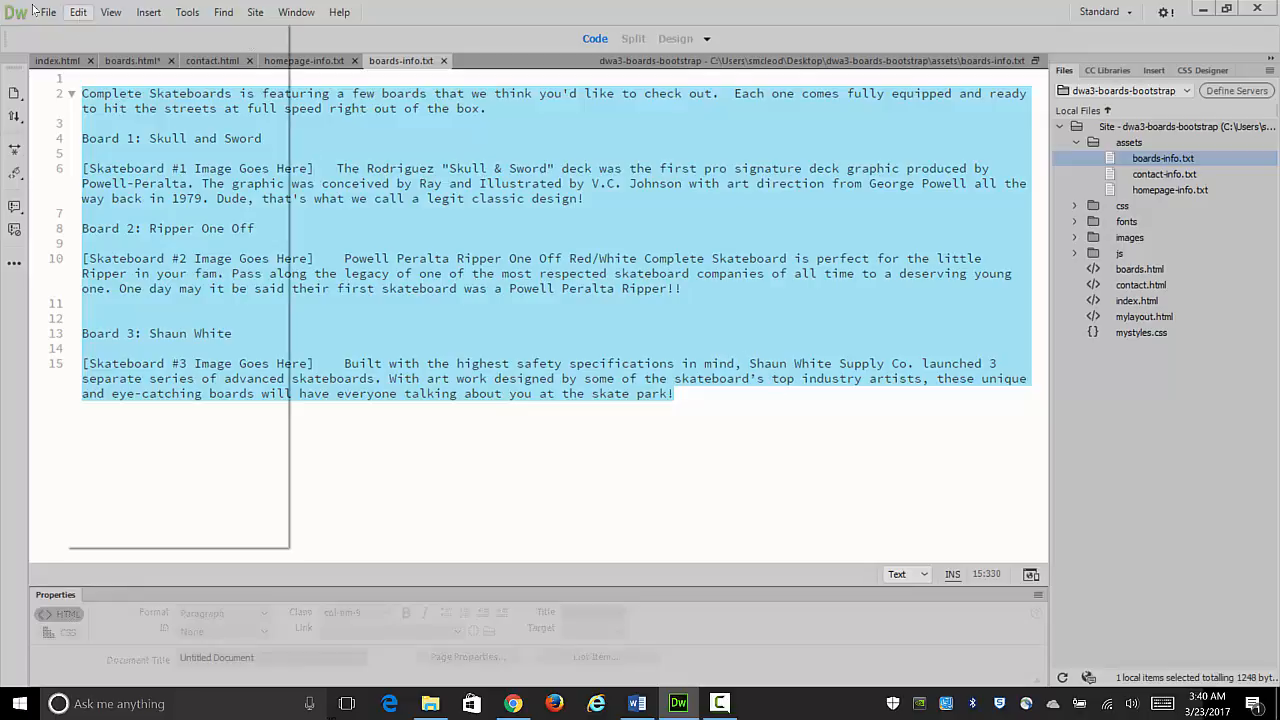
pyautogui.click(78, 13)
pyautogui.click(104, 92)
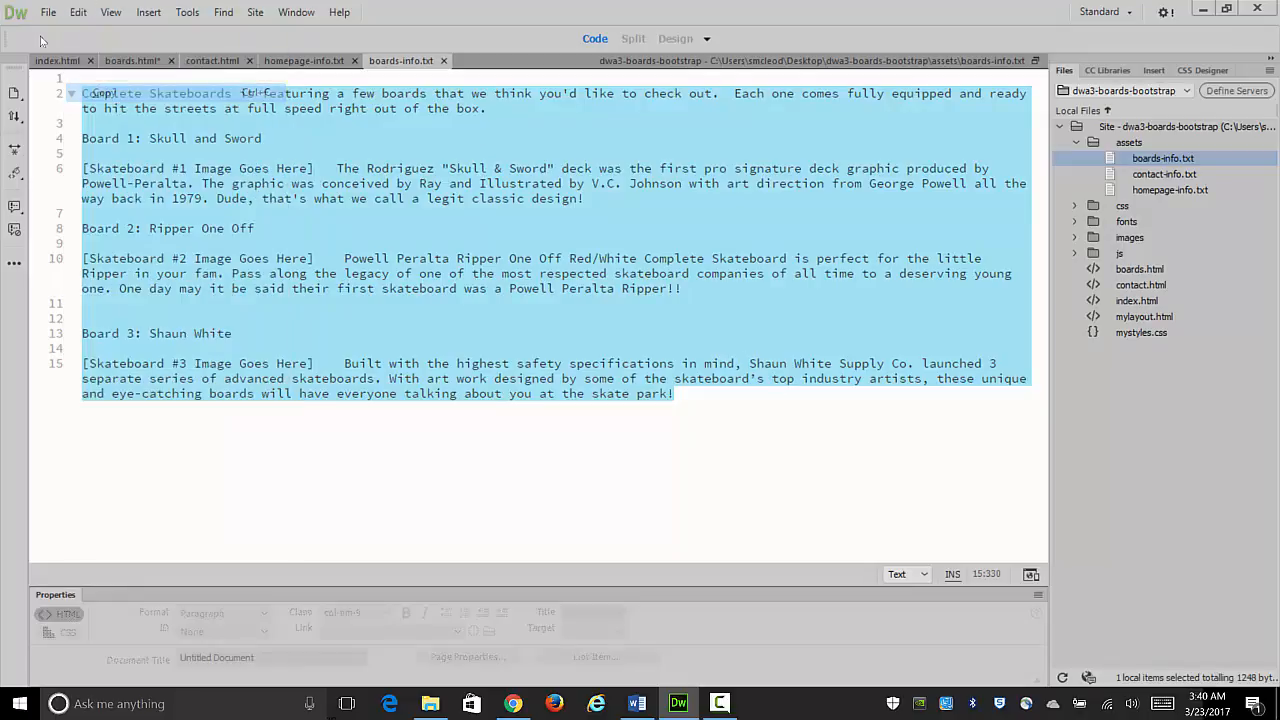
# Step: Replace the placeholder paragraph under the "Boards!" heading on boards.html with the copied boards text
pyautogui.click(126, 61)
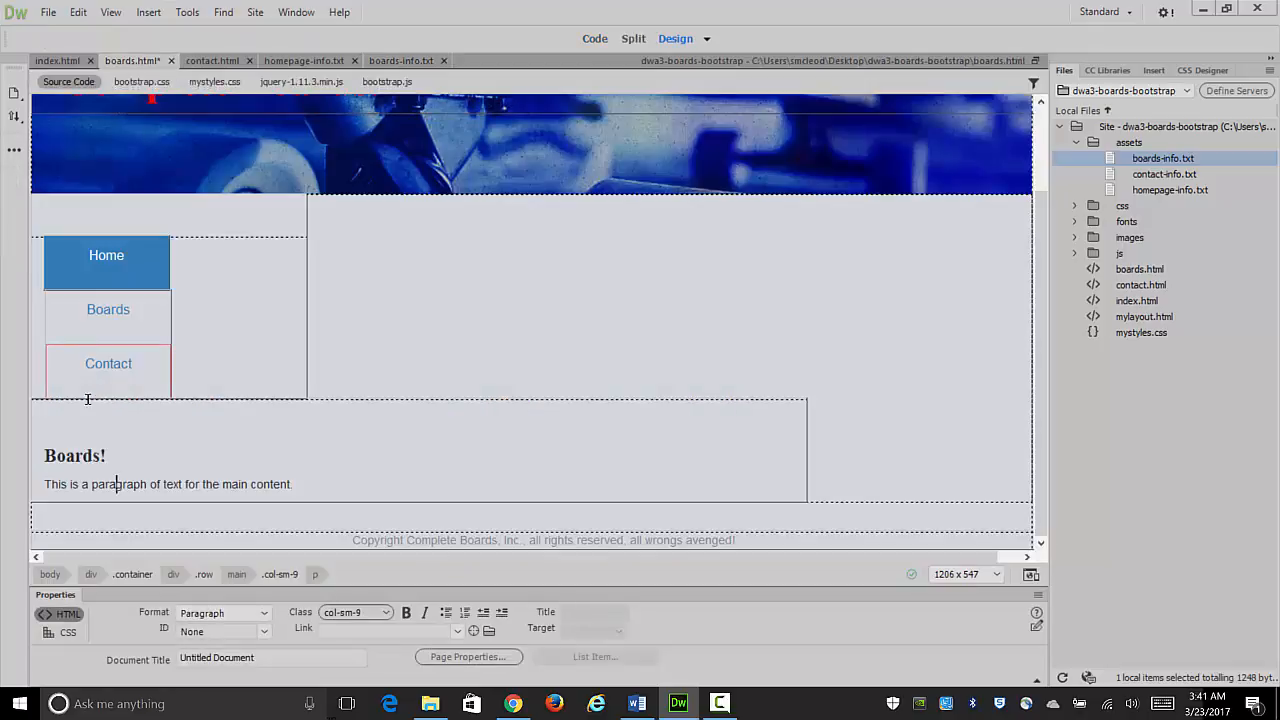
pyautogui.moveTo(44, 484); pyautogui.dragTo(297, 483)
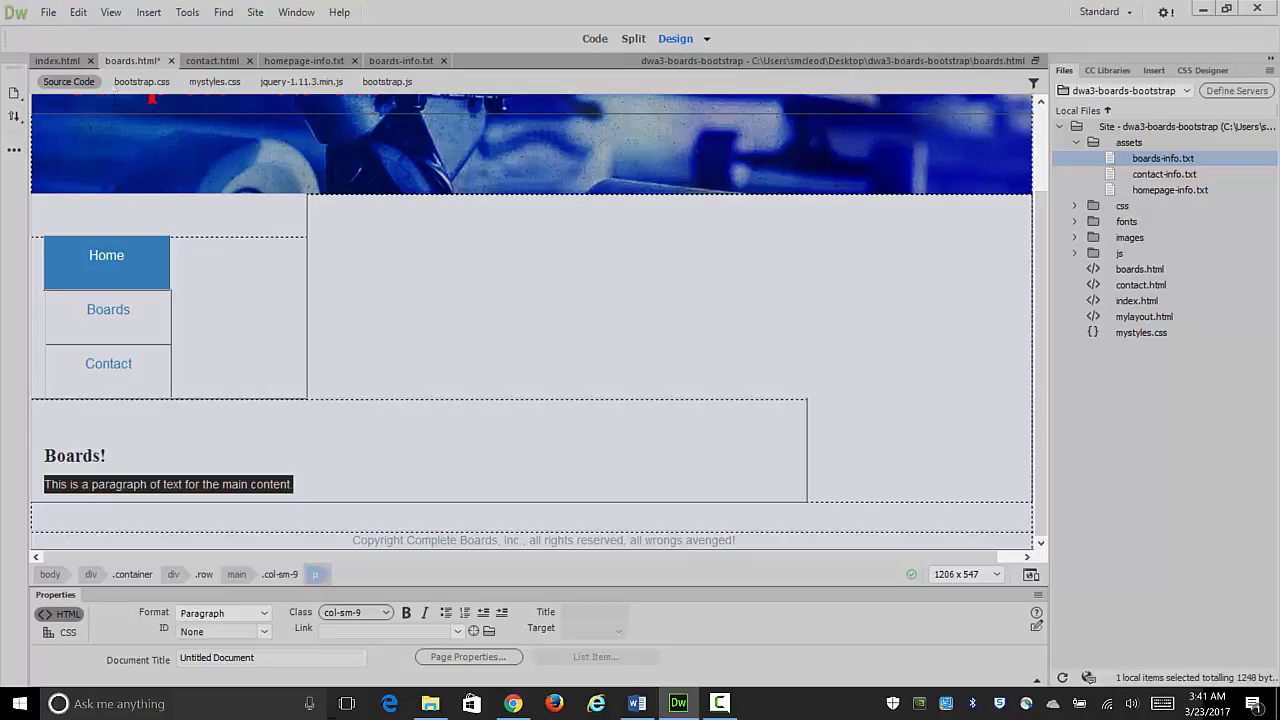
pyautogui.click(78, 12)
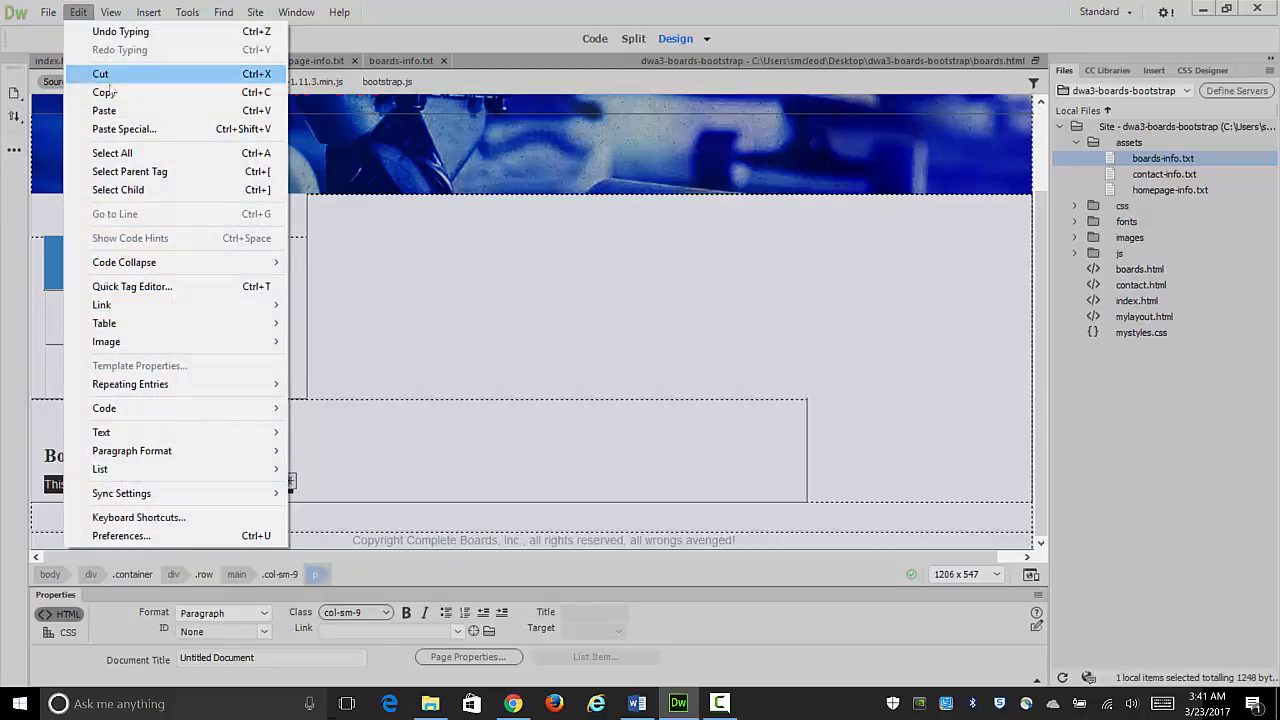
pyautogui.hotkey('ctrl', 'v')
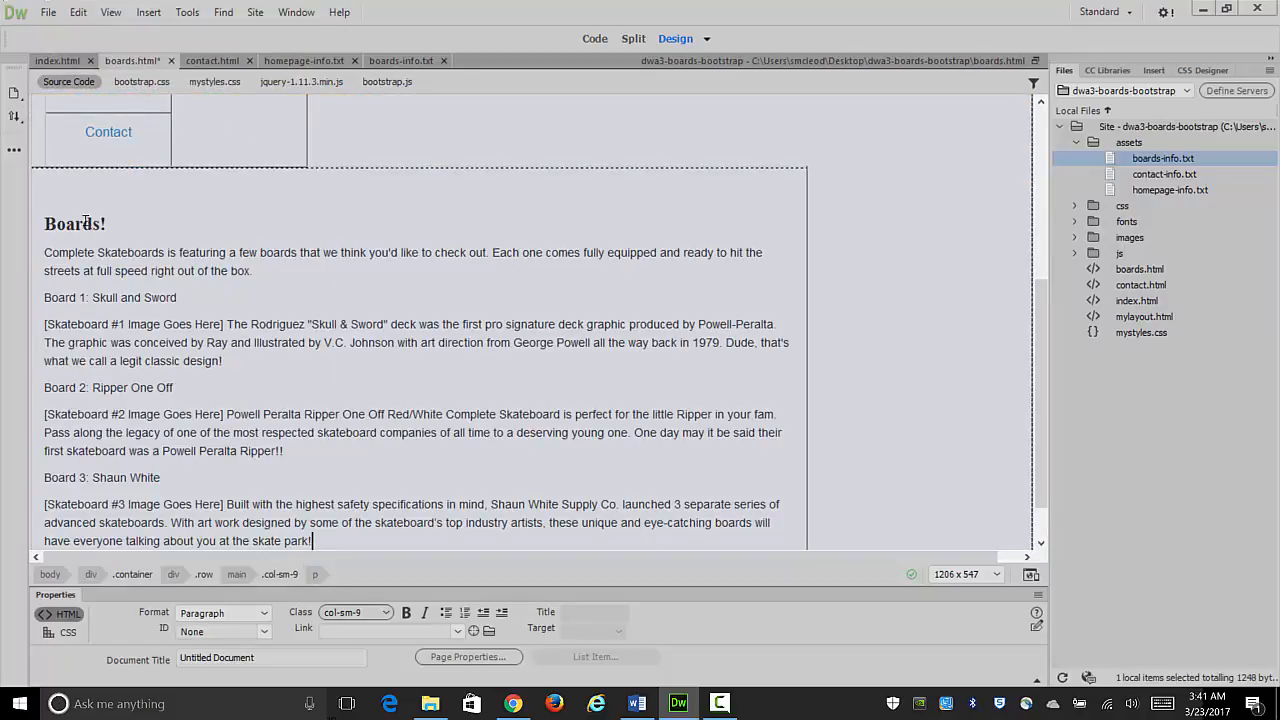
# Step: Format the Board 1, Board 2 and Board 3 title lines as Heading 3
pyautogui.click(72, 297)
pyautogui.click(264, 615)
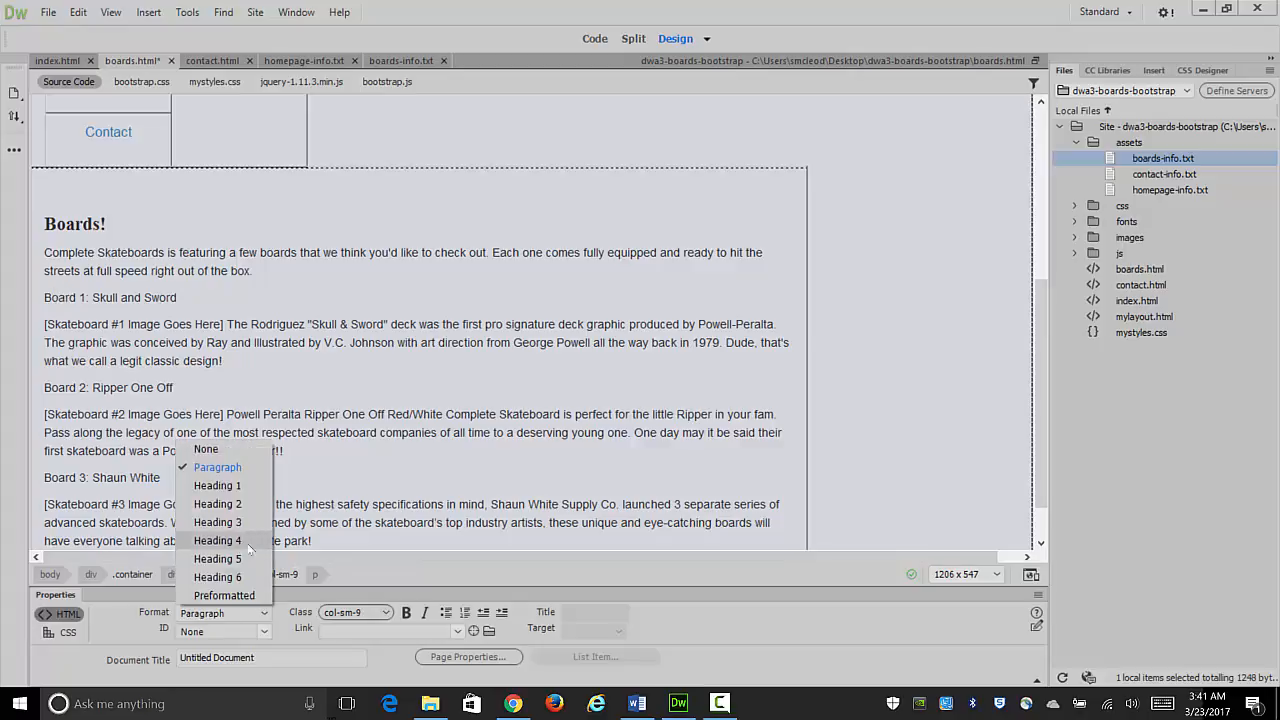
pyautogui.click(217, 522)
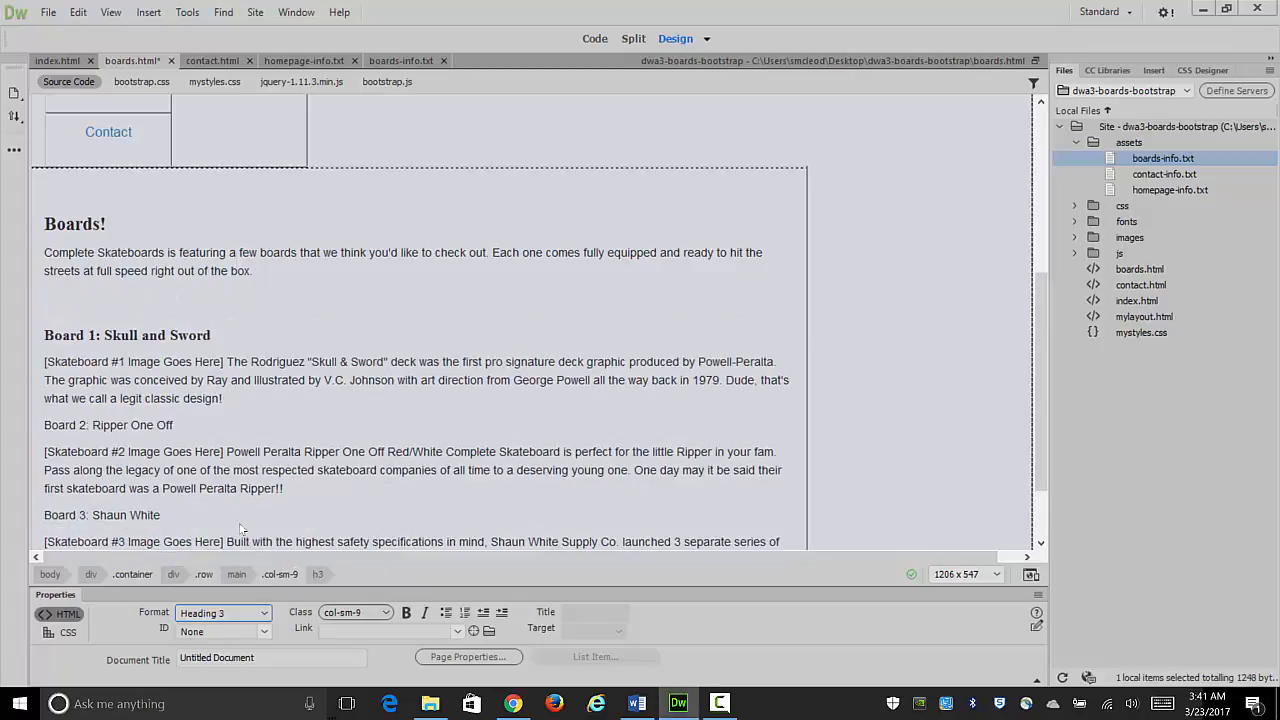
pyautogui.click(146, 427)
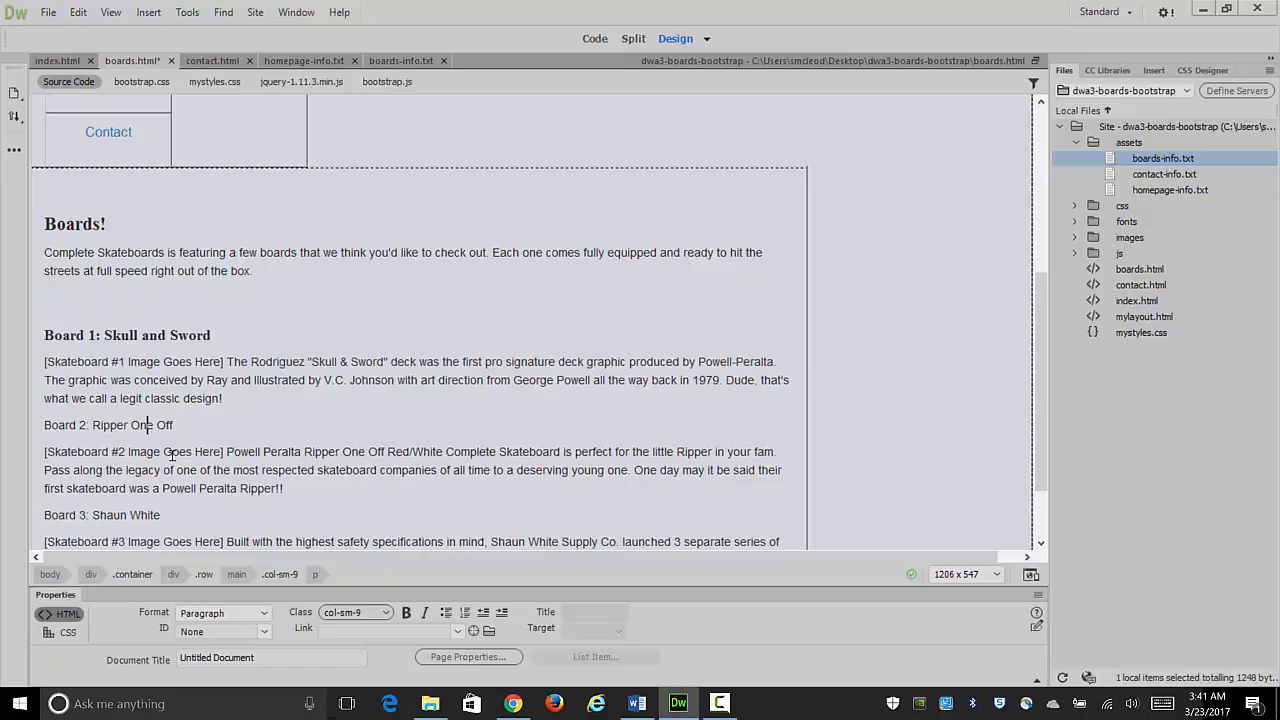
pyautogui.click(264, 612)
pyautogui.click(242, 528)
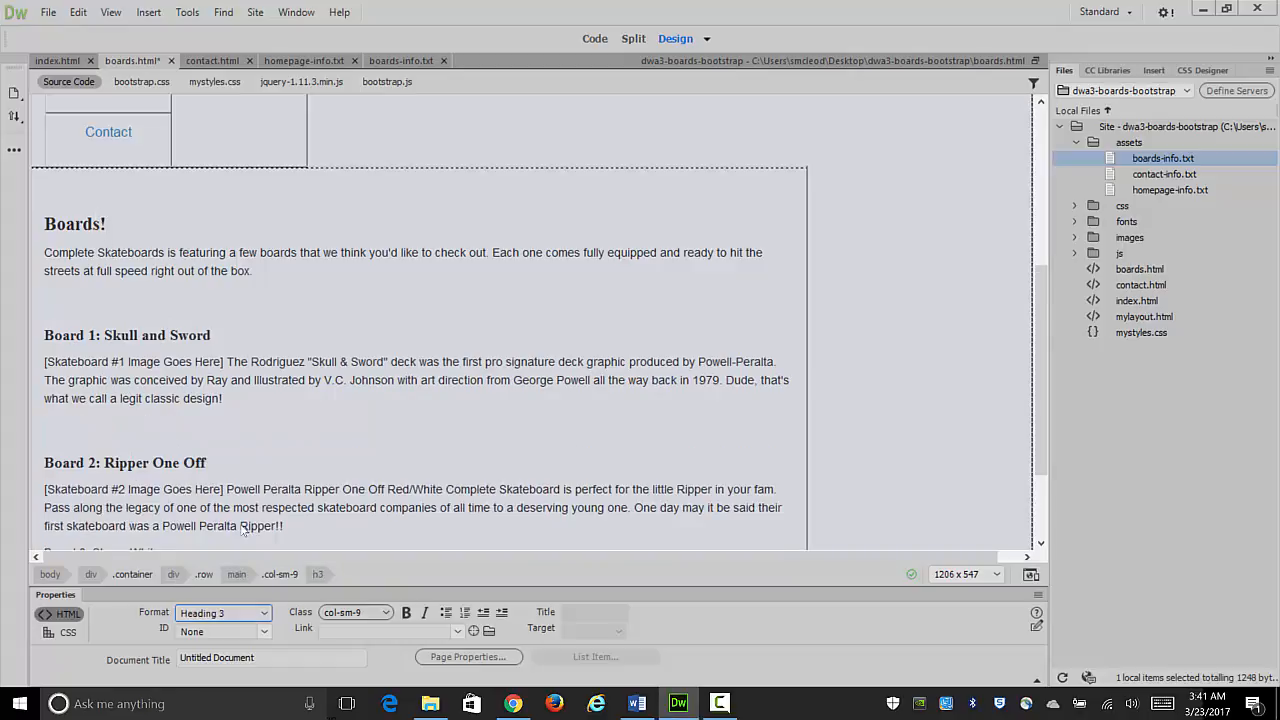
pyautogui.scroll(-2, 590, 384)
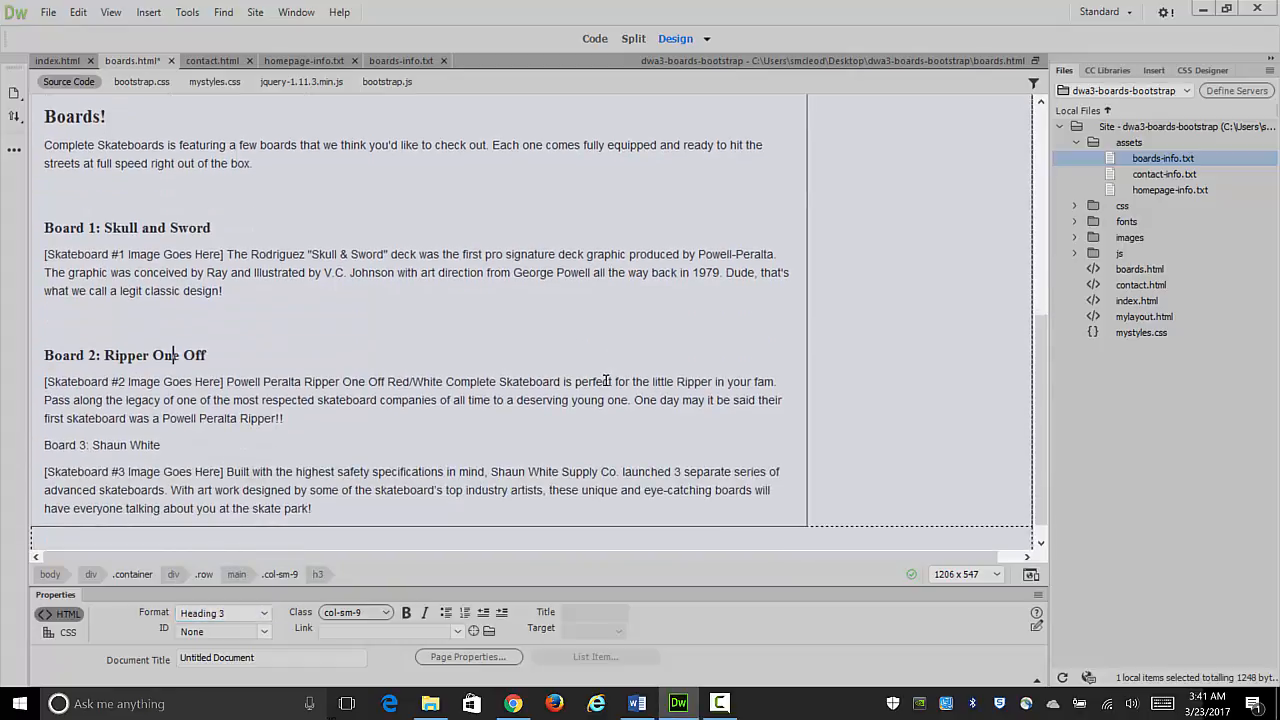
pyautogui.click(147, 445)
pyautogui.click(256, 613)
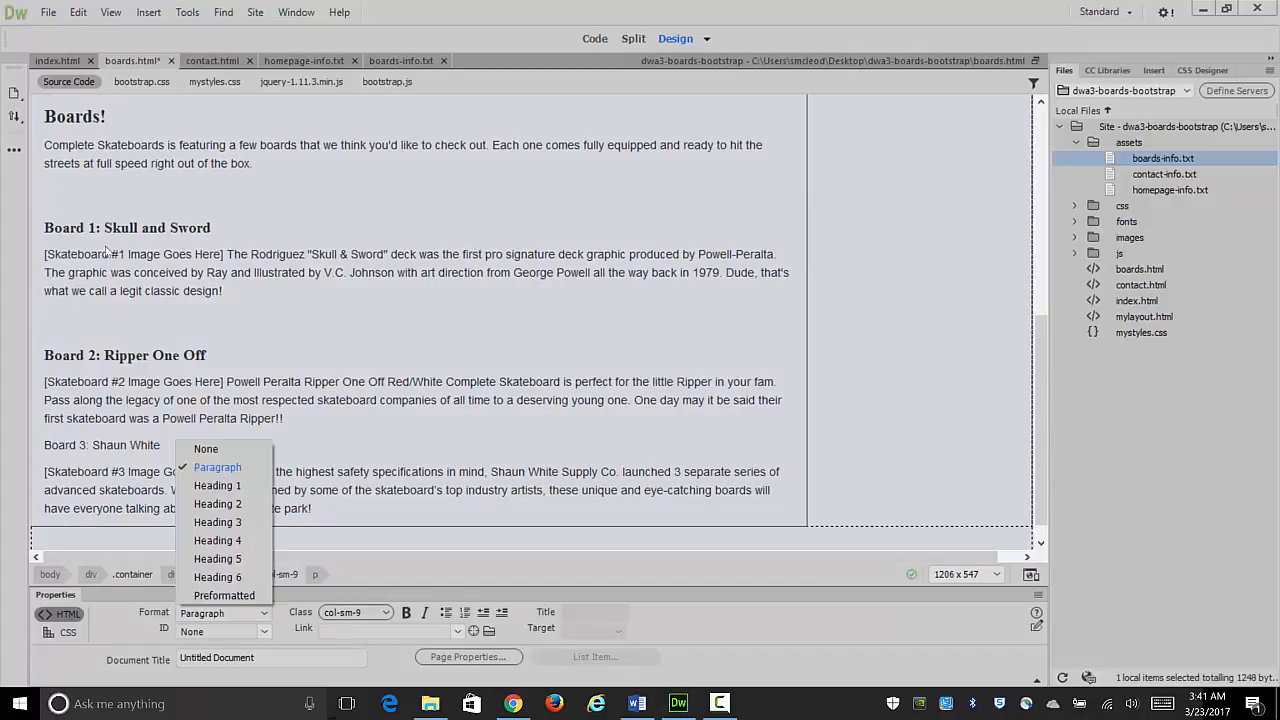
pyautogui.click(218, 522)
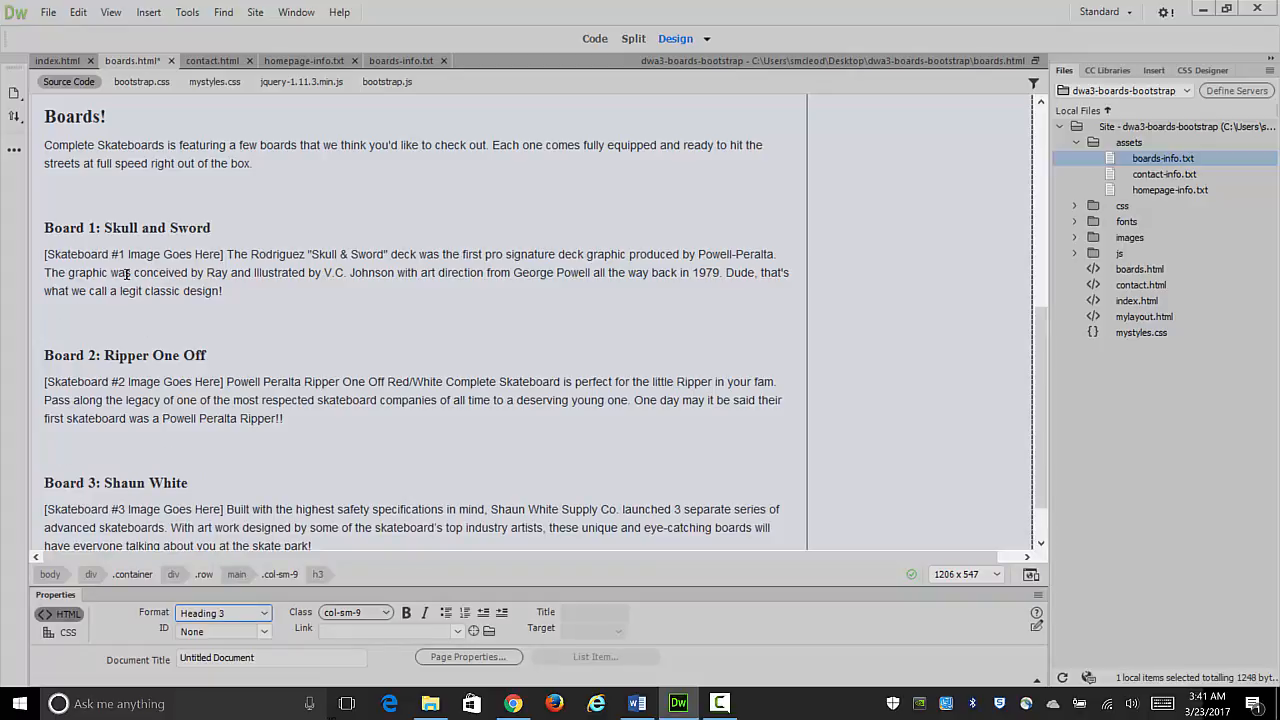
# Step: Replace the "[Skateboard #1 Image Goes Here]" placeholder with the board1 image from the images folder
pyautogui.moveTo(42, 254); pyautogui.dragTo(228, 254)
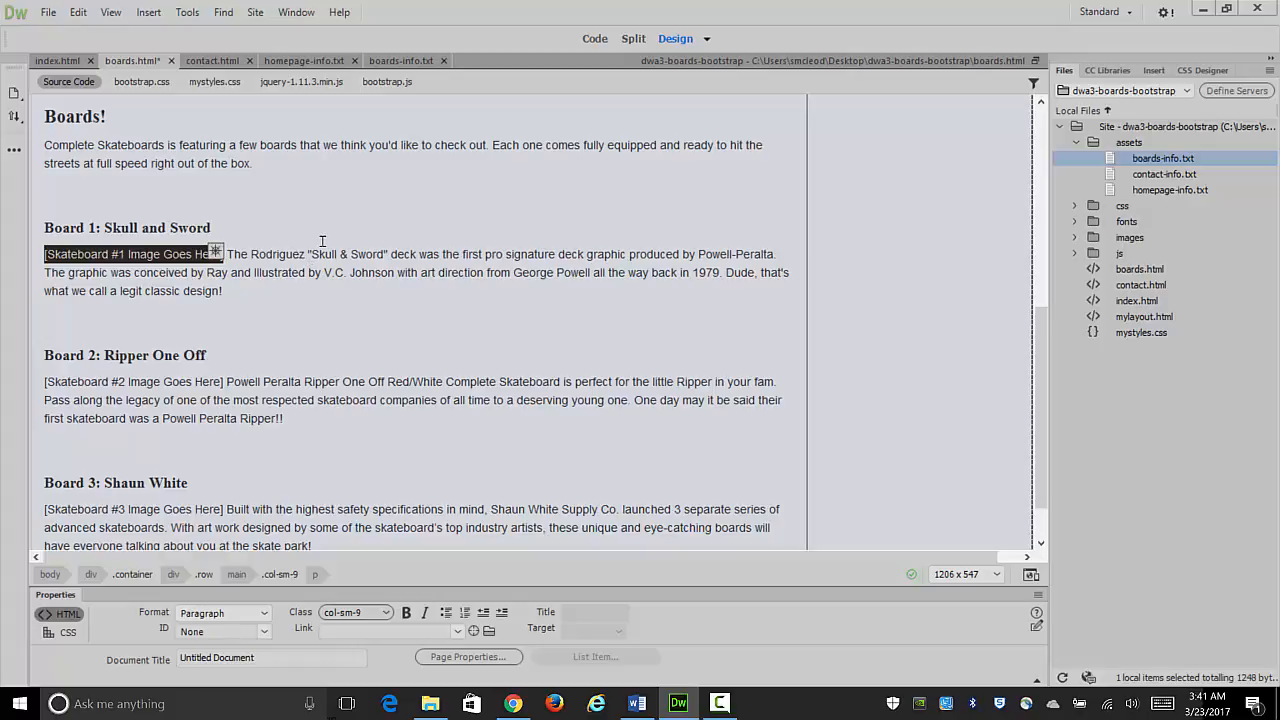
pyautogui.press('Delete')
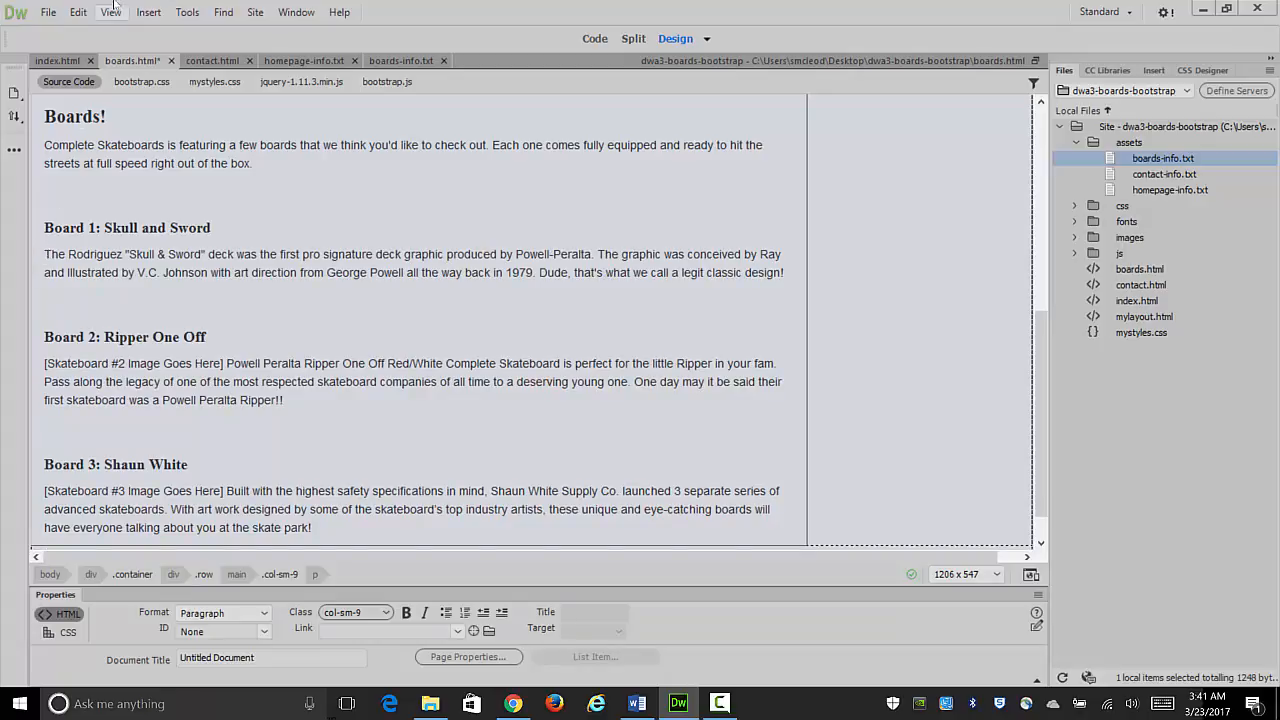
pyautogui.click(148, 12)
pyautogui.press('Down')
pyautogui.press('Down')
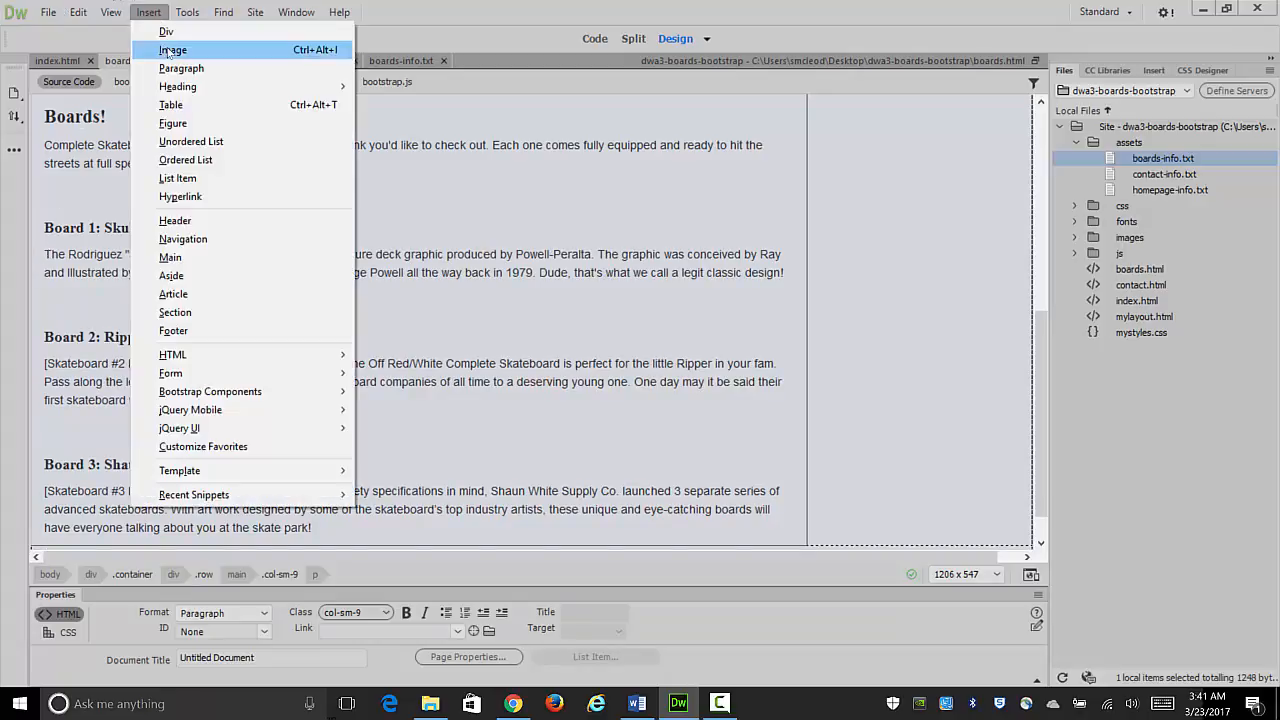
pyautogui.press('Return')
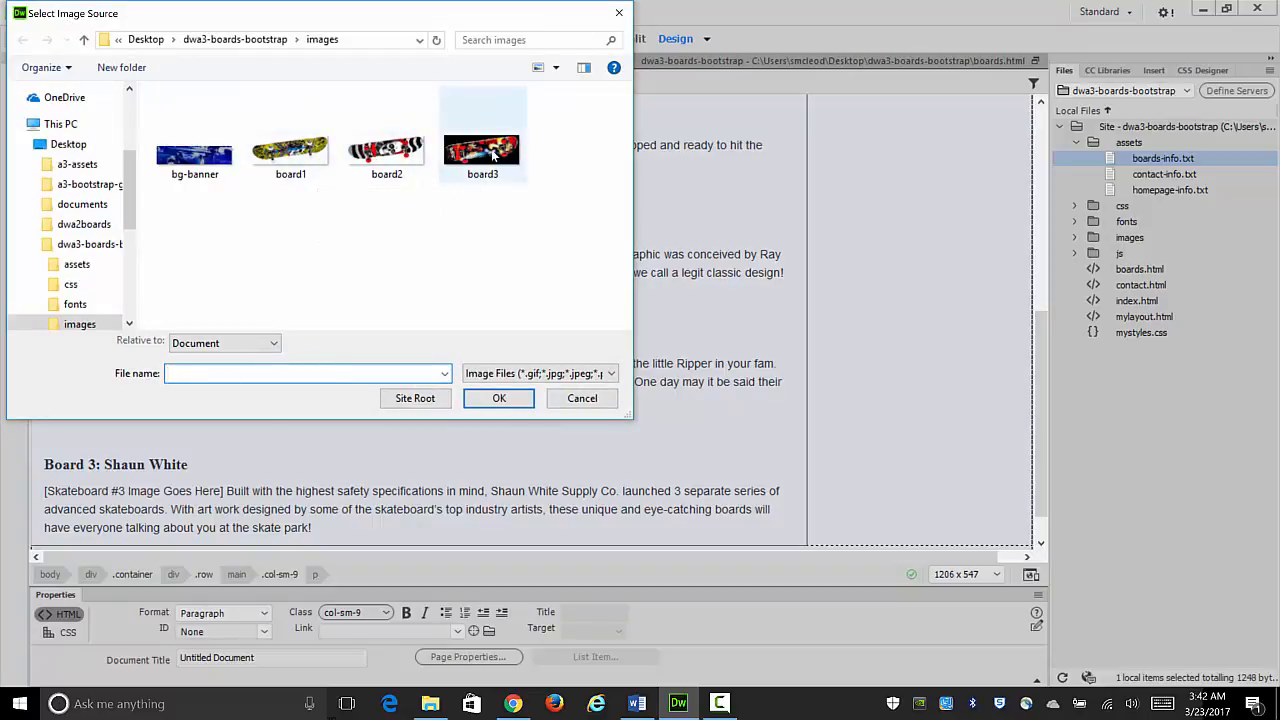
pyautogui.click(306, 168)
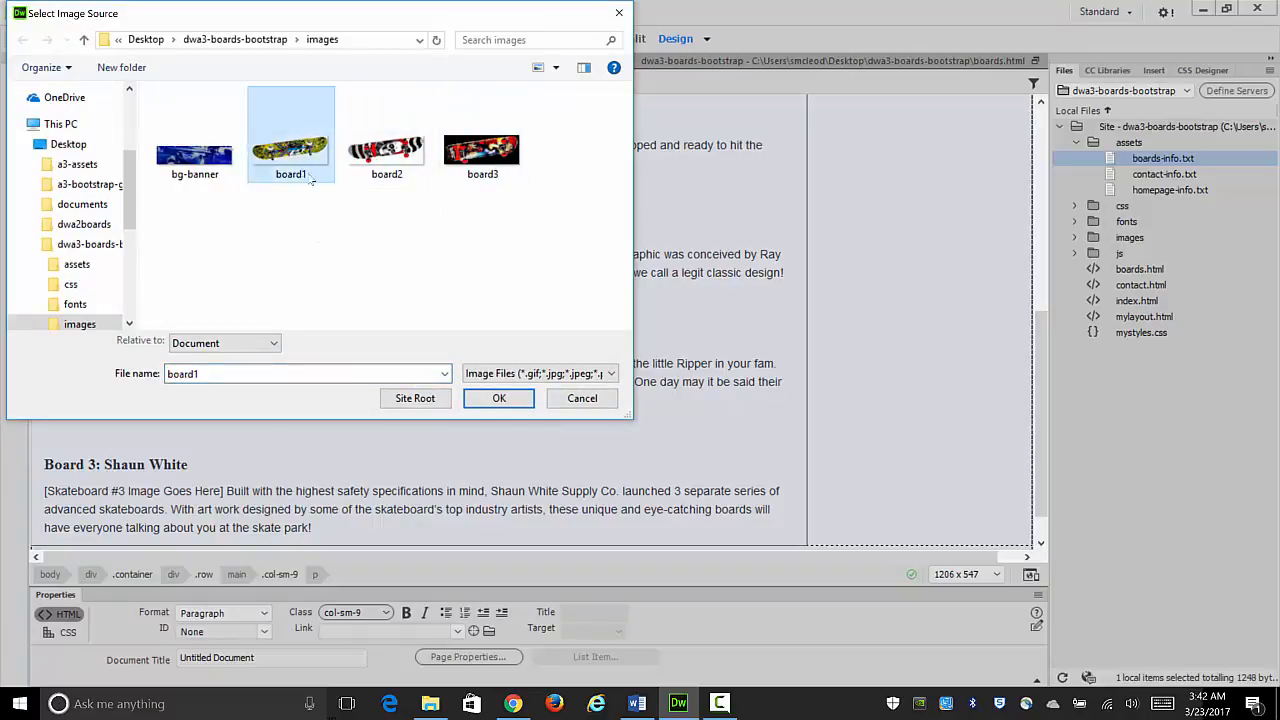
pyautogui.click(497, 398)
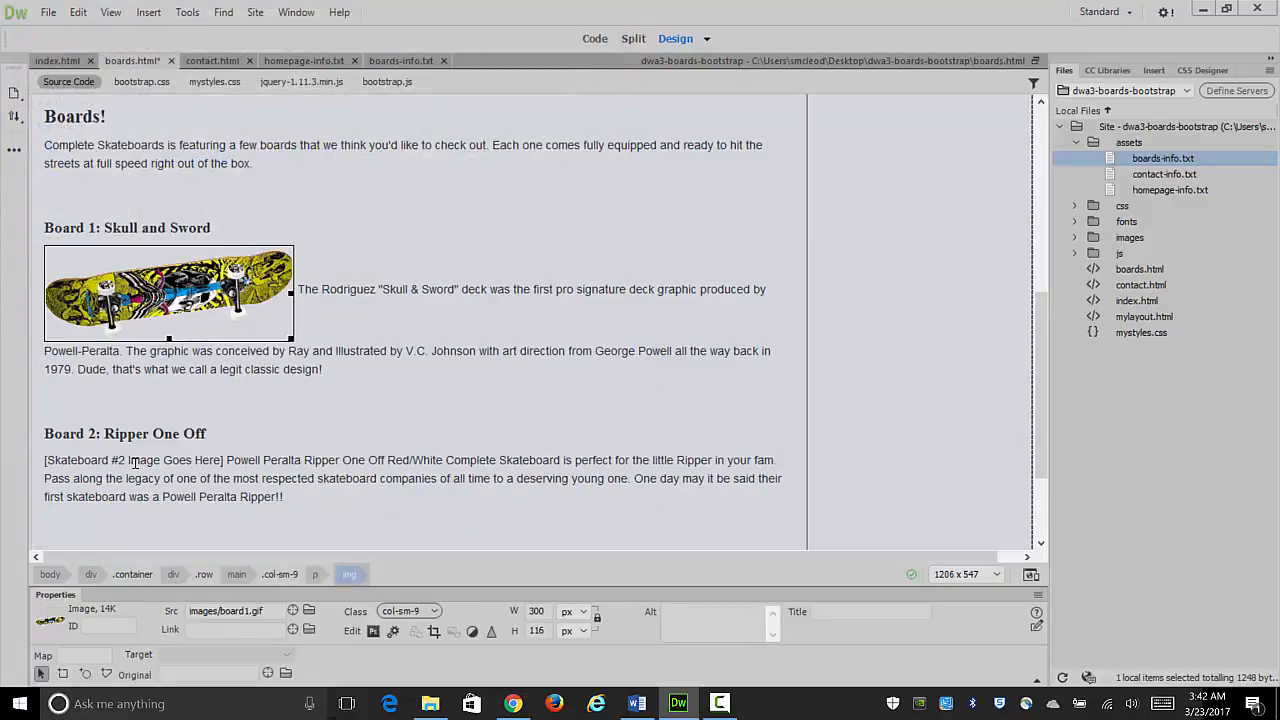
# Step: Replace the "[Skateboard #2 Image Goes Here]" placeholder with the board2 image from the images folder
pyautogui.moveTo(43, 460); pyautogui.dragTo(225, 460)
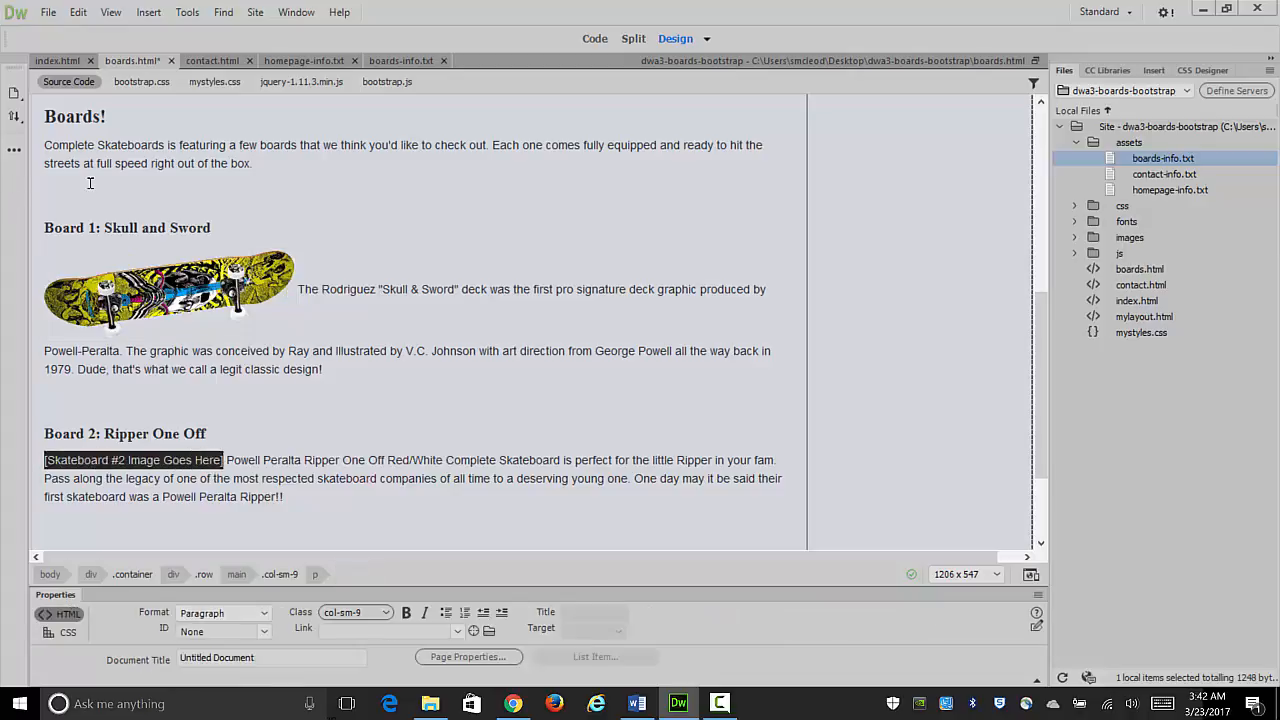
pyautogui.press('Delete')
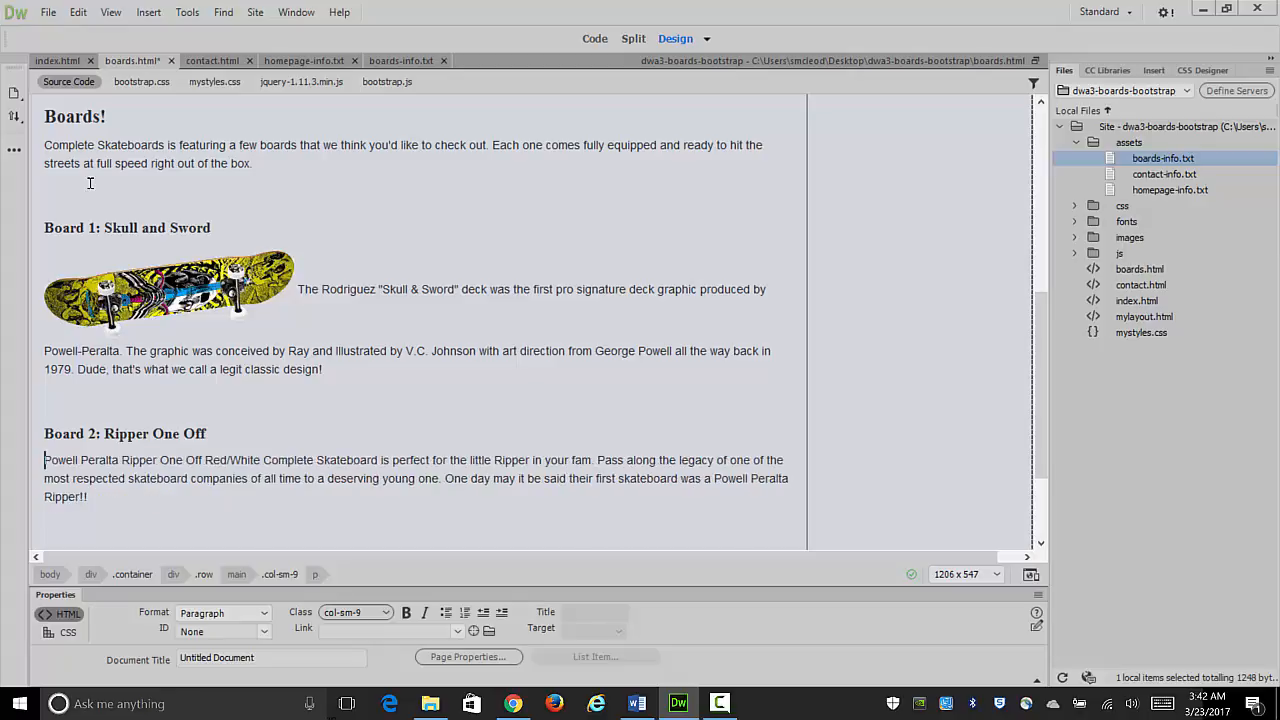
pyautogui.click(147, 14)
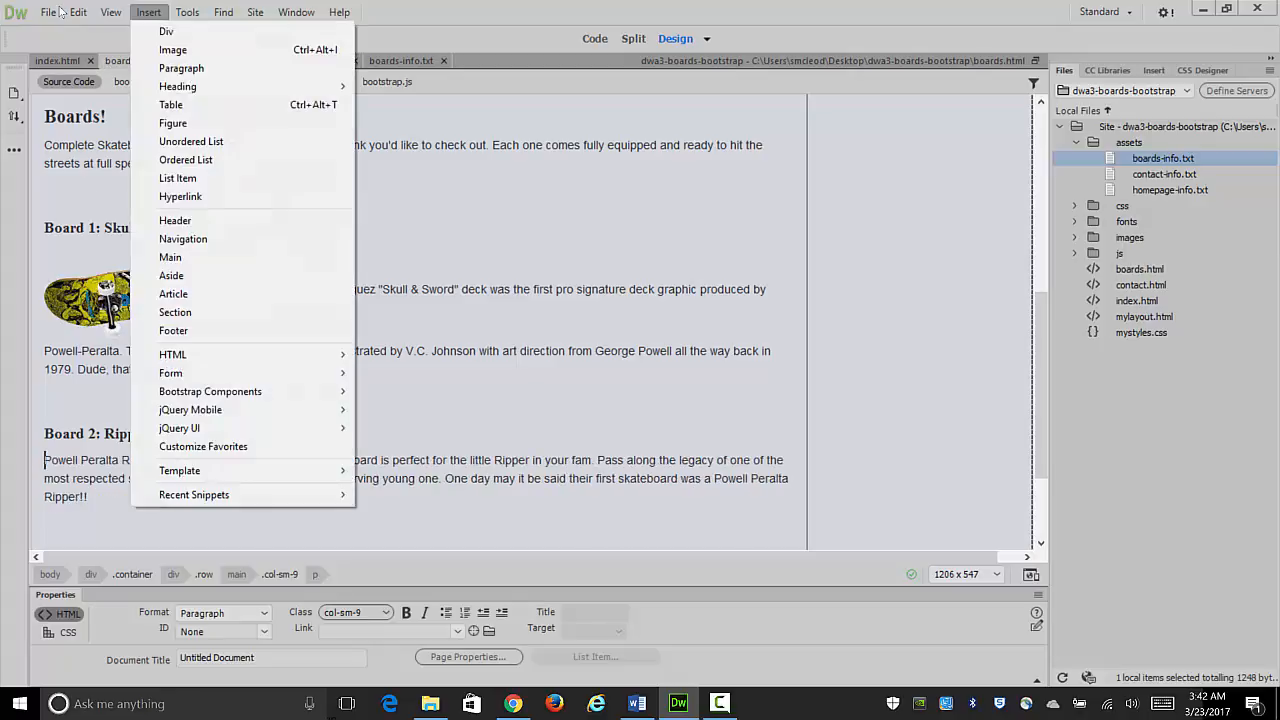
pyautogui.click(166, 49)
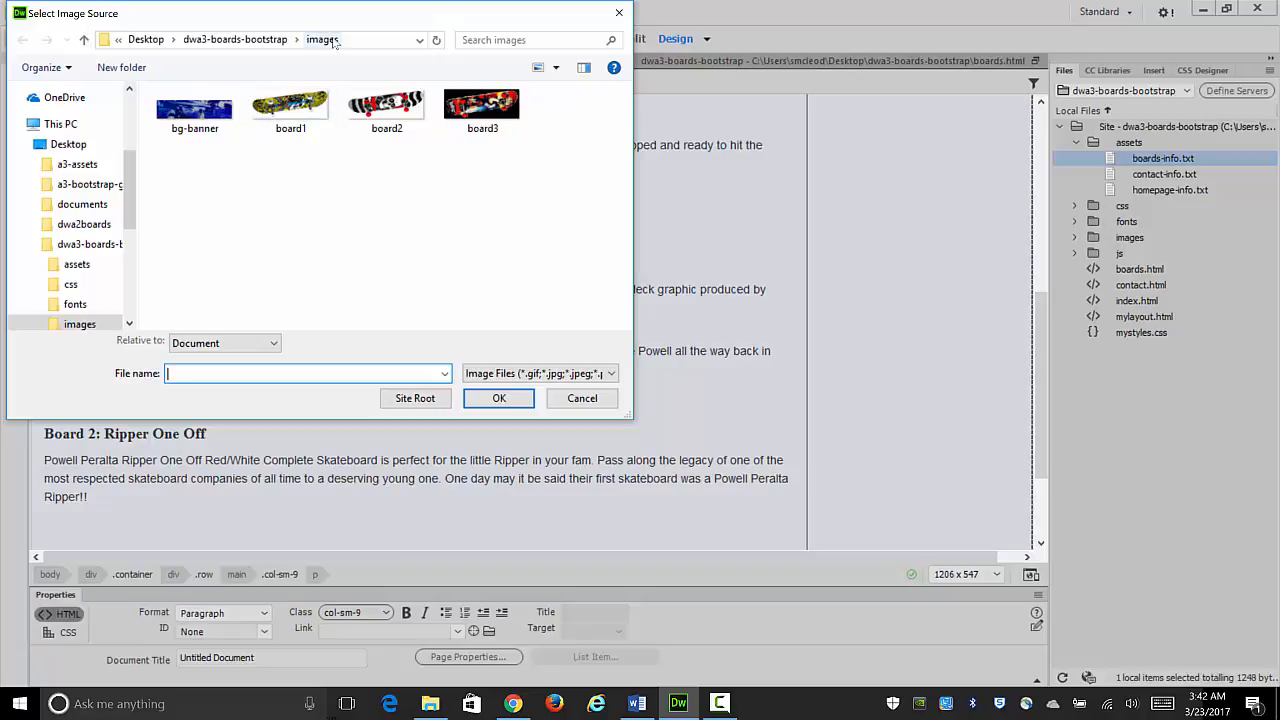
pyautogui.click(386, 108)
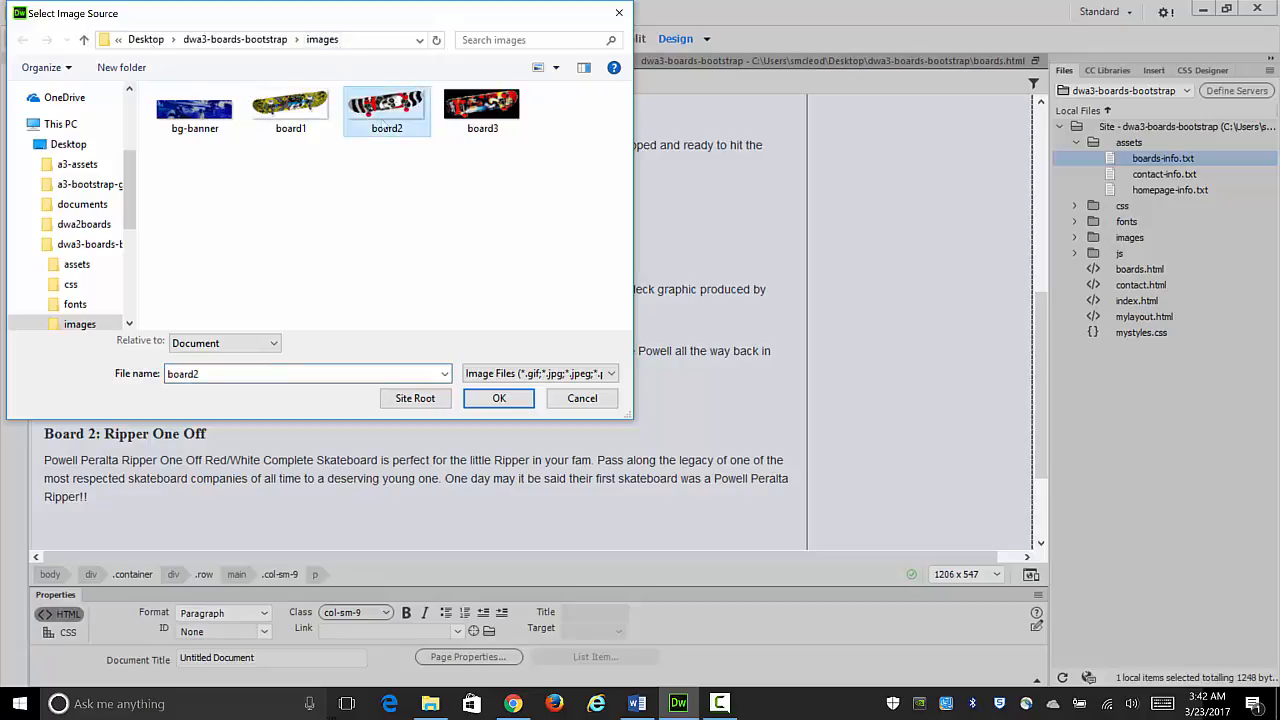
pyautogui.click(499, 398)
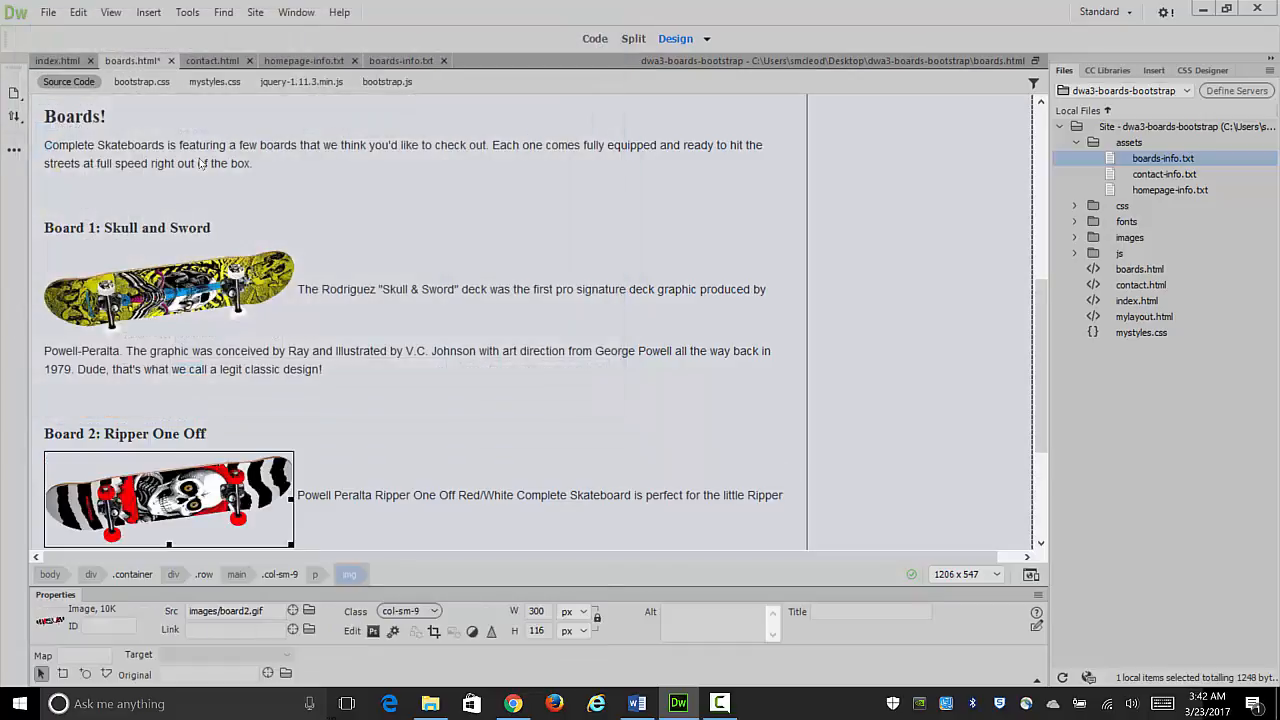
# Step: Replace the "[Skateboard #3 Image Goes Here]" placeholder with the board3 image from the images folder
pyautogui.moveTo(1039, 313); pyautogui.dragTo(1042, 410)
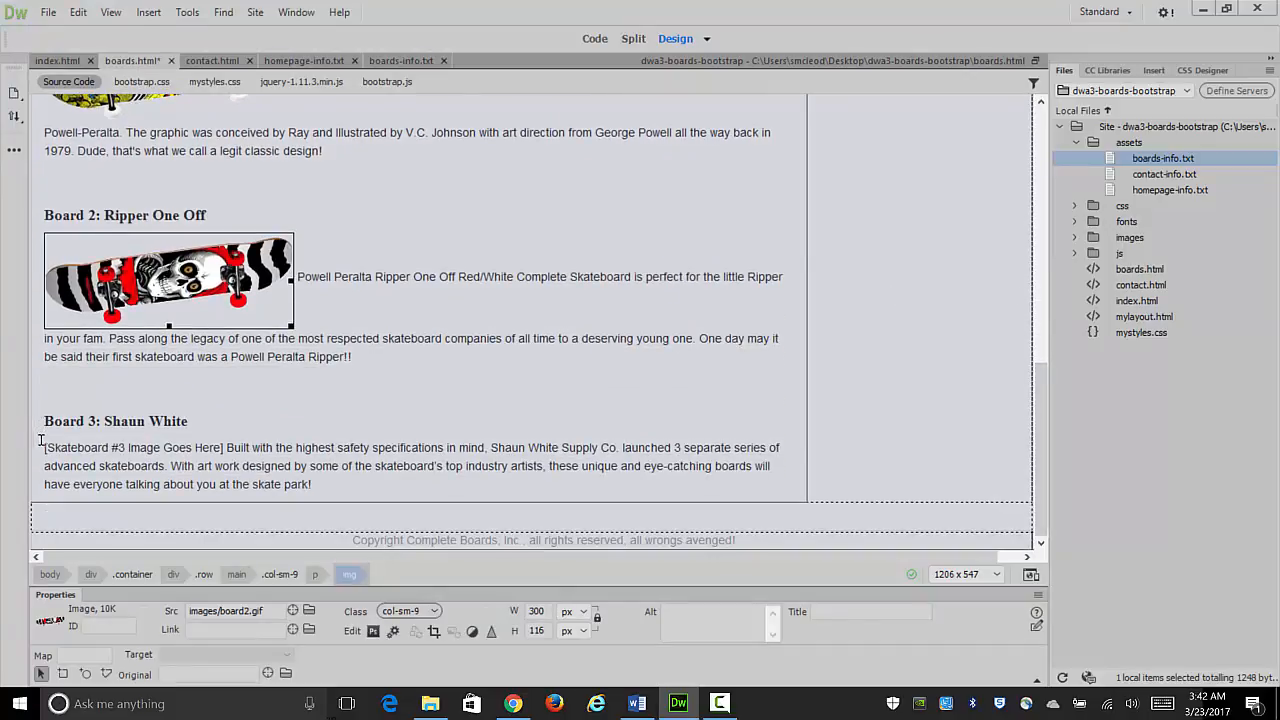
pyautogui.moveTo(42, 447); pyautogui.dragTo(225, 448)
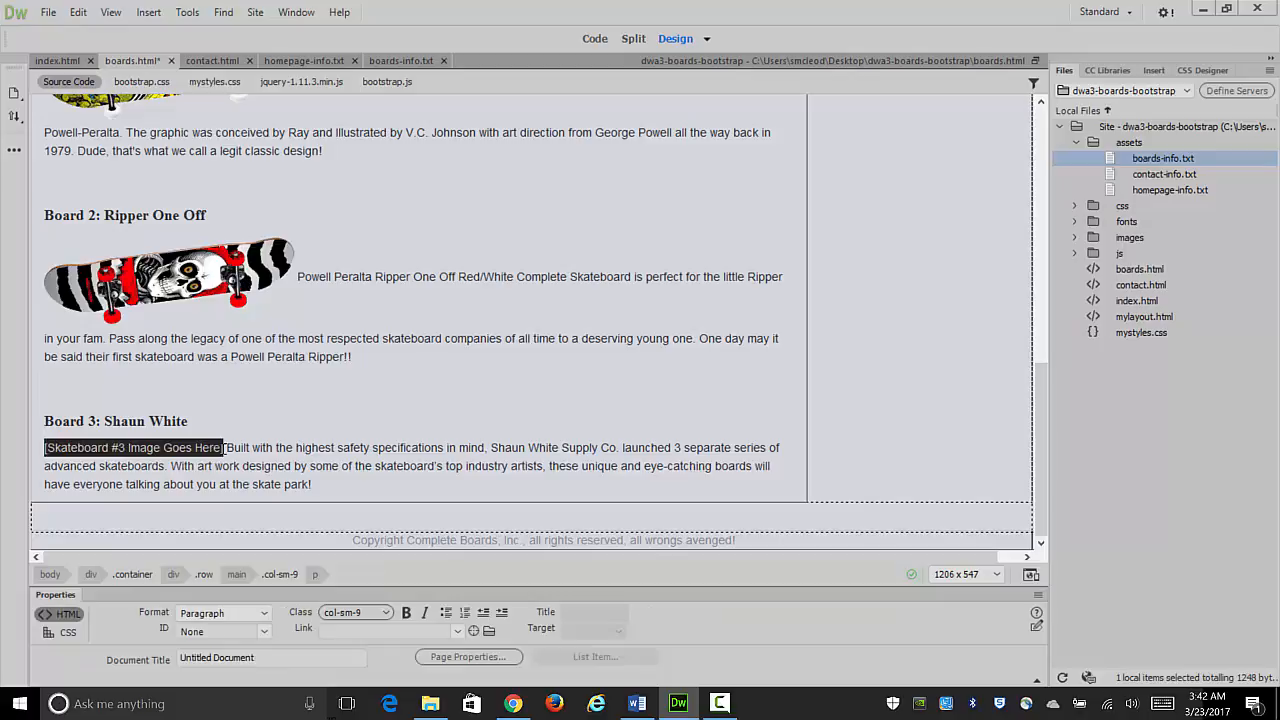
pyautogui.press('Delete')
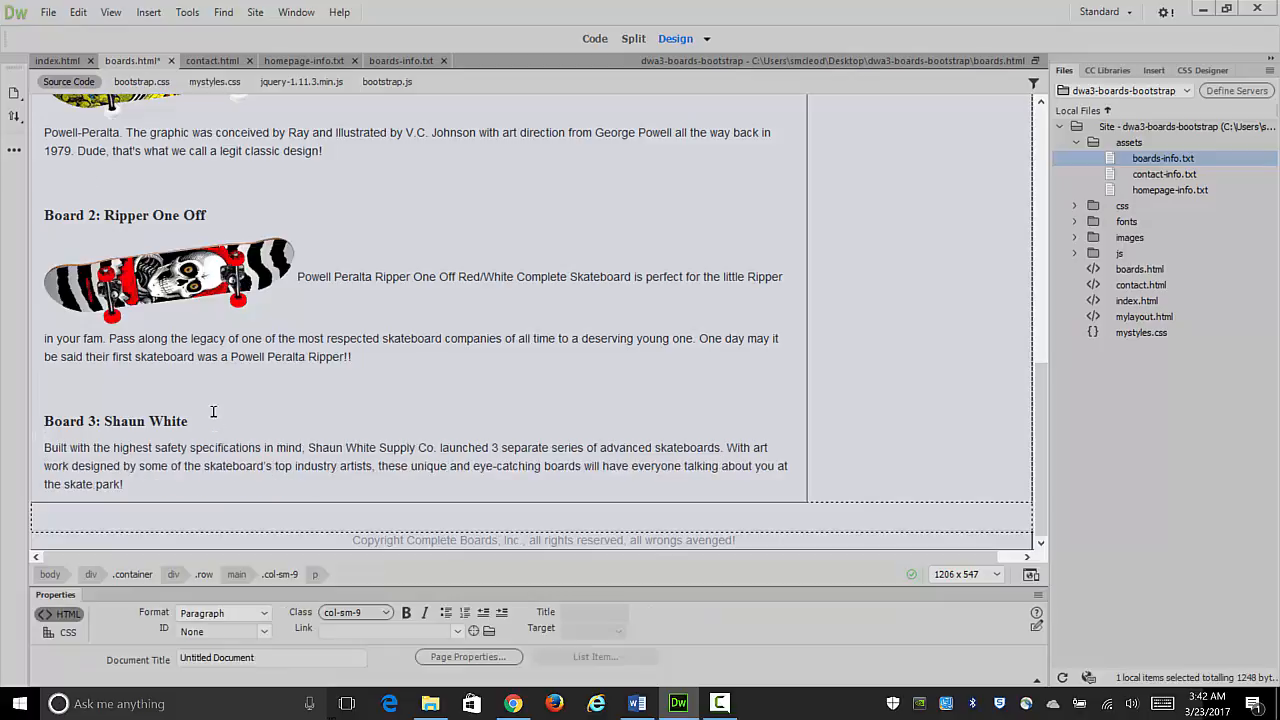
pyautogui.click(158, 12)
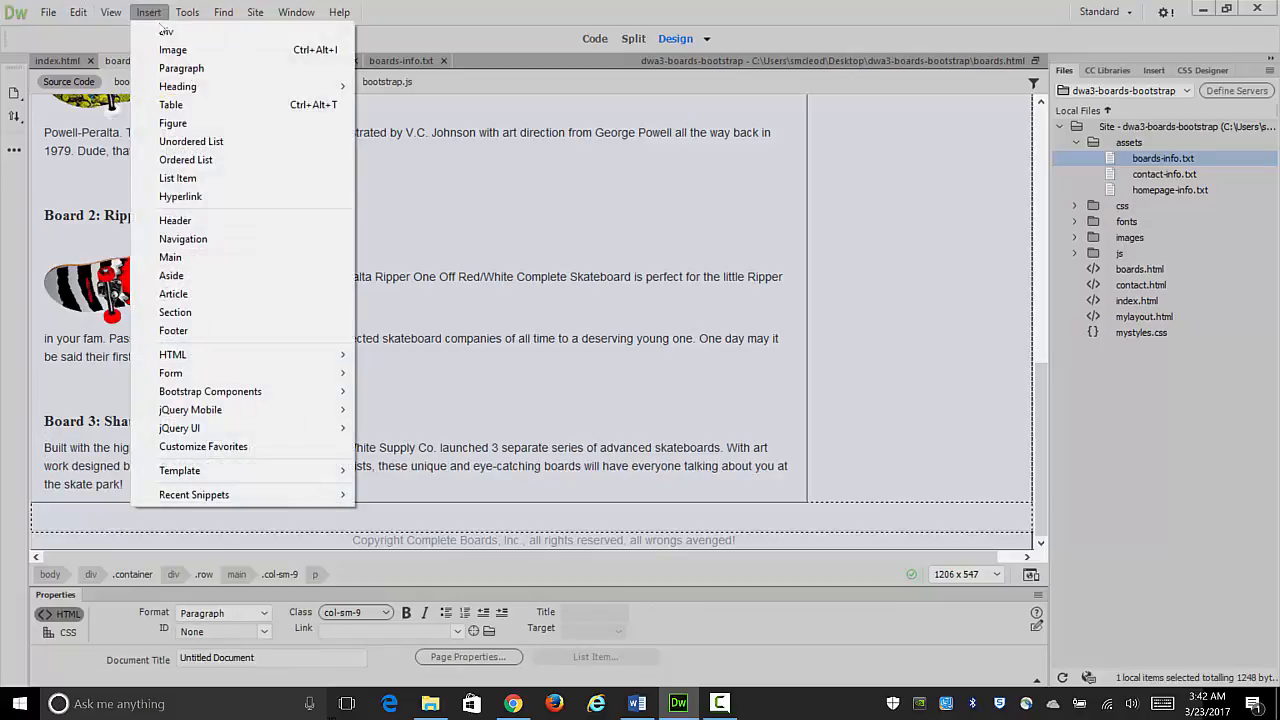
pyautogui.click(172, 50)
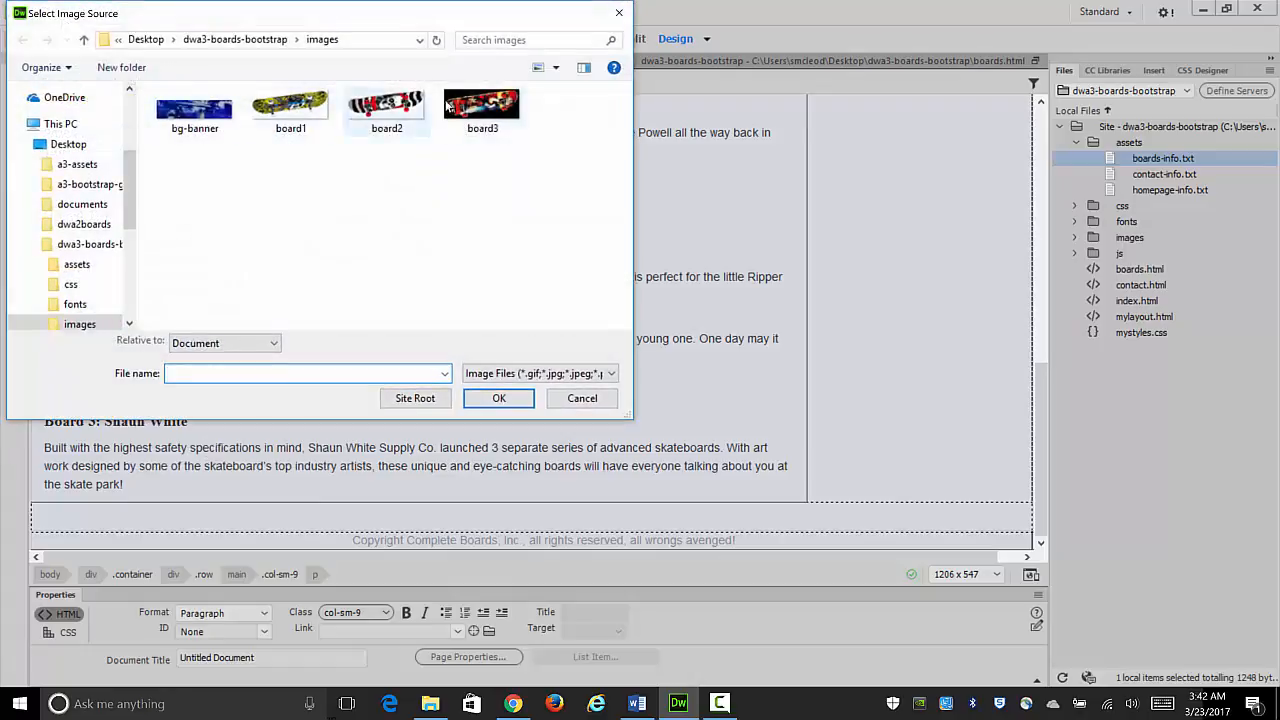
pyautogui.click(478, 125)
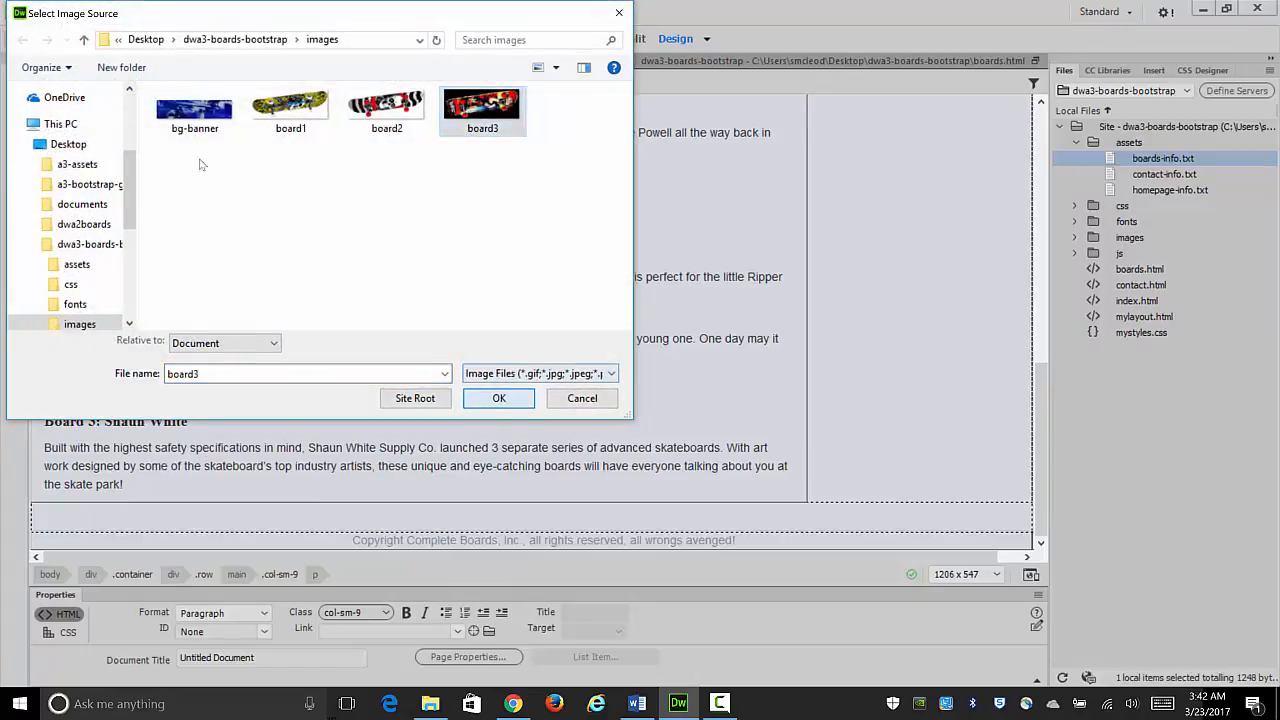
pyautogui.click(498, 398)
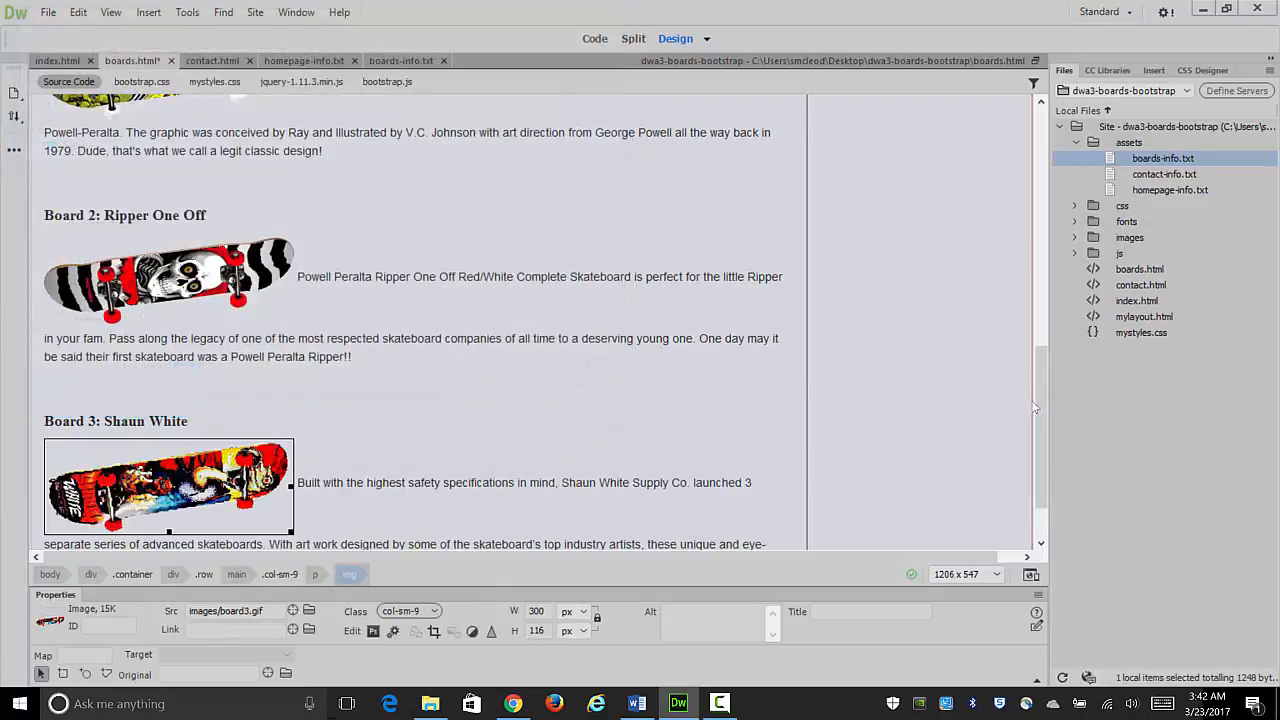
# Step: Switch boards.html from Design view to Live view
pyautogui.moveTo(1038, 402); pyautogui.dragTo(1034, 331)
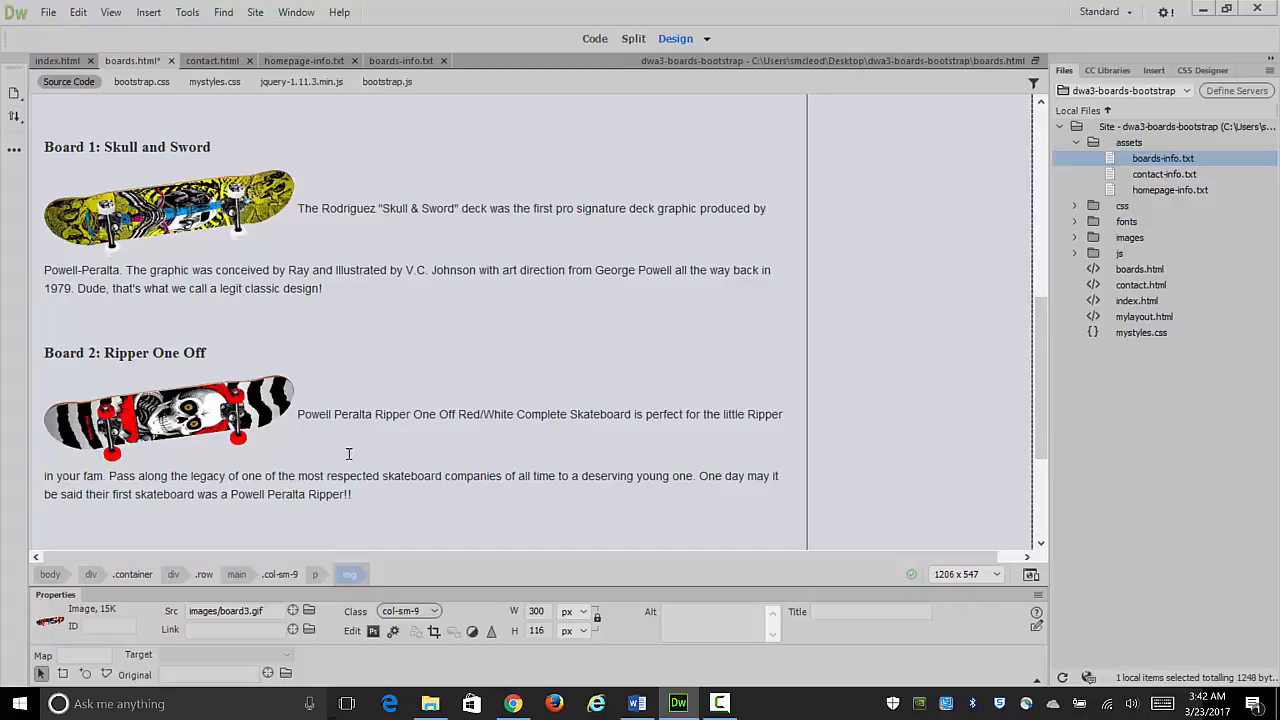
pyautogui.click(192, 208)
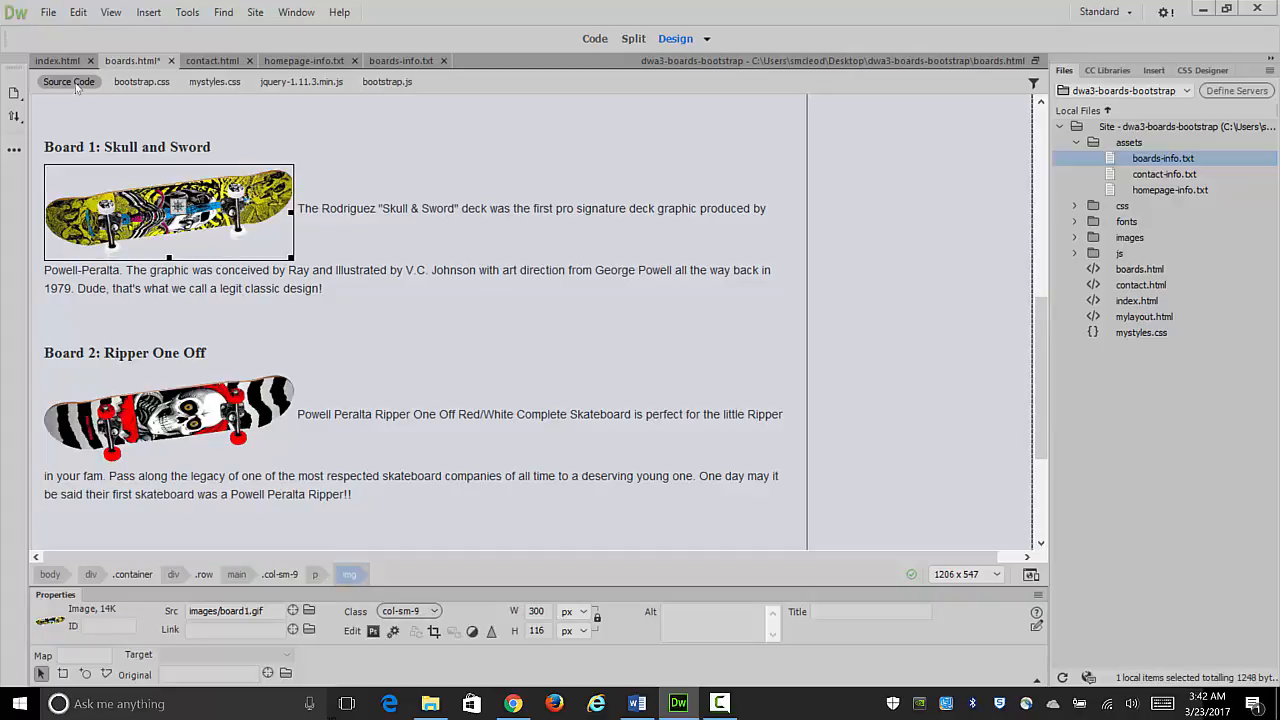
pyautogui.click(187, 422)
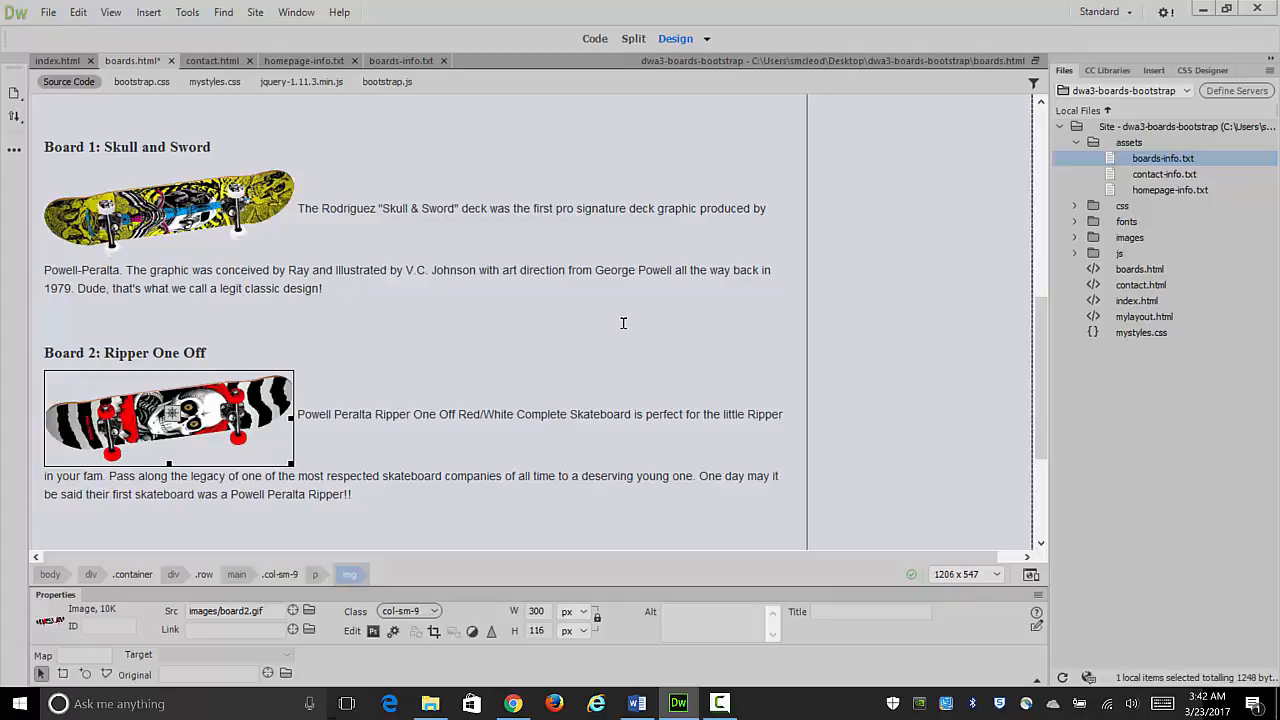
pyautogui.click(706, 38)
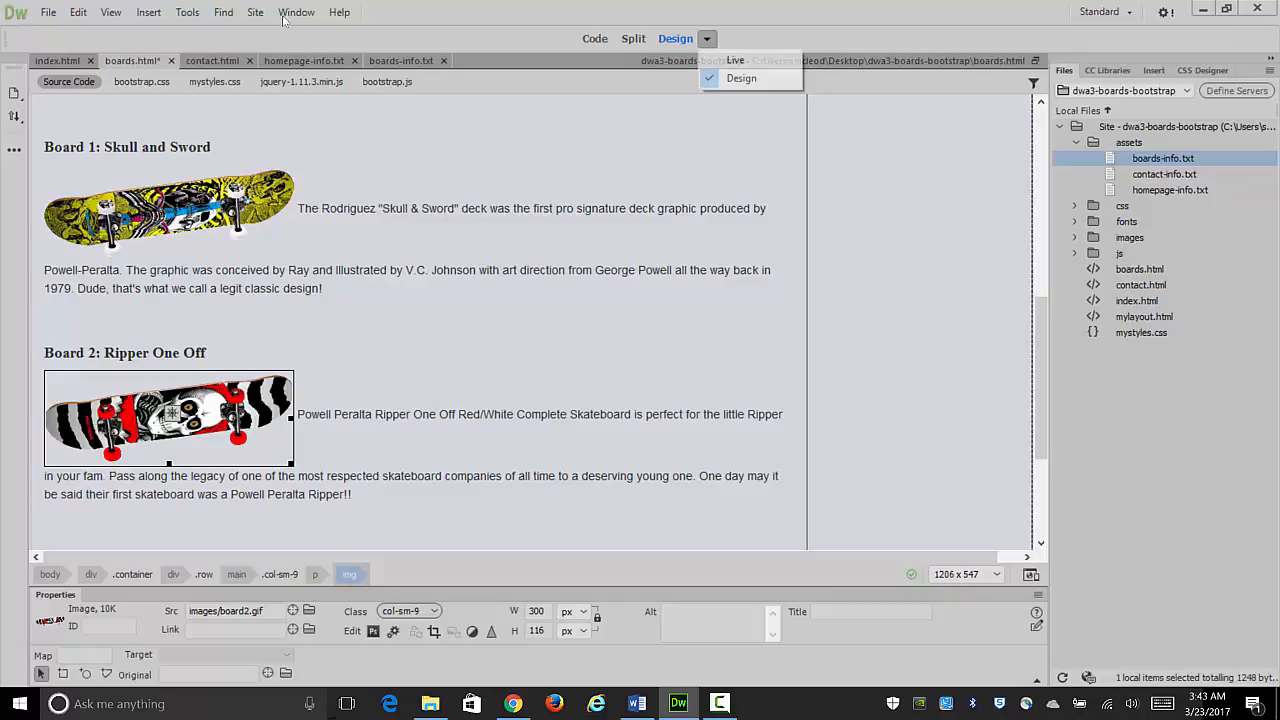
pyautogui.click(736, 58)
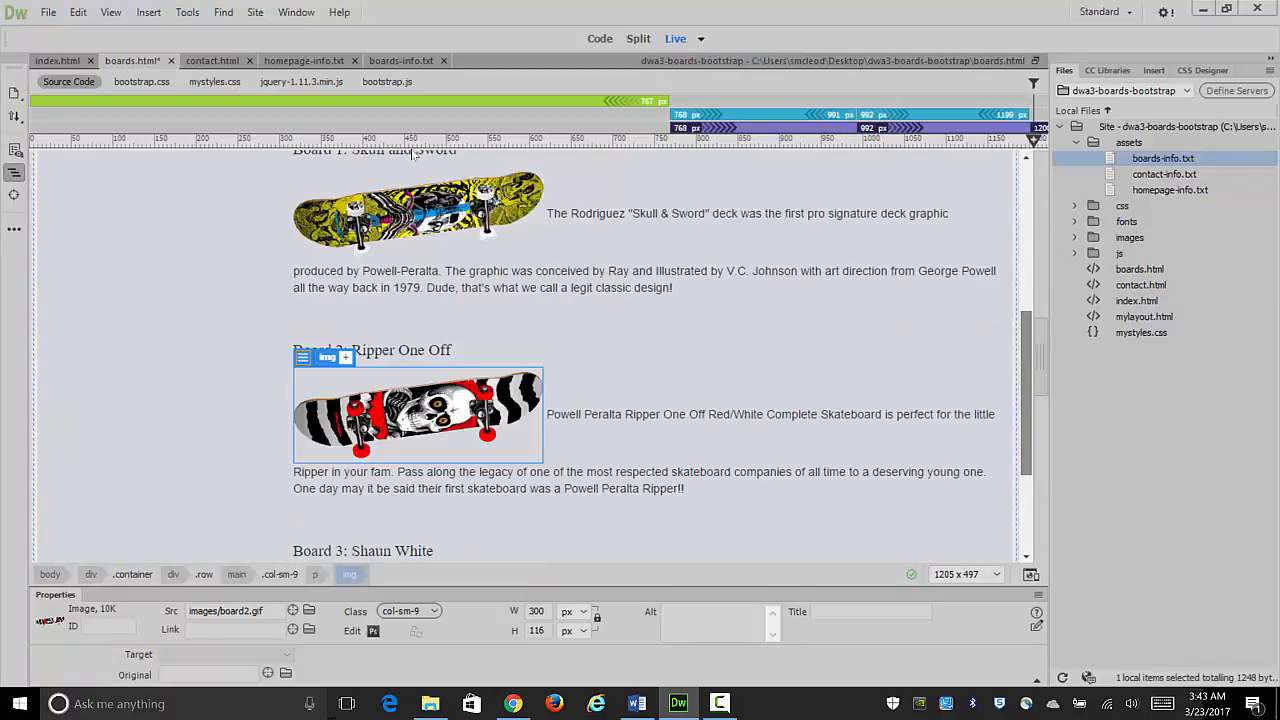
# Step: Assign the .productpic class to the Board 1: Skull and Sword image
pyautogui.moveTo(1029, 373)
pyautogui.mouseDown()
pyautogui.moveTo(1024, 213)
pyautogui.moveTo(1022, 418)
pyautogui.moveTo(1022, 356)
pyautogui.mouseUp()
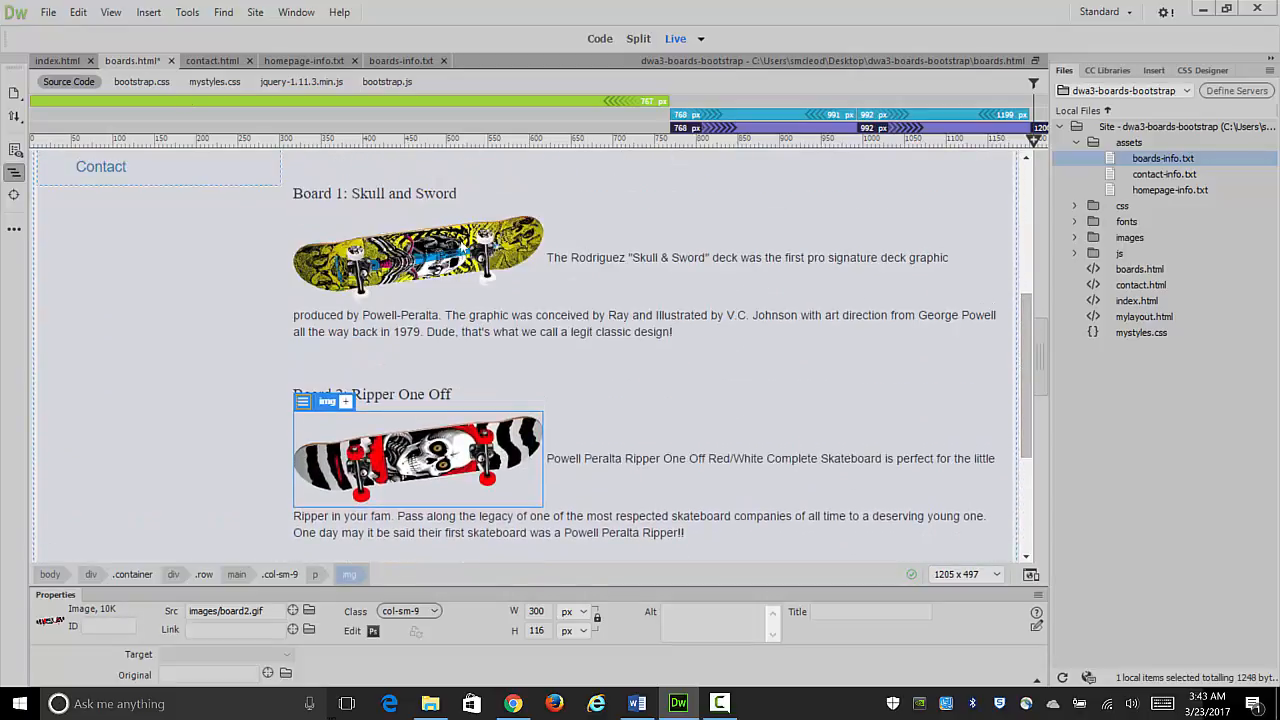
pyautogui.click(463, 244)
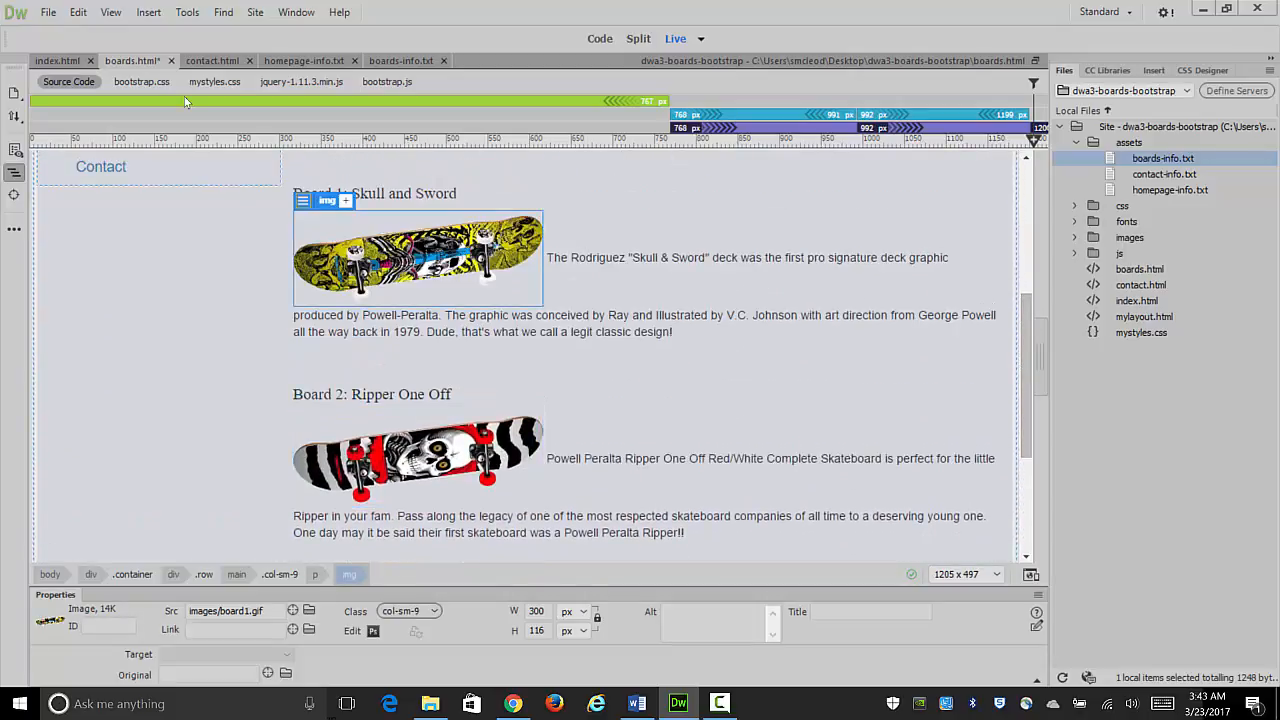
pyautogui.click(346, 202)
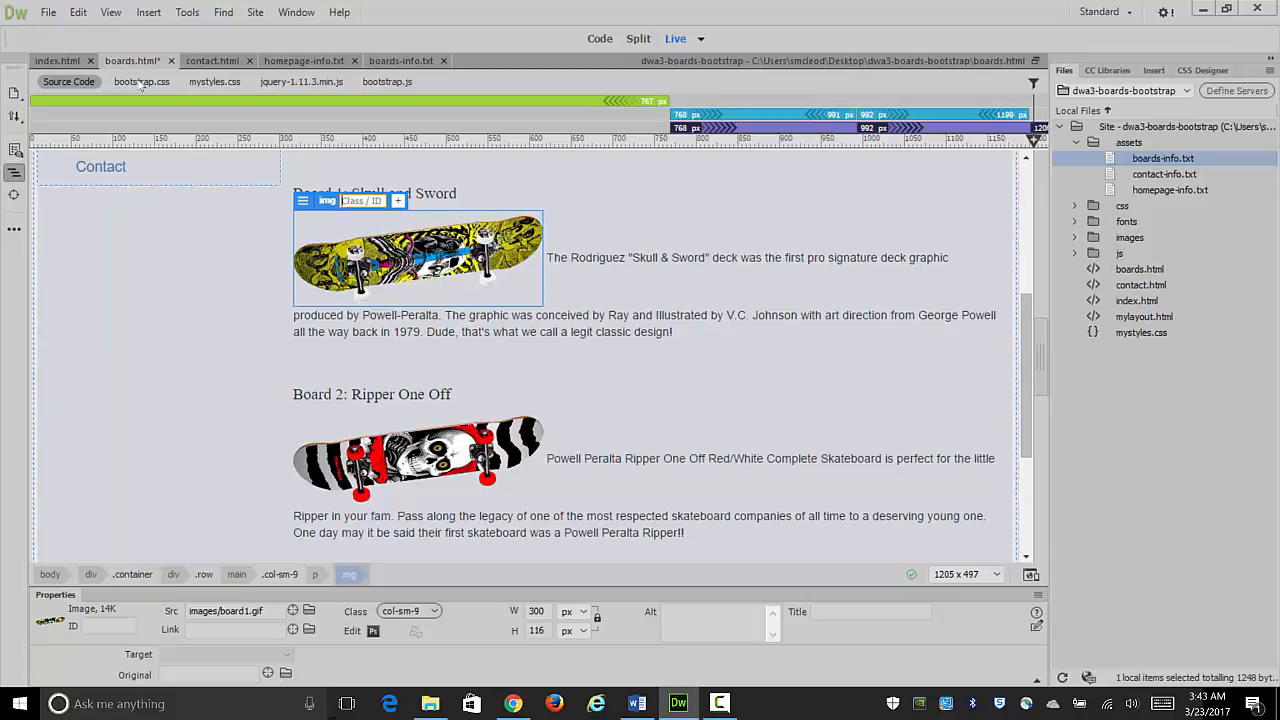
pyautogui.write('.')
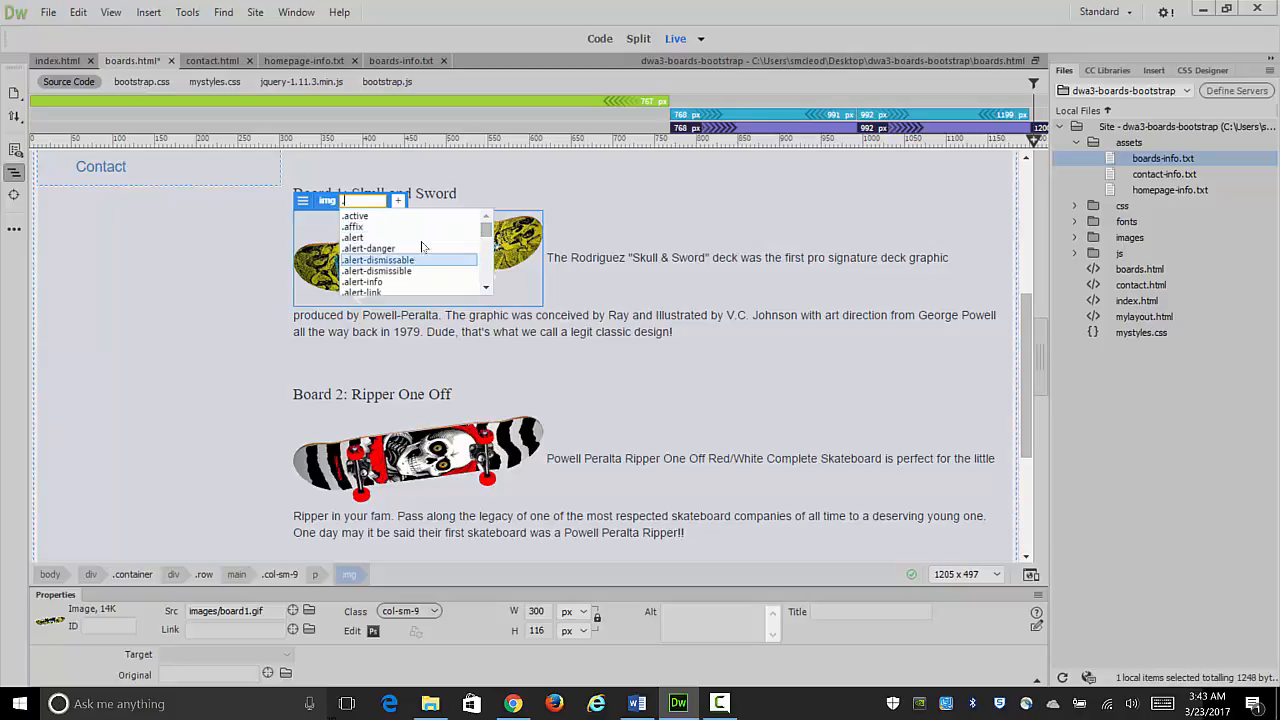
pyautogui.moveTo(487, 232)
pyautogui.mouseDown()
pyautogui.moveTo(488, 257)
pyautogui.moveTo(487, 230)
pyautogui.mouseUp()
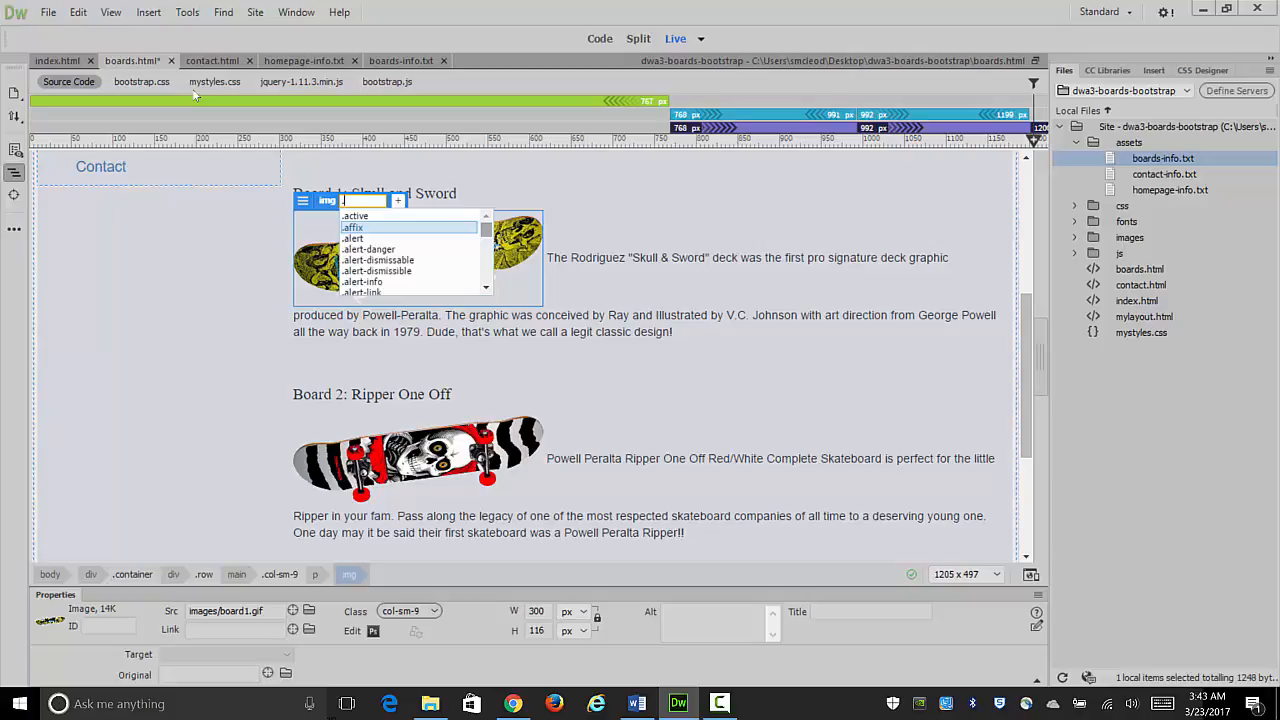
pyautogui.write('produc')
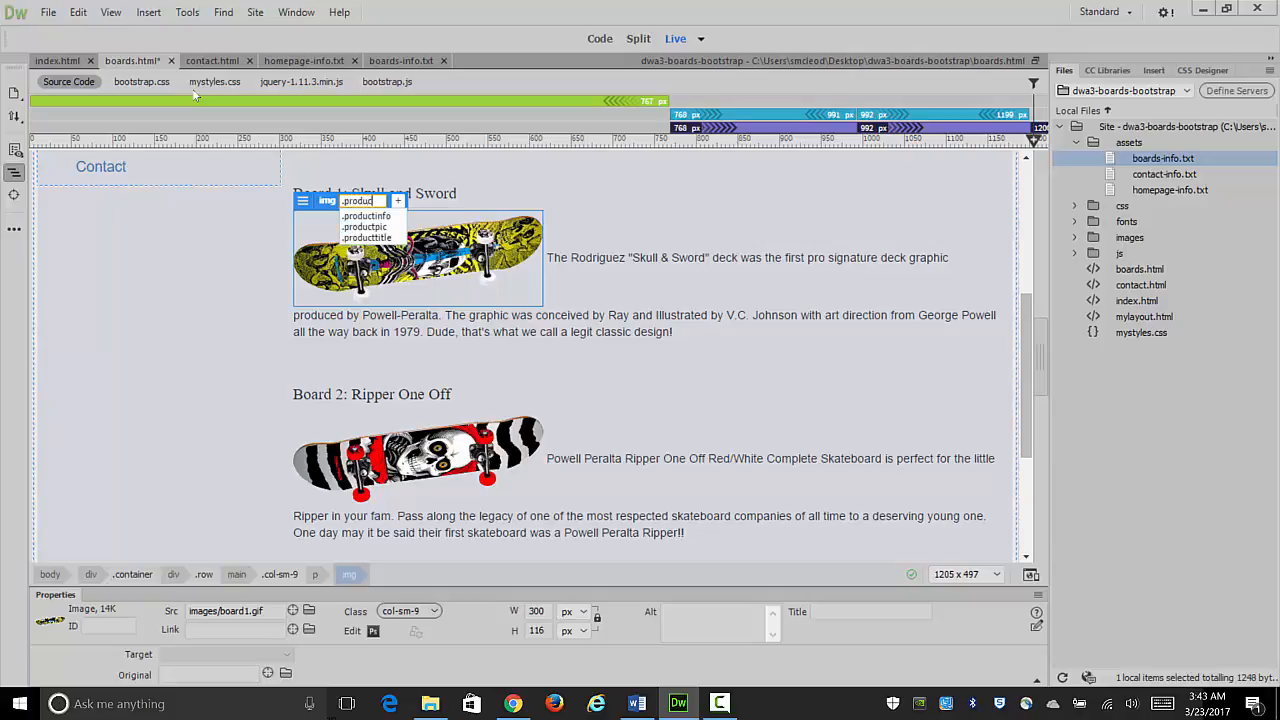
pyautogui.write('tpic')
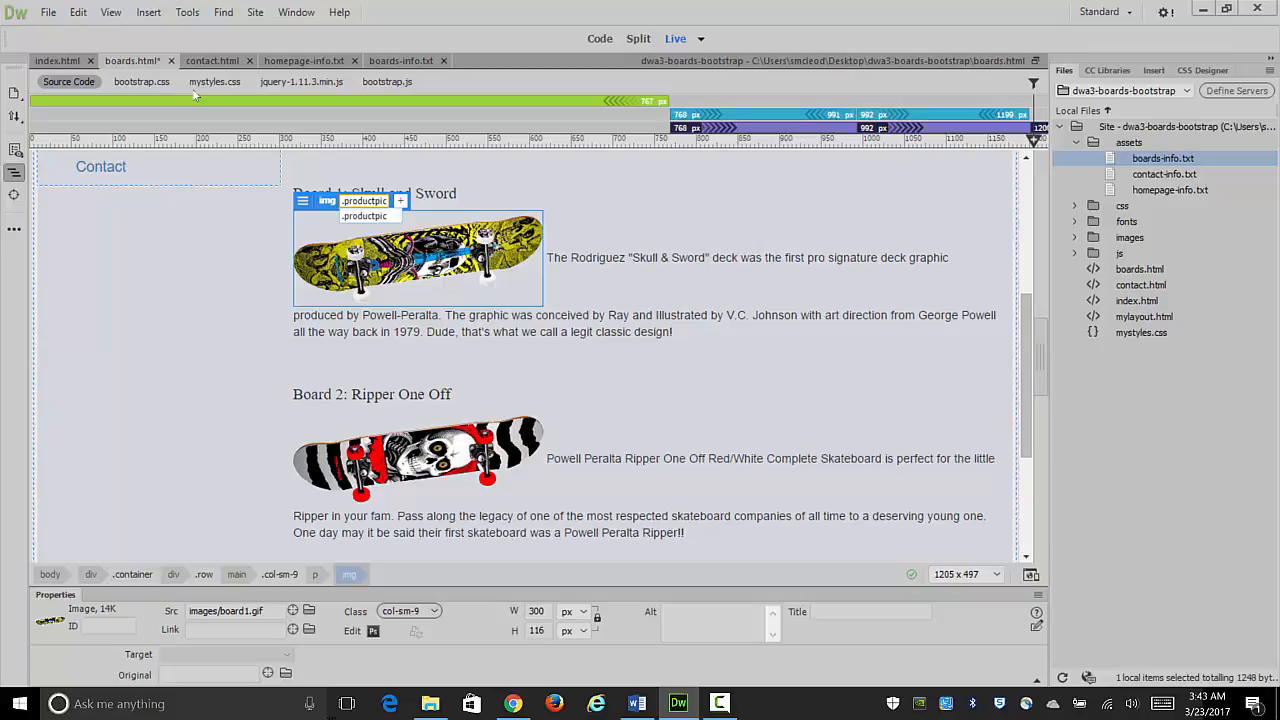
pyautogui.press('Return')
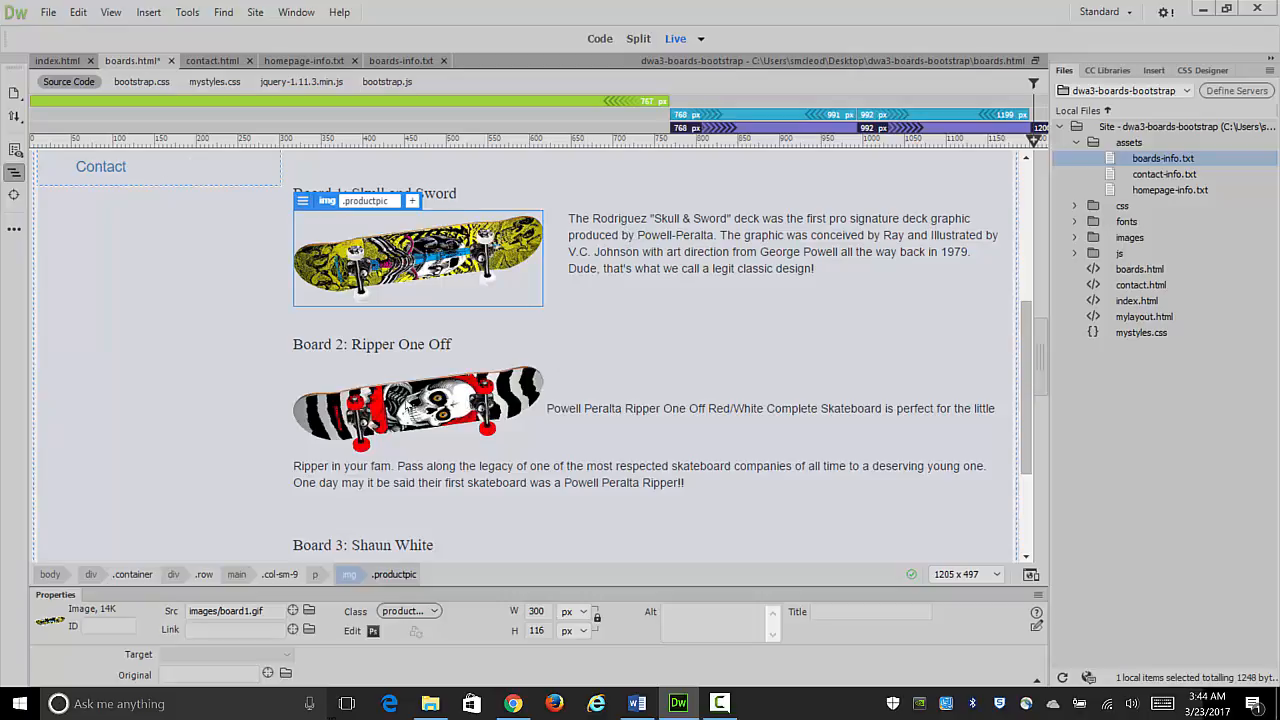
# Step: Assign the .productpic class to the Board 2: Ripper One Off image
pyautogui.click(409, 406)
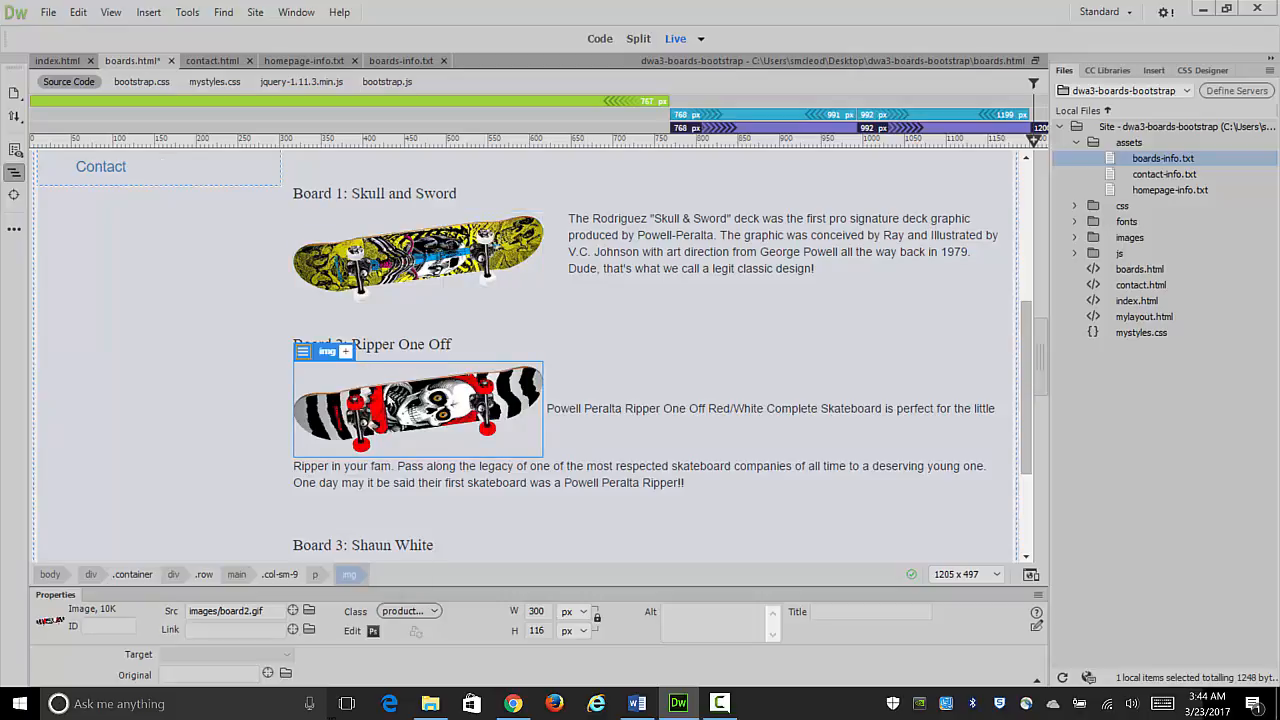
pyautogui.click(345, 351)
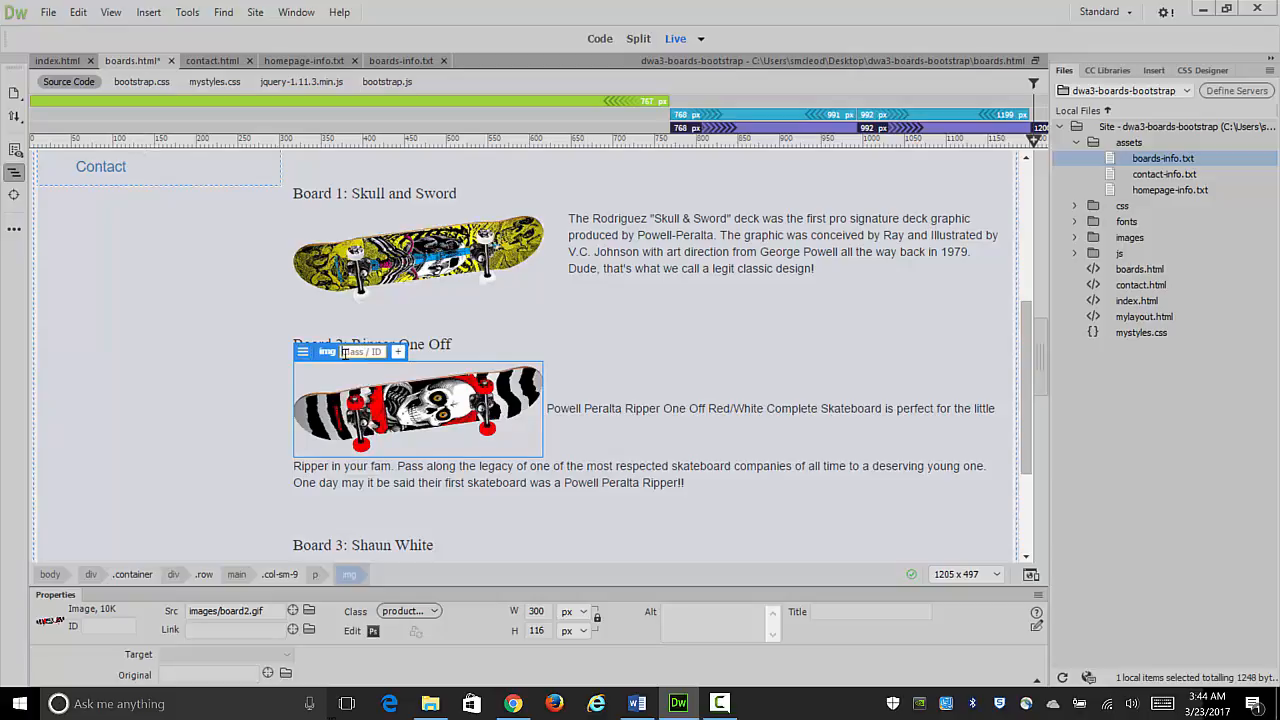
pyautogui.write('.p')
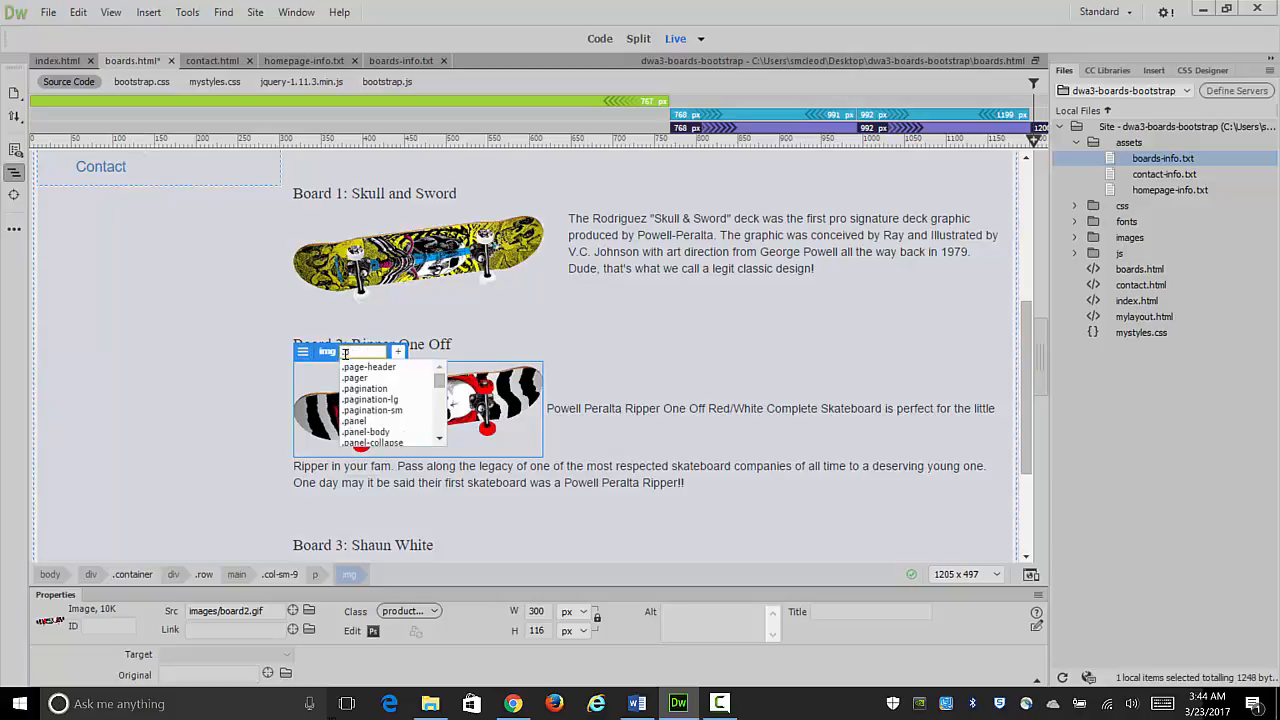
pyautogui.write('r')
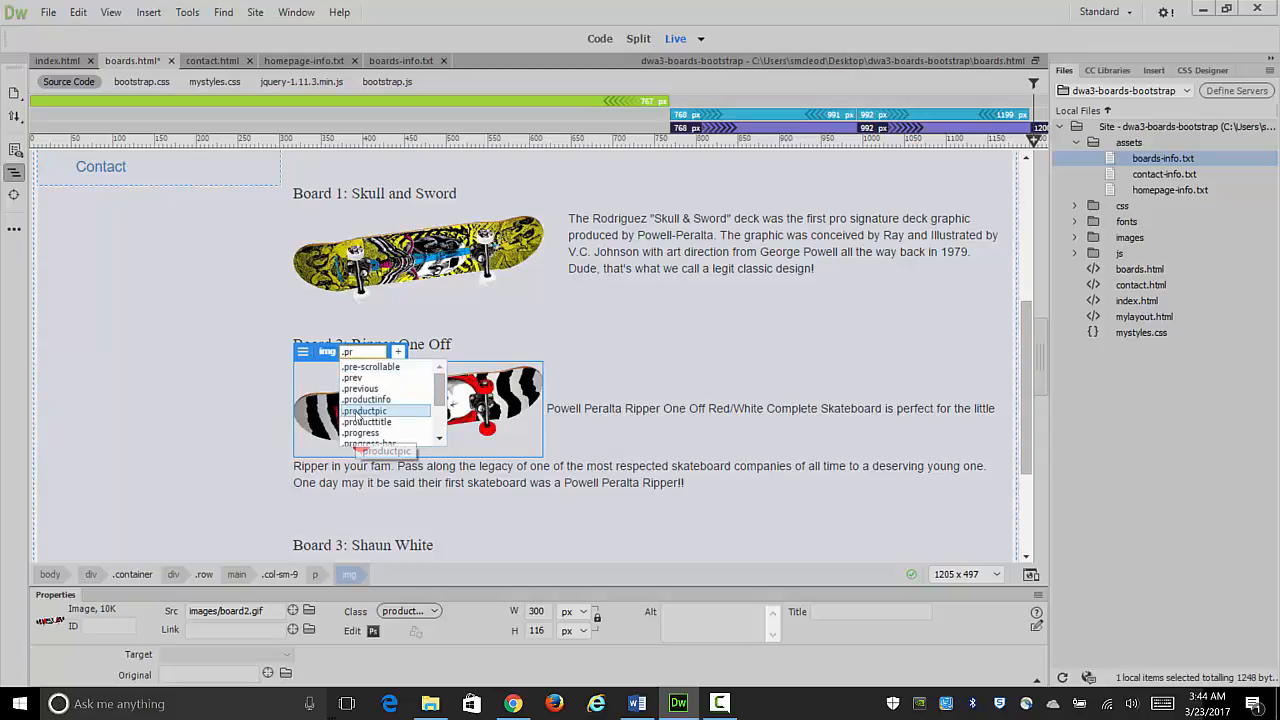
pyautogui.press('Return')
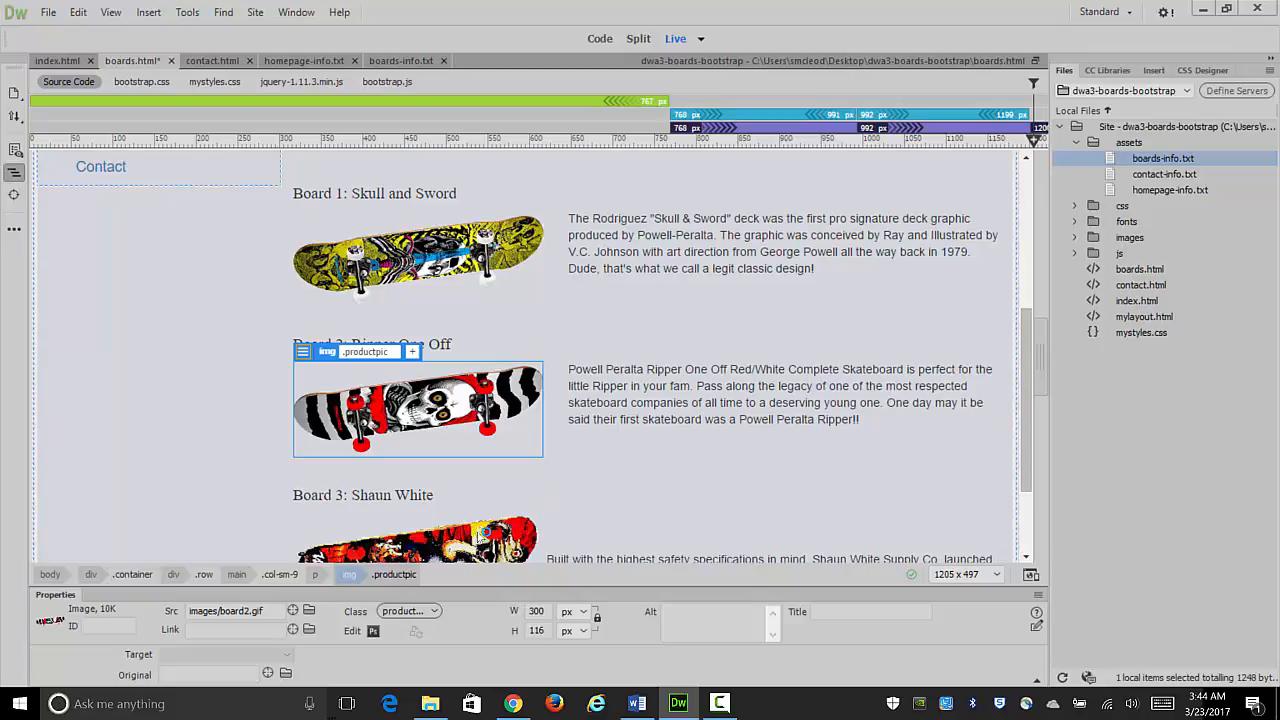
# Step: Assign the .productpic class to the Board 3: Shaun White image
pyautogui.click(484, 534)
pyautogui.click(345, 503)
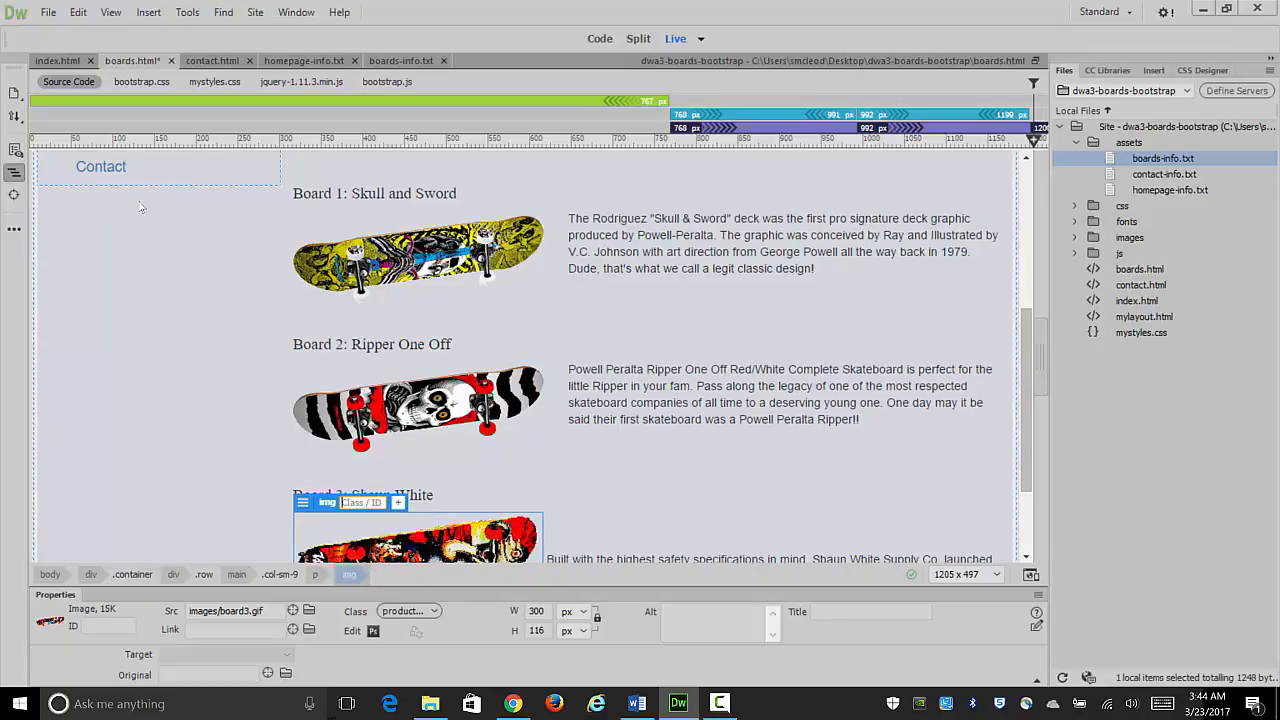
pyautogui.write('.p')
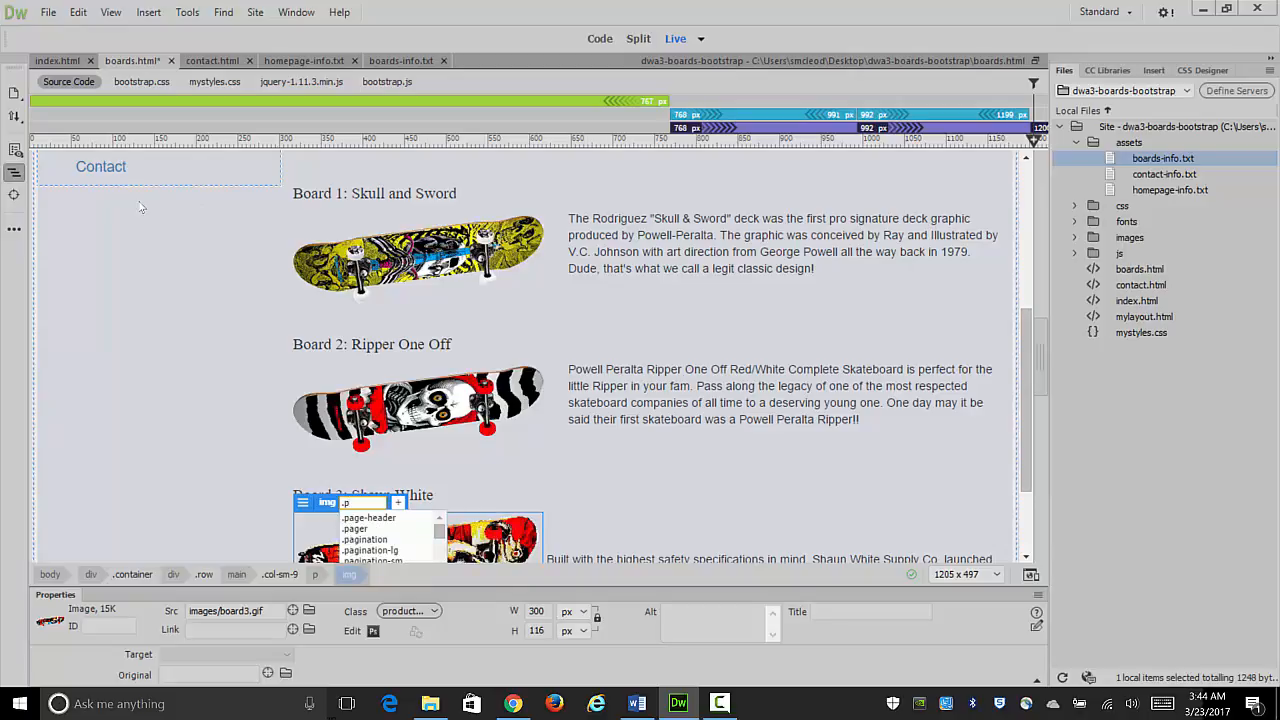
pyautogui.write('ro')
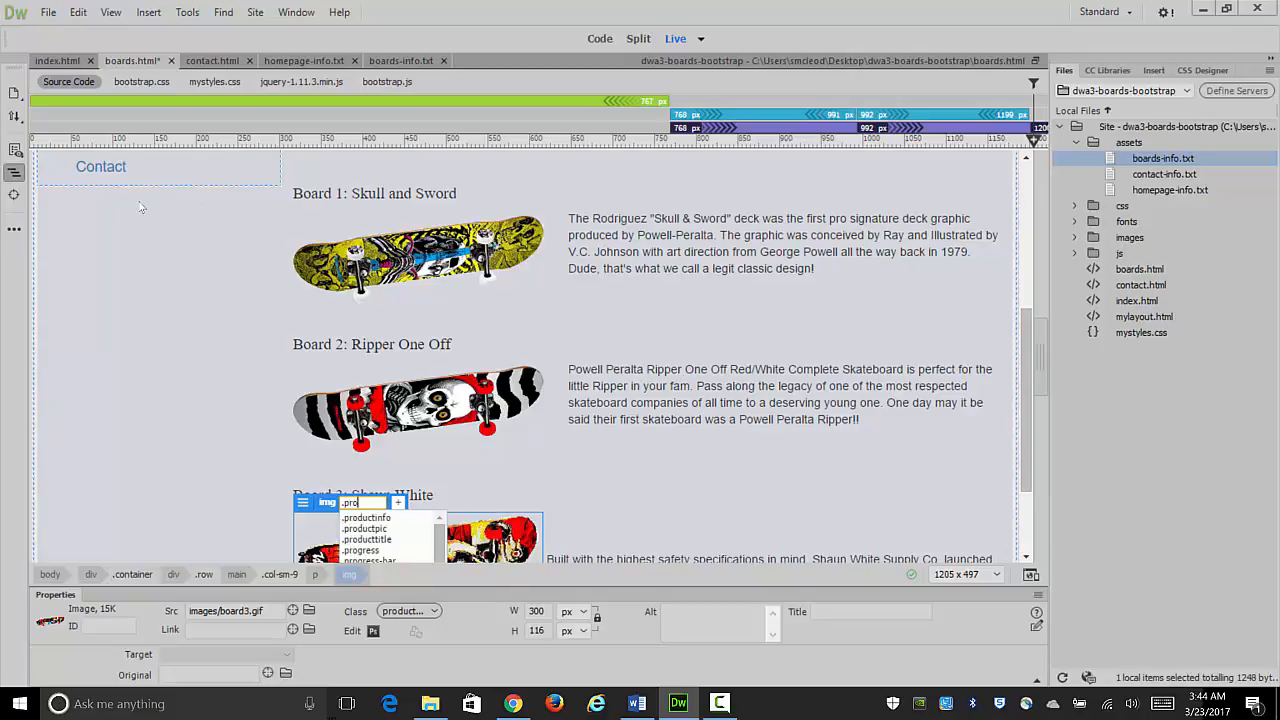
pyautogui.press('Down')
pyautogui.press('Down')
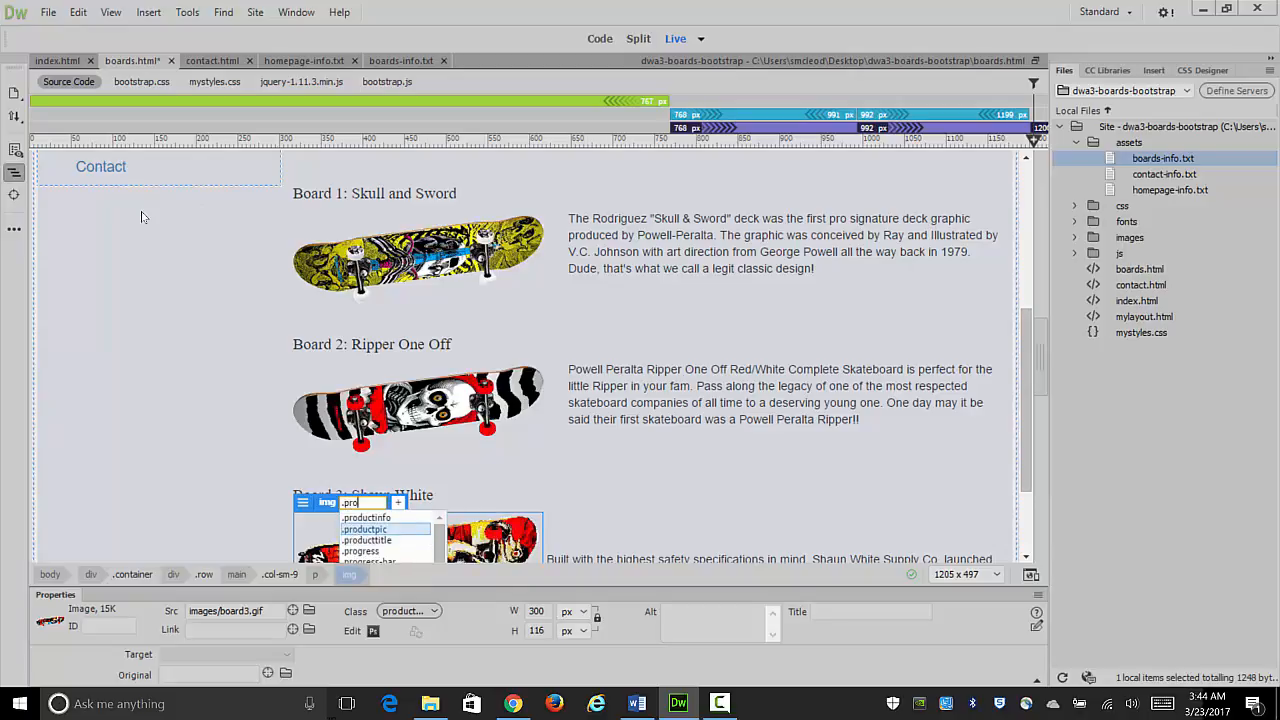
pyautogui.press('Return')
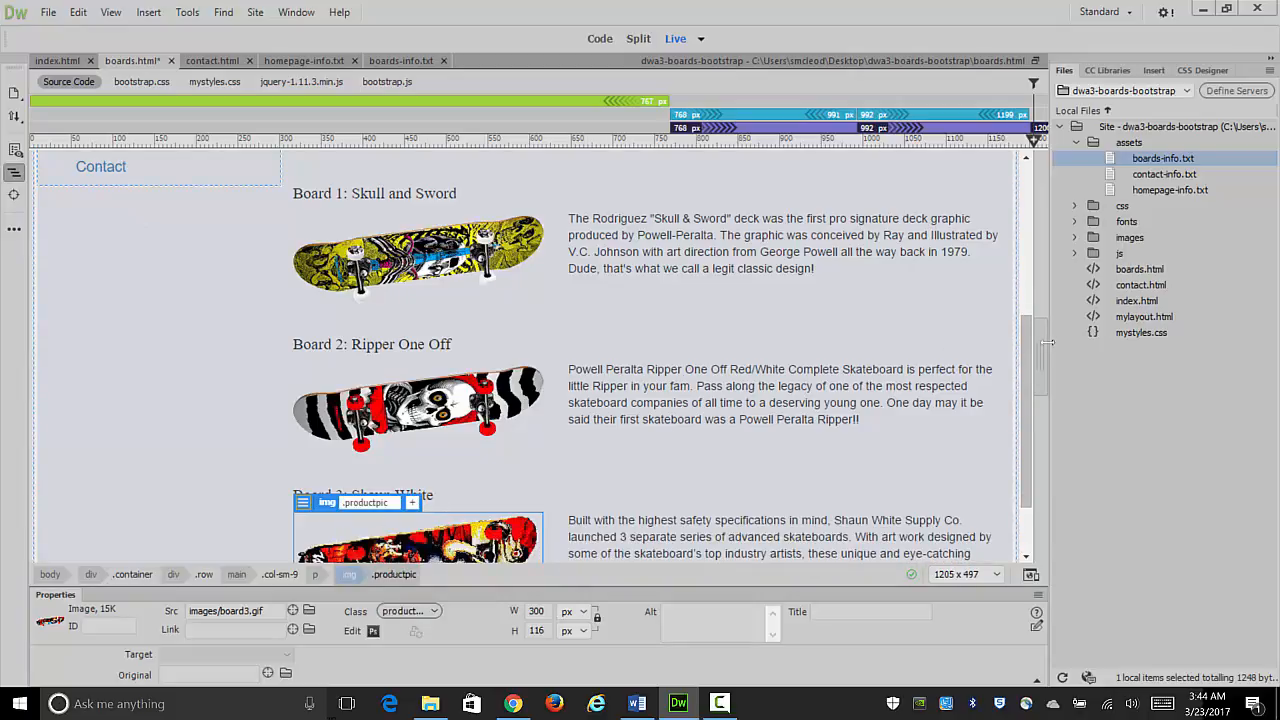
# Step: Remove the .active class from the Home list item in the boards.html navigation
pyautogui.moveTo(1024, 343); pyautogui.dragTo(403, 125)
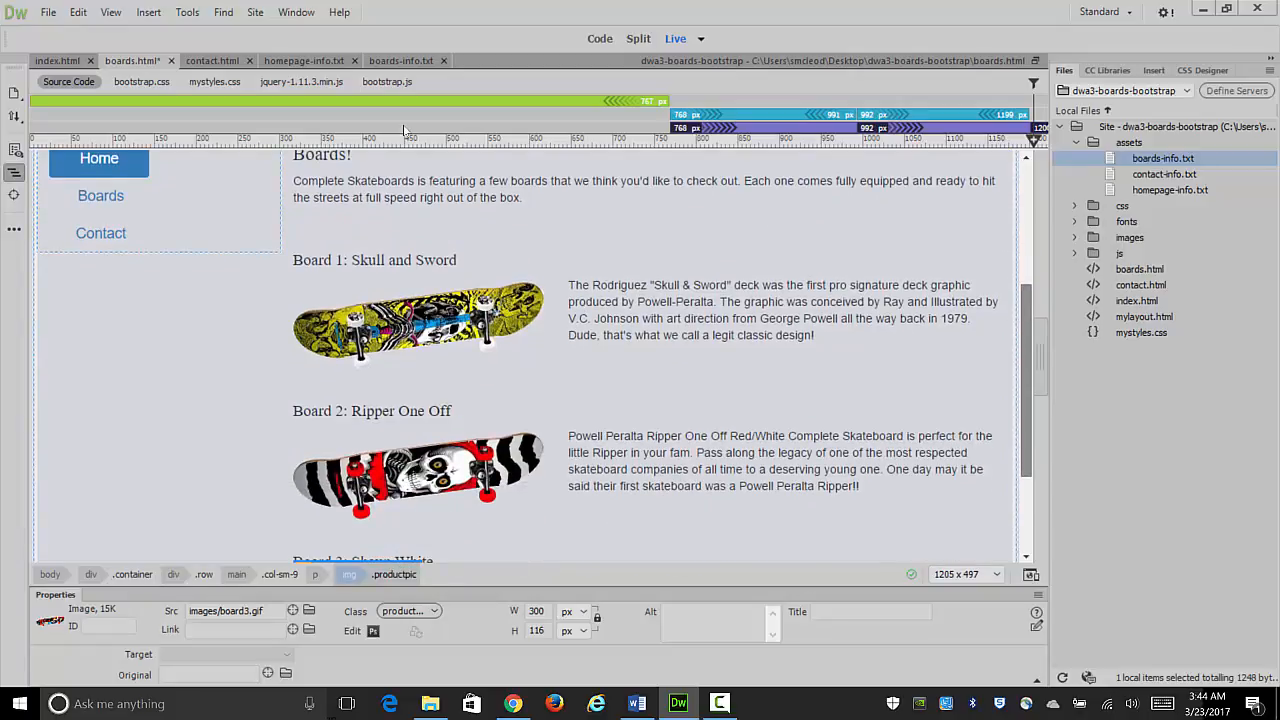
pyautogui.click(740, 298)
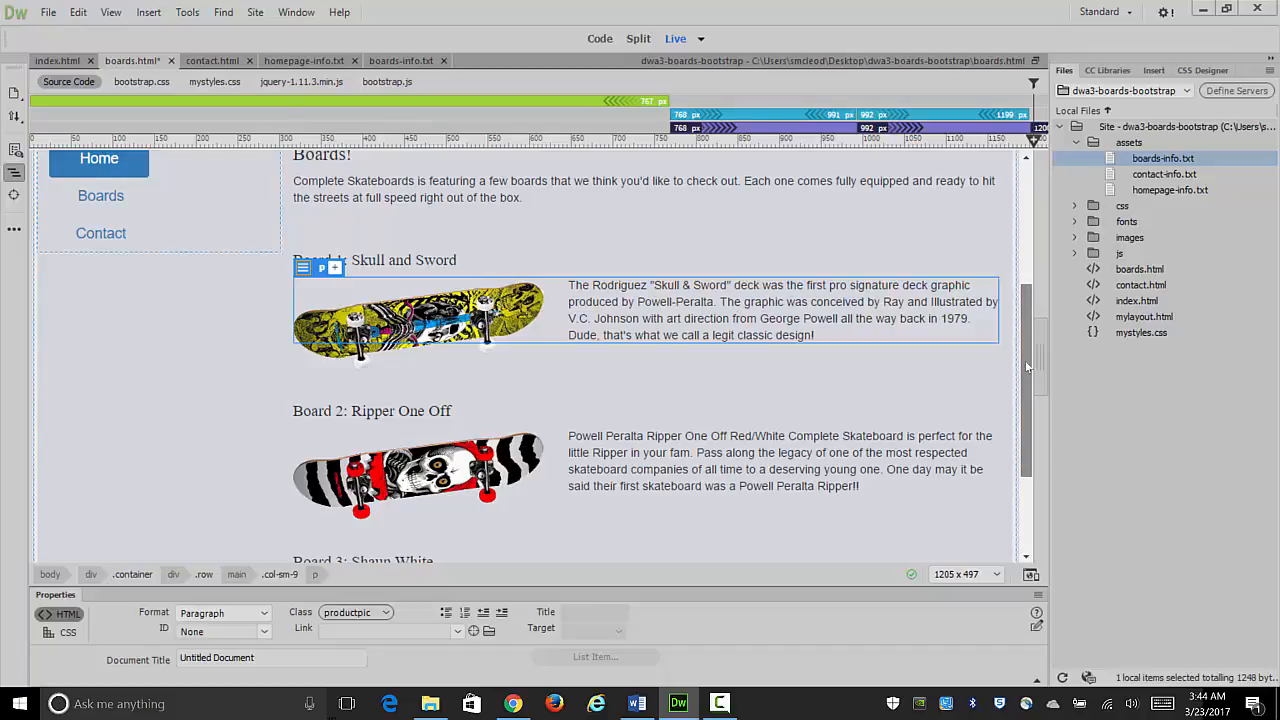
pyautogui.moveTo(1027, 366); pyautogui.dragTo(1031, 264)
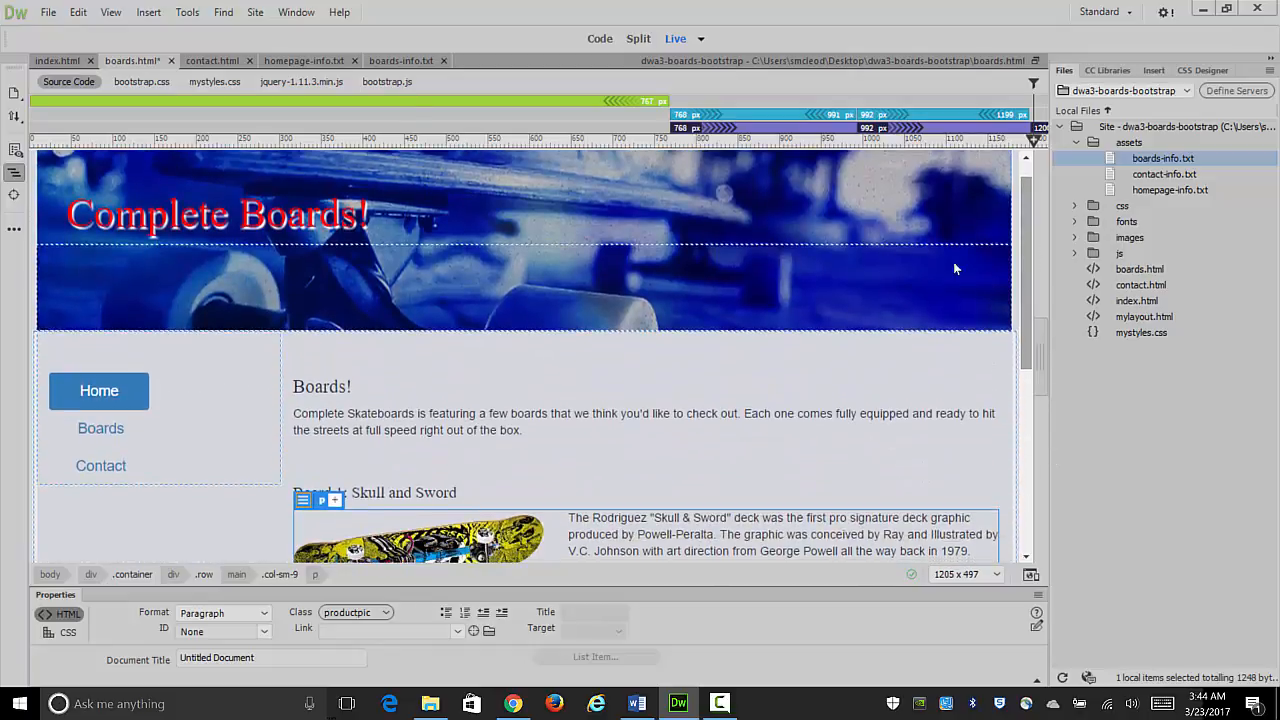
pyautogui.click(99, 391)
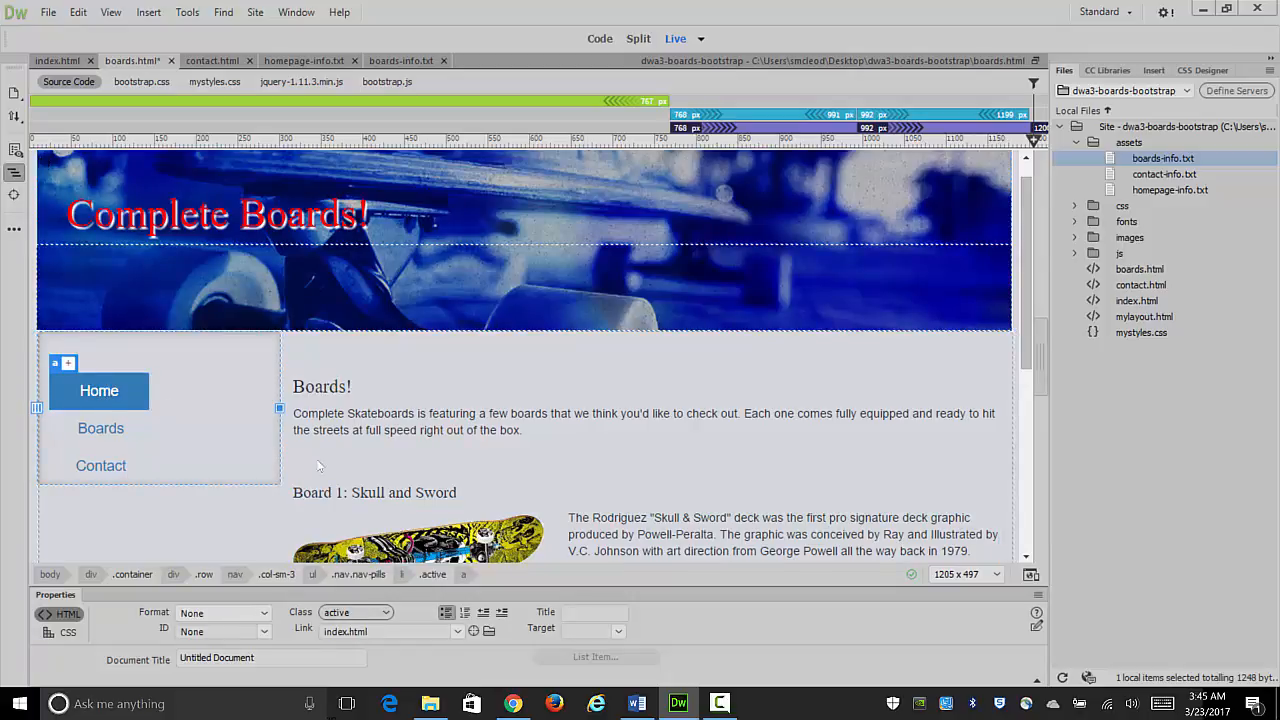
pyautogui.click(465, 575)
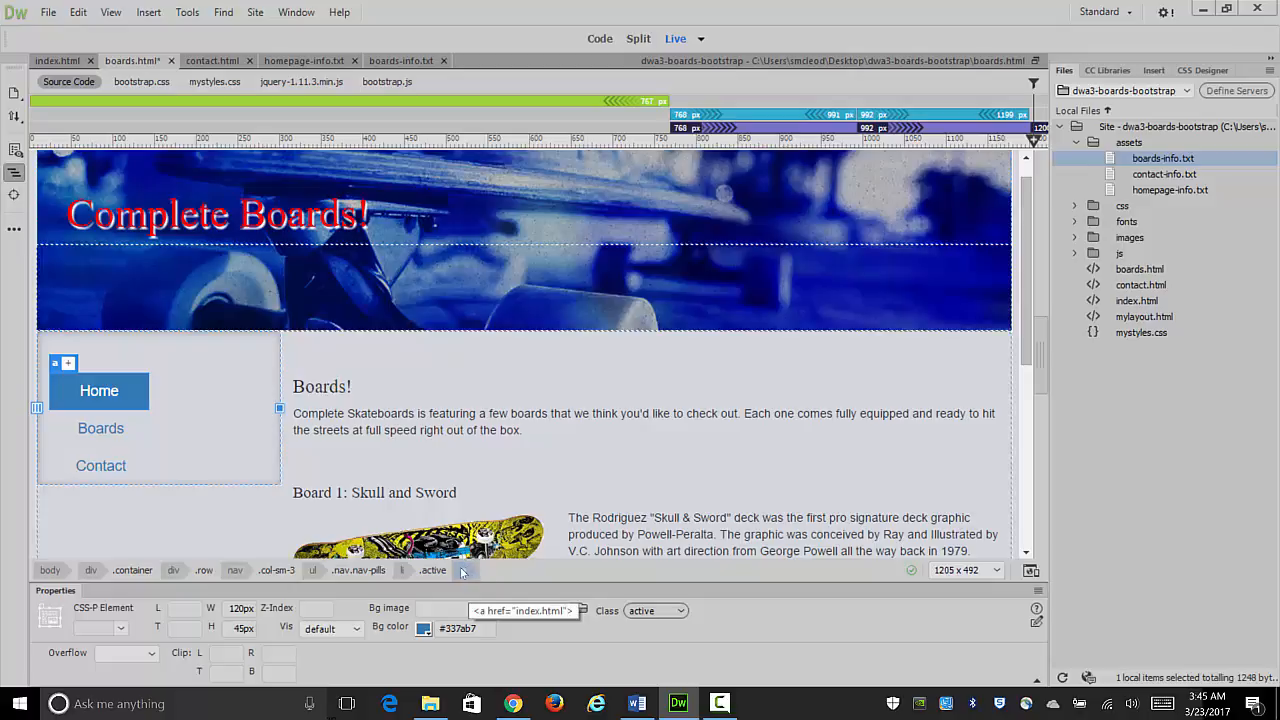
pyautogui.press('Up')
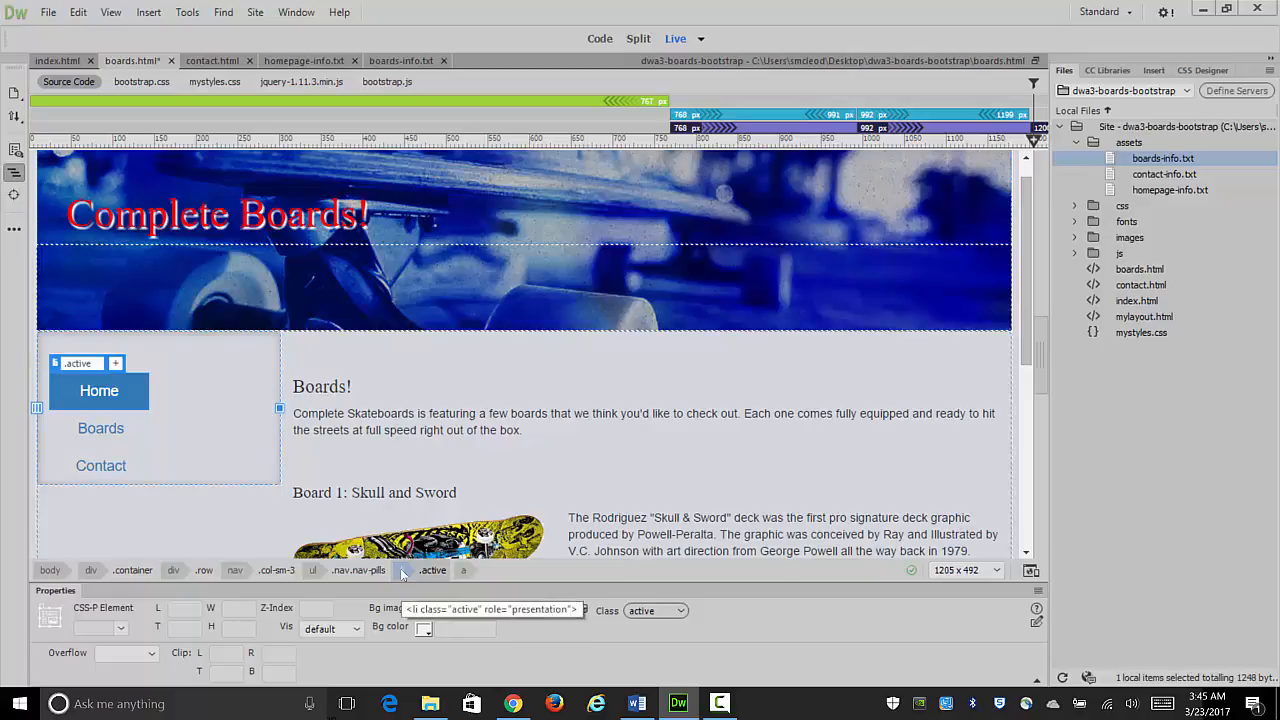
pyautogui.moveTo(94, 369)
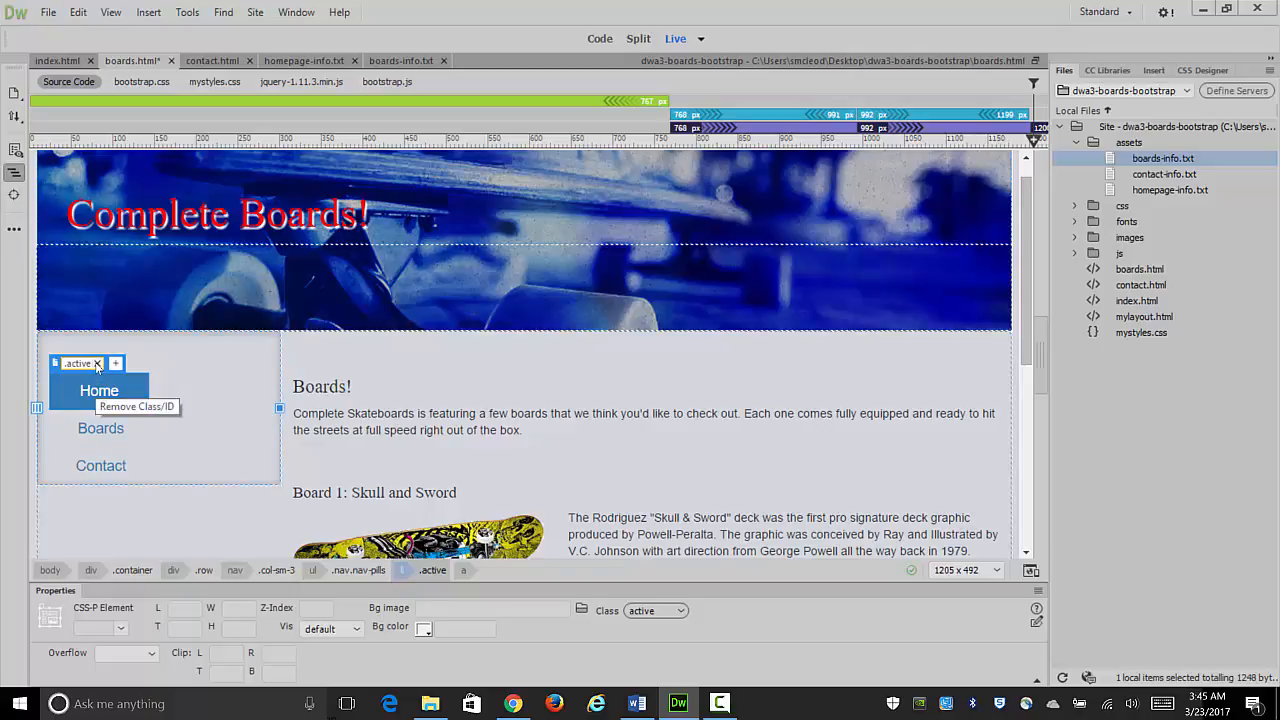
pyautogui.click(97, 364)
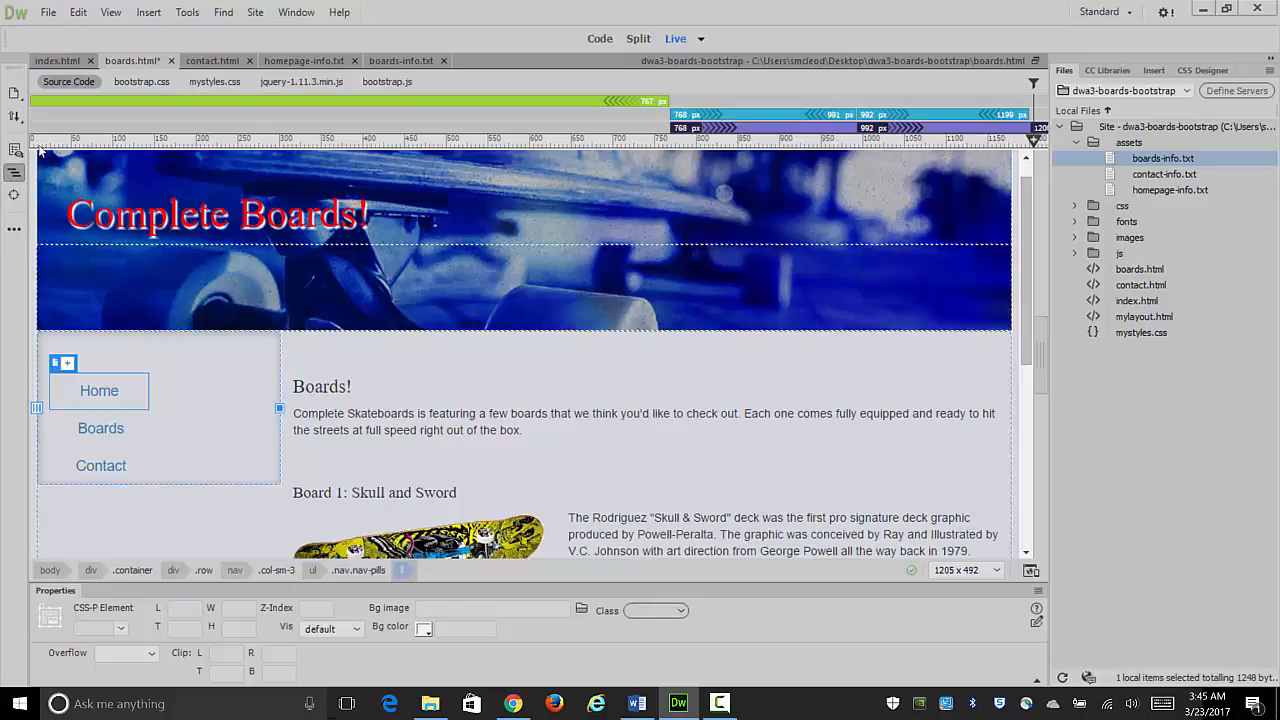
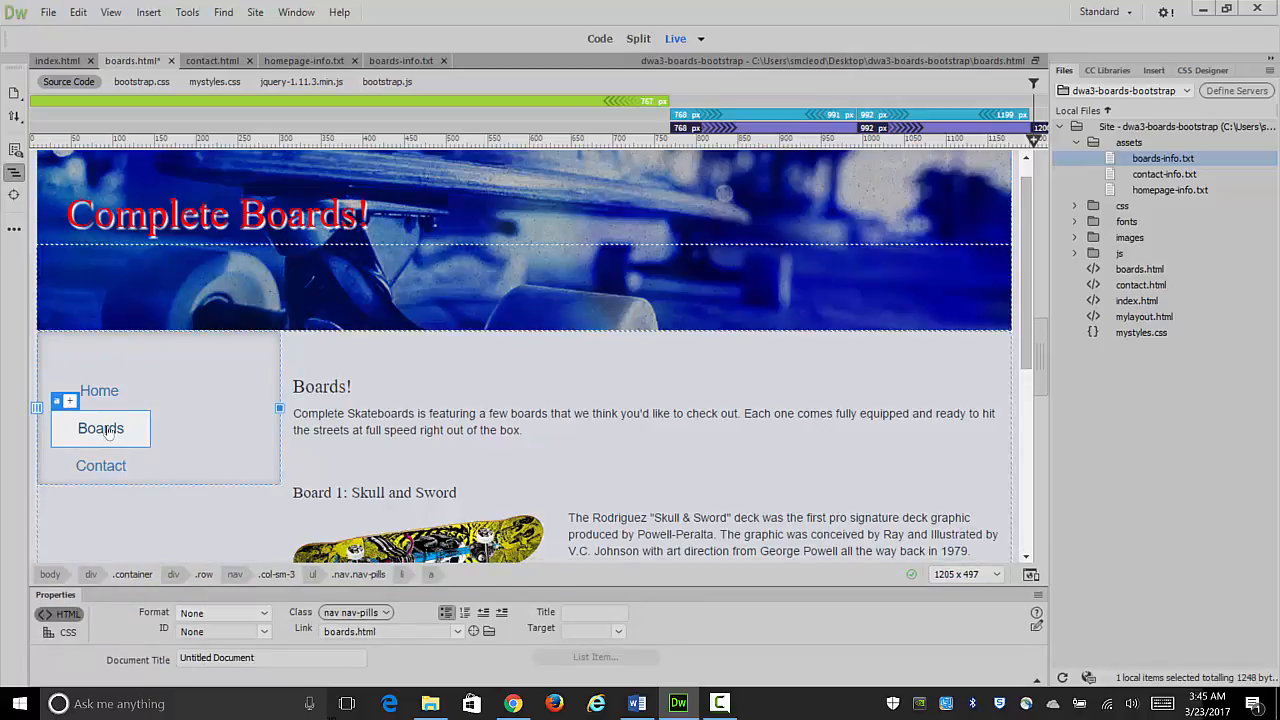
# Step: Add the .active class to the Boards list item in the boards.html navigation
pyautogui.click(408, 576)
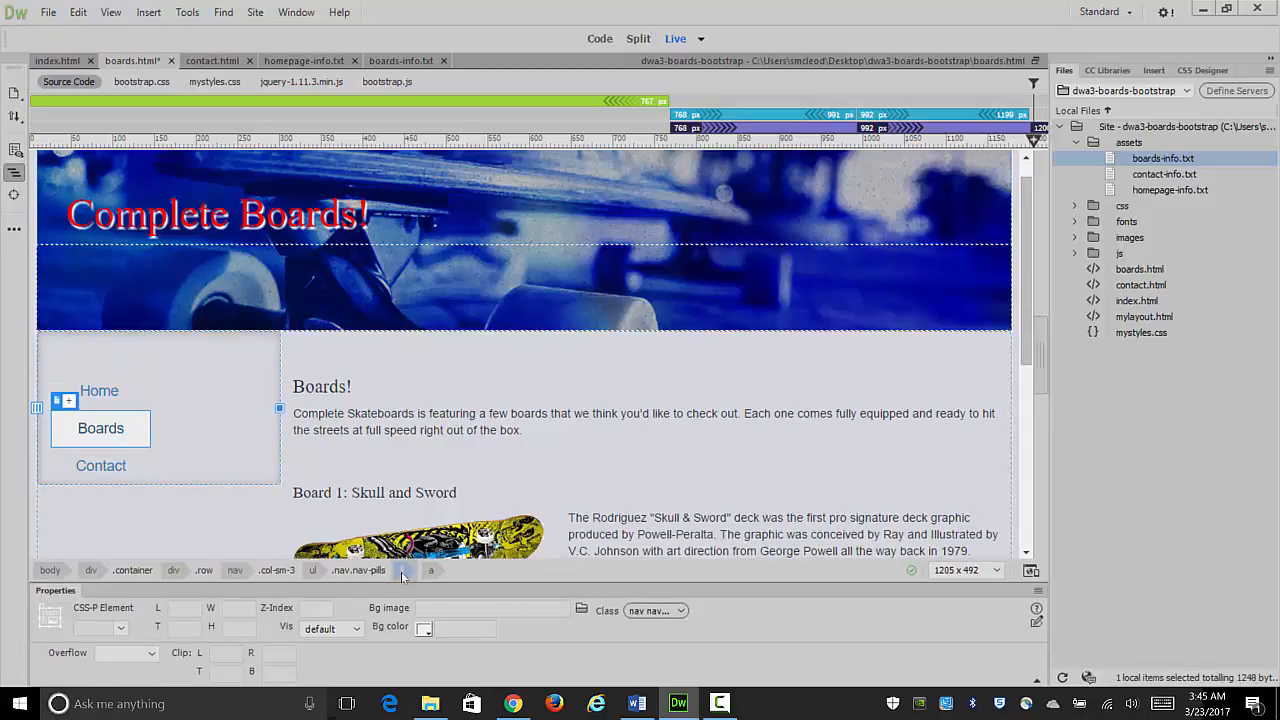
pyautogui.click(68, 403)
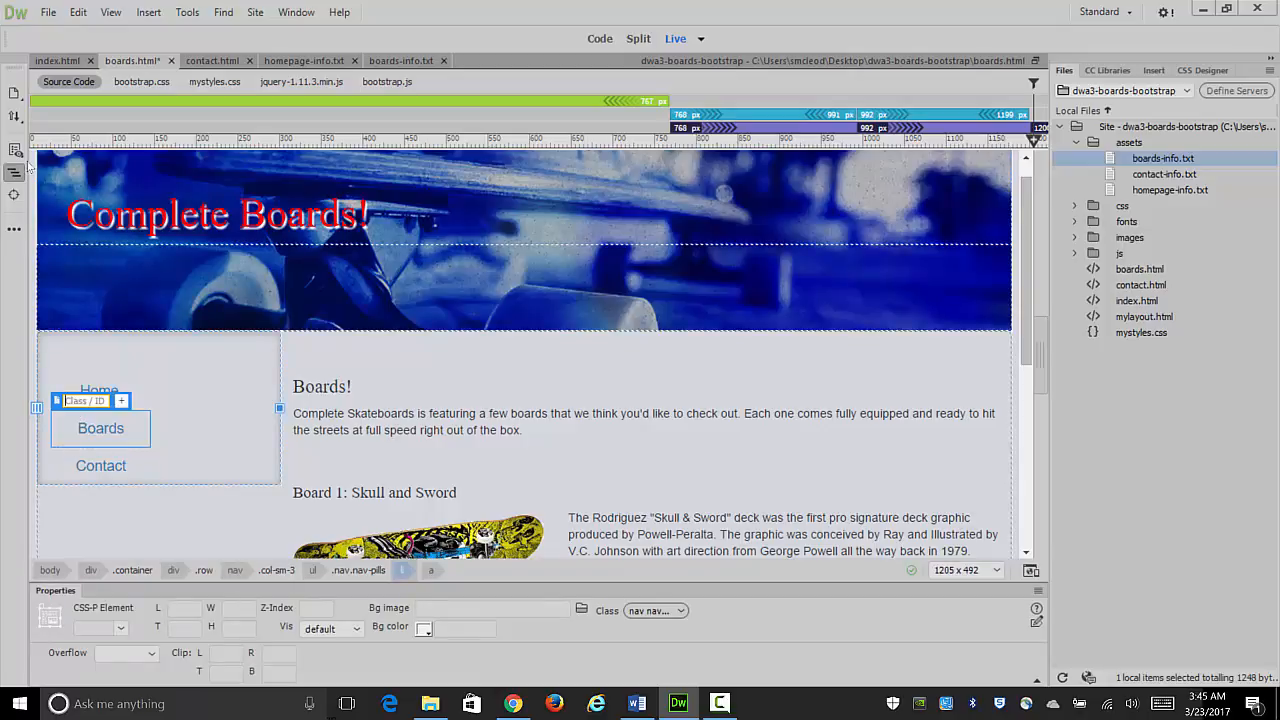
pyautogui.write('.a')
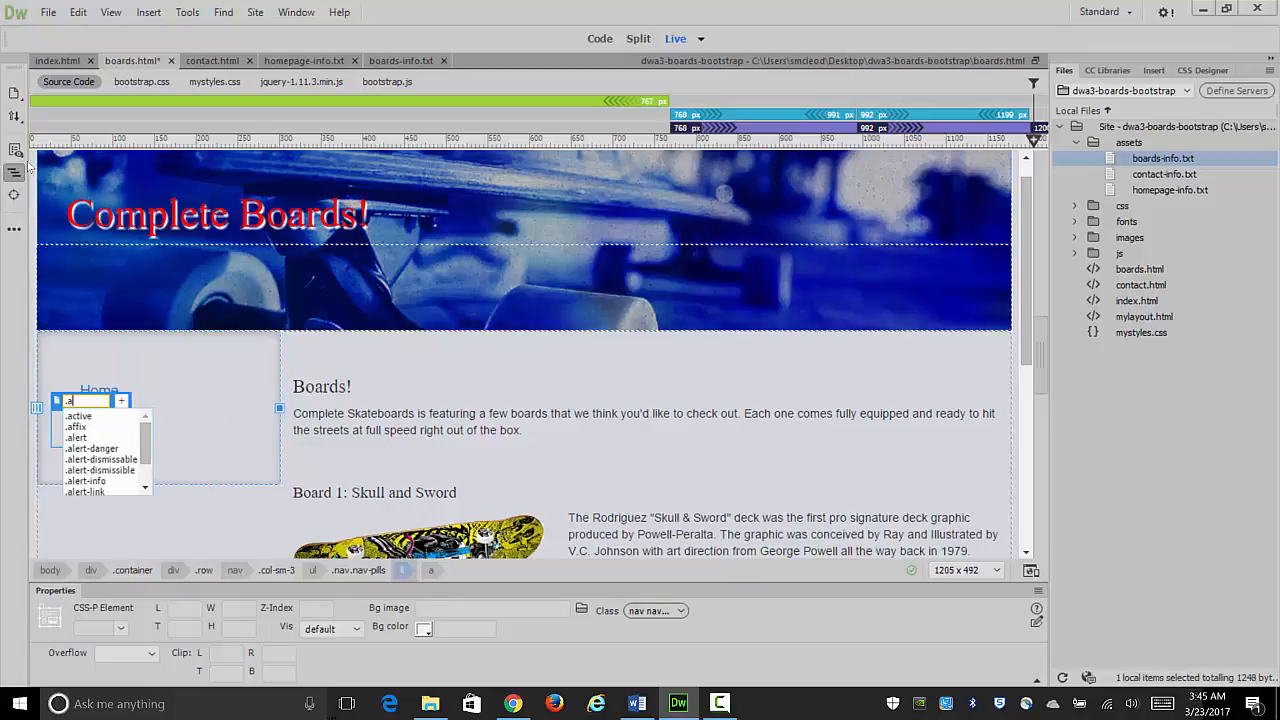
pyautogui.write('ctive')
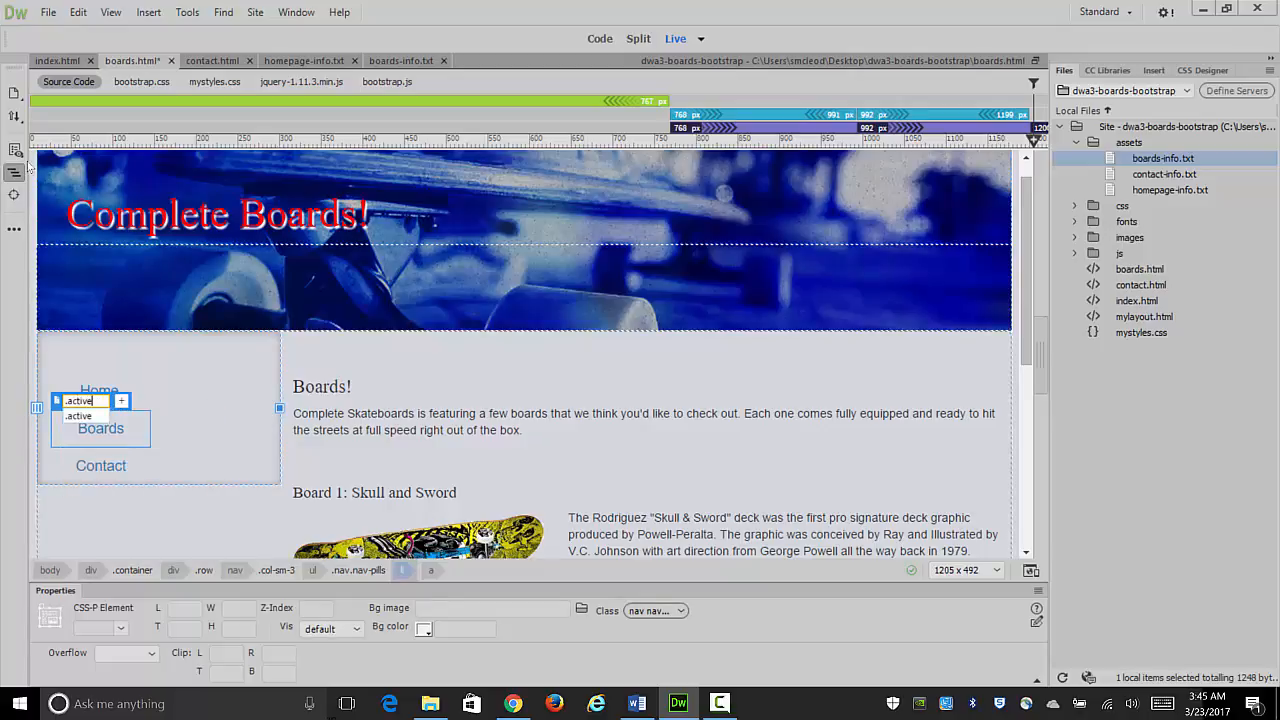
pyautogui.press('Return')
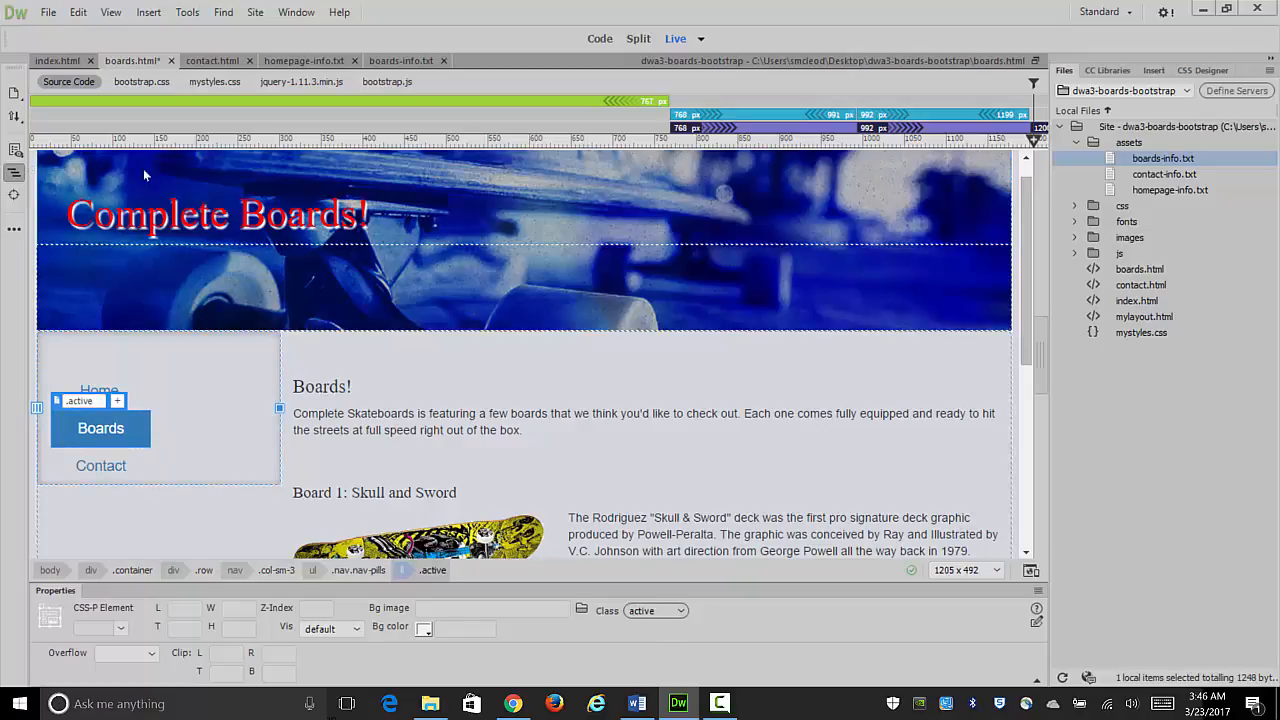
pyautogui.click(346, 428)
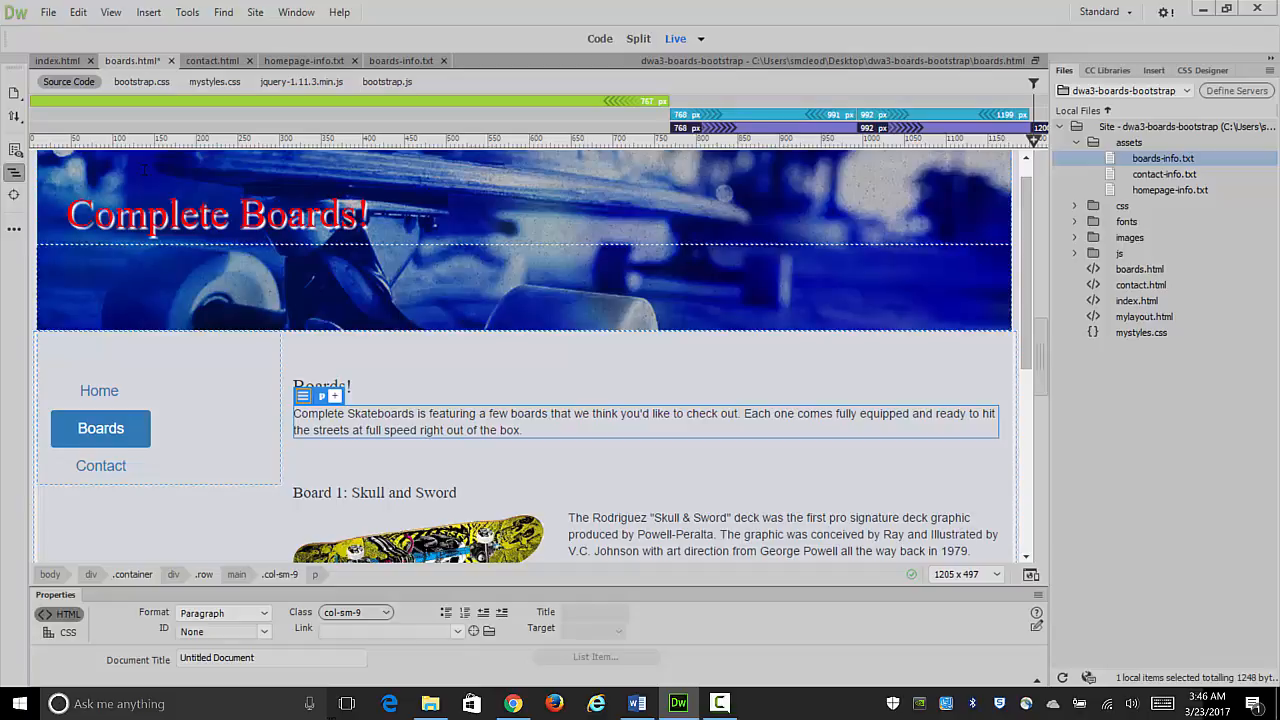
# Step: Save all open files and preview boards.html in Google Chrome
pyautogui.click(47, 12)
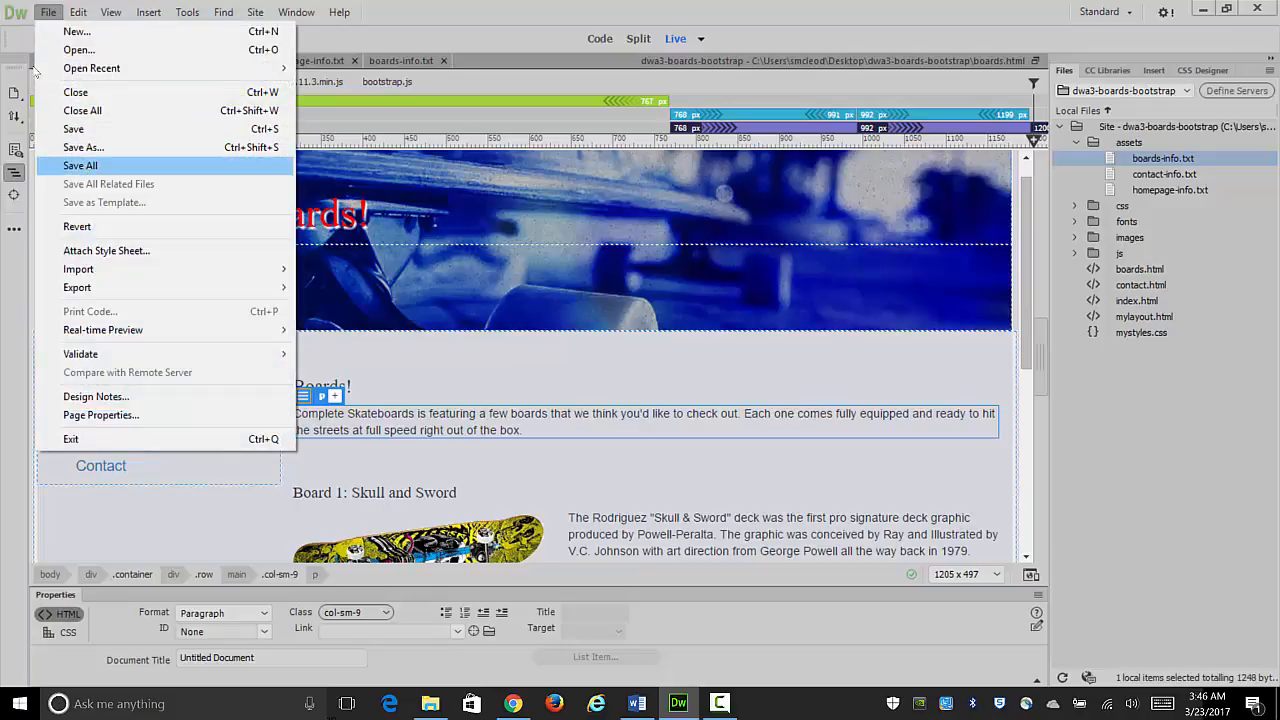
pyautogui.press('Return')
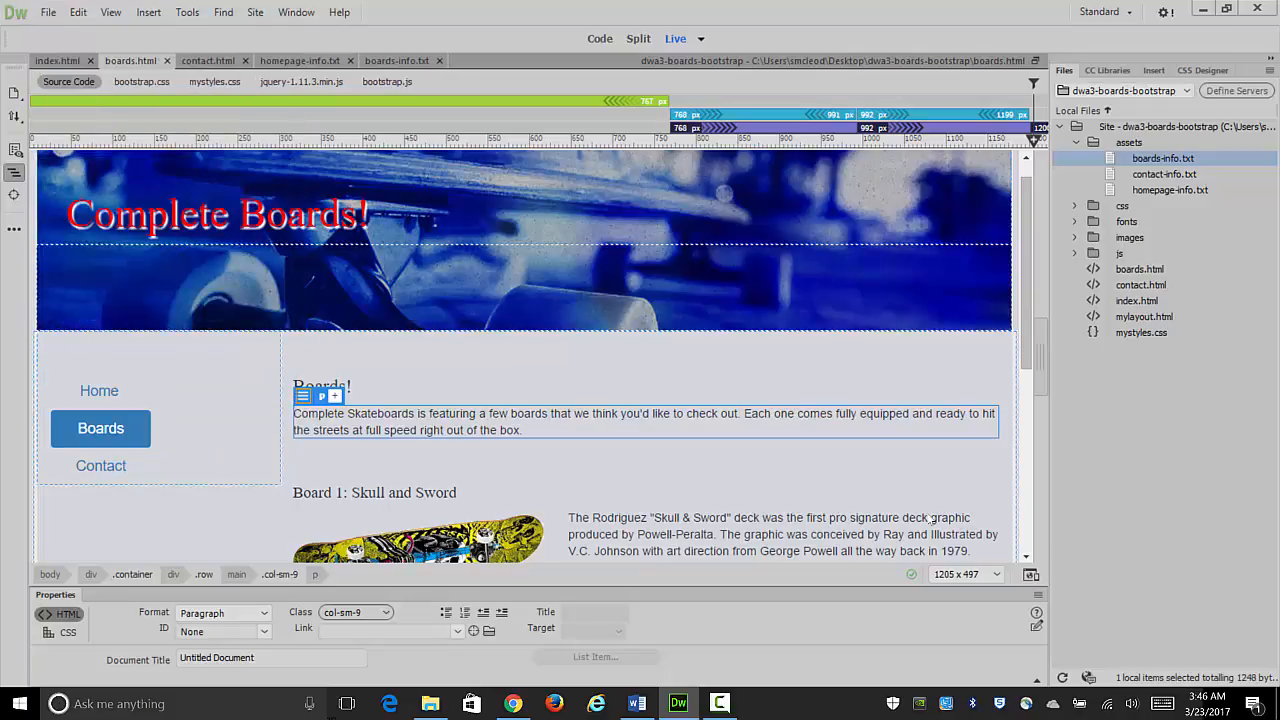
pyautogui.click(1031, 574)
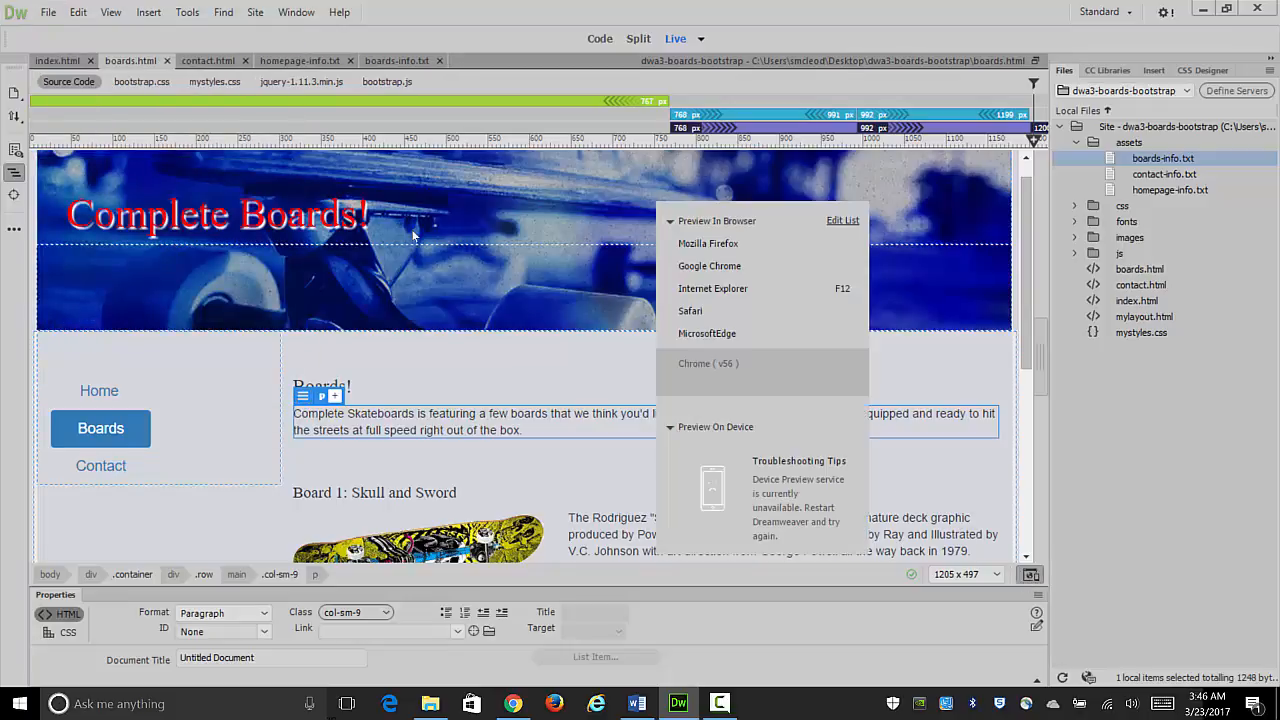
pyautogui.click(769, 272)
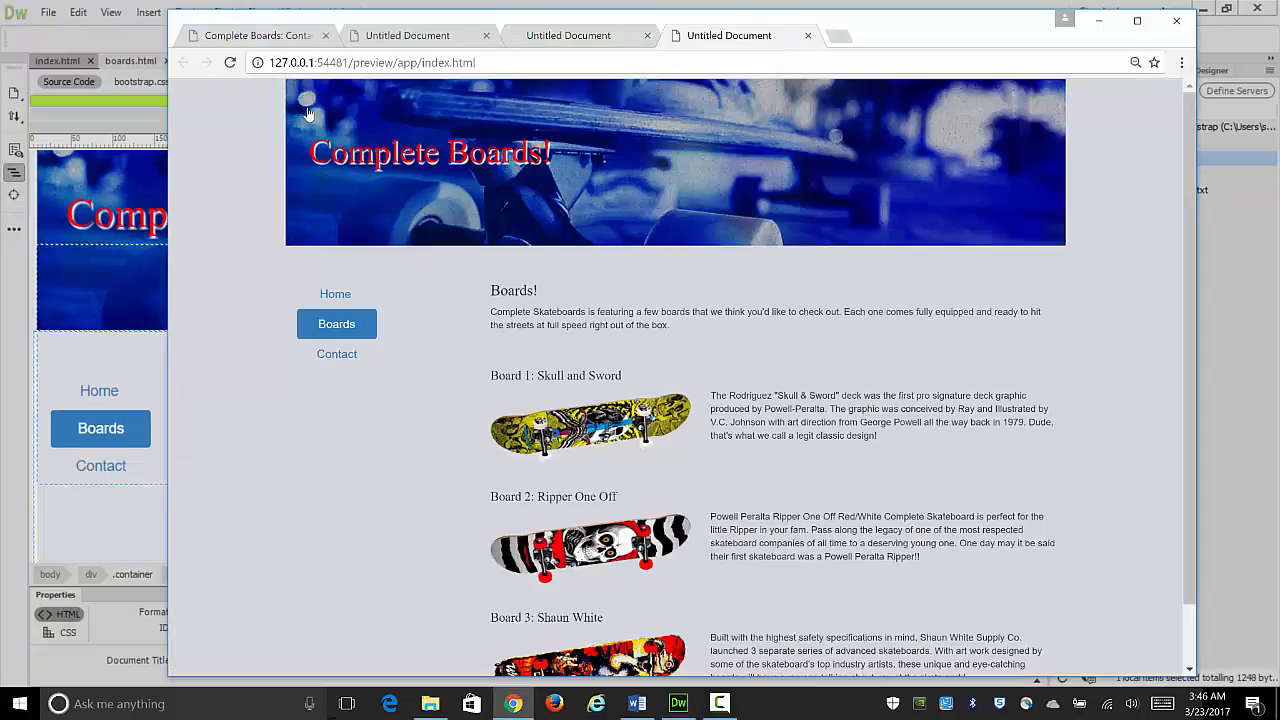
# Step: Test the Home, Boards and Contact navigation links in the browser preview
pyautogui.click(352, 296)
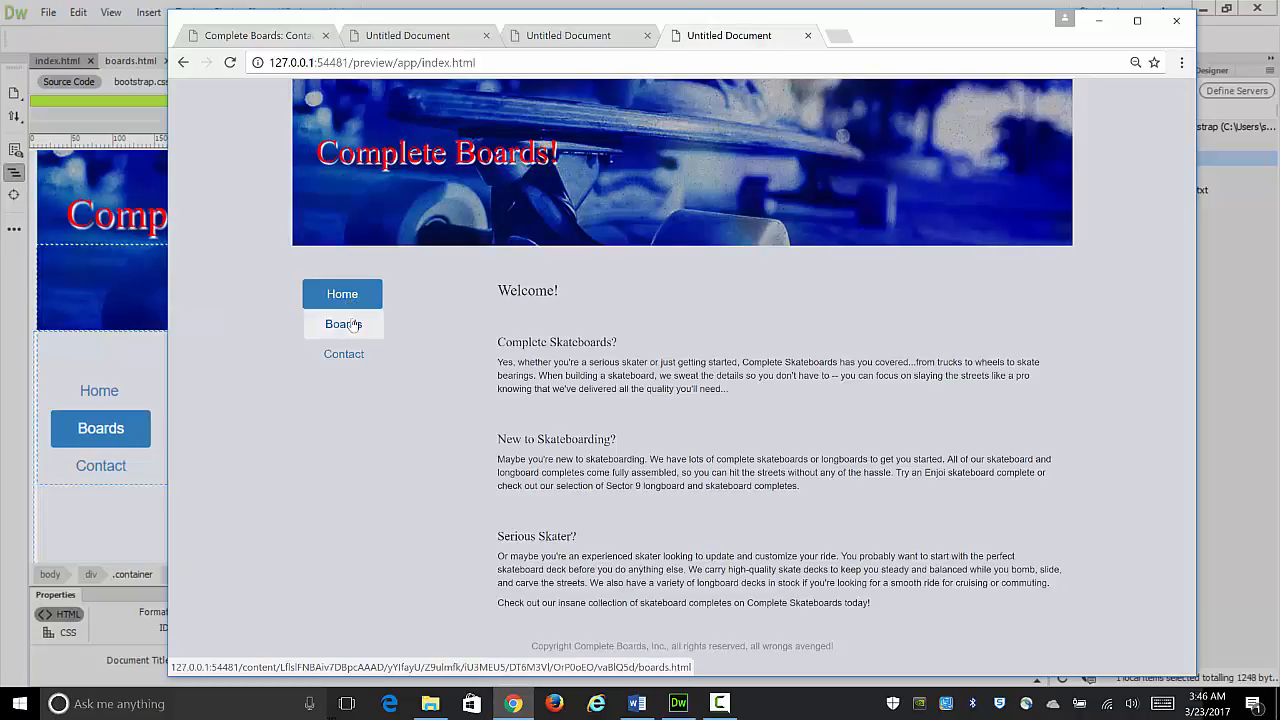
pyautogui.click(353, 325)
pyautogui.click(347, 299)
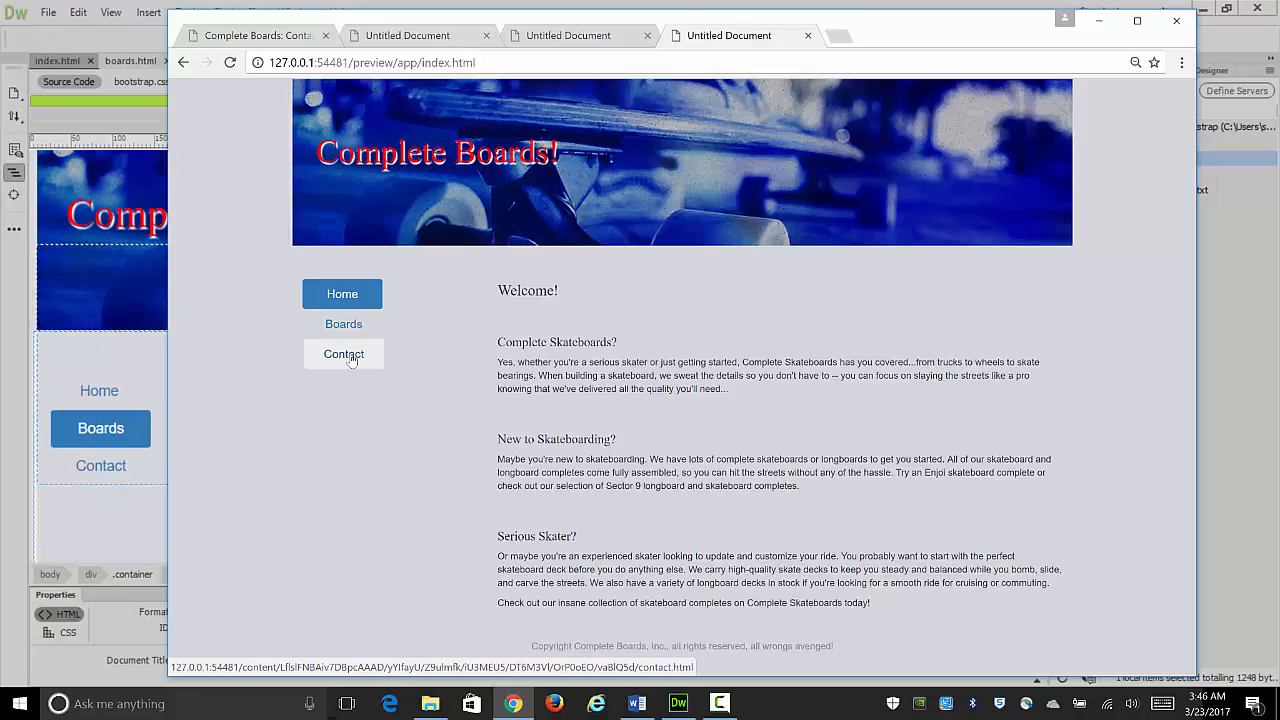
pyautogui.click(351, 361)
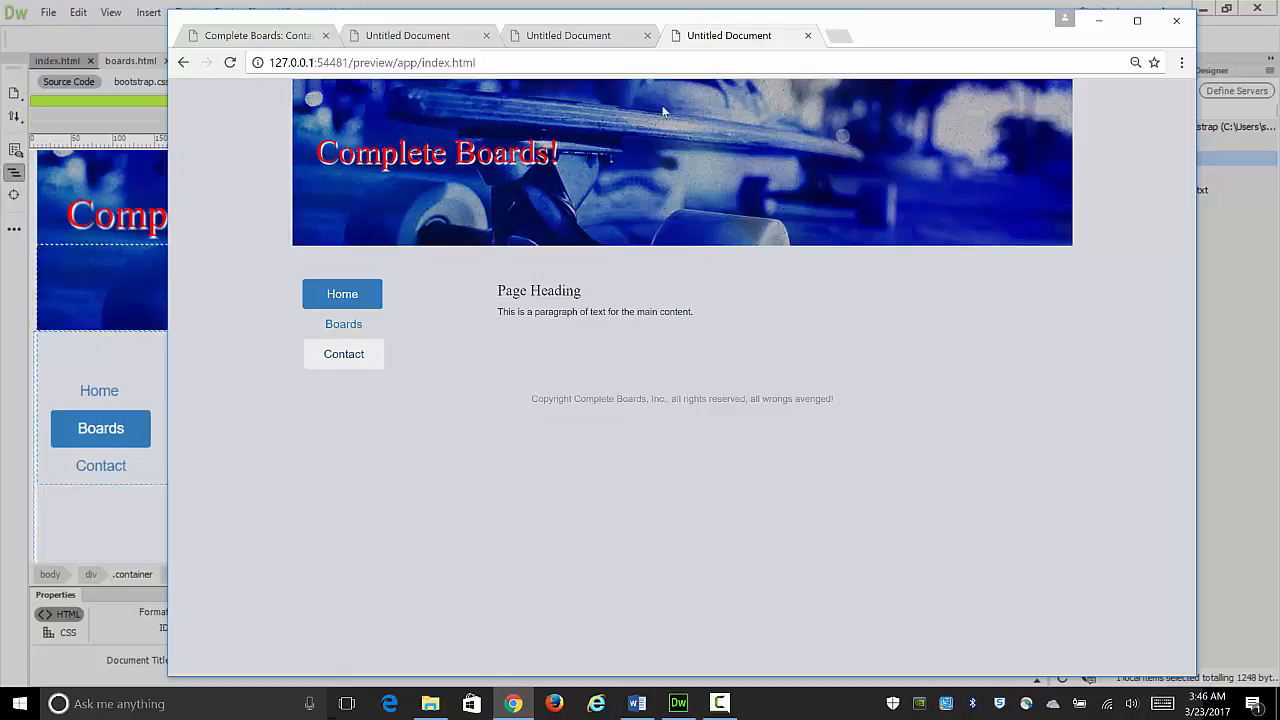
# Step: Return to Dreamweaver and show contact.html in full Design view
pyautogui.click(66, 39)
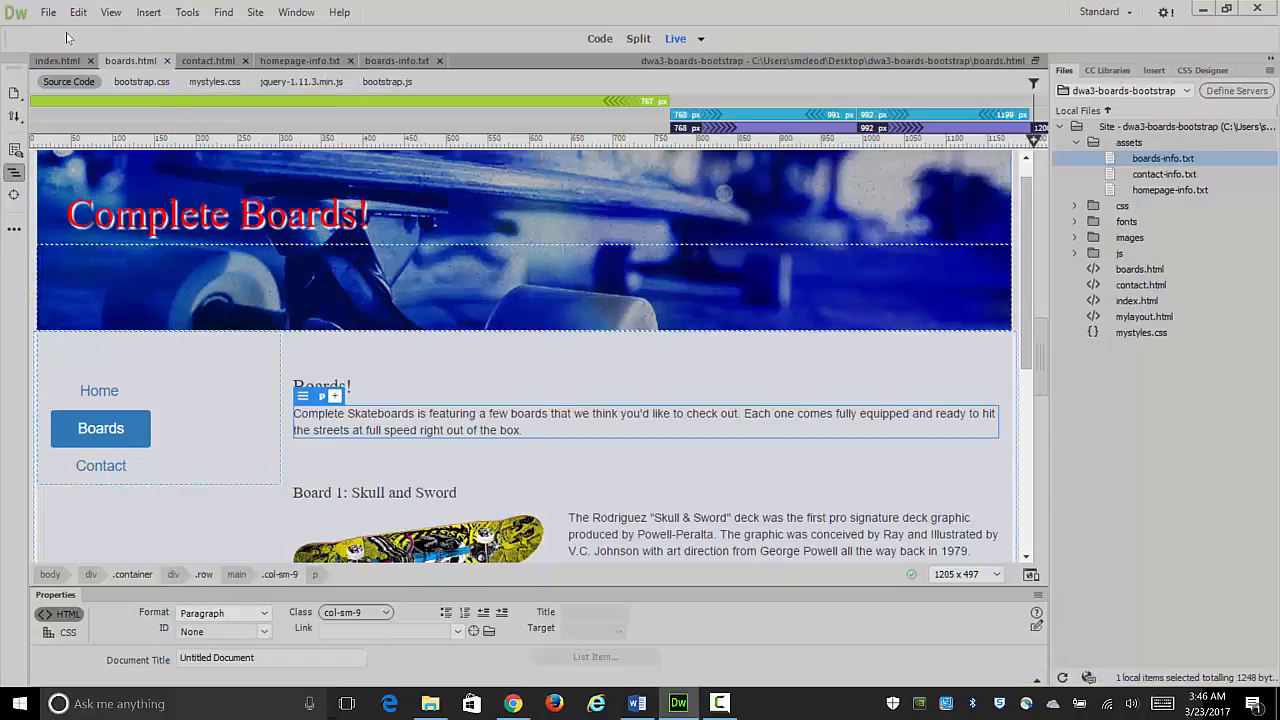
pyautogui.click(213, 64)
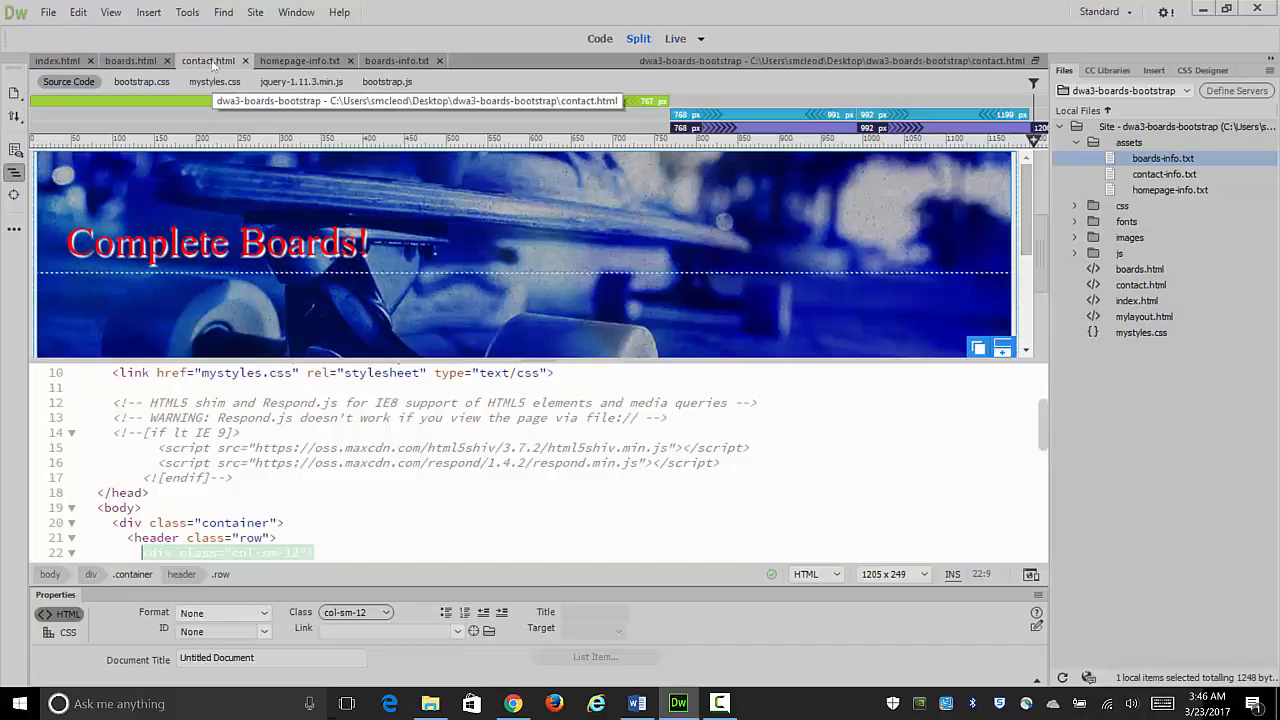
pyautogui.click(702, 40)
pyautogui.press('Down')
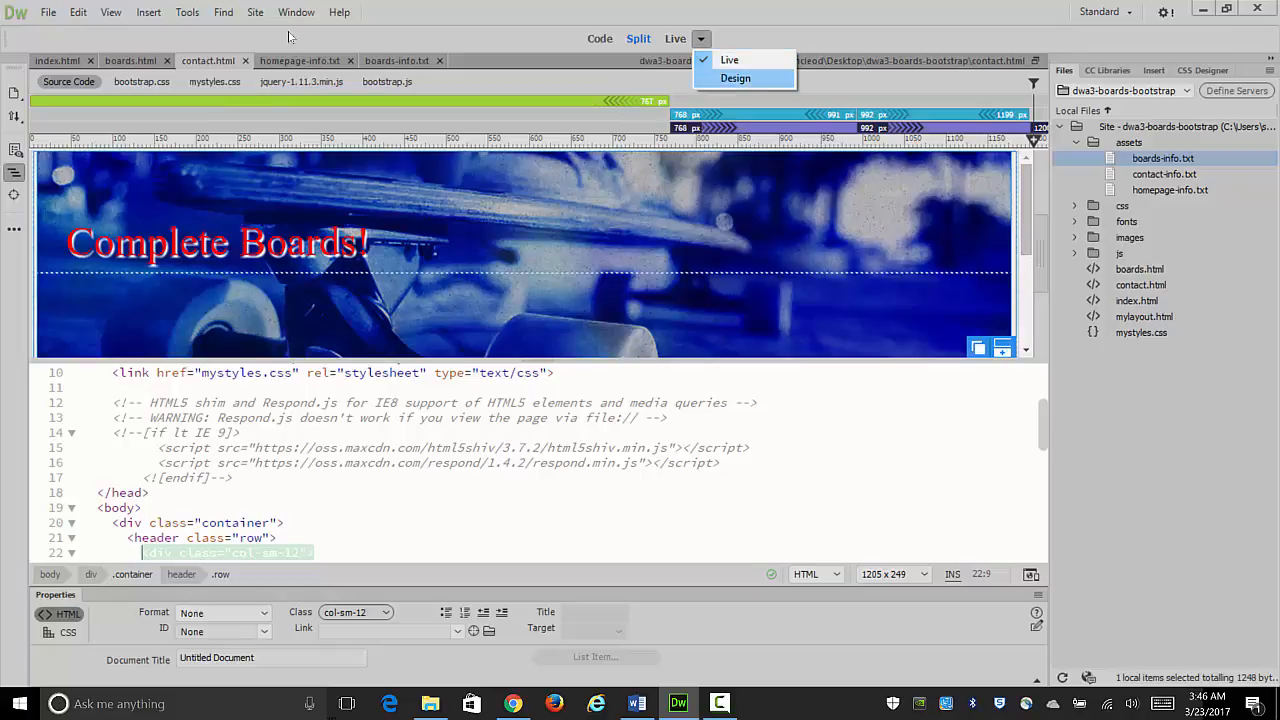
pyautogui.press('Return')
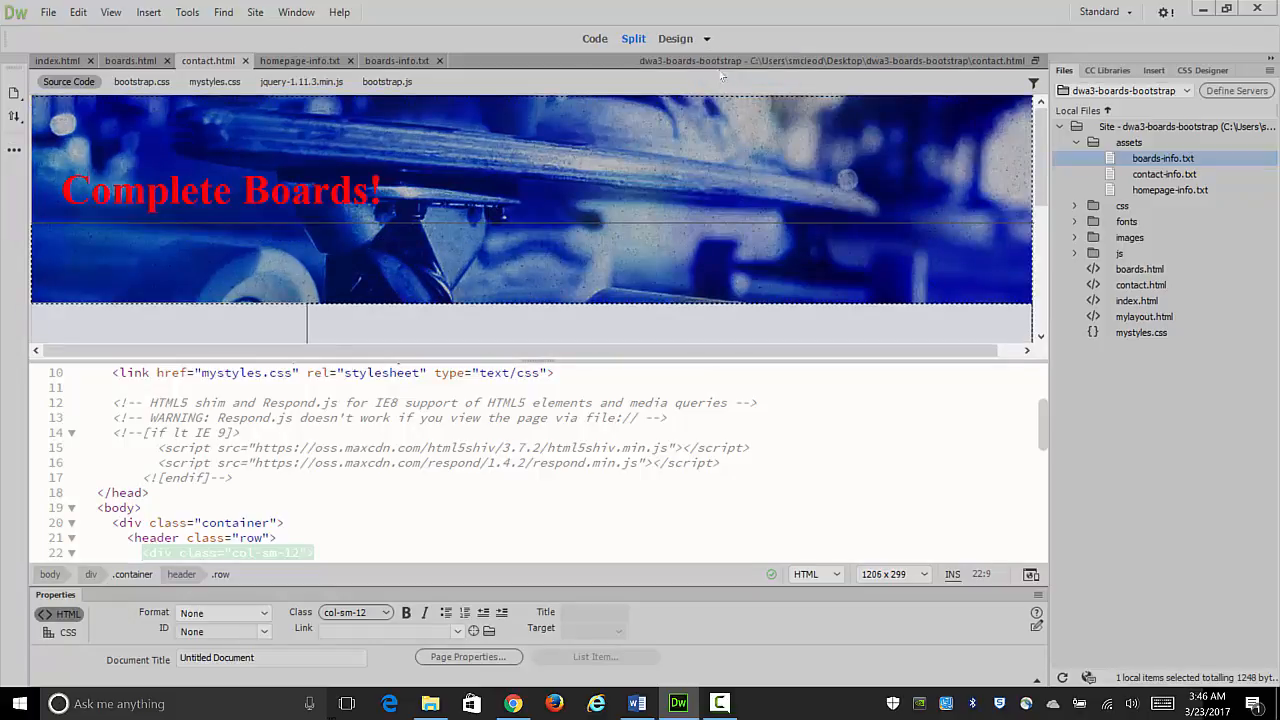
pyautogui.click(680, 39)
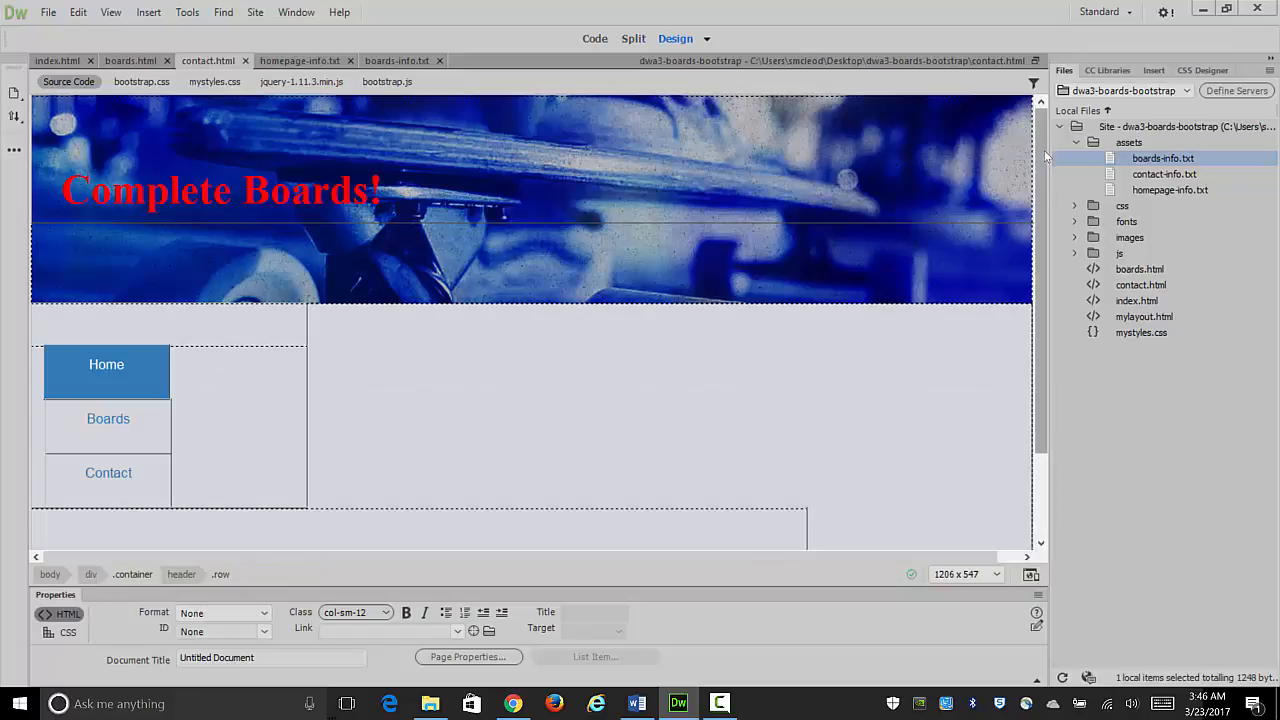
# Step: Replace the Page Heading placeholder on contact.html with "Contact!"
pyautogui.scroll(-1, 1046, 202)
pyautogui.scroll(-1, 1046, 202)
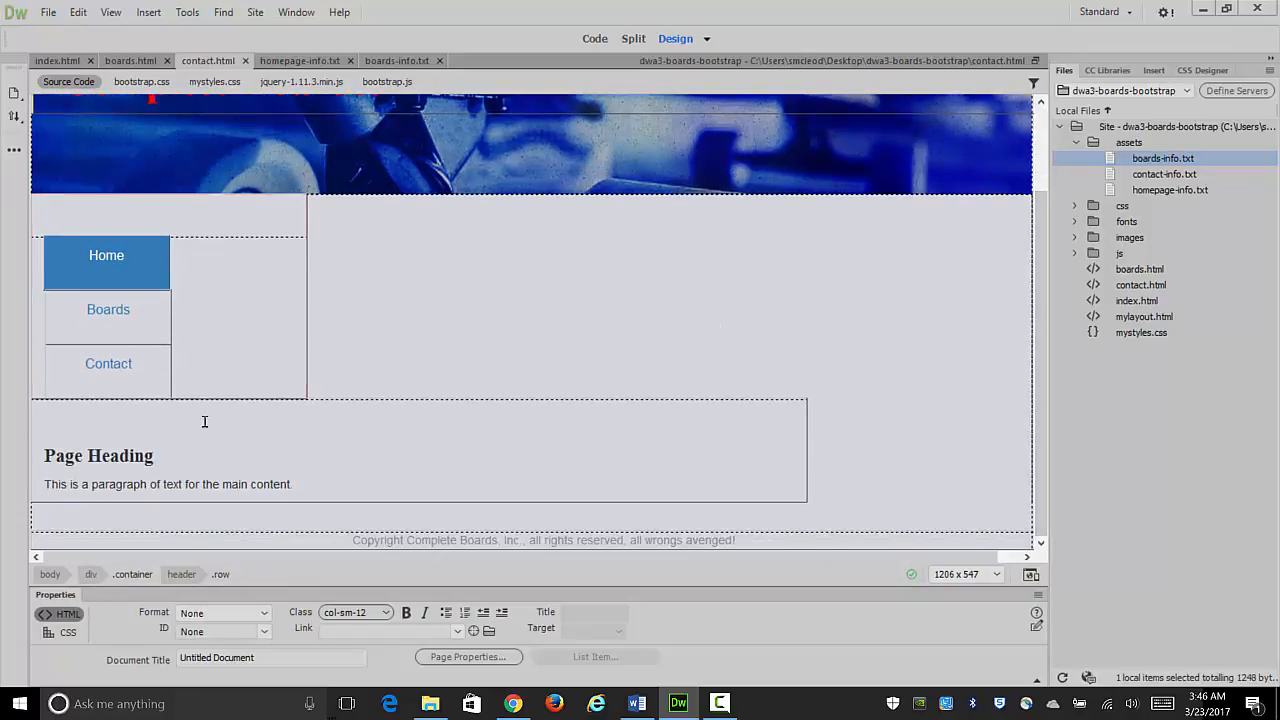
pyautogui.moveTo(160, 455); pyautogui.dragTo(40, 456)
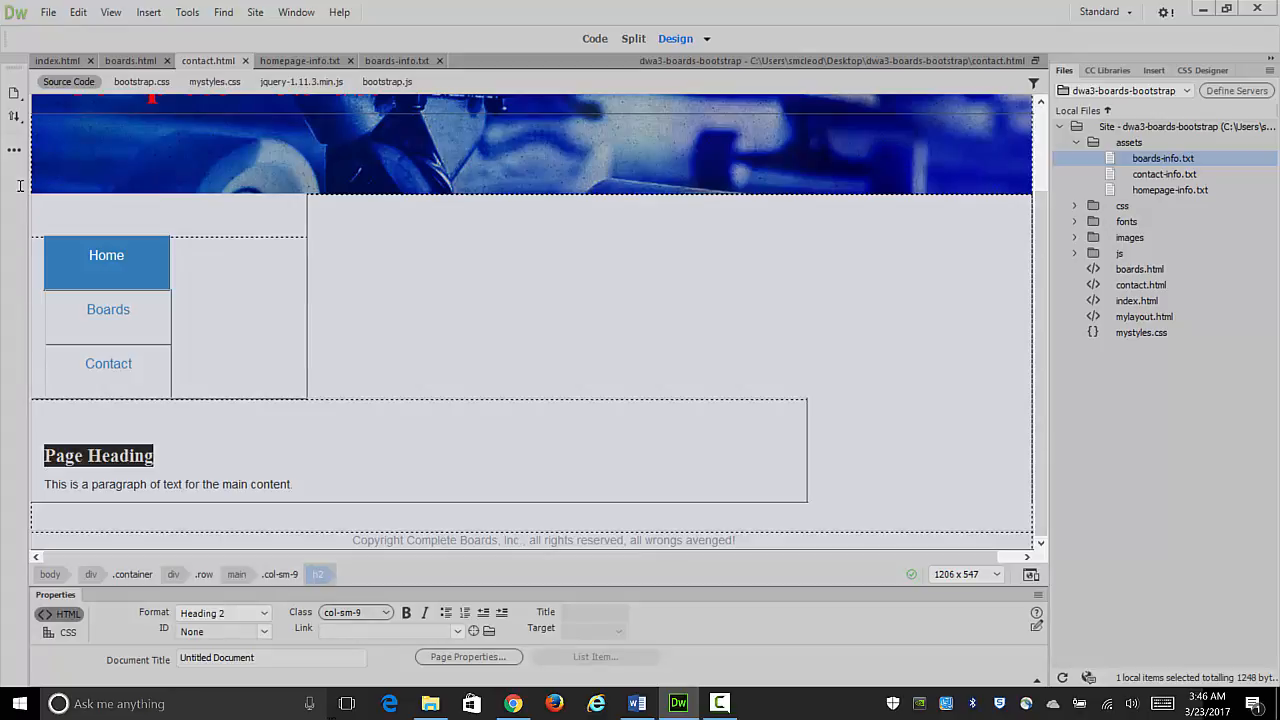
pyautogui.write('Contact')
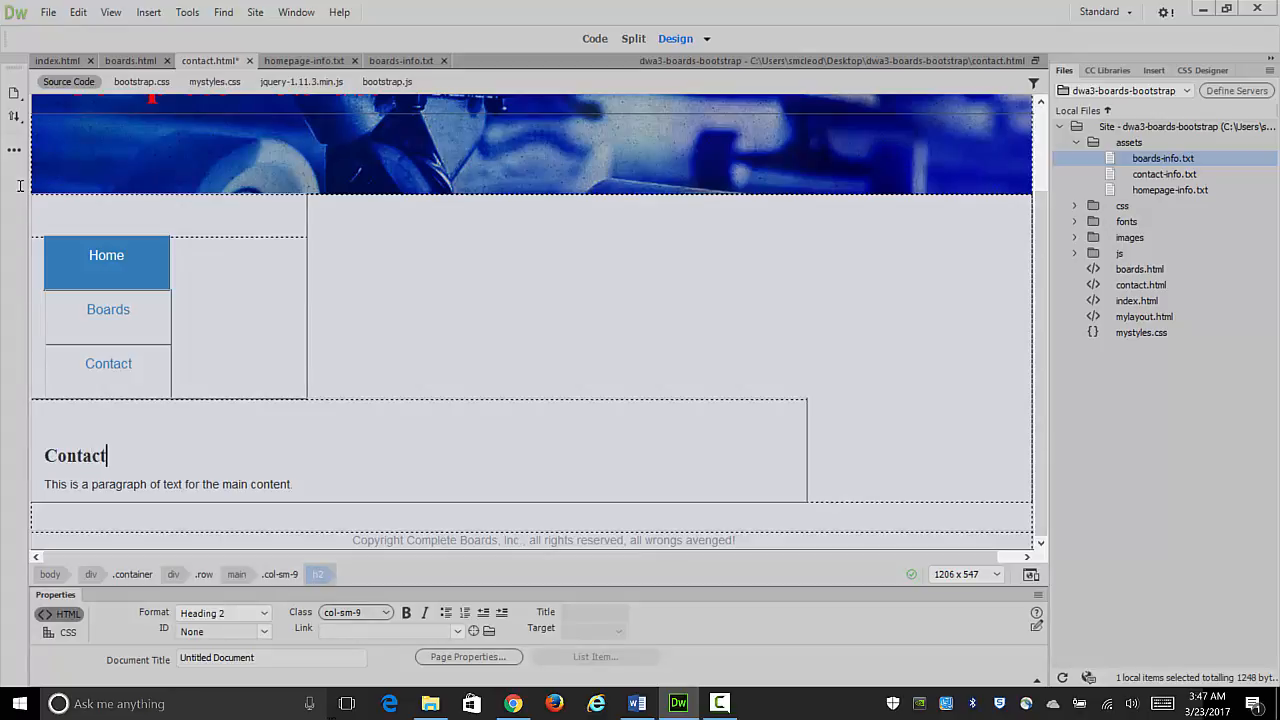
pyautogui.write('!')
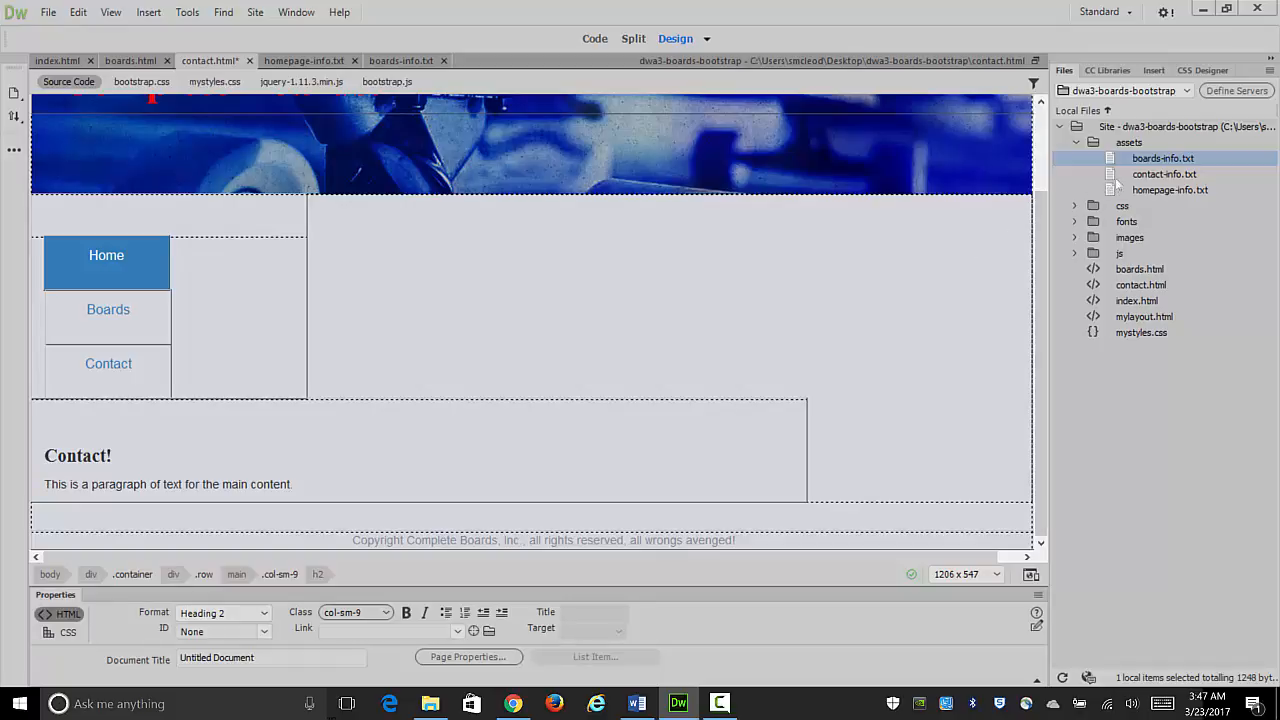
# Step: Open contact-info.txt from the assets folder and copy all of its text
pyautogui.doubleClick(1115, 176)
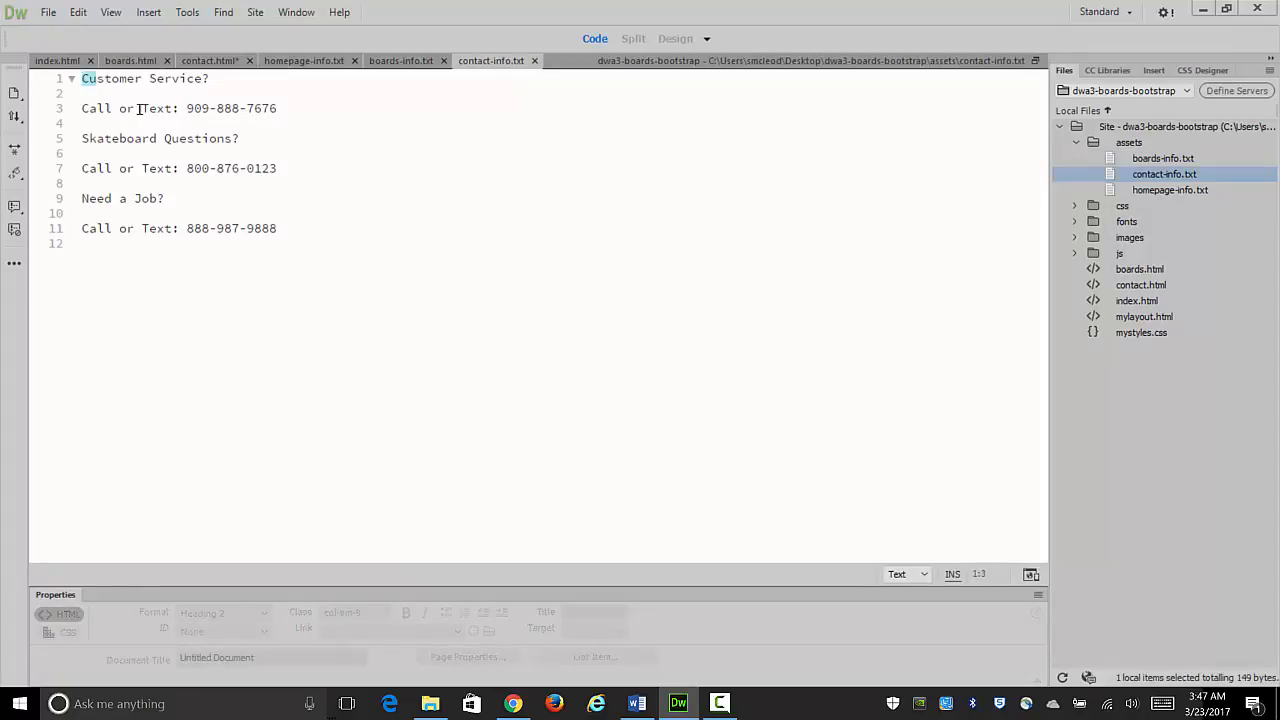
pyautogui.moveTo(82, 78); pyautogui.dragTo(313, 240)
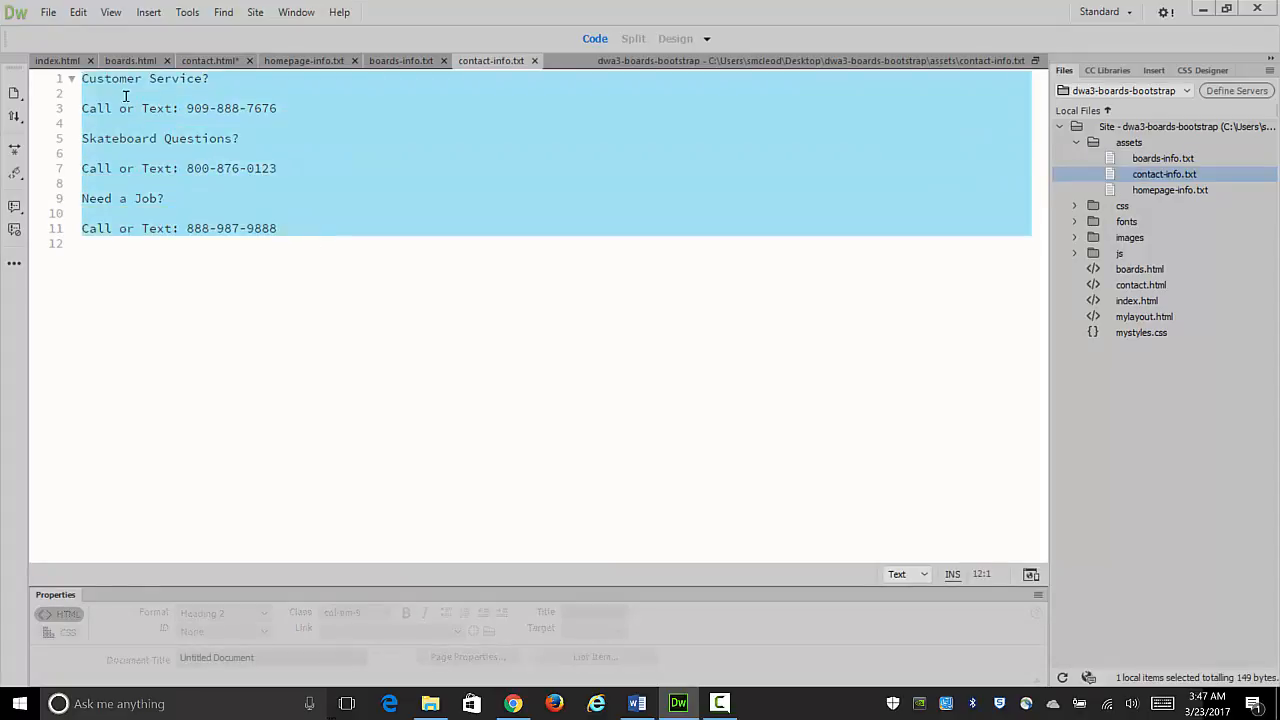
pyautogui.click(78, 13)
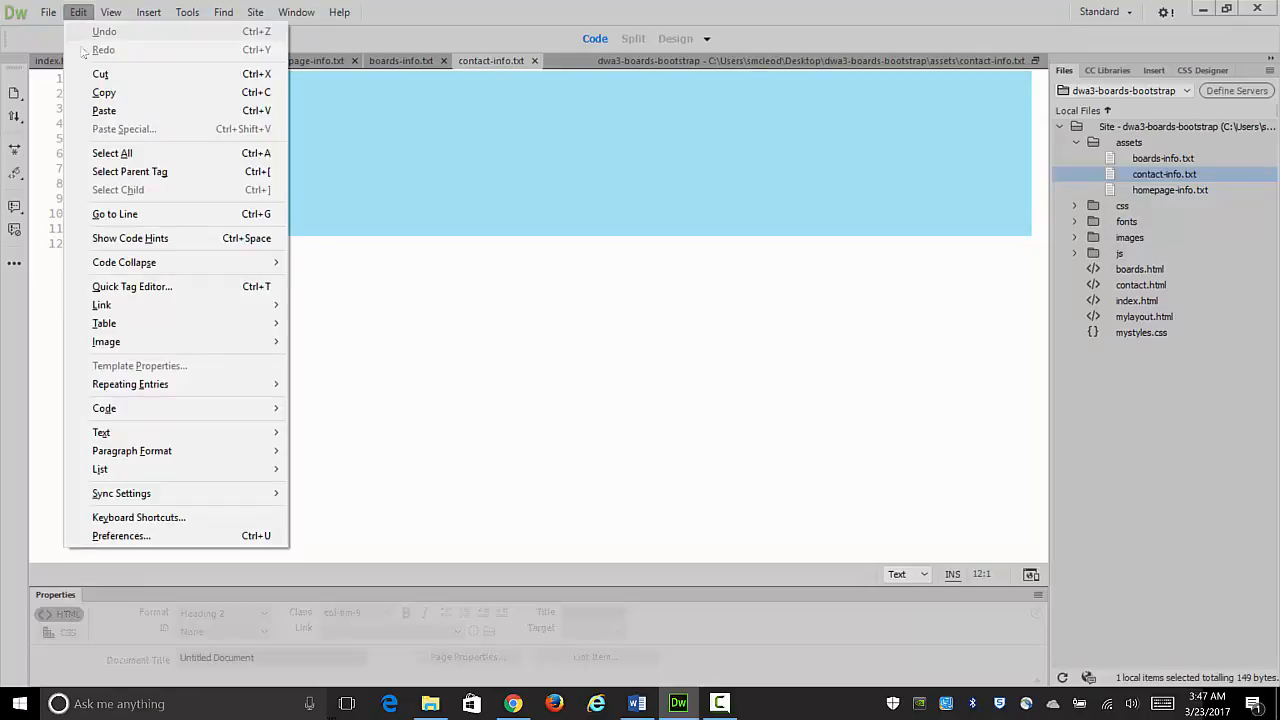
pyautogui.click(100, 92)
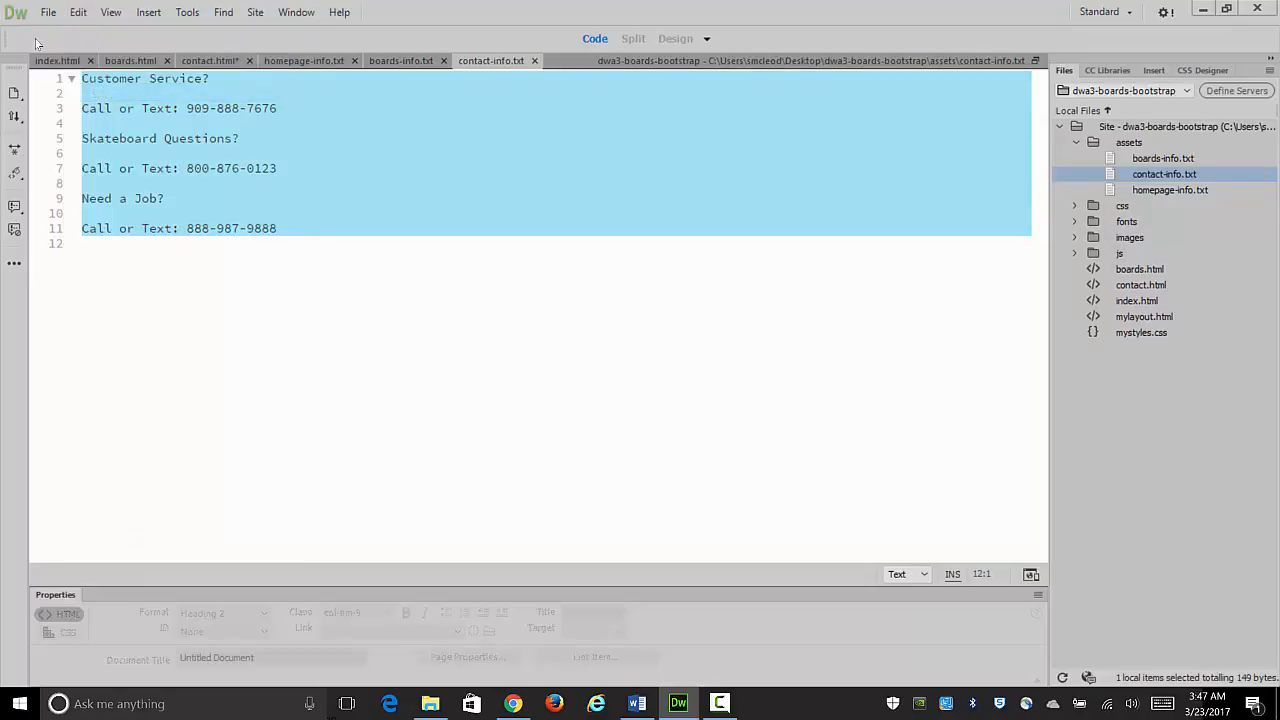
# Step: Replace the placeholder paragraph under the Contact! heading on contact.html with the copied contact text
pyautogui.click(200, 61)
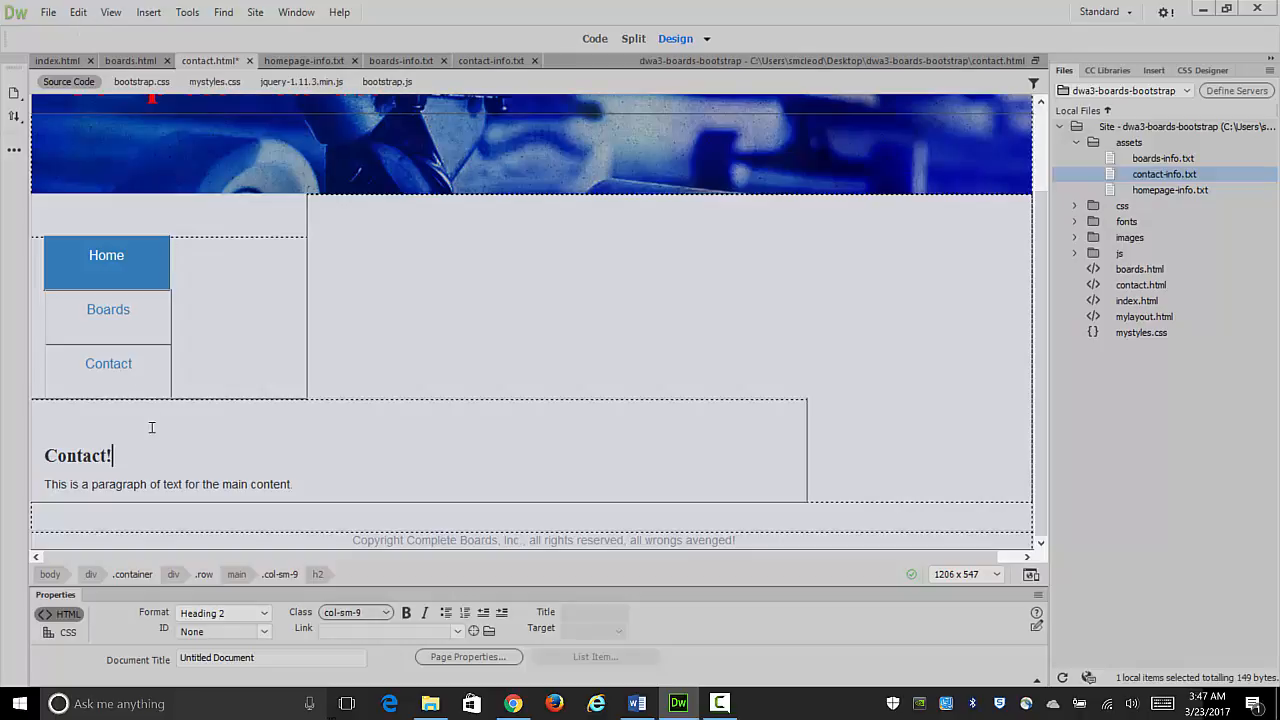
pyautogui.moveTo(44, 484); pyautogui.dragTo(298, 481)
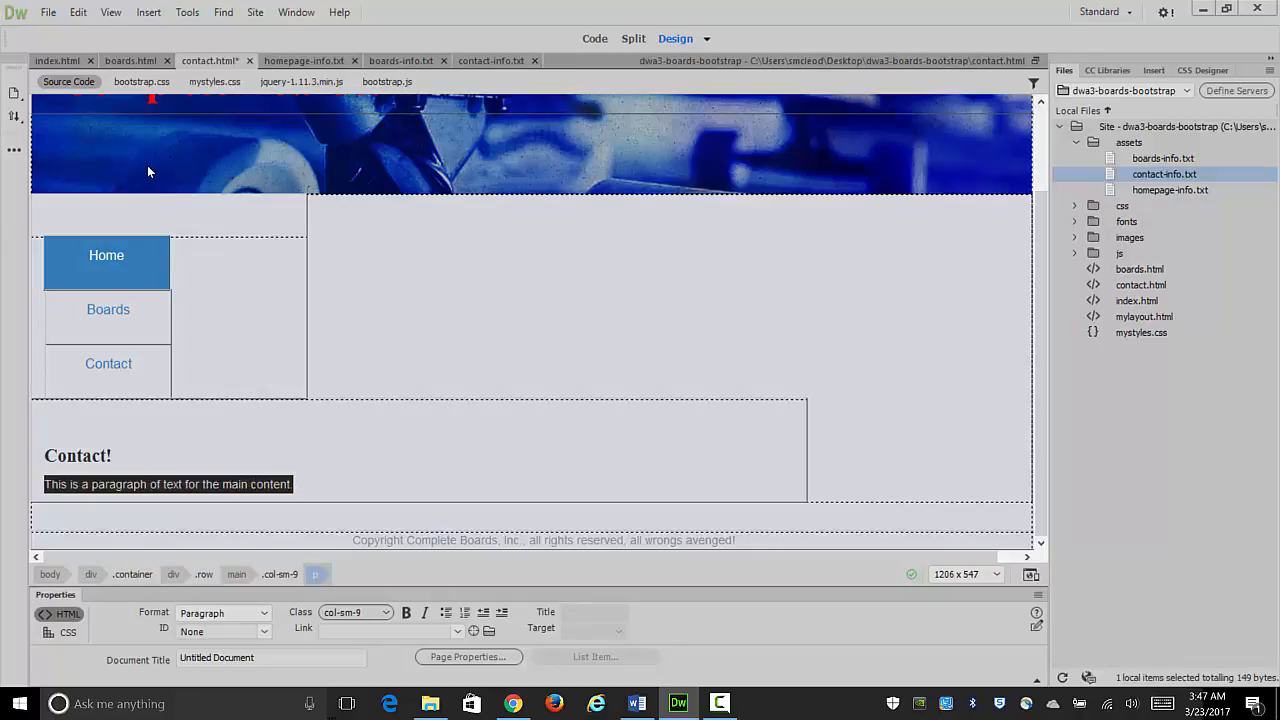
pyautogui.click(80, 14)
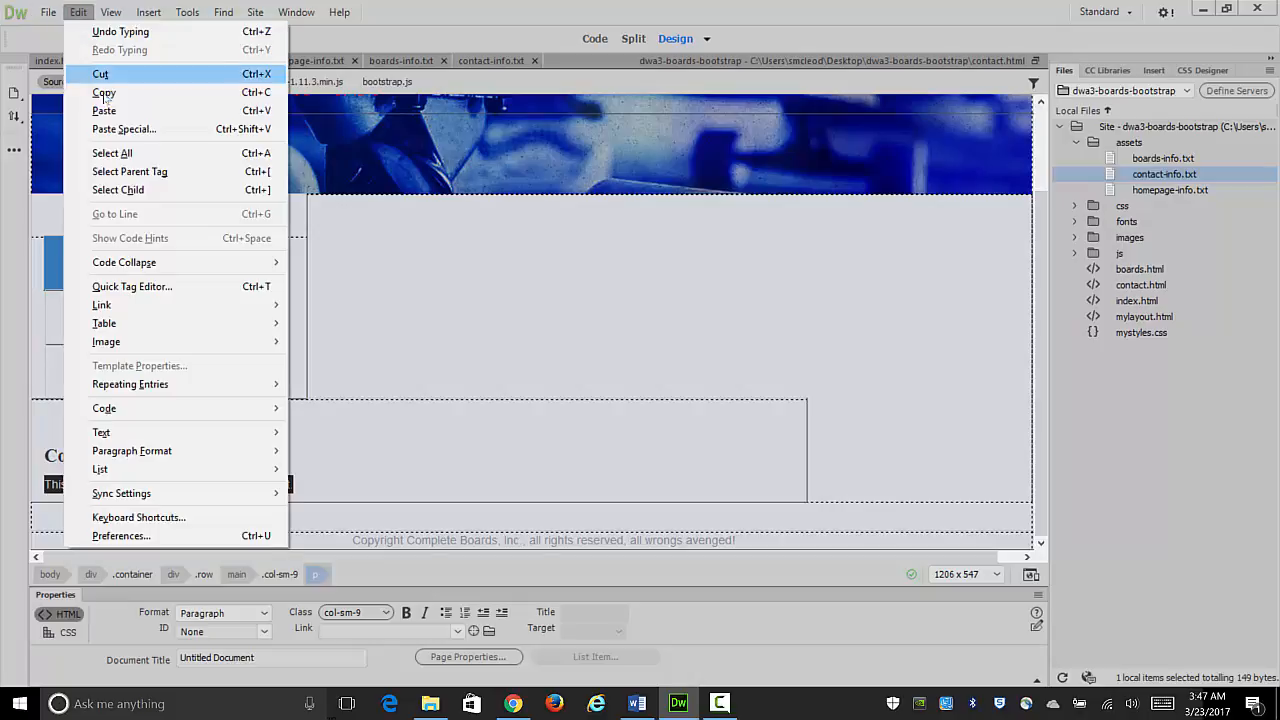
pyautogui.press('Return')
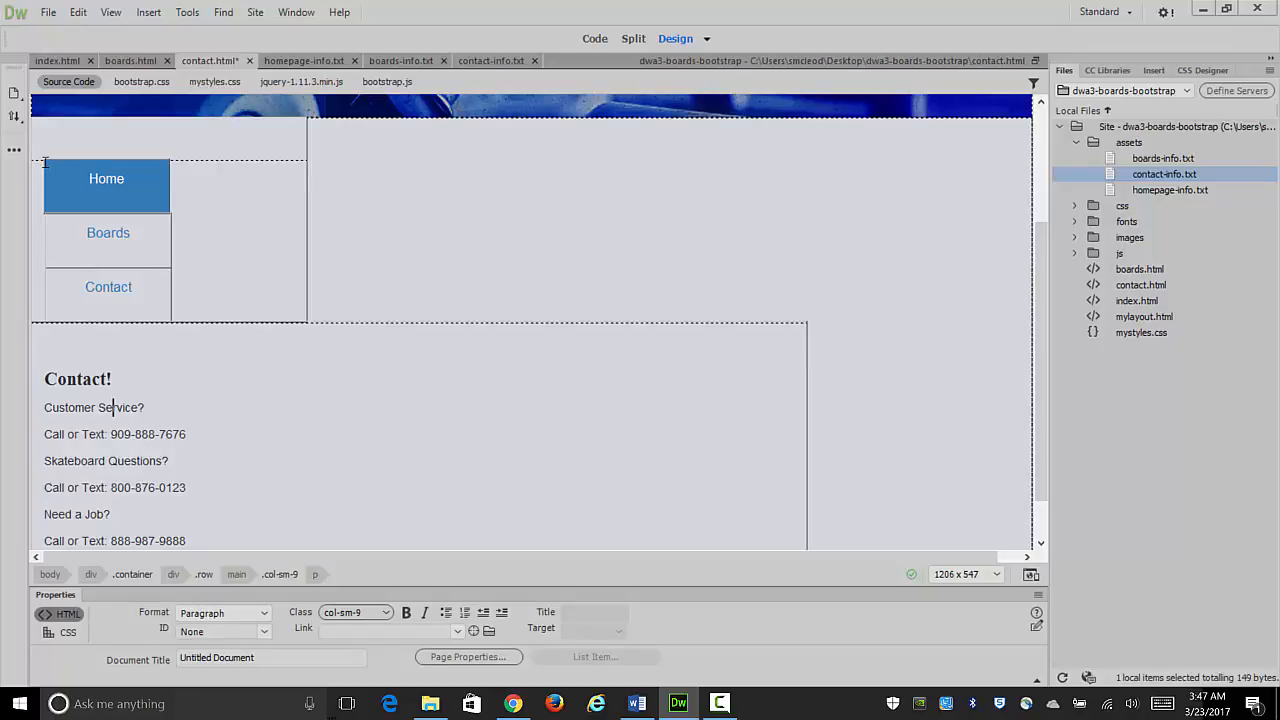
# Step: Format the lines "Customer Service?", "Skateboard Questions?" and "Need a Job?" on contact.html as Heading 3
pyautogui.click(113, 408)
pyautogui.click(257, 614)
pyautogui.click(231, 523)
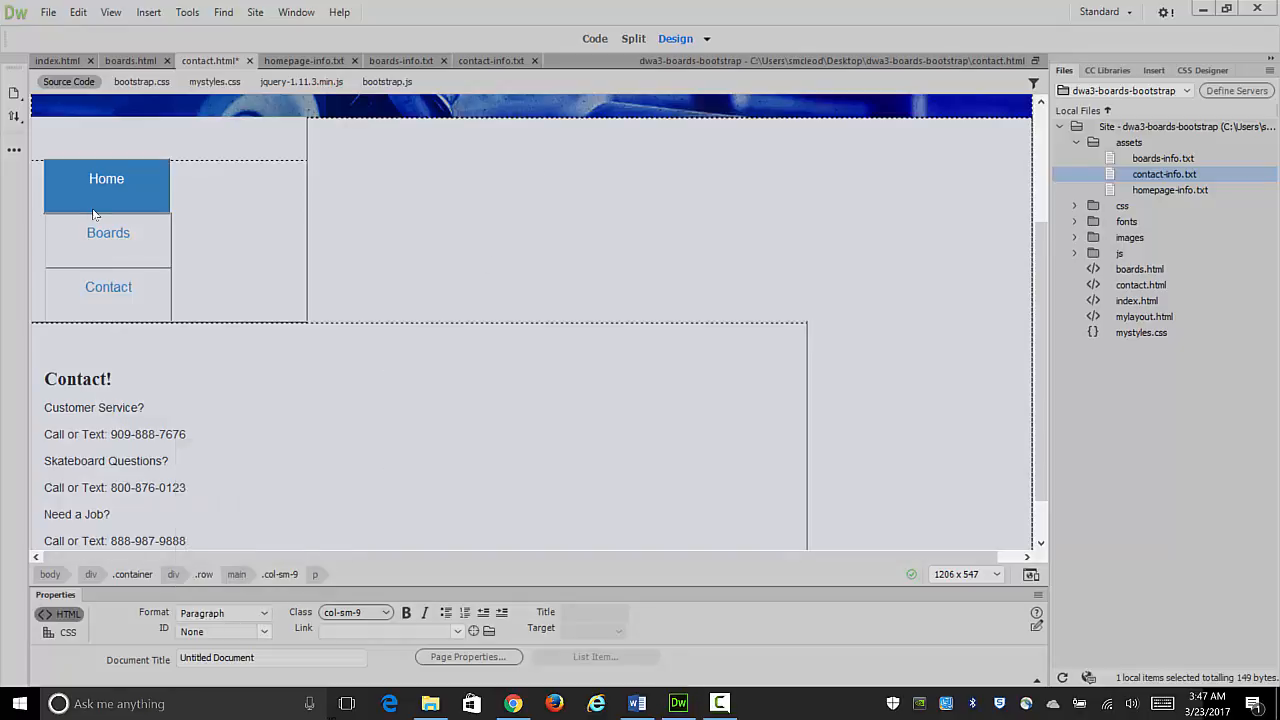
pyautogui.click(146, 498)
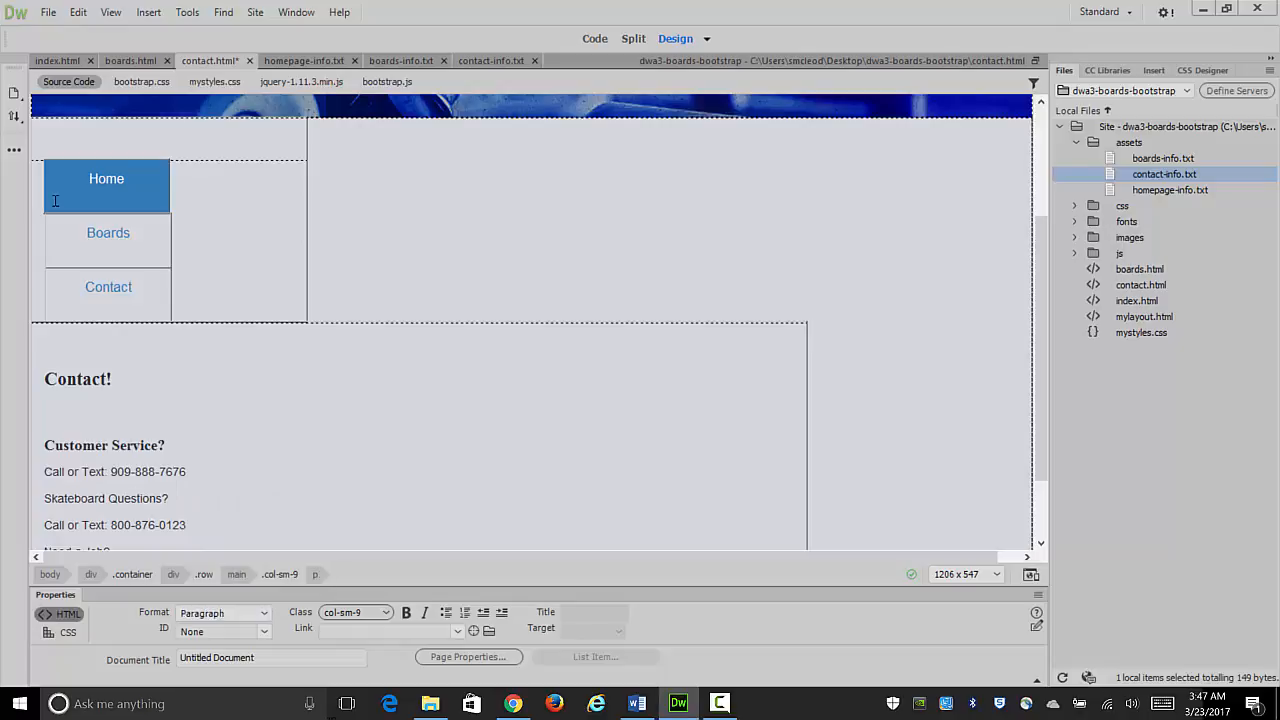
pyautogui.click(266, 613)
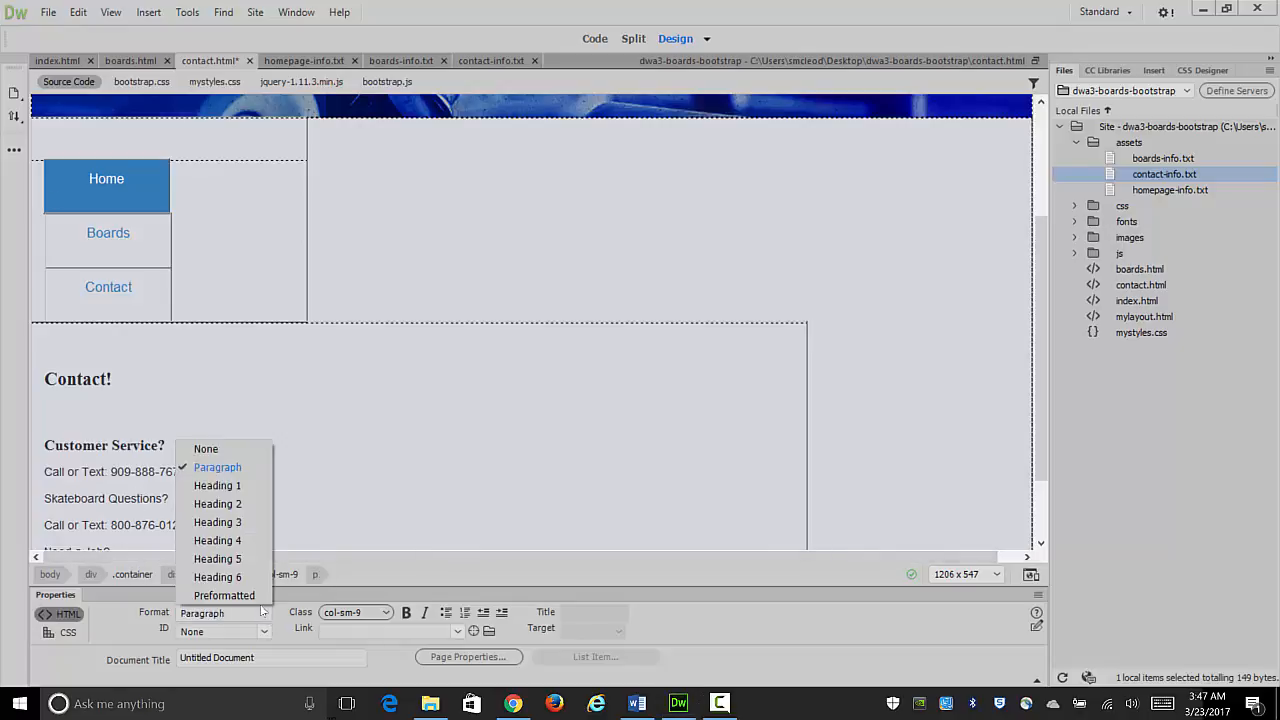
pyautogui.click(238, 523)
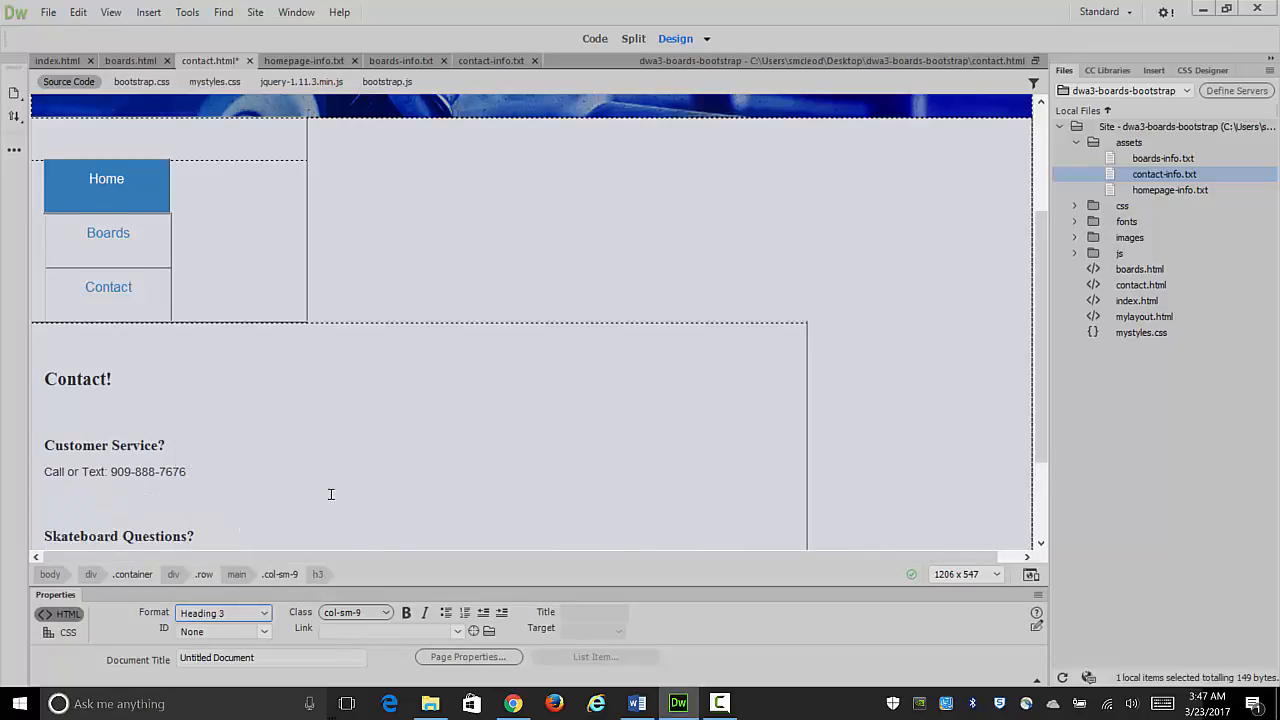
pyautogui.moveTo(1040, 445); pyautogui.dragTo(1044, 526)
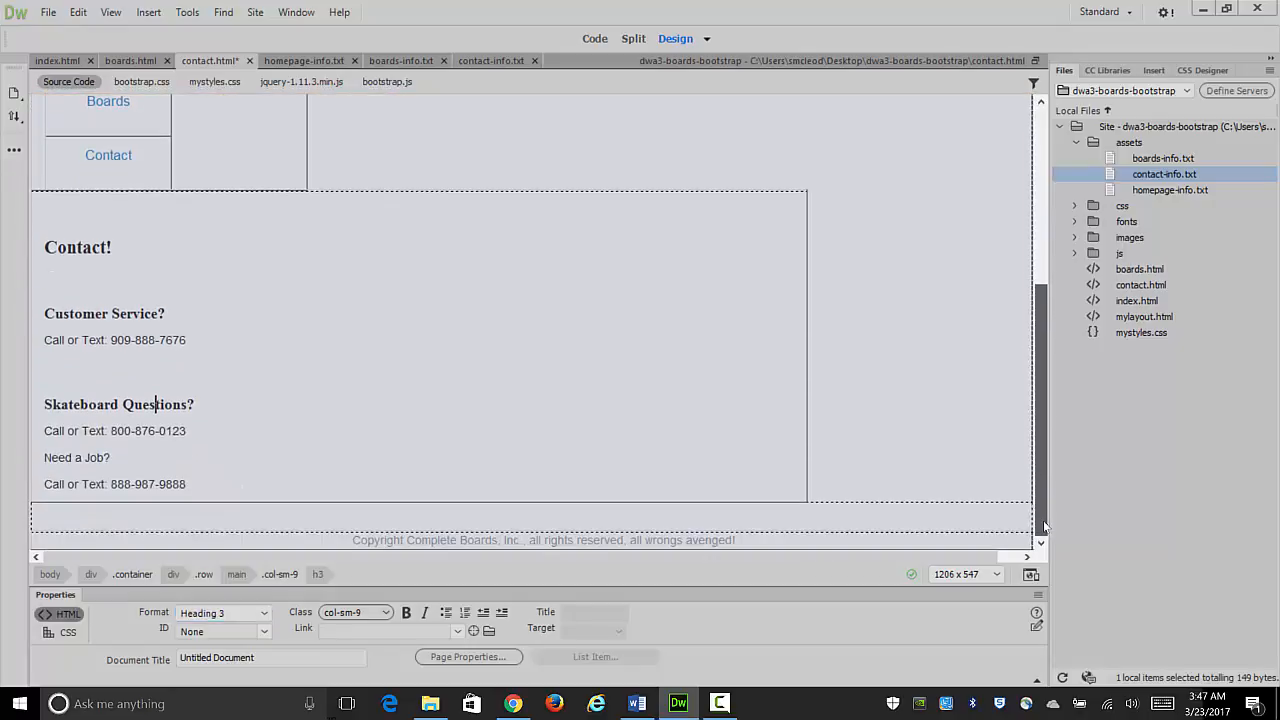
pyautogui.click(66, 459)
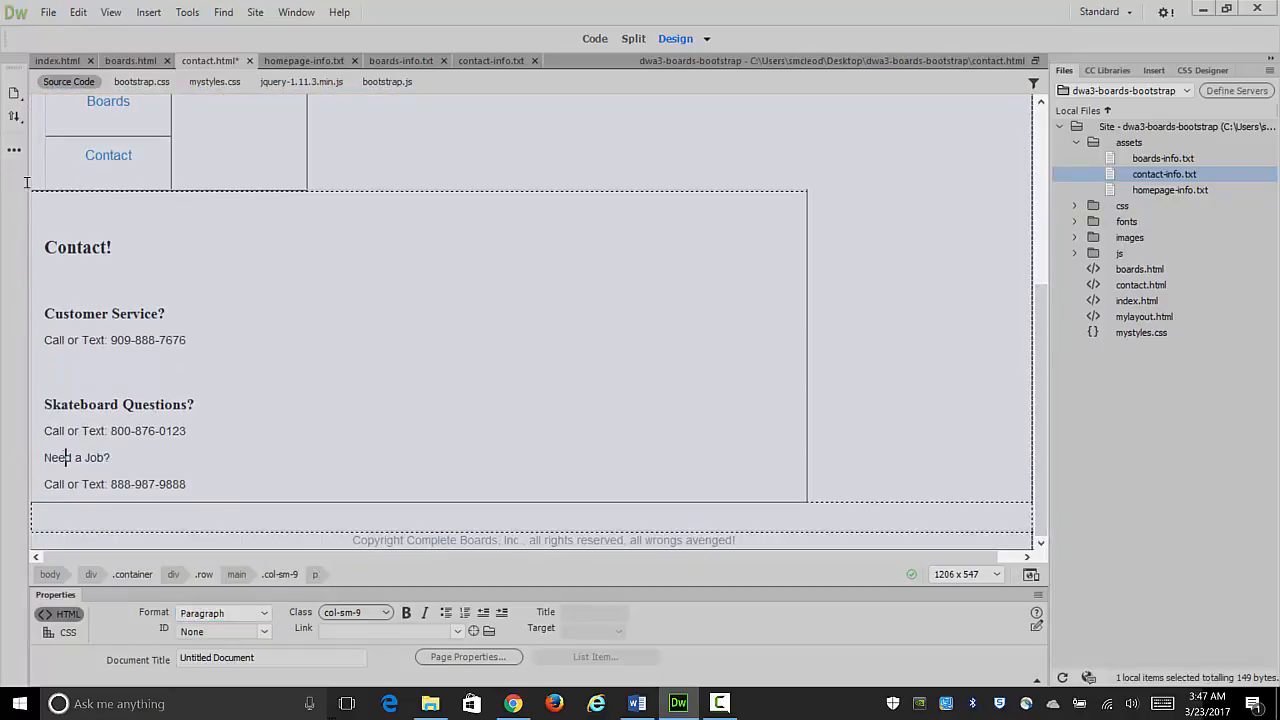
pyautogui.click(262, 613)
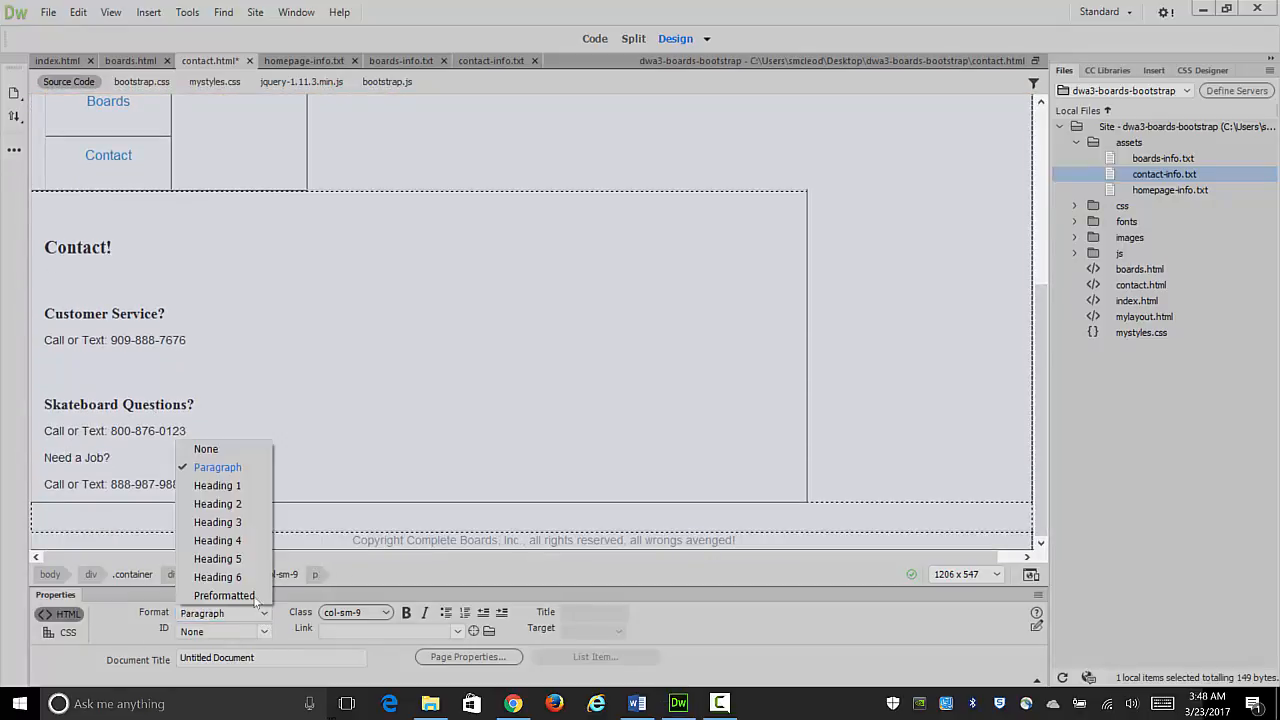
pyautogui.click(238, 523)
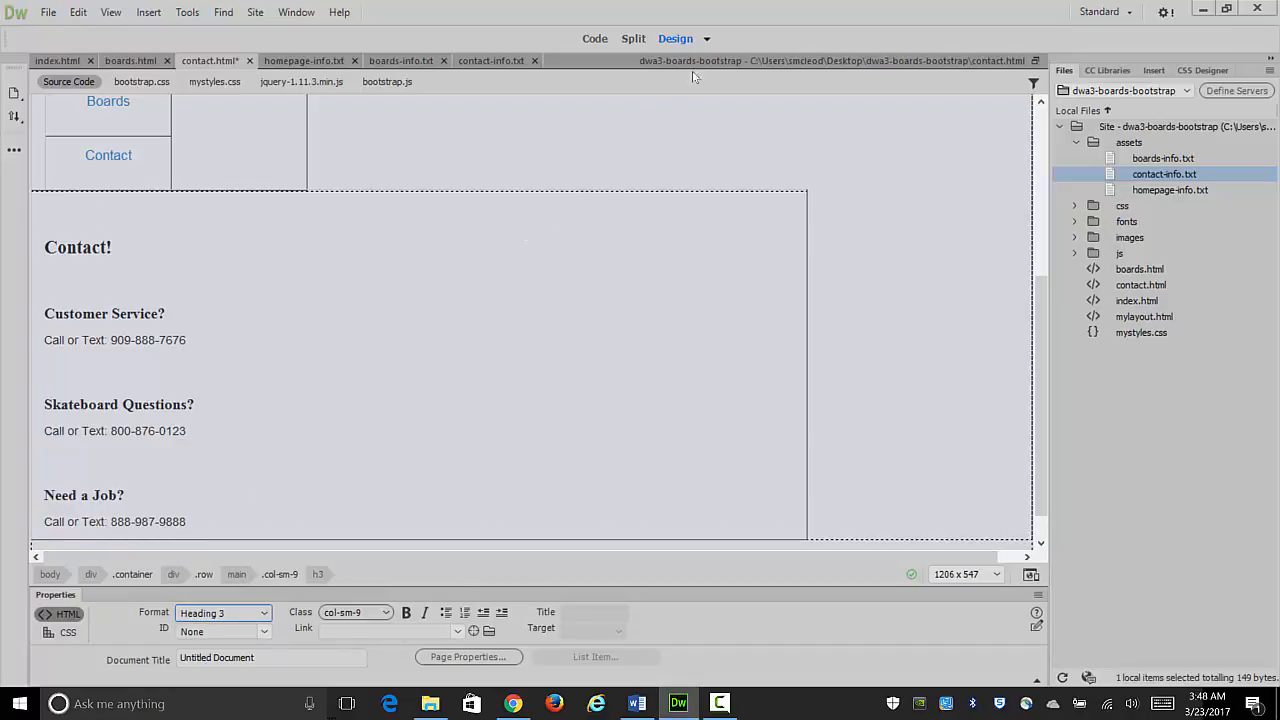
# Step: Show contact.html in Live view and remove the .active class from the Home navigation list item
pyautogui.click(708, 38)
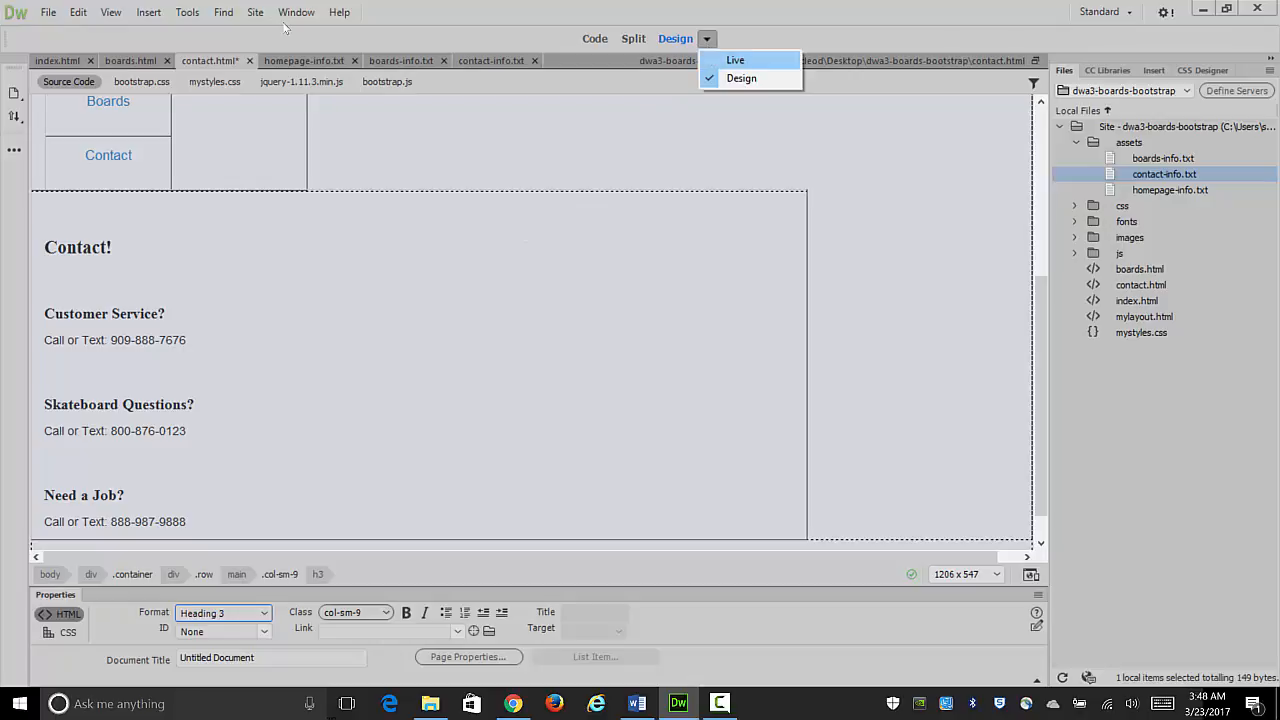
pyautogui.click(730, 60)
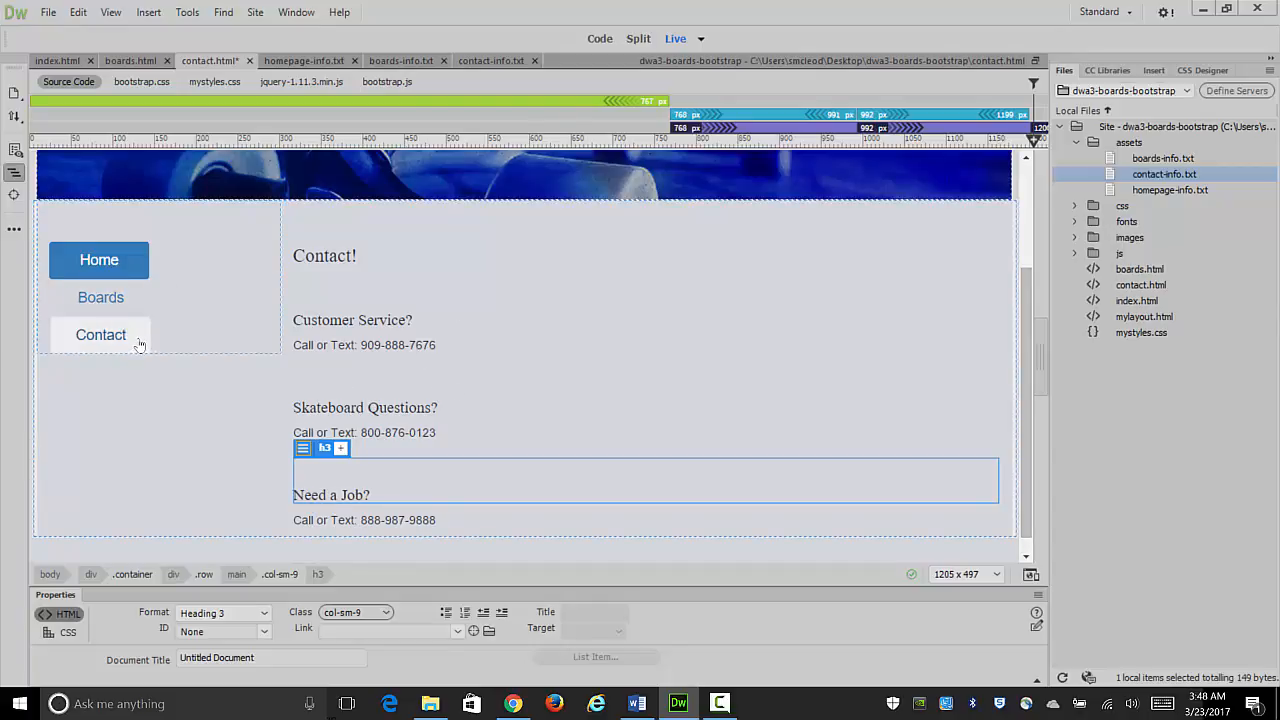
pyautogui.click(100, 262)
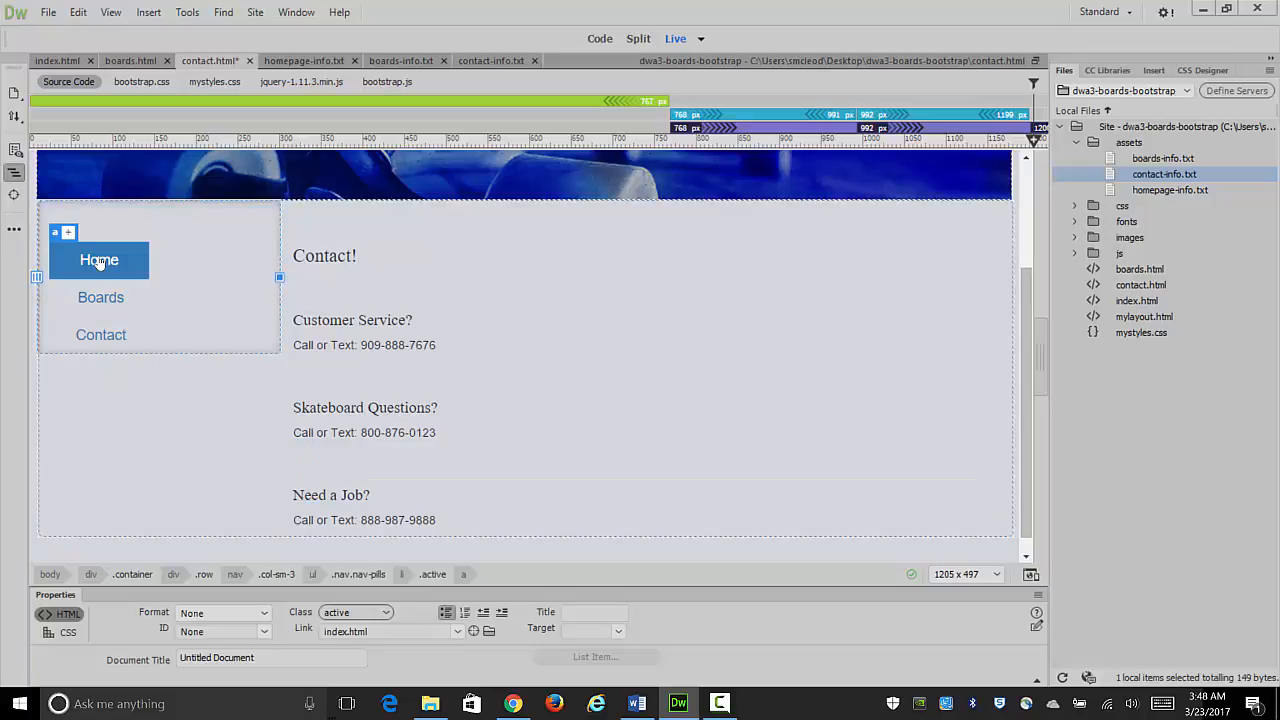
pyautogui.click(401, 574)
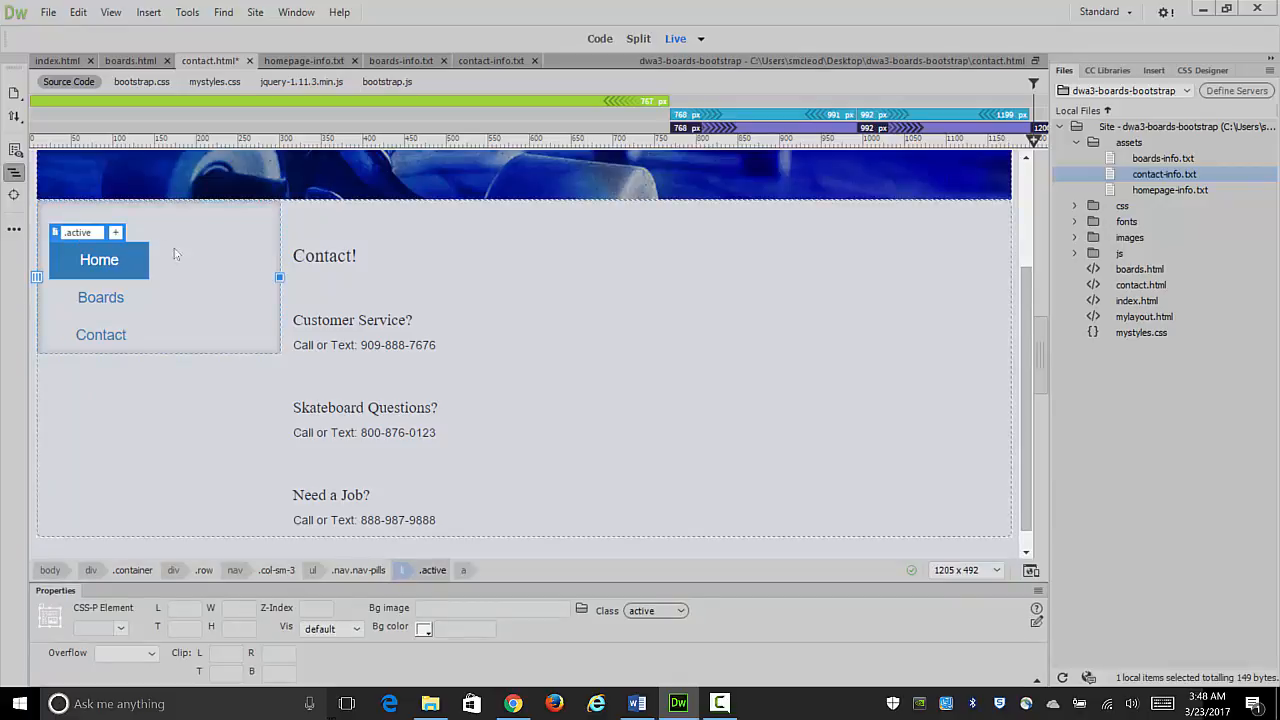
pyautogui.click(98, 234)
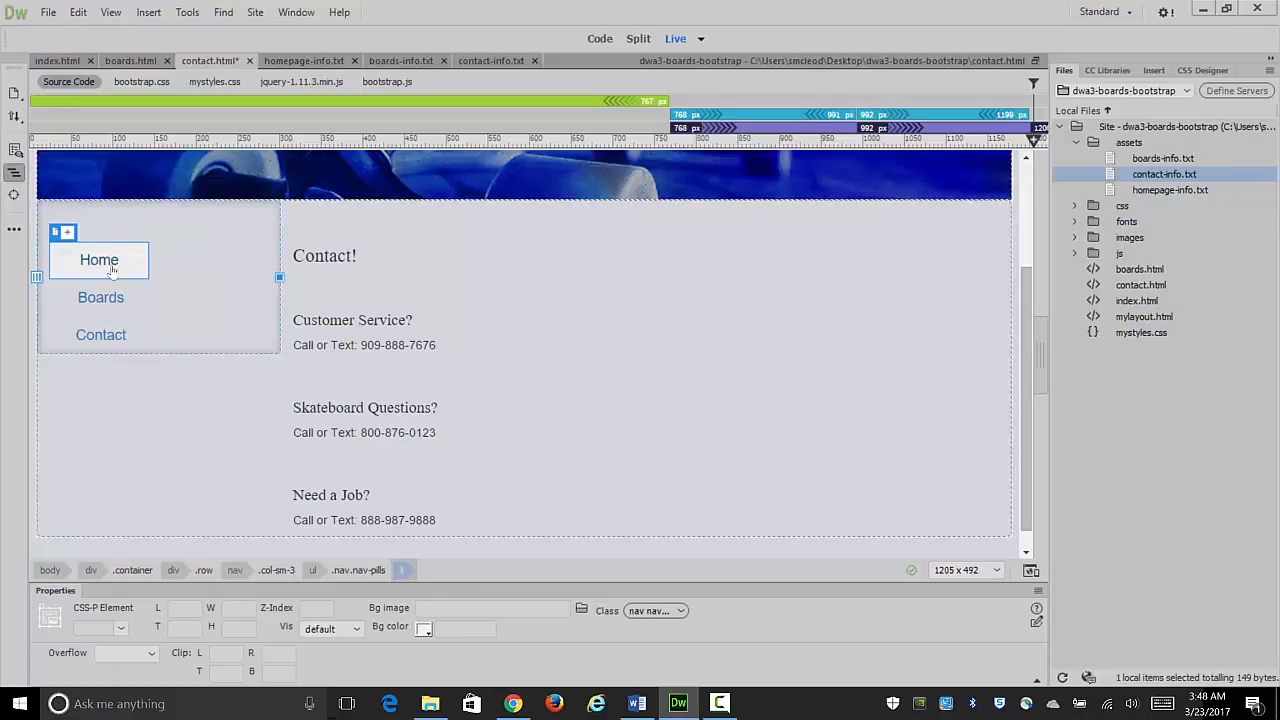
# Step: Add the .active class to the Contact link's list item in the navigation
pyautogui.click(108, 338)
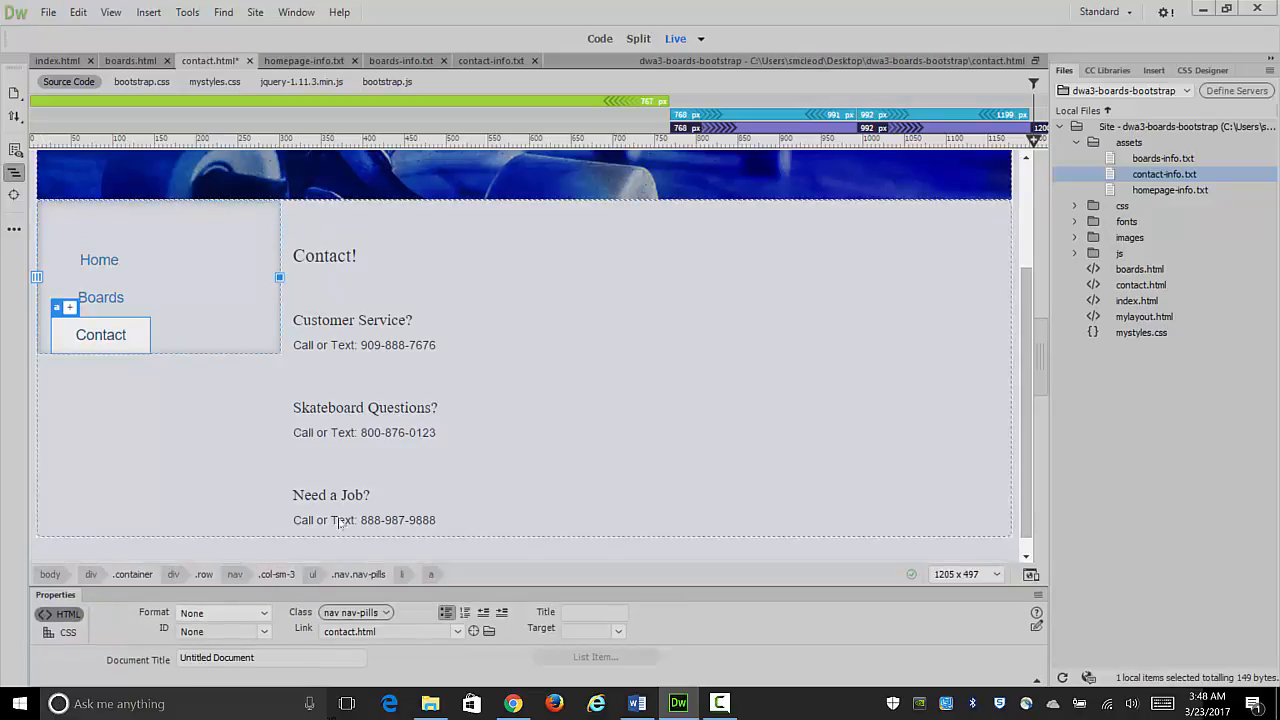
pyautogui.click(403, 576)
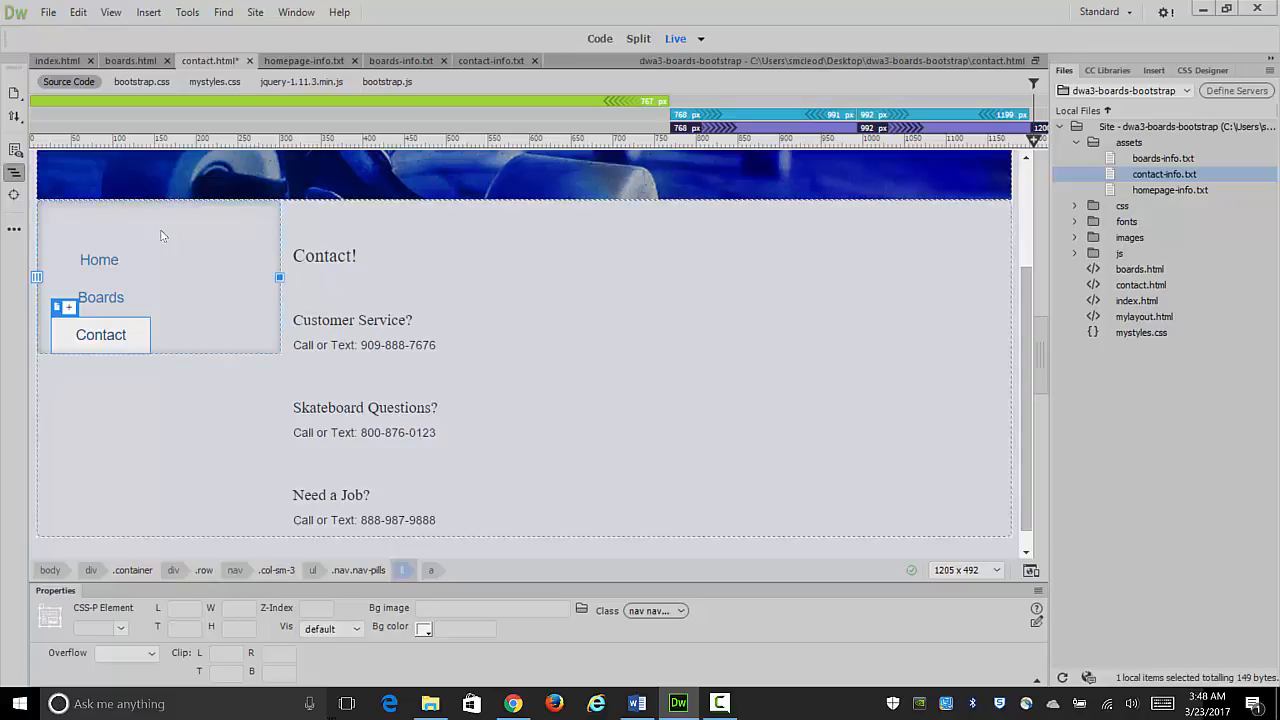
pyautogui.click(68, 307)
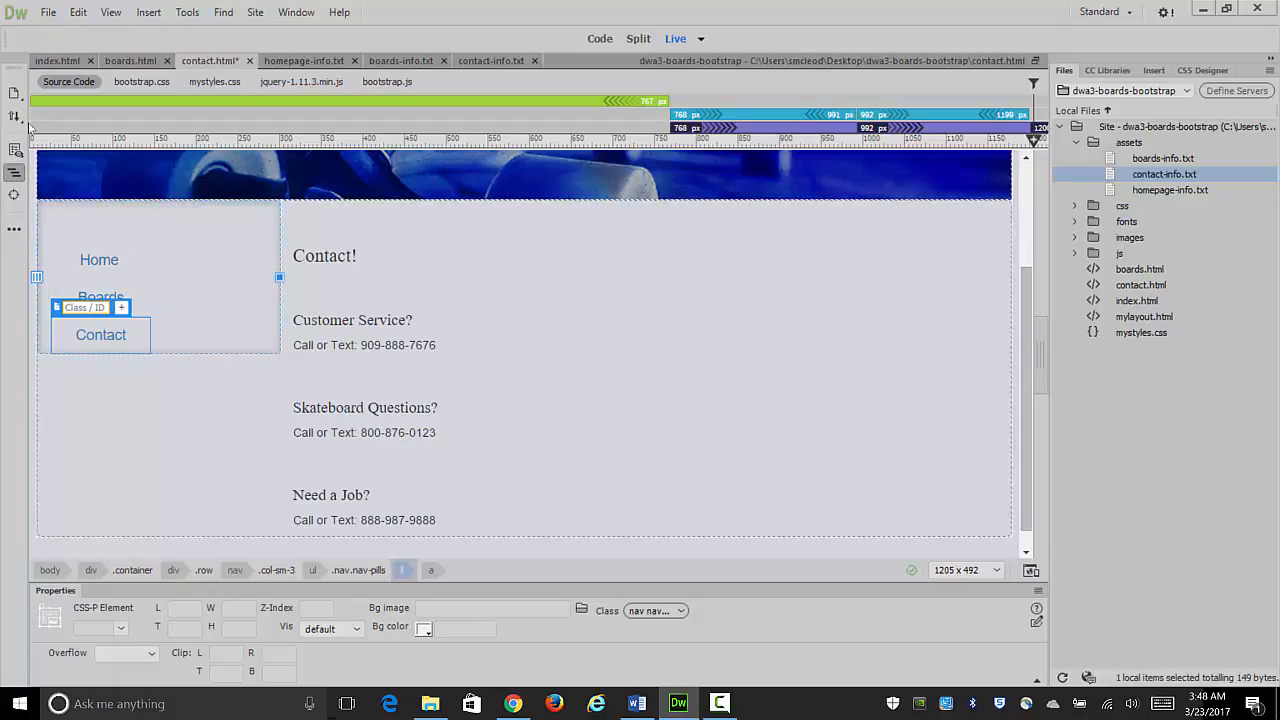
pyautogui.write('.active')
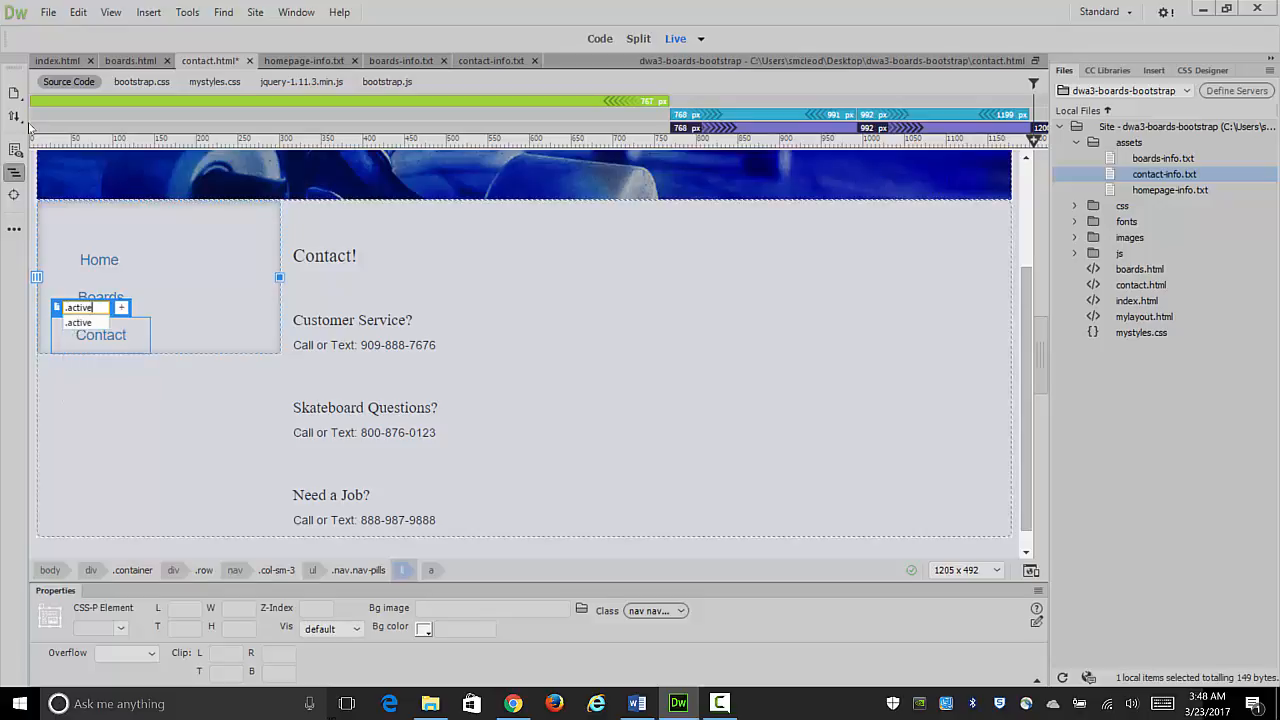
pyautogui.press('Return')
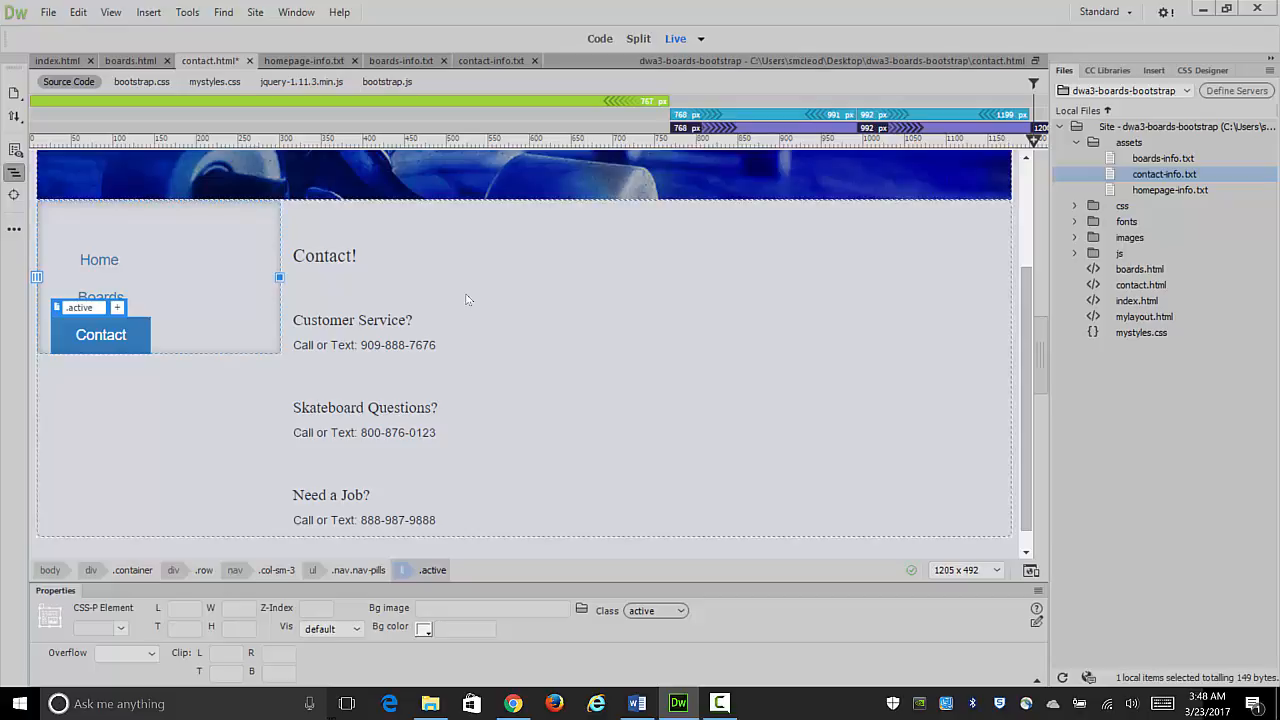
# Step: Save all open files and preview contact.html in Google Chrome
pyautogui.click(48, 12)
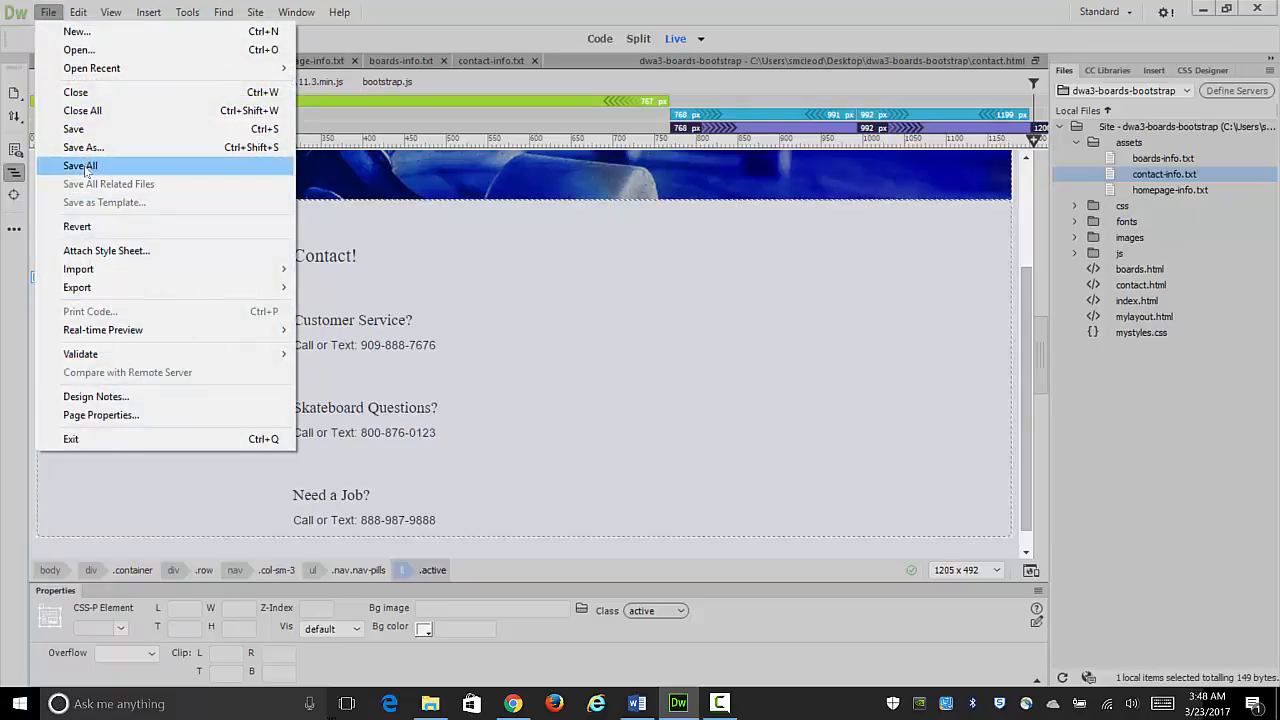
pyautogui.click(82, 166)
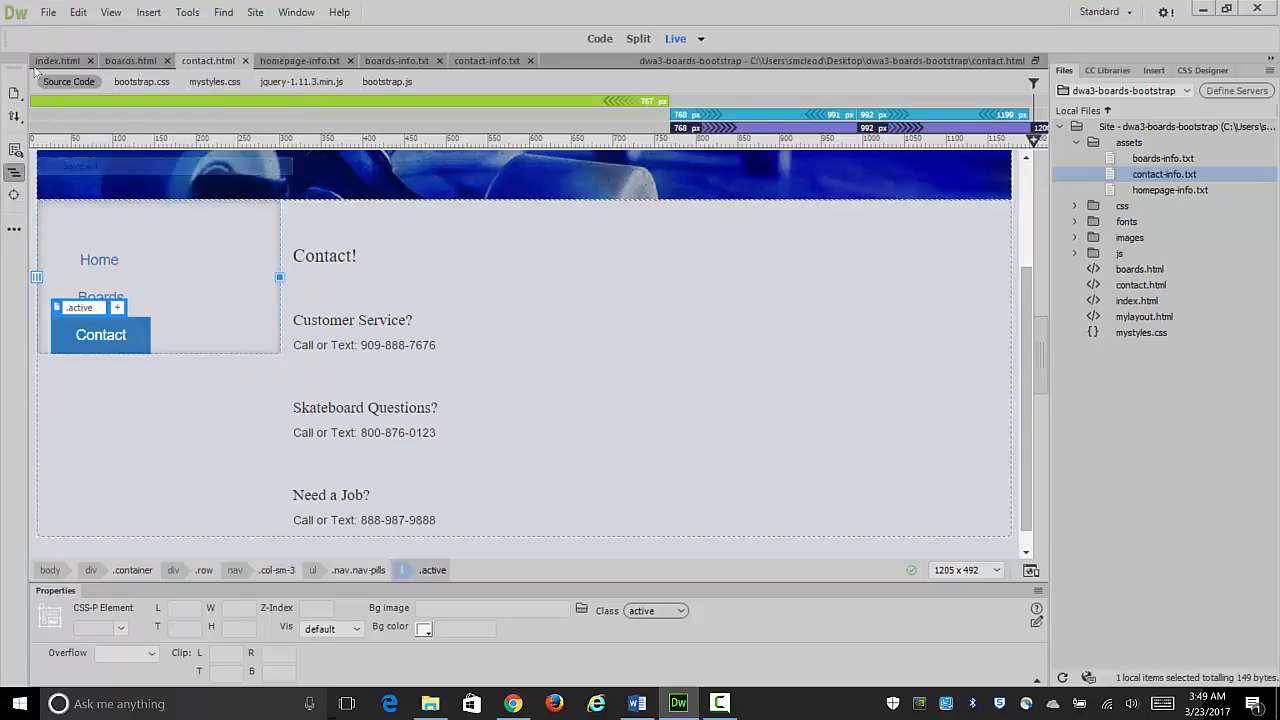
pyautogui.click(1031, 570)
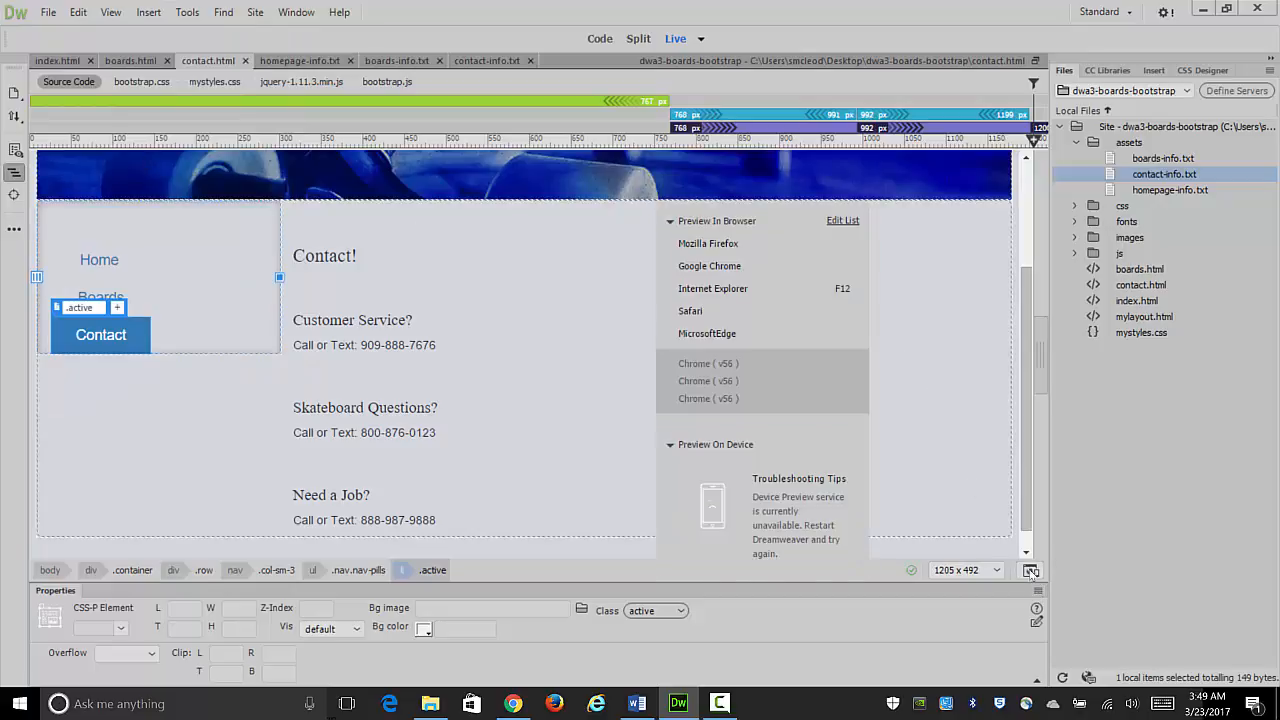
pyautogui.click(705, 267)
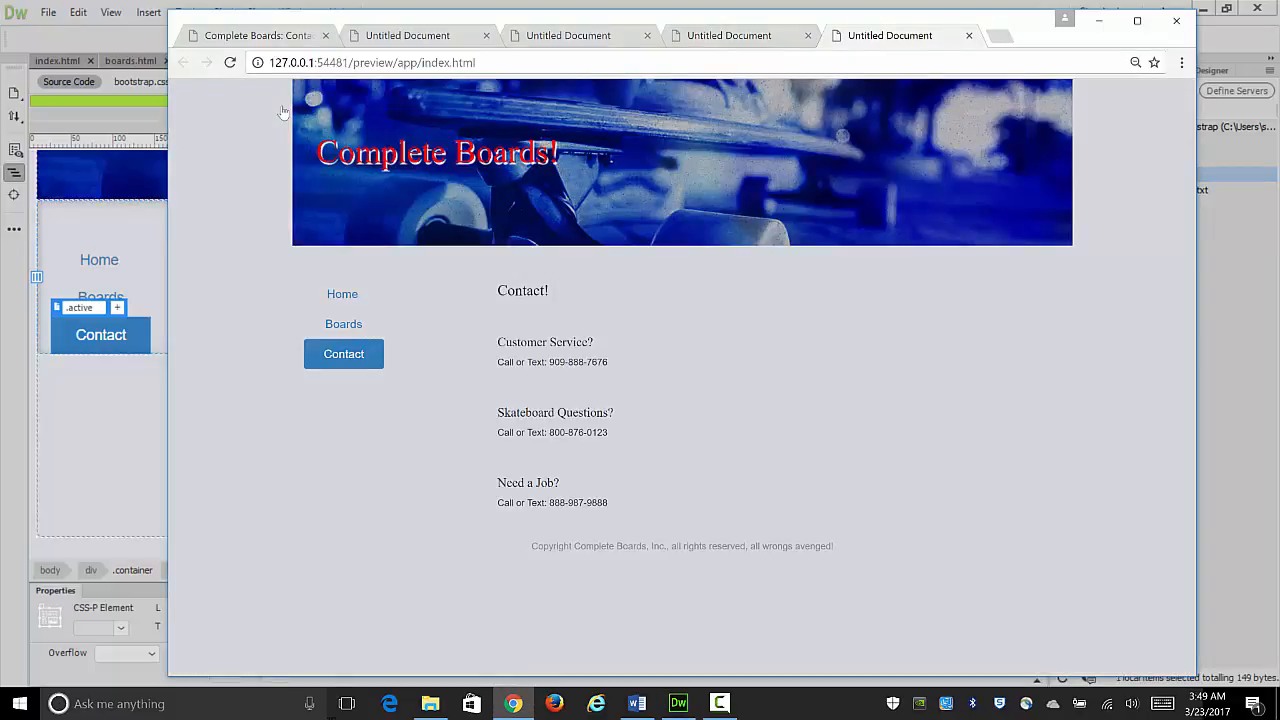
# Step: Test the Boards and Home navigation links in the browser preview, ending on the Boards page
pyautogui.click(361, 324)
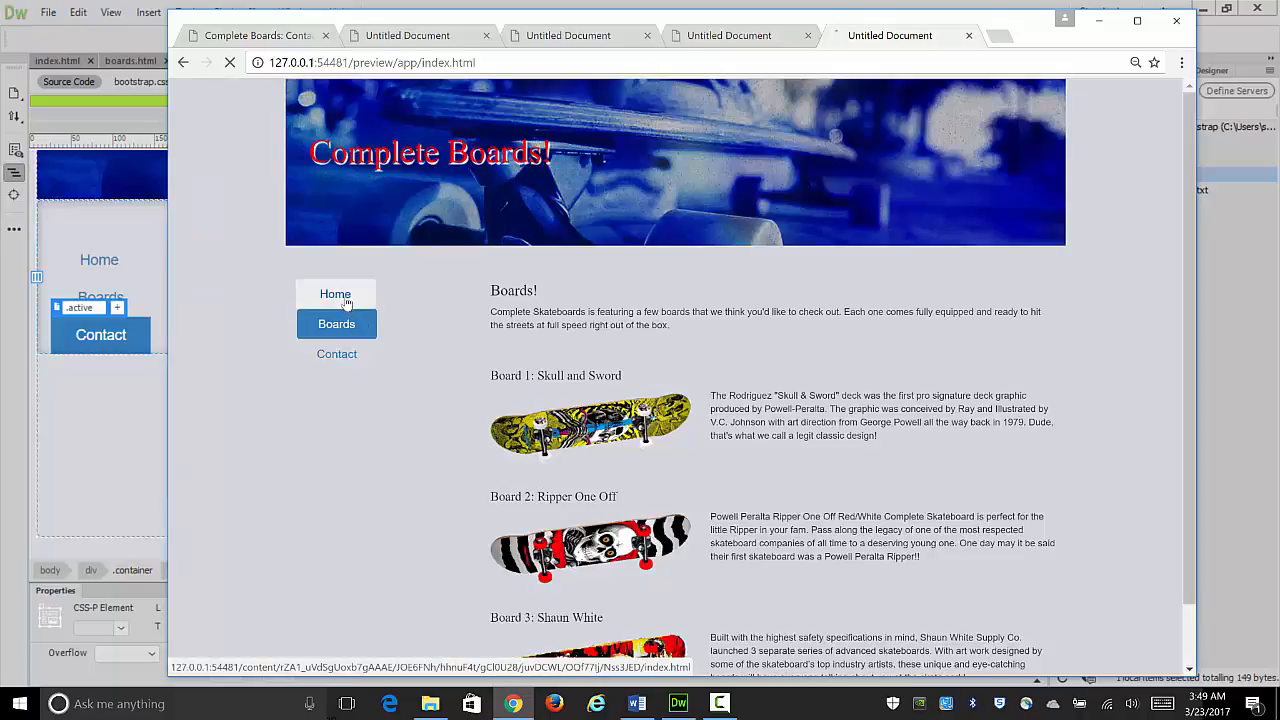
pyautogui.click(344, 300)
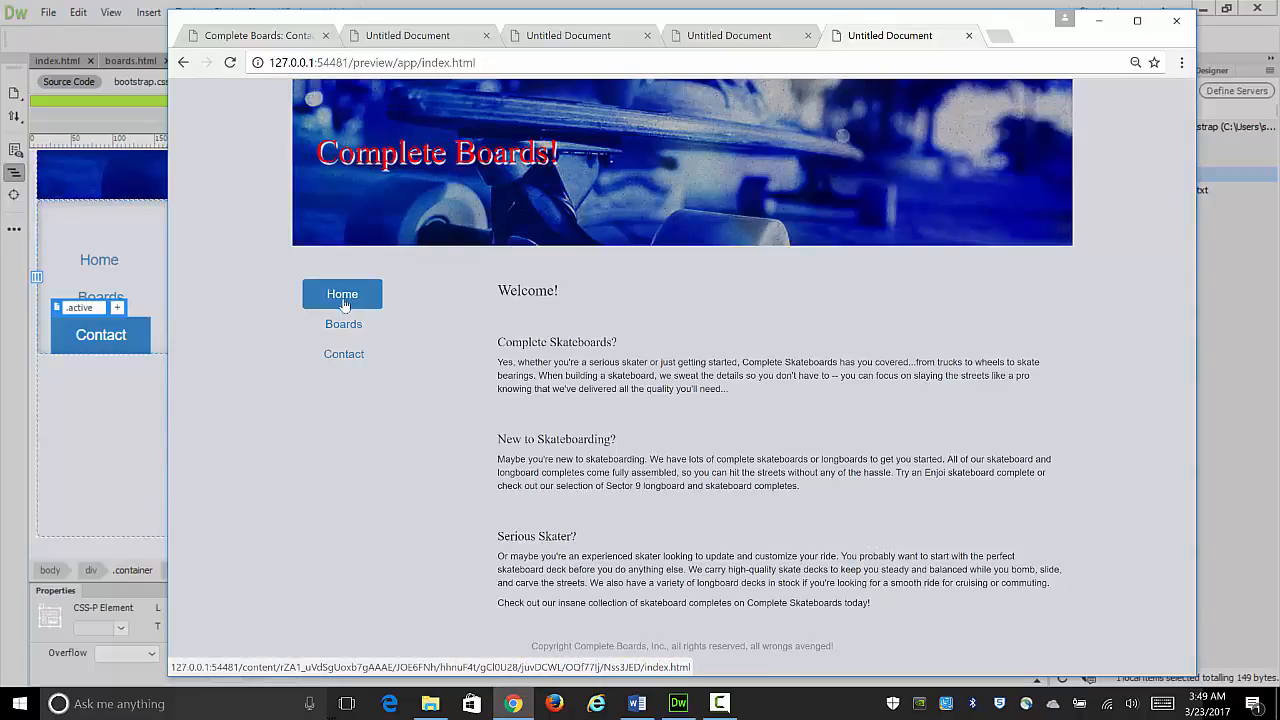
pyautogui.click(338, 326)
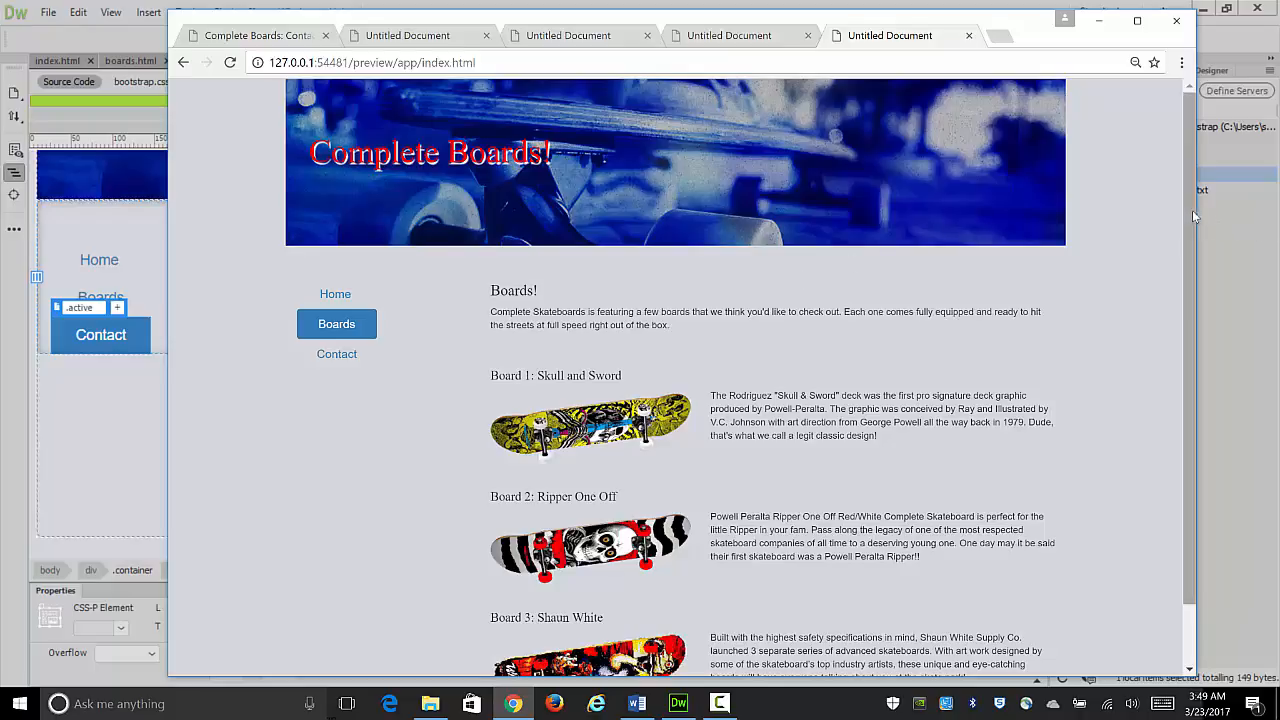
# Step: Check the Boards page's responsive layout by narrowing and widening the browser window, and return to Dreamweaver
pyautogui.moveTo(1198, 211); pyautogui.dragTo(632, 292)
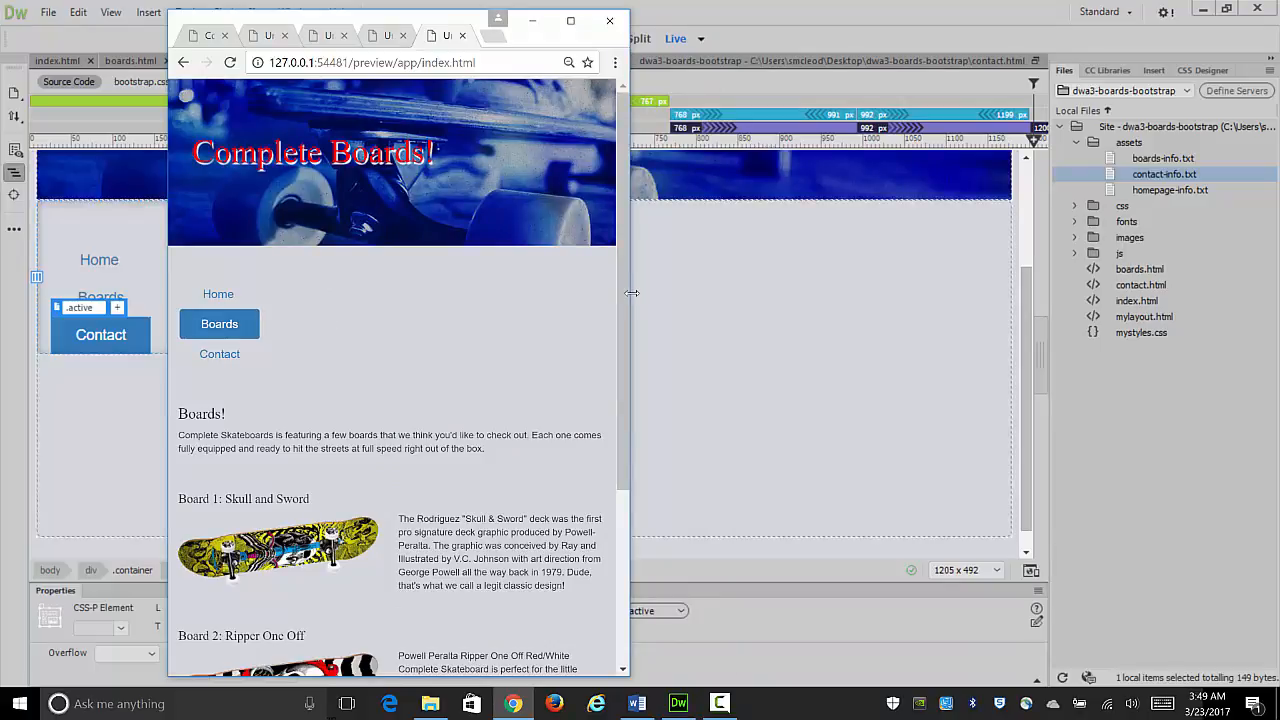
pyautogui.moveTo(632, 292); pyautogui.dragTo(620, 298)
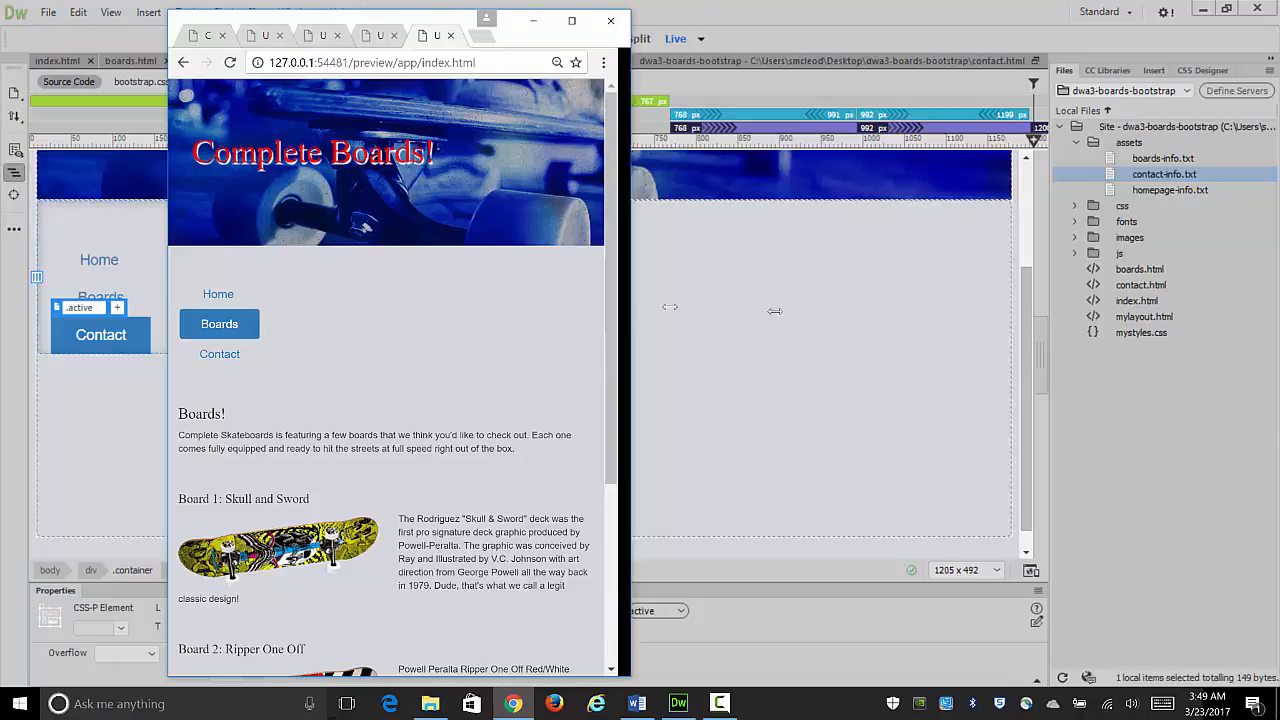
pyautogui.moveTo(620, 316); pyautogui.dragTo(1175, 350)
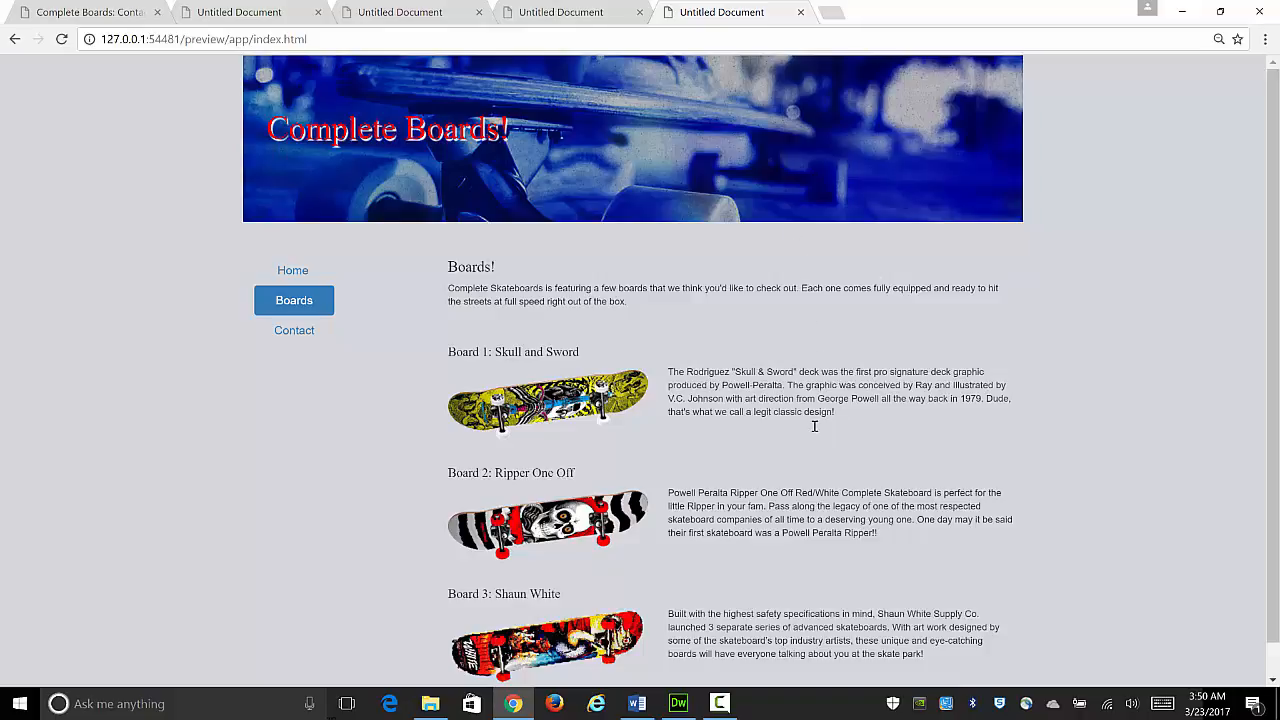
pyautogui.click(678, 703)
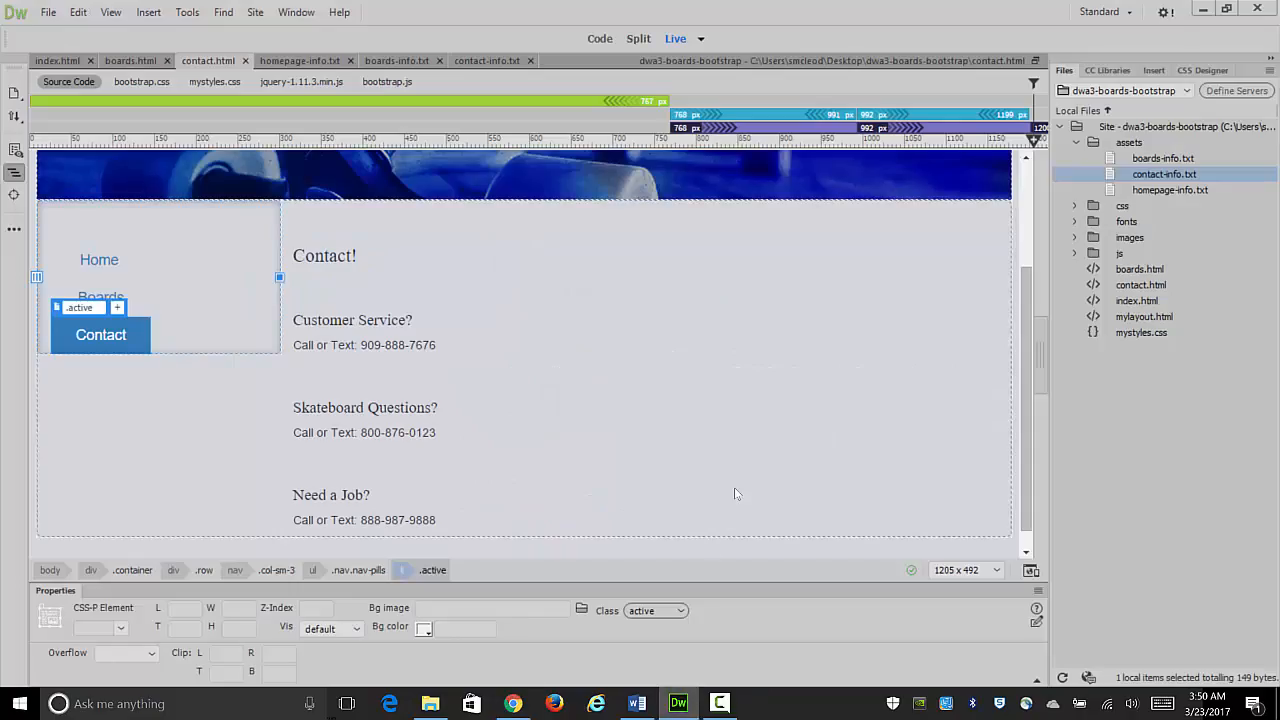